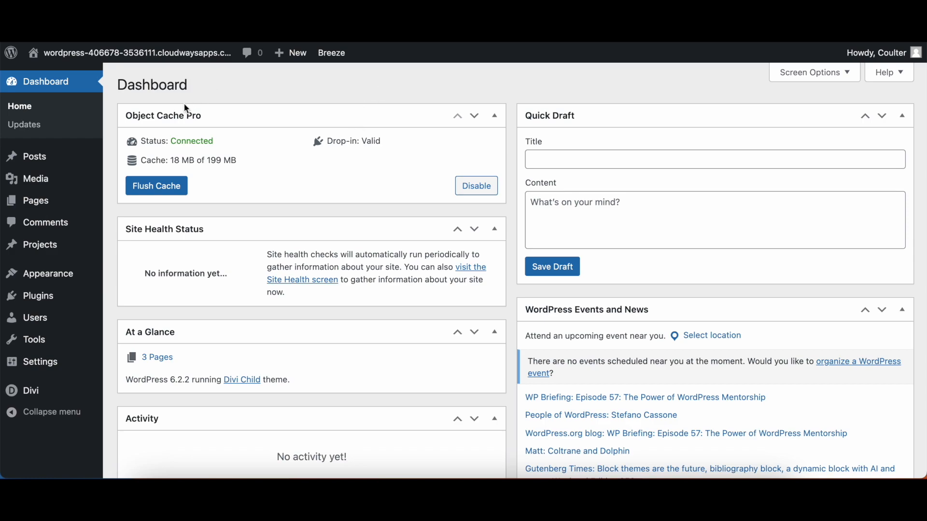
# Step: Open the Divi Theme Options and view the media library images available for the logo
pyautogui.moveTo(17, 397)
pyautogui.click(146, 356)
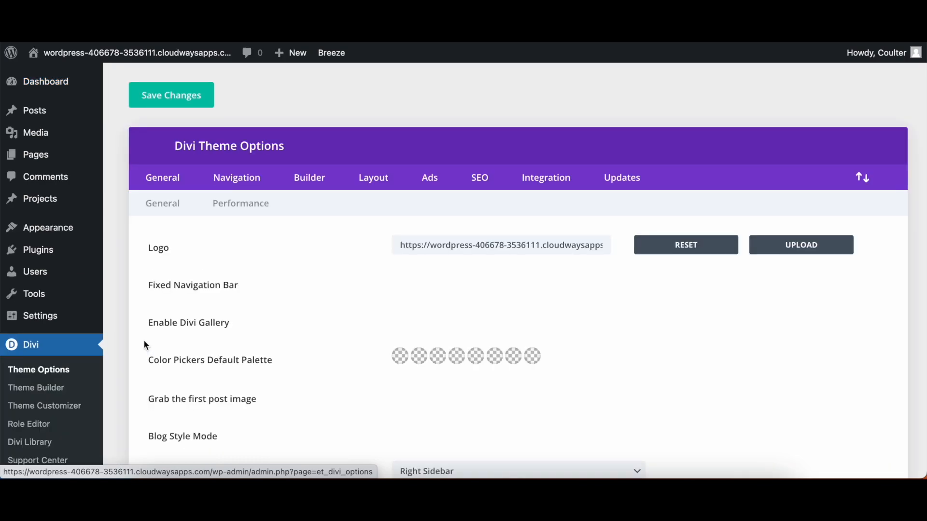
pyautogui.scroll(-20, 311, 286)
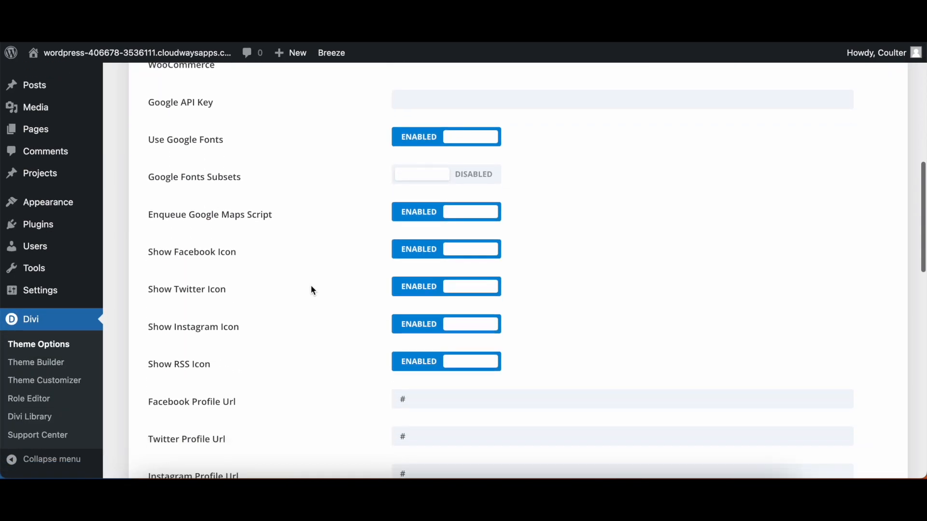
pyautogui.scroll(20, 311, 286)
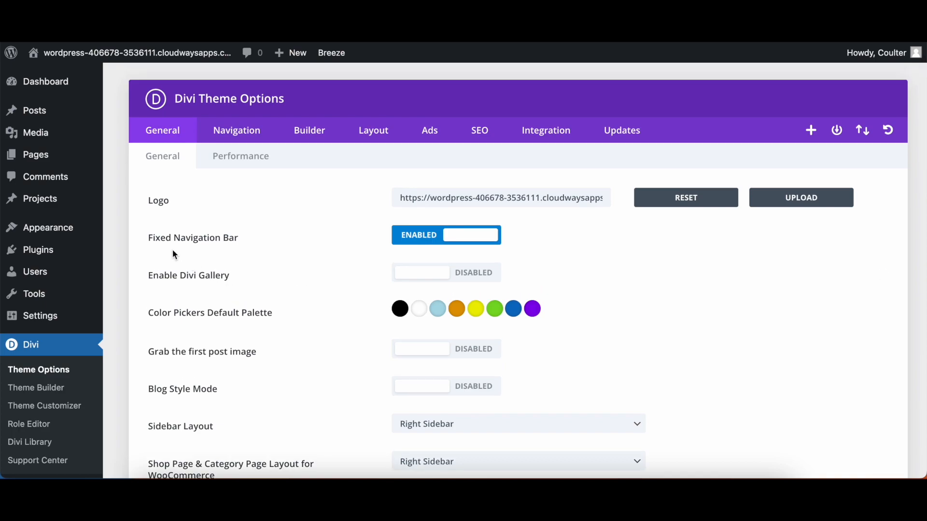
pyautogui.click(830, 202)
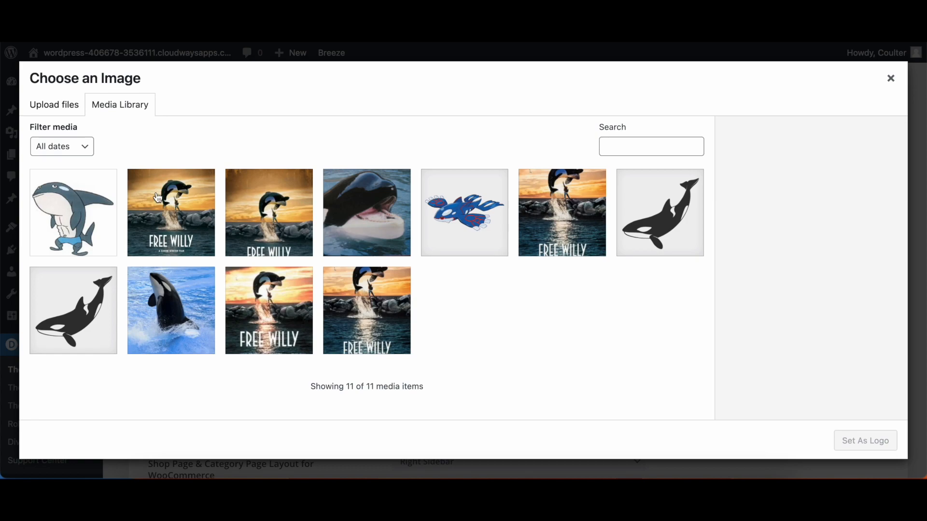
pyautogui.click(891, 79)
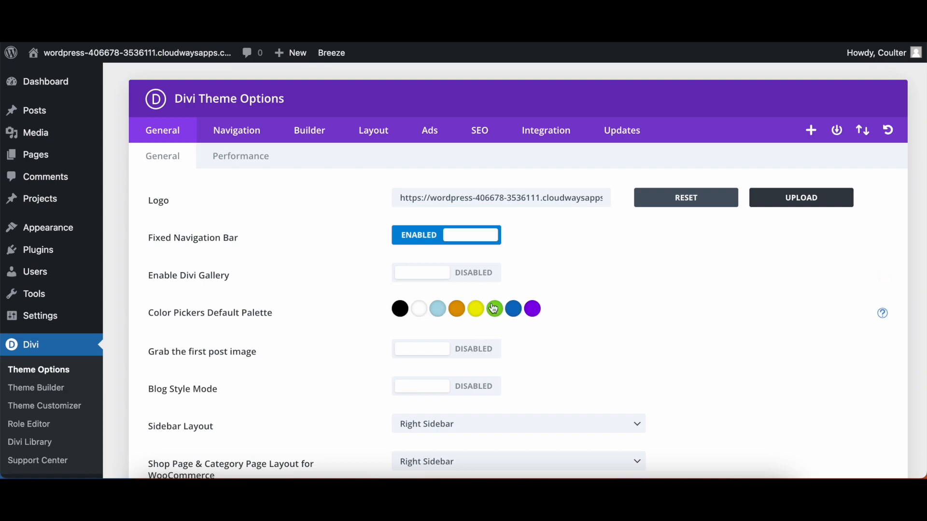
# Step: Change the orange swatch in the Color Pickers Default Palette to the pale grey #e0dfd5
pyautogui.click(456, 312)
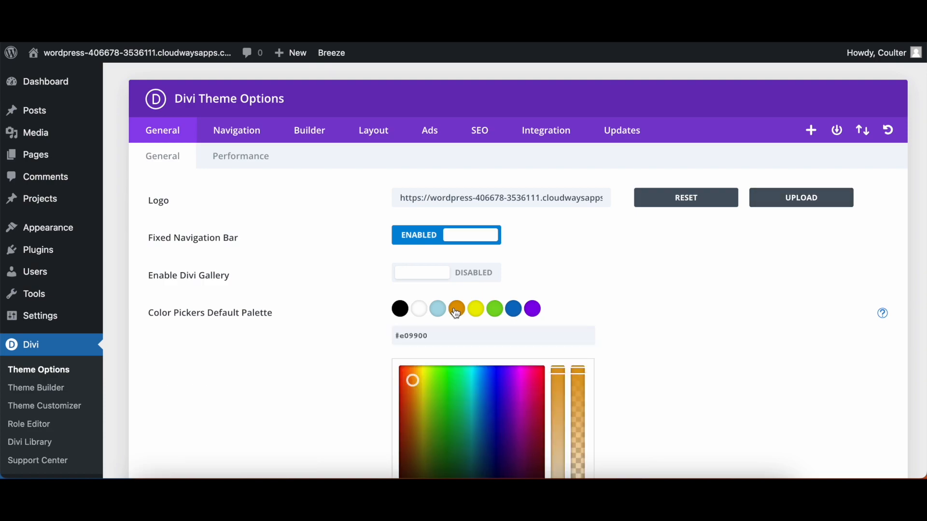
pyautogui.scroll(-2, 480, 327)
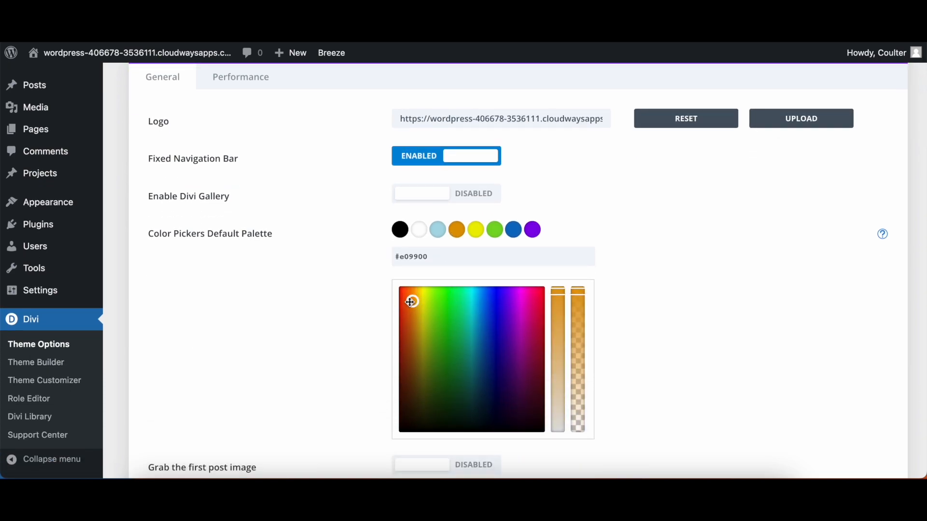
pyautogui.moveTo(558, 291); pyautogui.dragTo(560, 426)
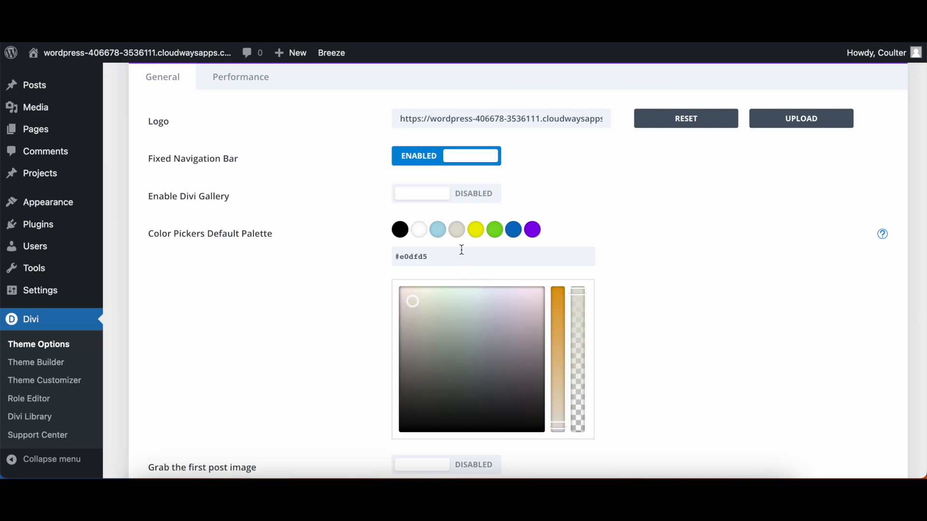
# Step: Set the number of posts displayed on Archive pages to 6
pyautogui.scroll(-2, 349, 296)
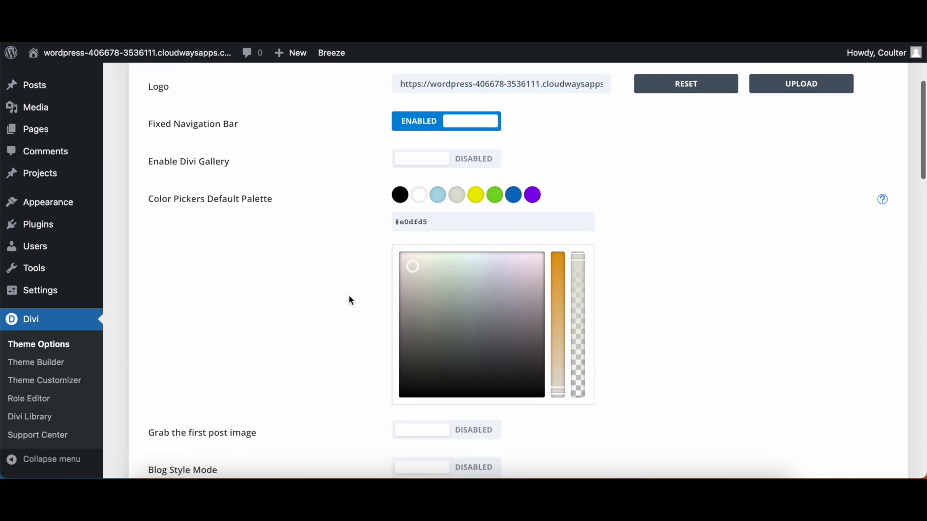
pyautogui.scroll(-7, 350, 300)
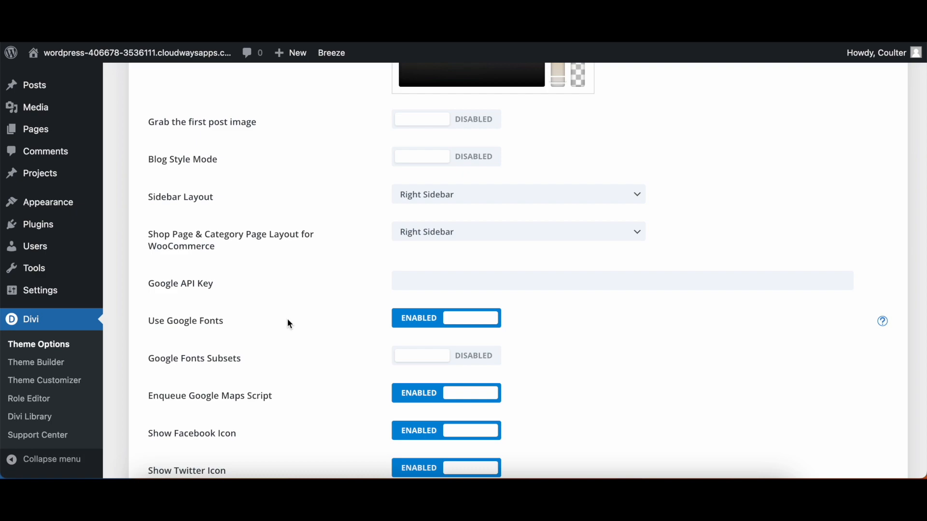
pyautogui.scroll(-2, 288, 320)
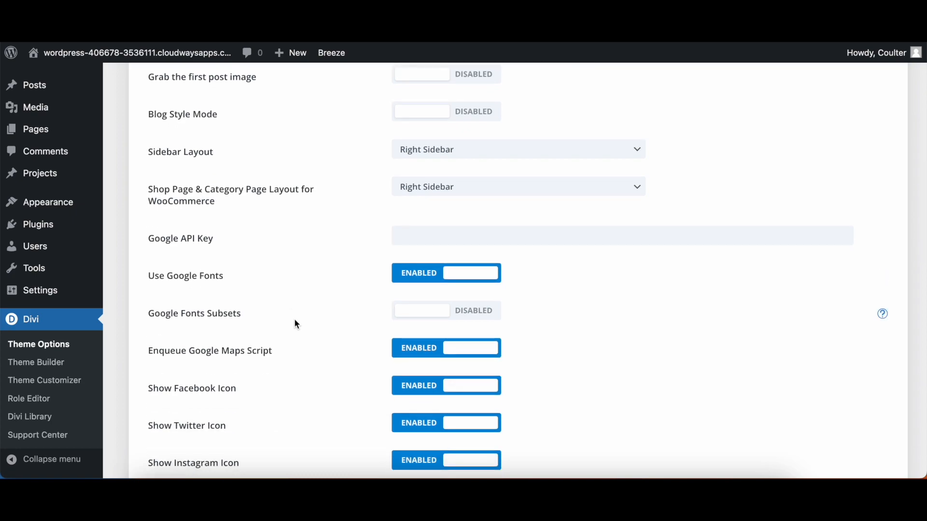
pyautogui.scroll(-5, 329, 319)
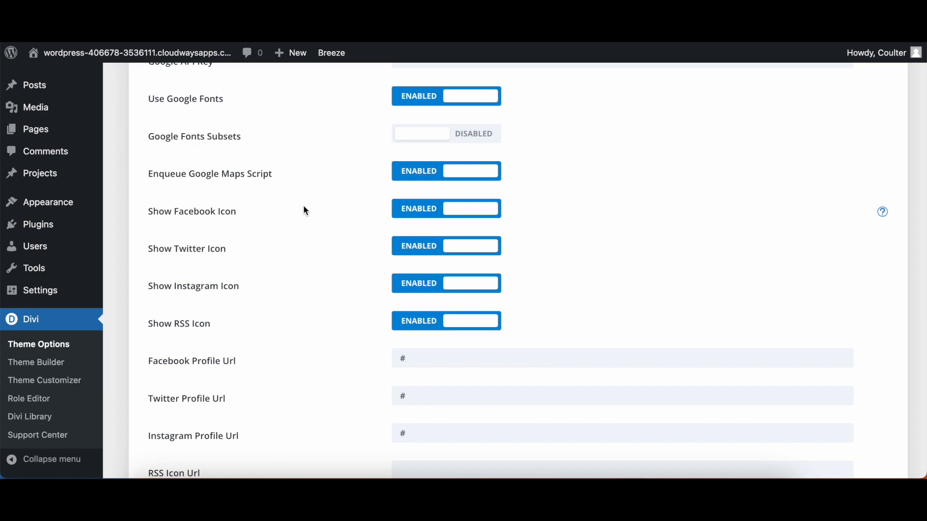
pyautogui.scroll(-5, 304, 206)
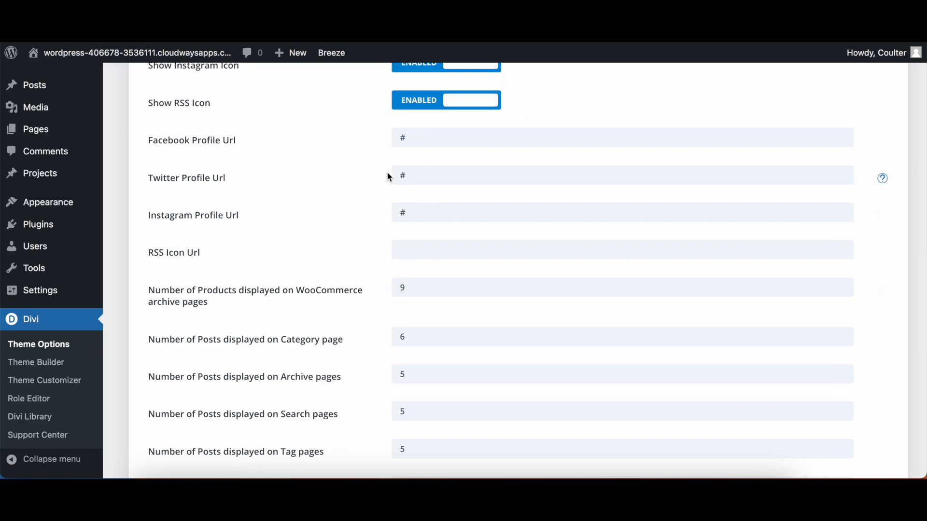
pyautogui.scroll(-3, 342, 186)
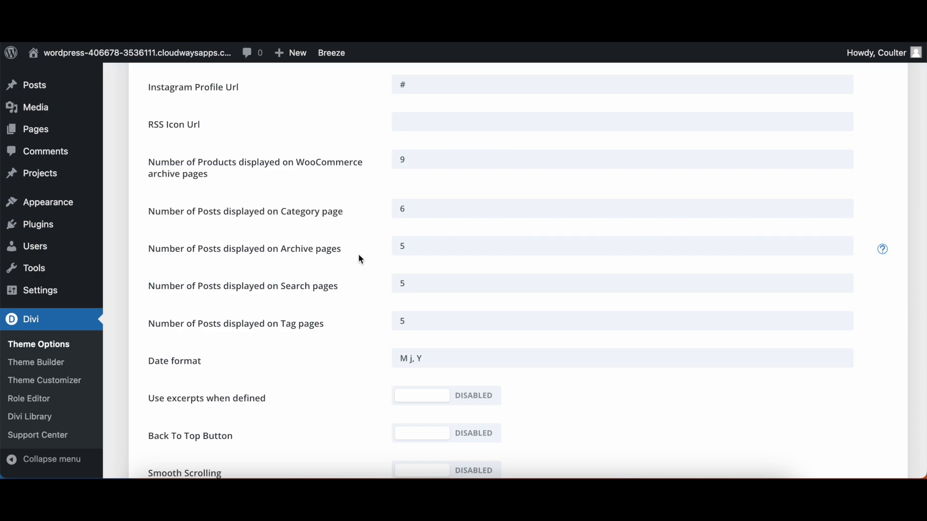
pyautogui.click(431, 250)
pyautogui.press('BackSpace')
pyautogui.write('6')
pyautogui.click(371, 210)
# Step: Examine the remaining general options, from the post counts and date format through responsive images to the Custom CSS box
pyautogui.scroll(-5, 370, 211)
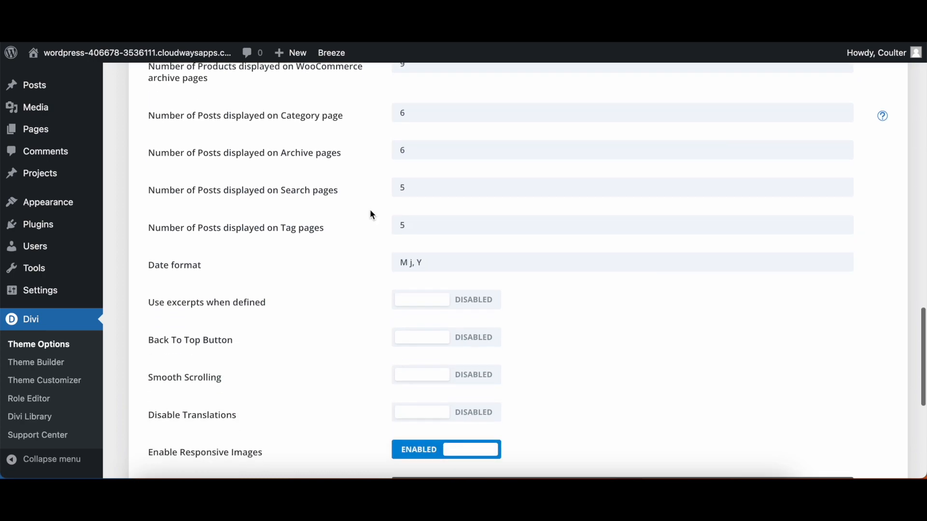
pyautogui.scroll(-2, 372, 215)
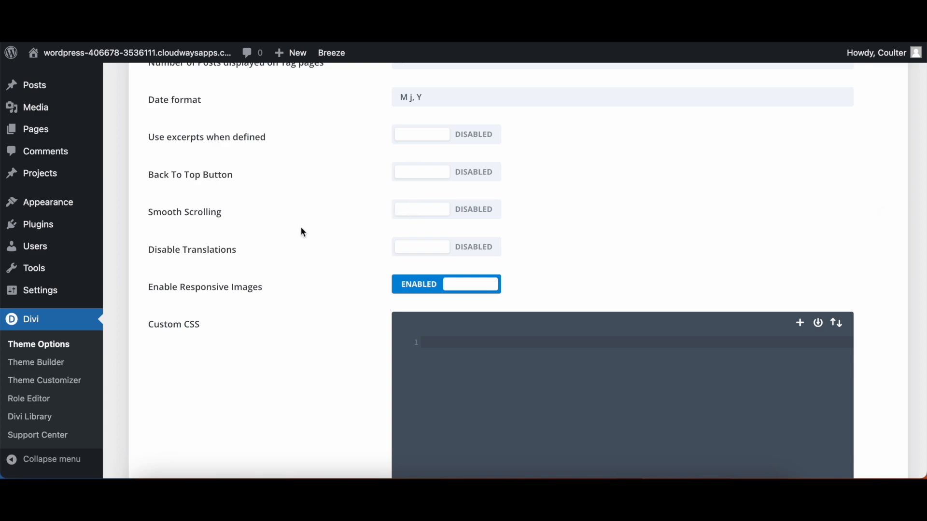
pyautogui.scroll(14, 301, 229)
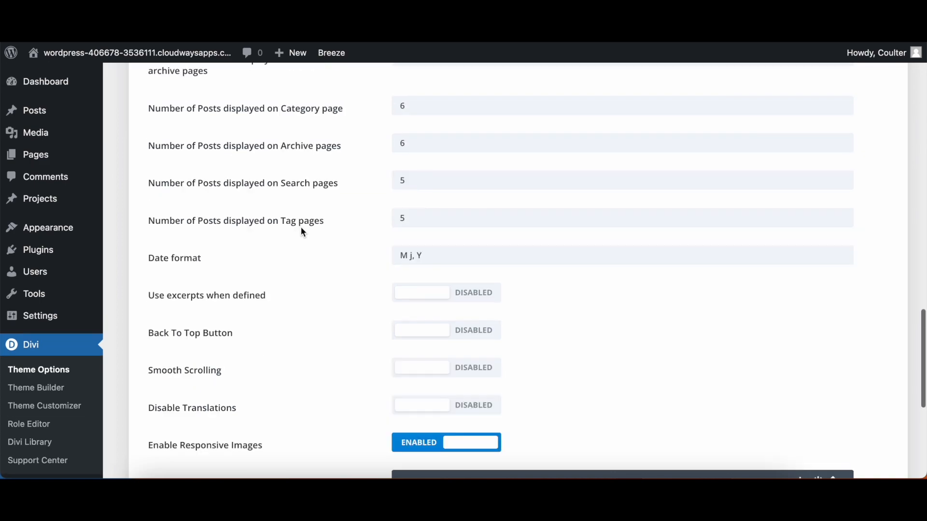
pyautogui.scroll(-17, 301, 228)
pyautogui.scroll(3, 302, 229)
pyautogui.scroll(1, 301, 228)
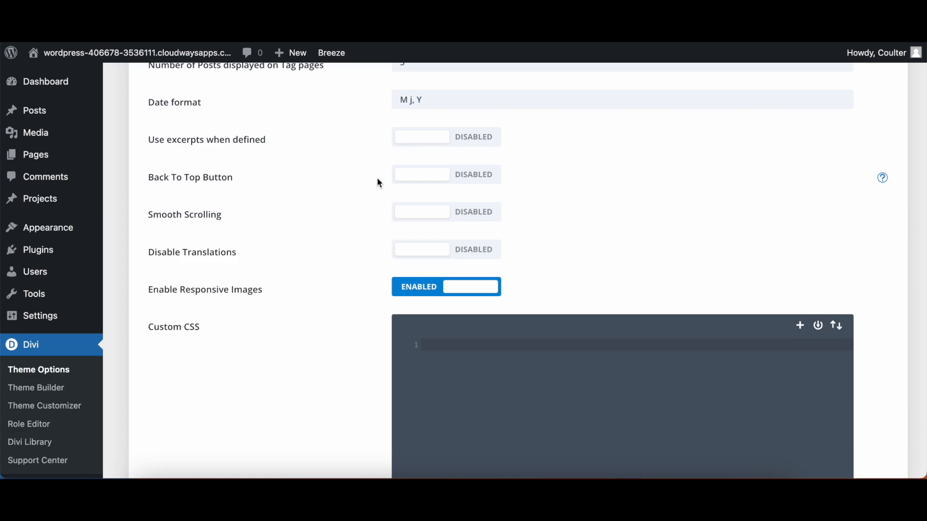
pyautogui.scroll(-1, 377, 180)
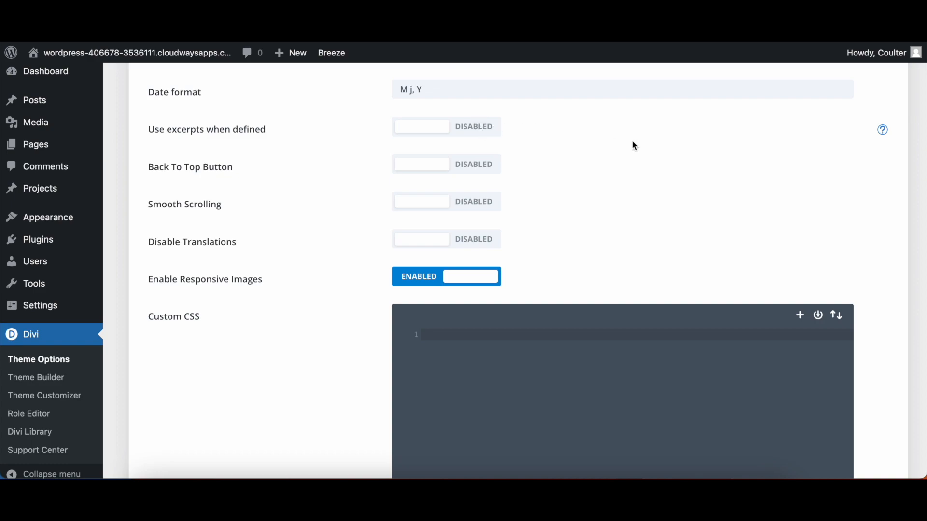
pyautogui.scroll(-2, 632, 140)
pyautogui.click(492, 245)
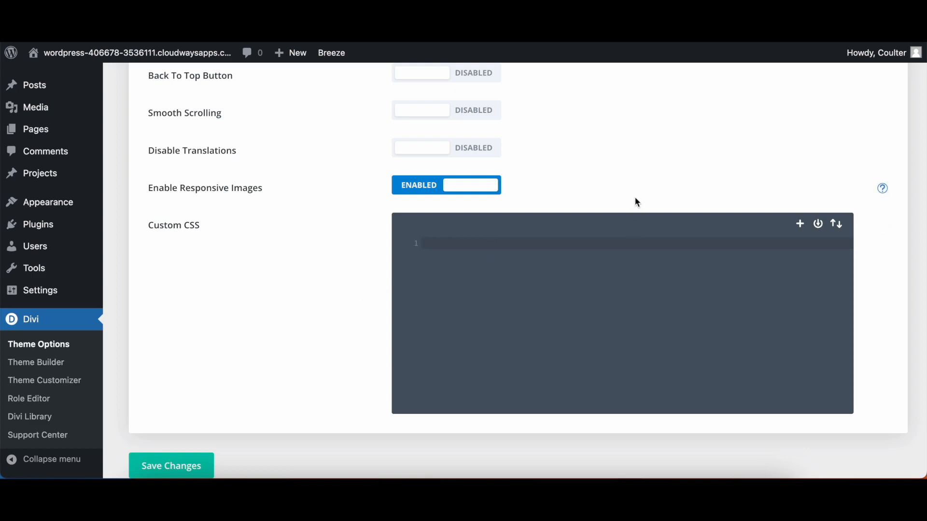
# Step: Review the general Performance options, from Dynamic Module Framework through Defer Additional Third Party Scripts
pyautogui.scroll(15, 635, 201)
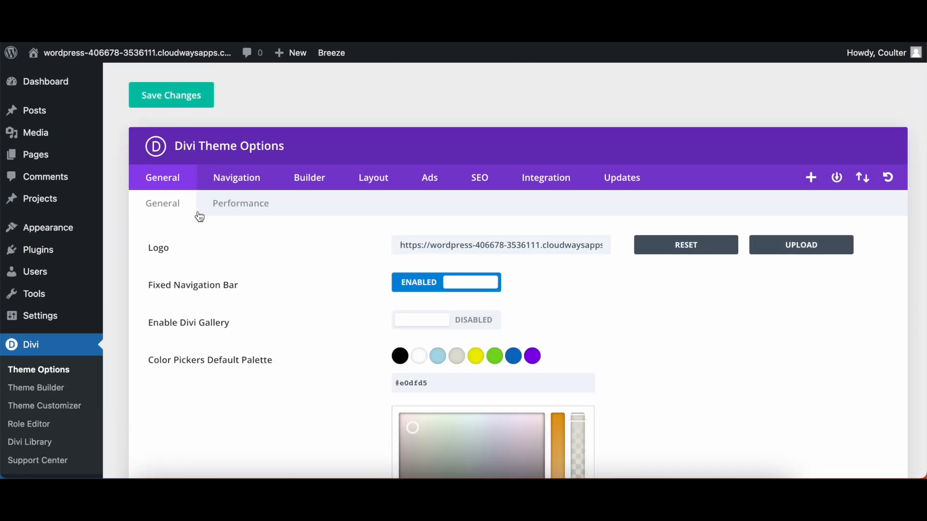
pyautogui.click(215, 210)
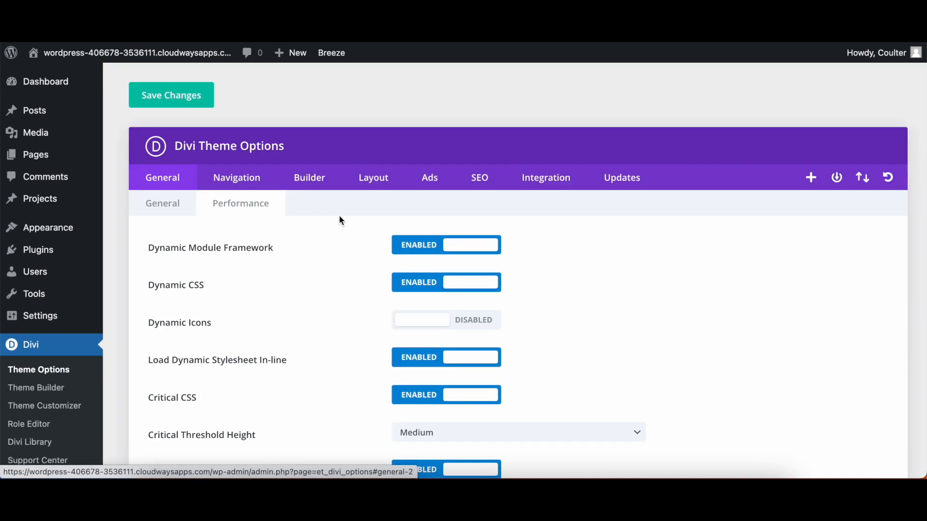
pyautogui.scroll(-1, 340, 217)
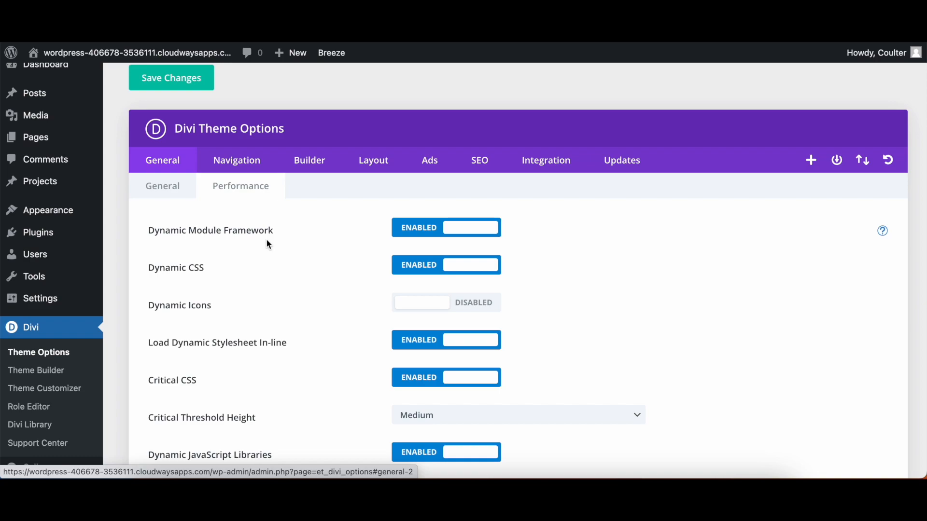
pyautogui.scroll(-2, 267, 241)
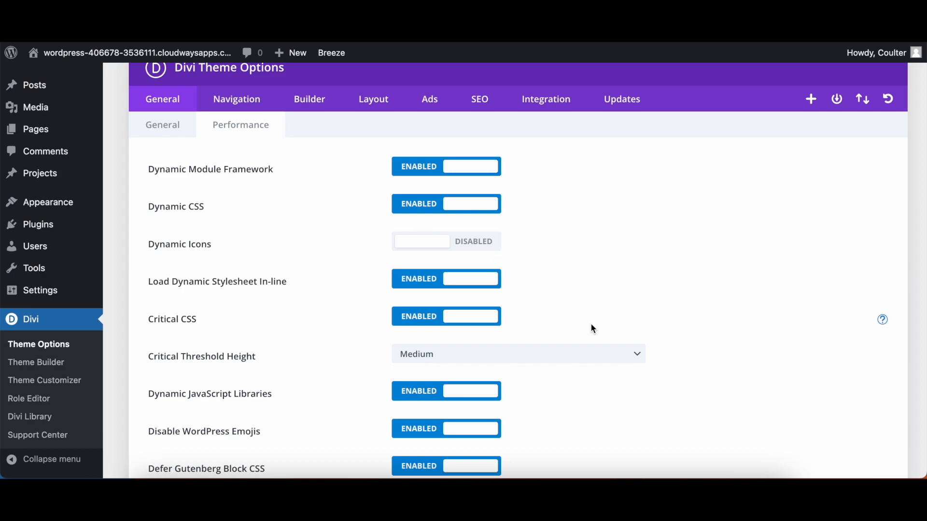
pyautogui.scroll(-3, 593, 329)
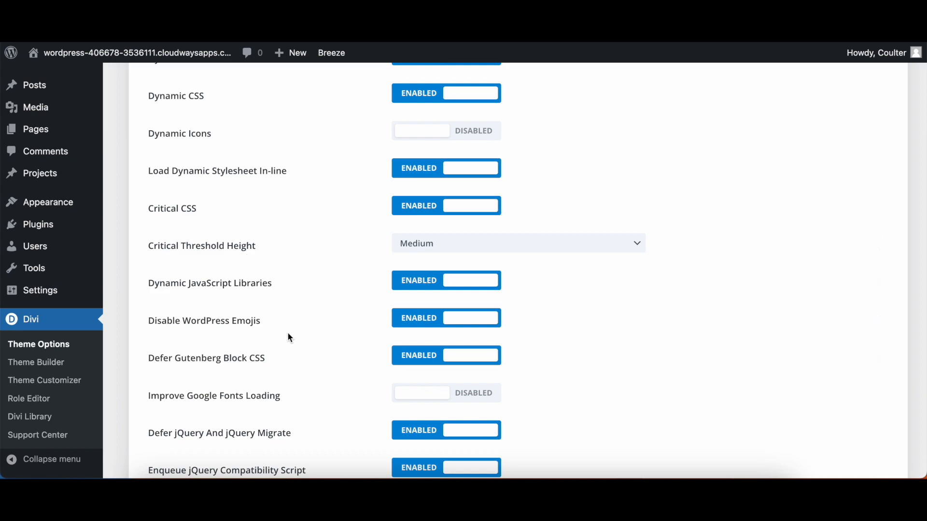
pyautogui.scroll(-3, 287, 334)
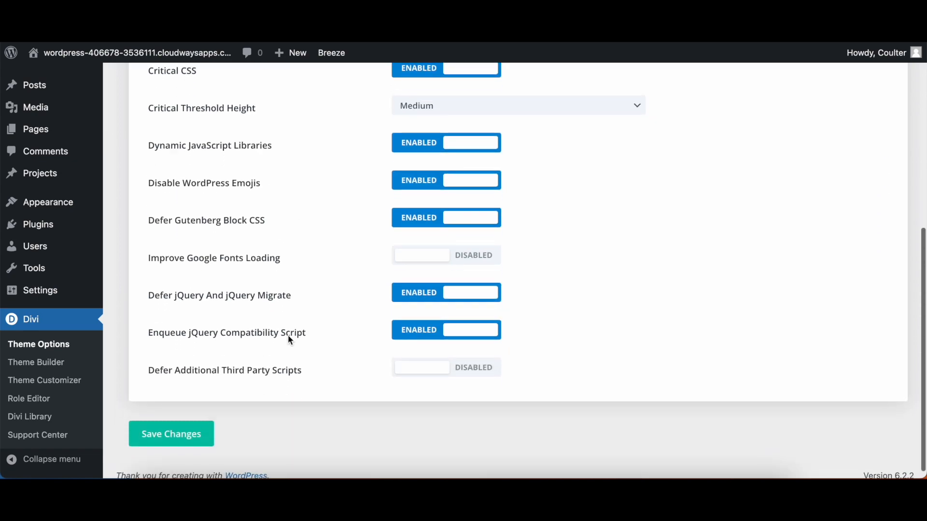
pyautogui.scroll(3, 289, 337)
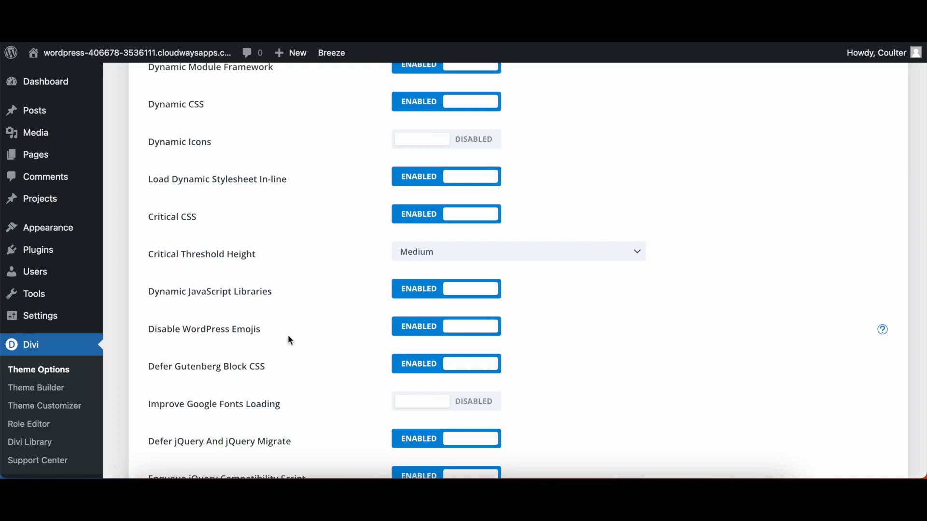
pyautogui.scroll(4, 290, 340)
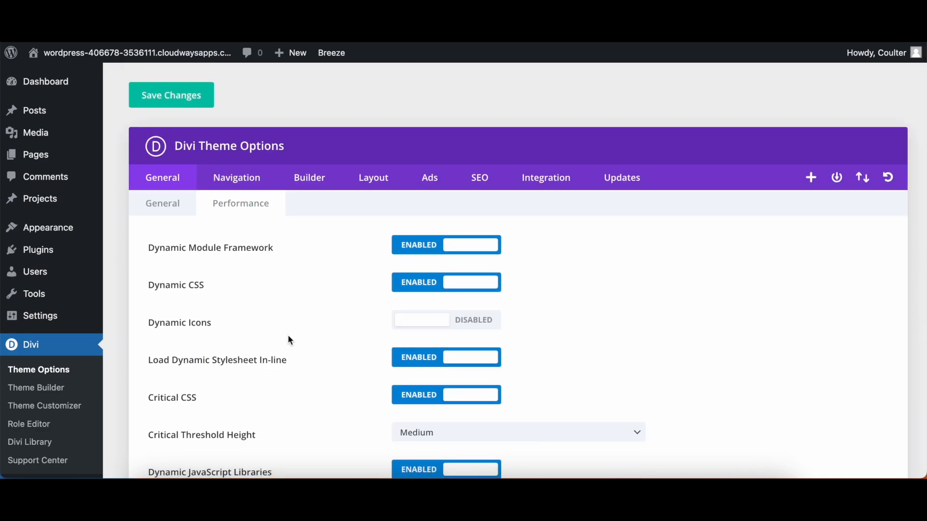
# Step: Exclude Sample Page from the navigation bar in the Navigation options for pages
pyautogui.click(248, 179)
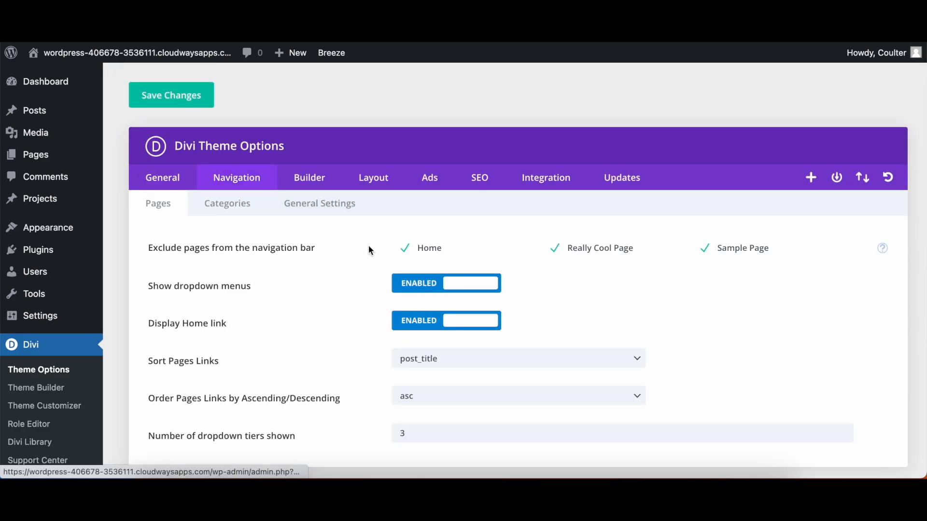
pyautogui.scroll(-2, 293, 304)
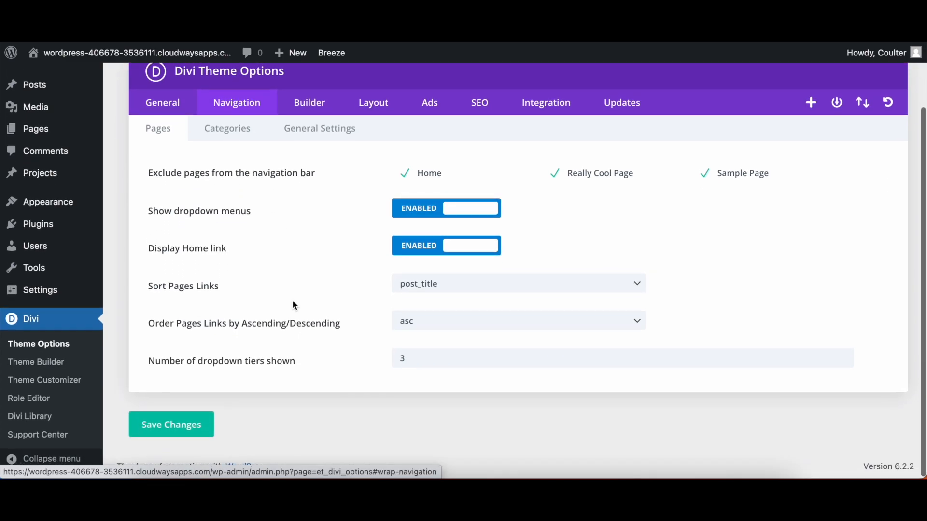
pyautogui.scroll(2, 295, 305)
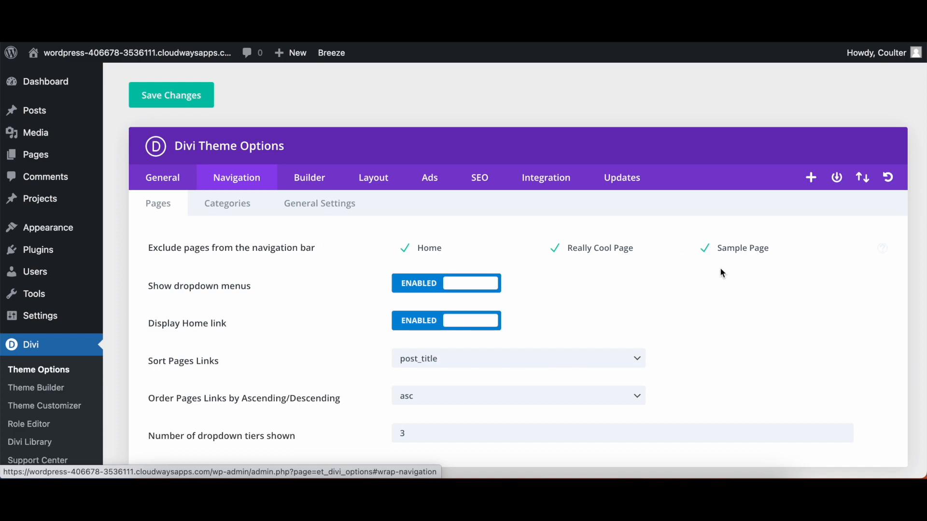
pyautogui.click(706, 252)
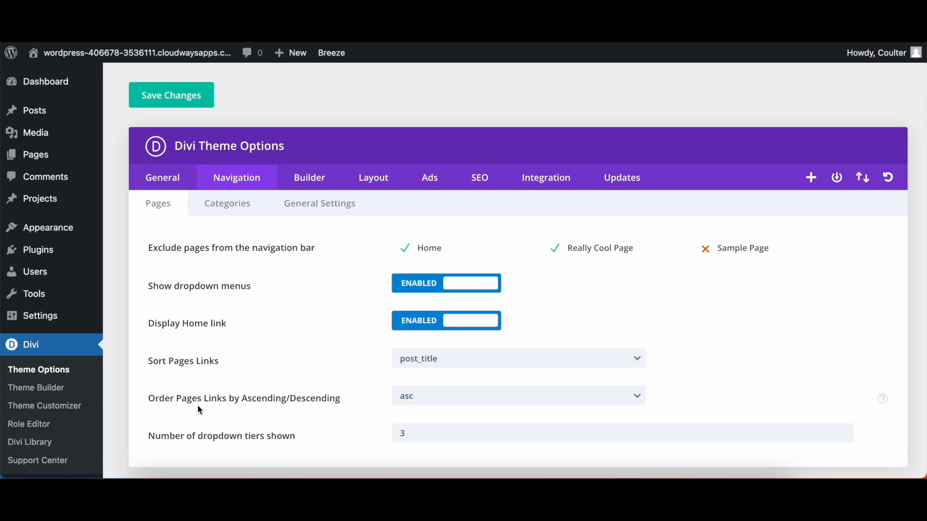
# Step: Review the Navigation options for categories, including exclusions, dropdown menus and link sorting
pyautogui.click(225, 204)
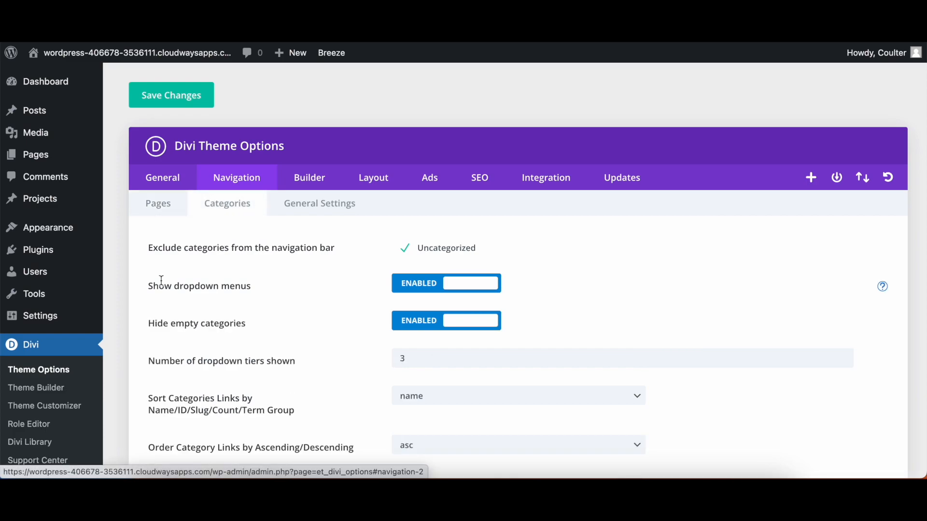
pyautogui.scroll(-1, 162, 285)
pyautogui.scroll(-2, 162, 282)
pyautogui.scroll(3, 161, 280)
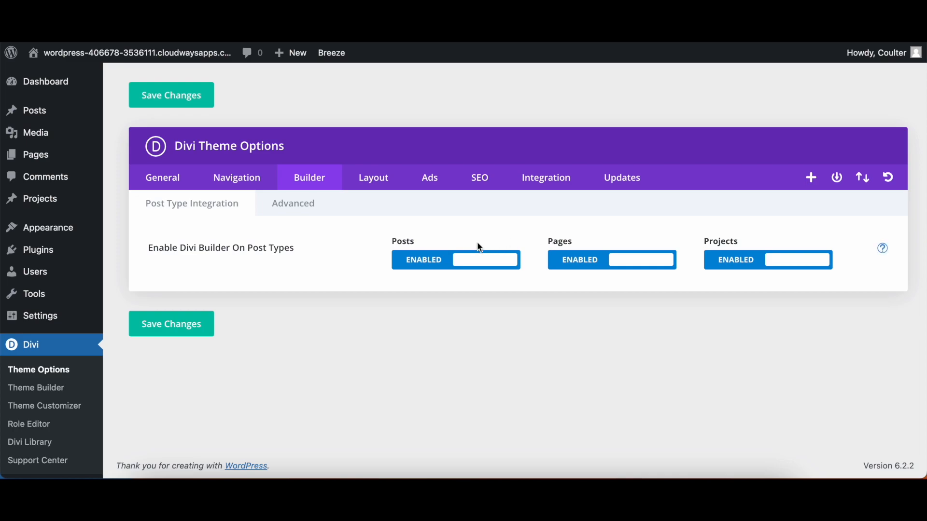
# Step: View the Builder's advanced options, such as Static CSS File Generation and Enable Classic Editor
pyautogui.click(280, 205)
pyautogui.scroll(-1, 188, 269)
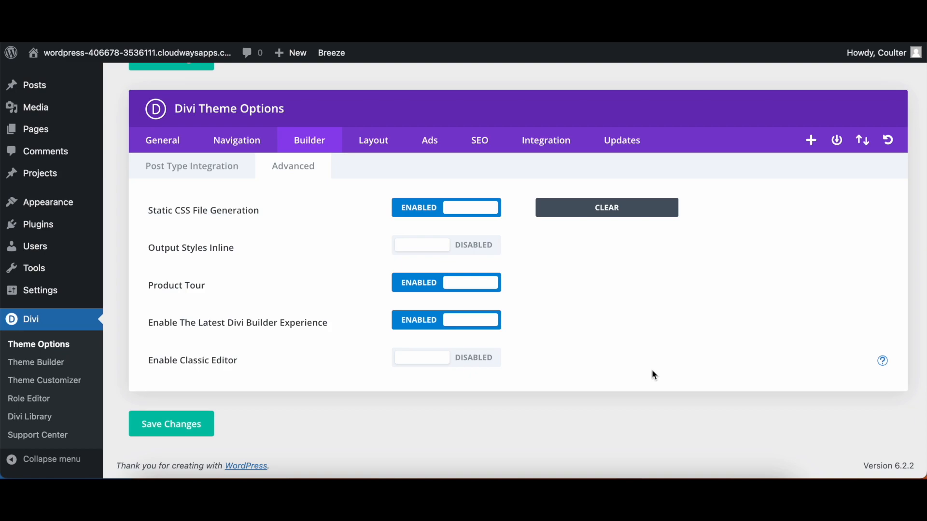
# Step: In the single post layout options, toggle the Comments, Author and Categories post info items off and back on
pyautogui.click(380, 141)
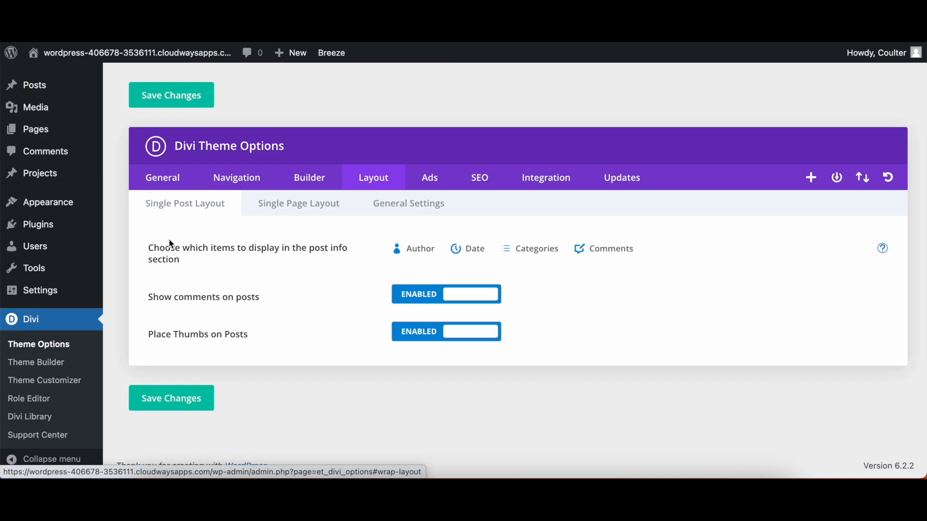
pyautogui.click(601, 252)
pyautogui.click(601, 252)
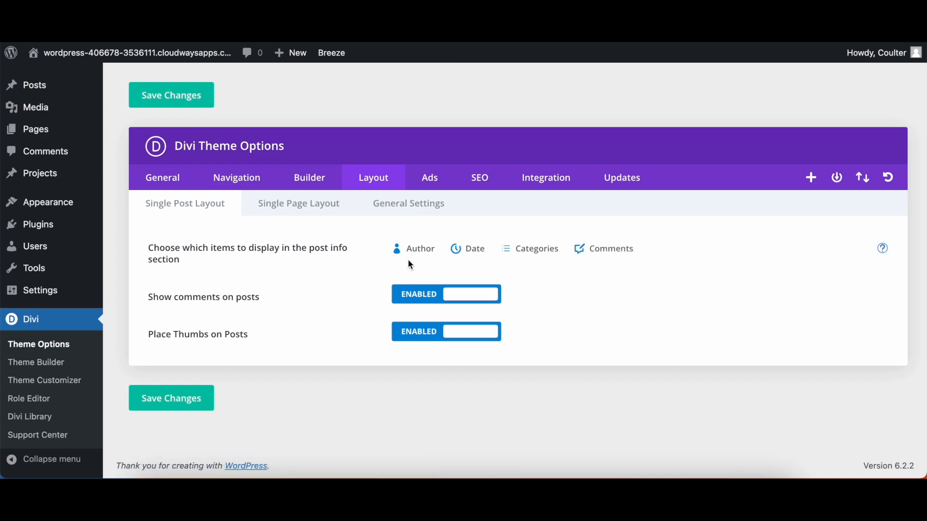
pyautogui.click(422, 251)
pyautogui.click(421, 251)
pyautogui.click(549, 256)
pyautogui.click(548, 256)
# Step: View the Layout options for single pages and general settings, plus the Ads options for un-widgetized advertisements
pyautogui.click(304, 206)
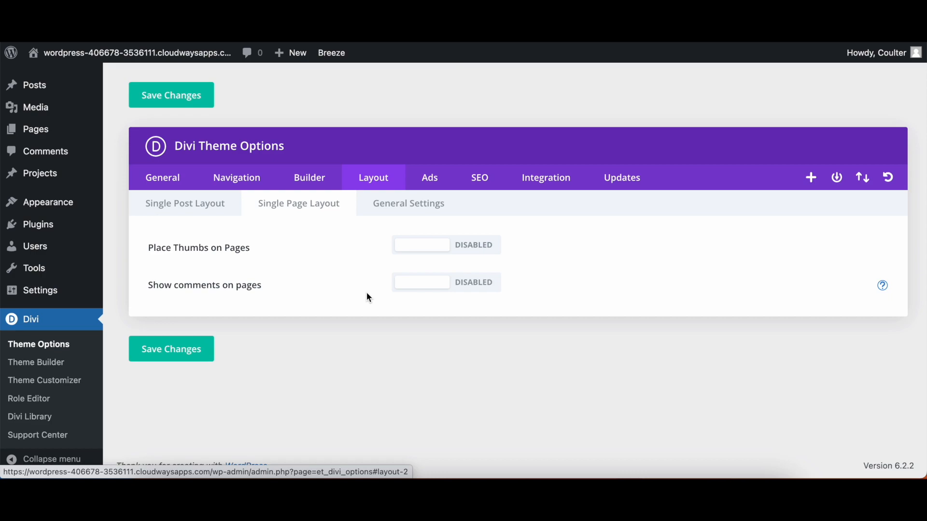
pyautogui.click(386, 202)
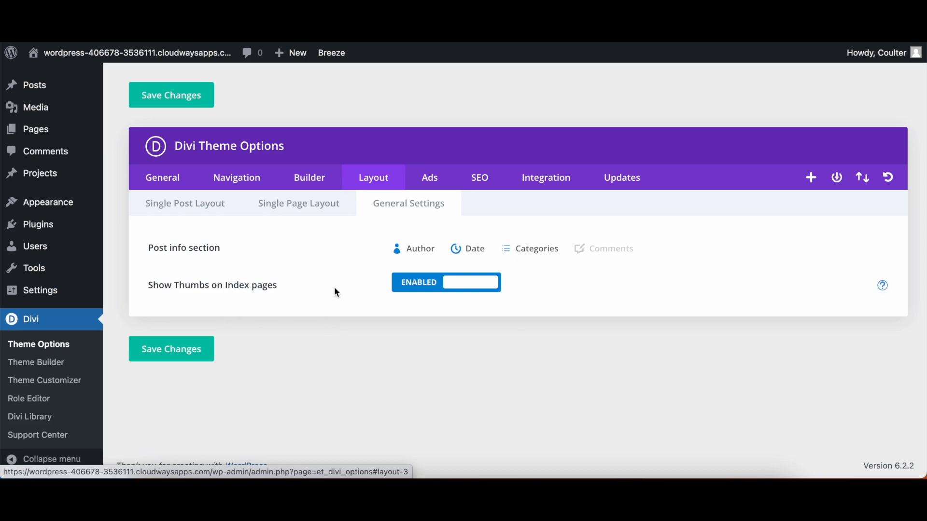
pyautogui.click(426, 179)
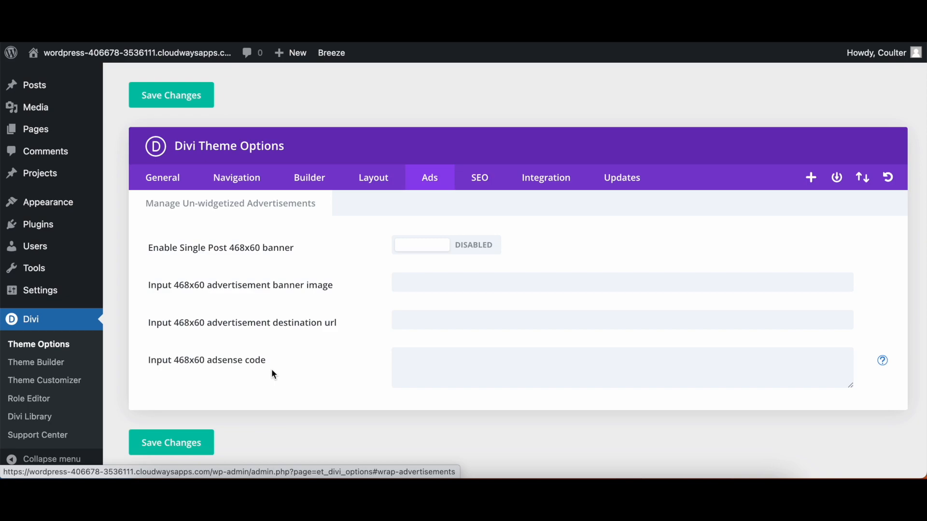
# Step: Enable the custom title in the Homepage SEO options, and turn it back off
pyautogui.click(473, 186)
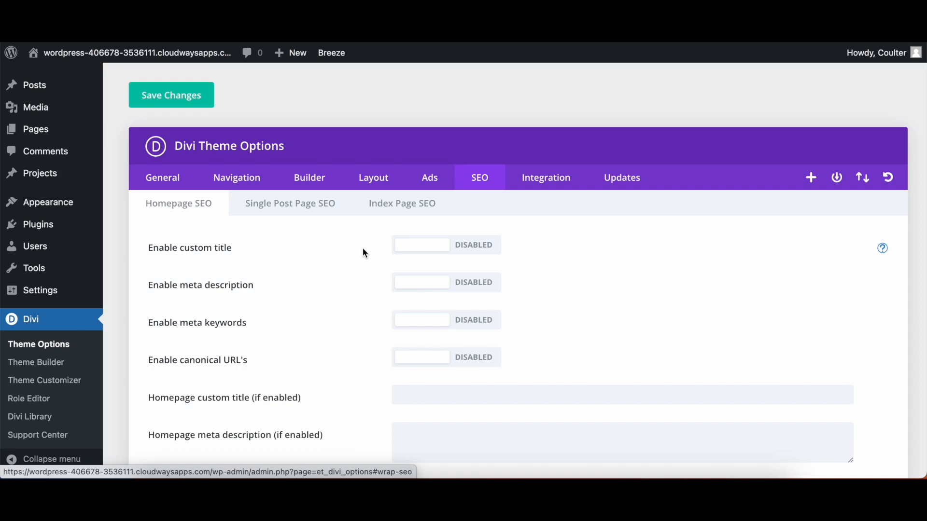
pyautogui.scroll(-1, 363, 249)
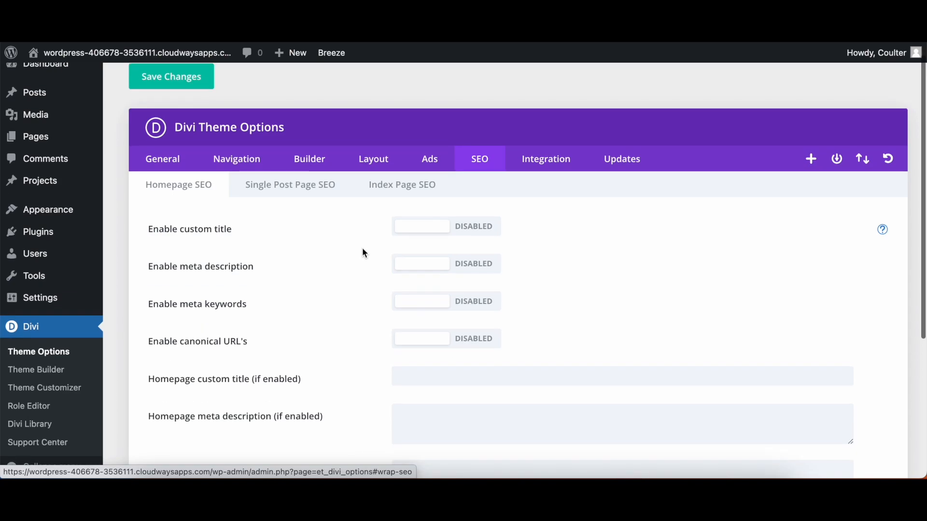
pyautogui.click(427, 227)
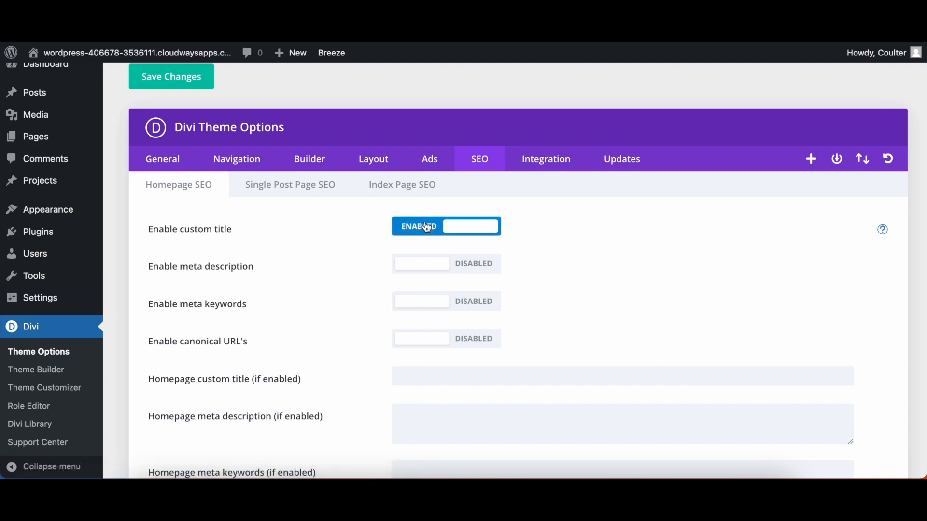
pyautogui.click(458, 229)
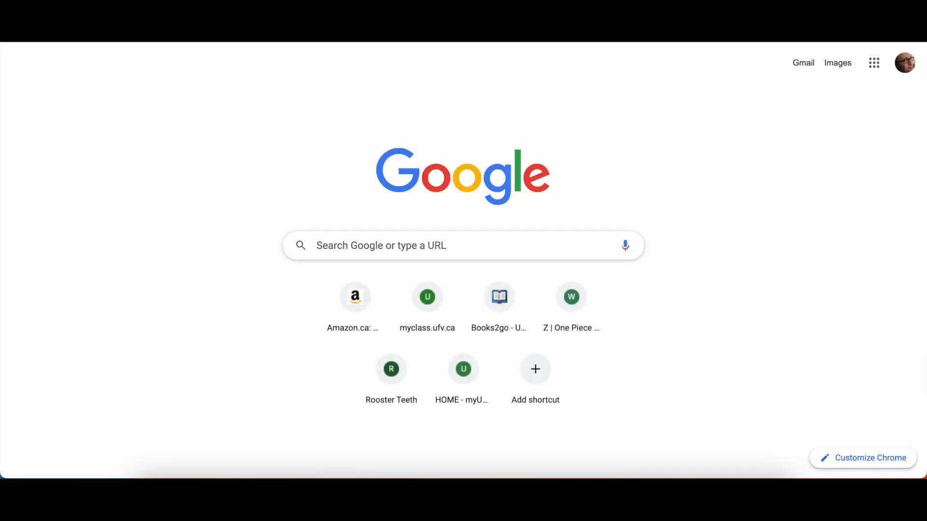
# Step: Search Google for "apple", highlight the description of the Apple (Canada) result, and return to the Divi Theme Options
pyautogui.write('apple=')
pyautogui.press('BackSpace')
pyautogui.press('Return')
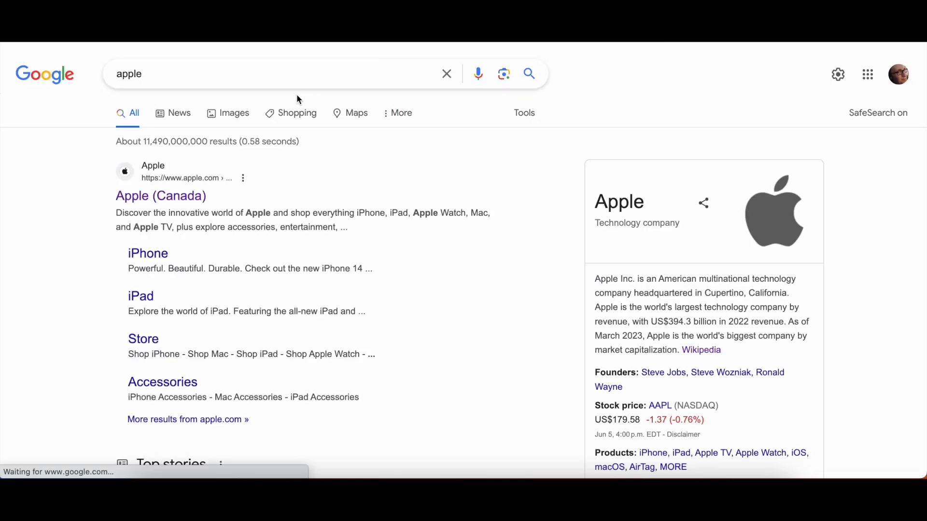
pyautogui.moveTo(116, 213); pyautogui.dragTo(371, 225)
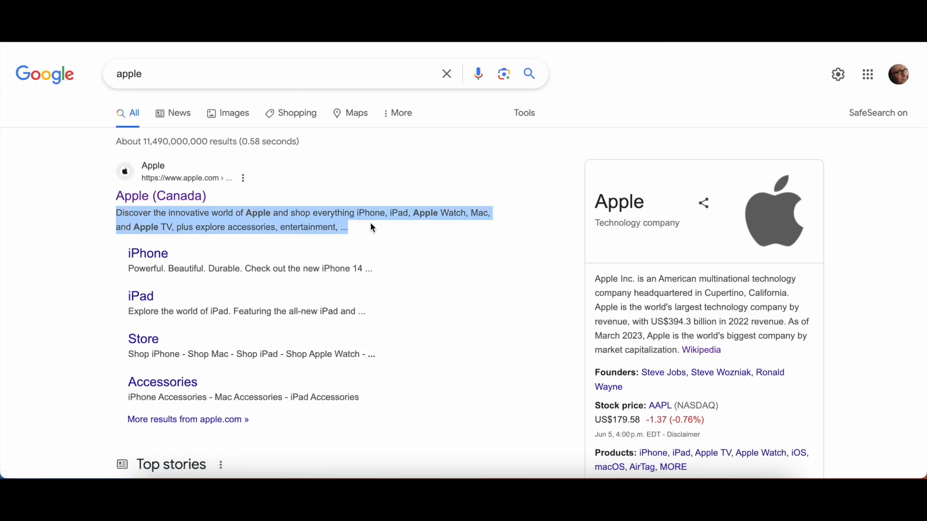
pyautogui.click(373, 228)
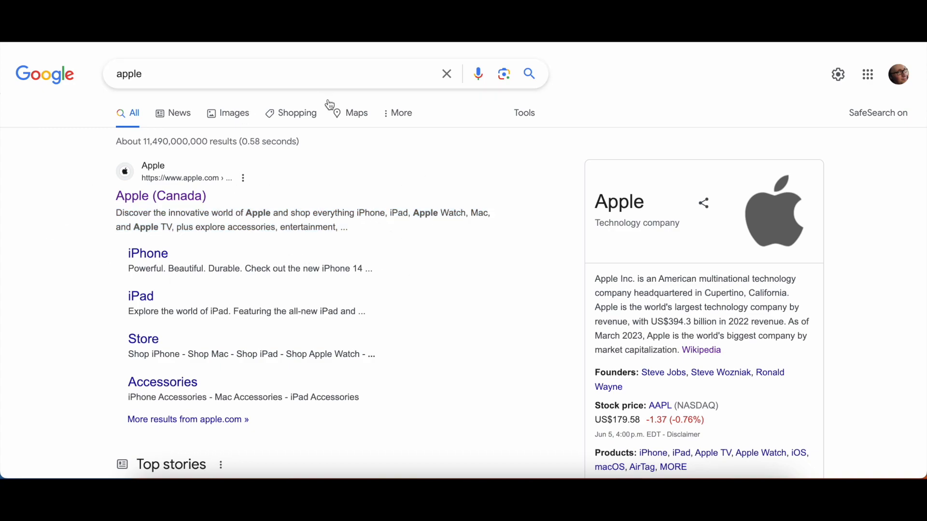
pyautogui.click(270, 24)
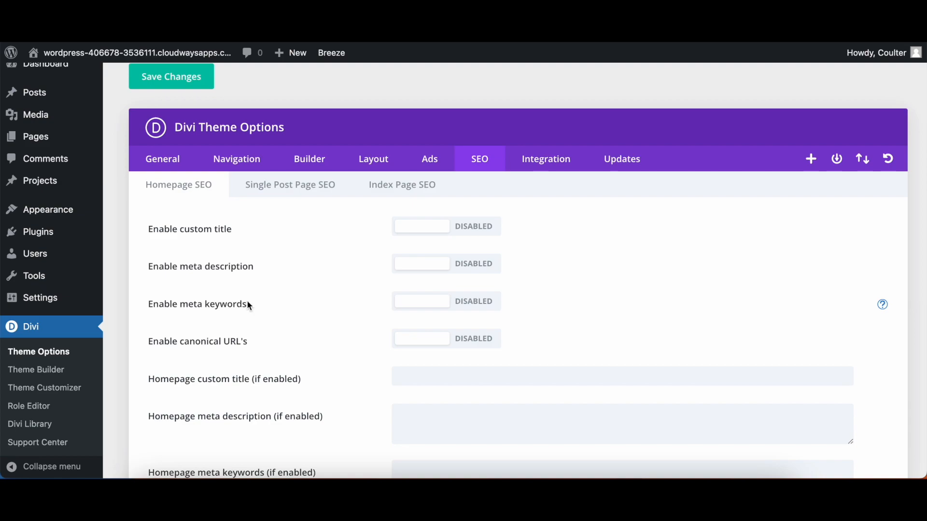
# Step: Review the Homepage SEO options, including the available title autogeneration methods for when custom titles are disabled
pyautogui.scroll(-2, 249, 306)
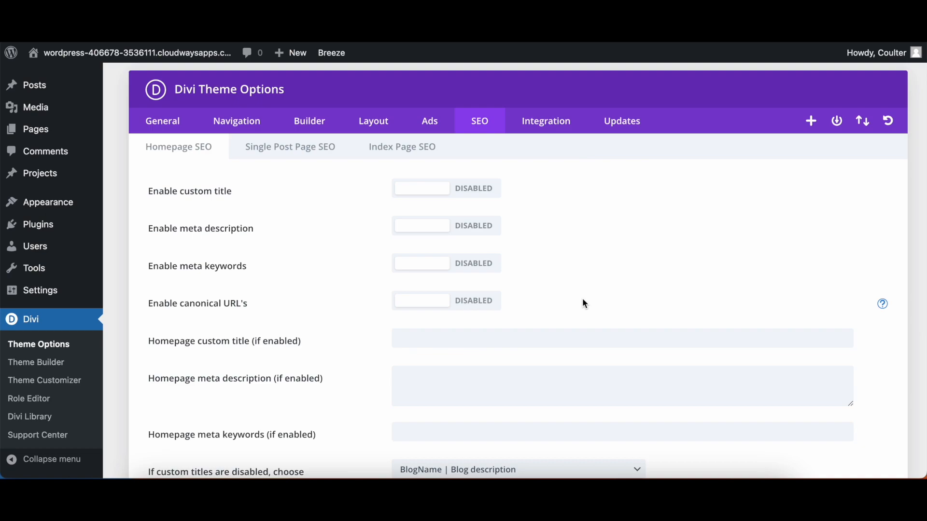
pyautogui.scroll(-3, 296, 406)
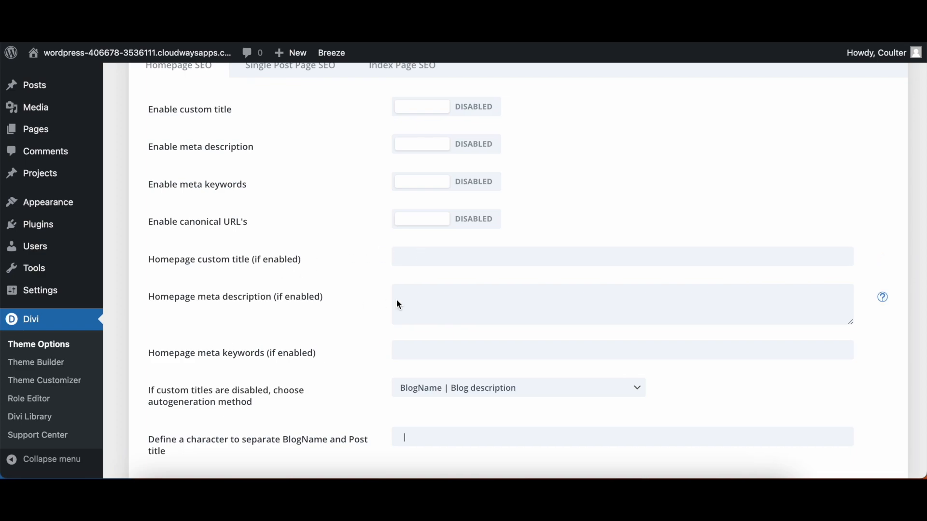
pyautogui.scroll(-2, 264, 344)
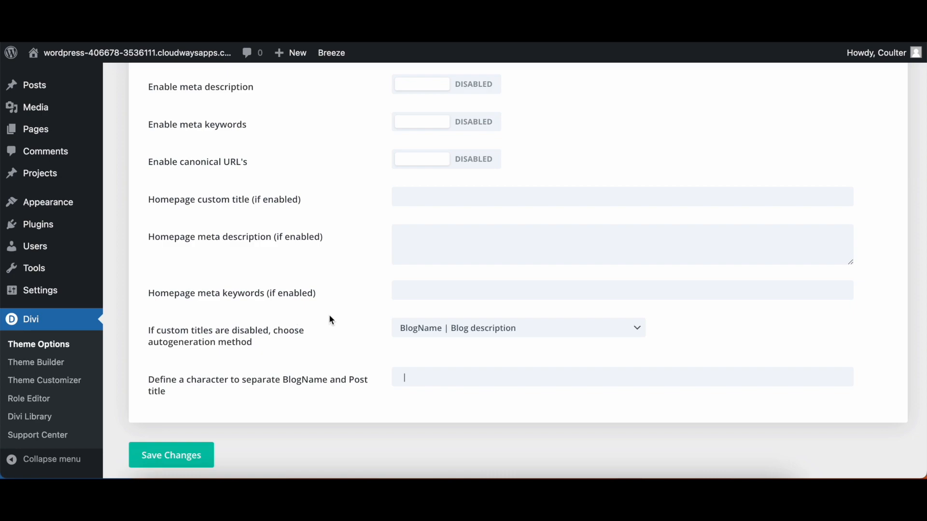
pyautogui.click(454, 327)
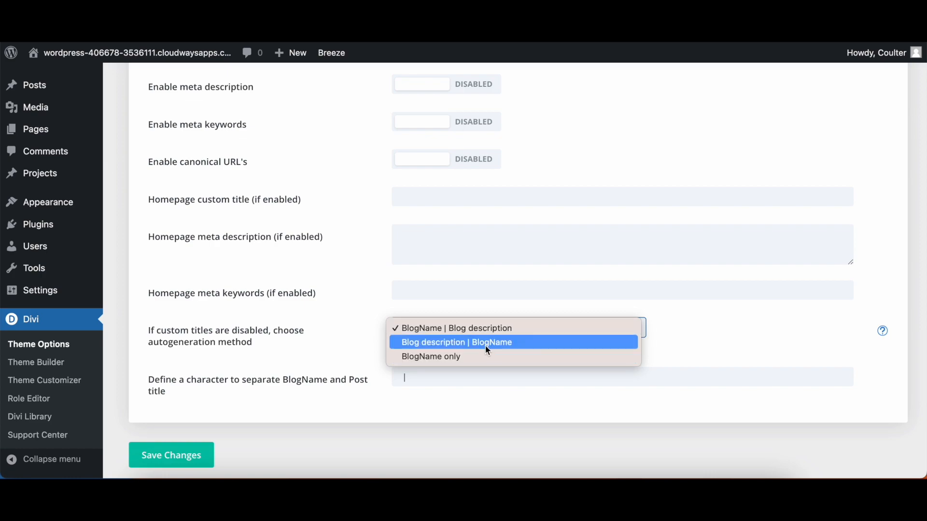
pyautogui.click(307, 378)
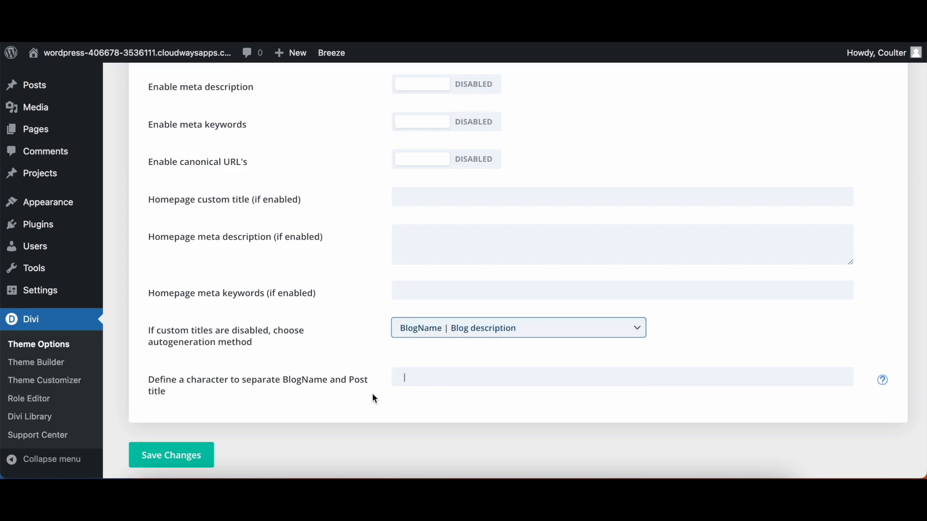
# Step: Inspect the Homepage SEO character that separates BlogName and Post title without editing it
pyautogui.click(409, 382)
pyautogui.press('Left')
pyautogui.press('Left')
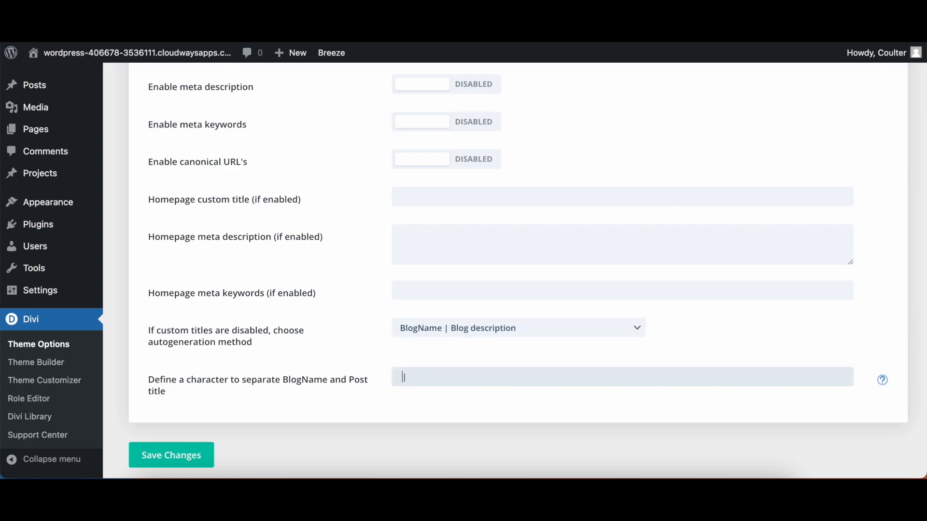
pyautogui.click(376, 418)
# Step: Review the SEO options for single post pages, including custom field names, and view those for index pages
pyautogui.scroll(5, 375, 418)
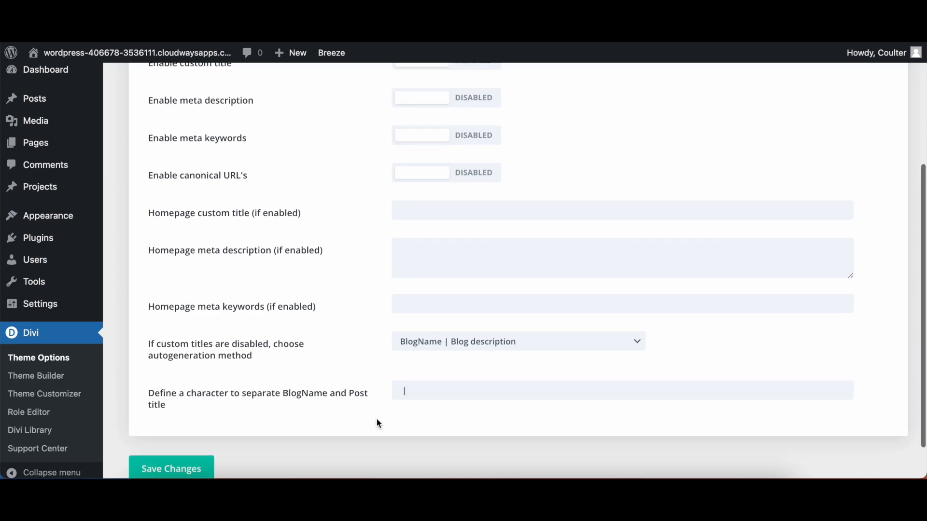
pyautogui.click(307, 212)
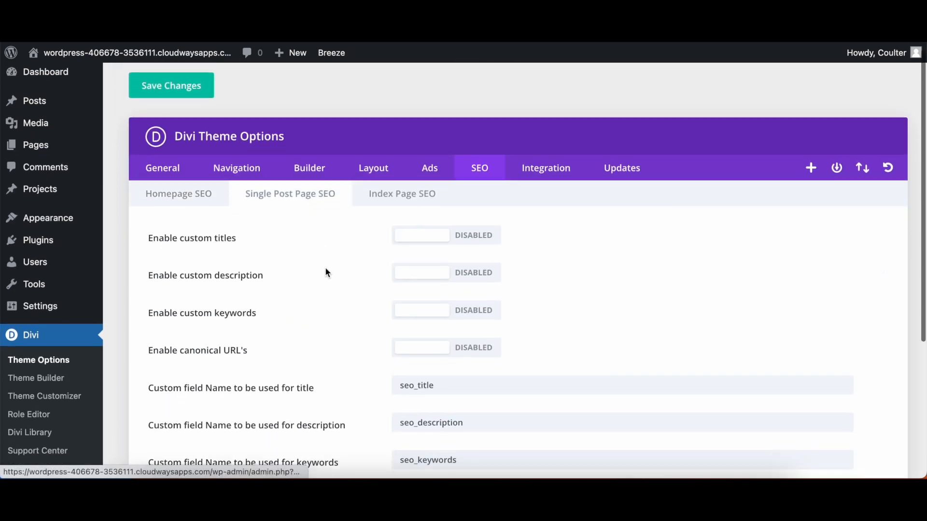
pyautogui.scroll(-3, 327, 270)
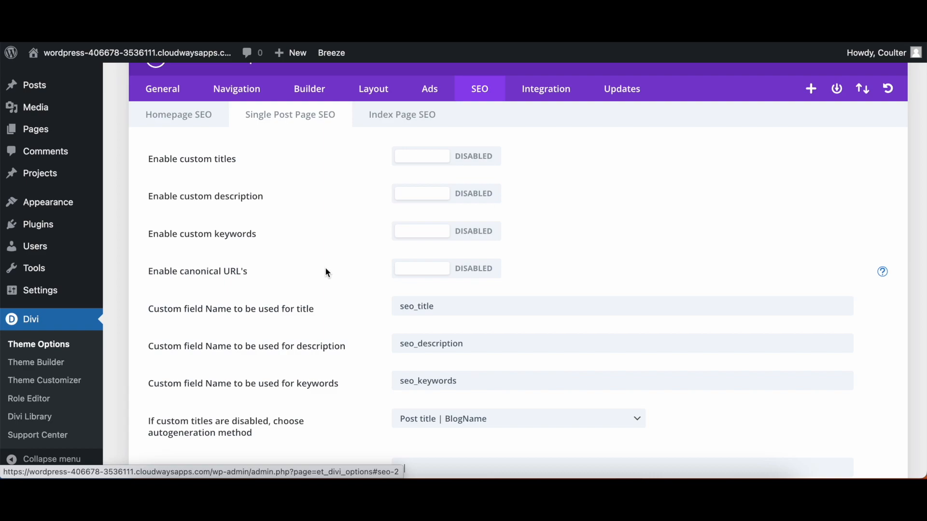
pyautogui.scroll(-3, 246, 317)
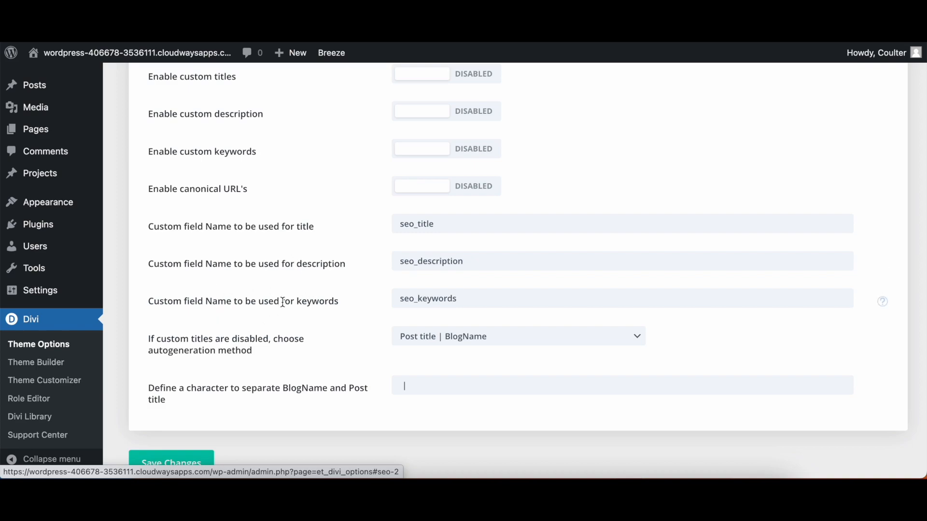
pyautogui.scroll(2, 329, 318)
pyautogui.scroll(2, 329, 320)
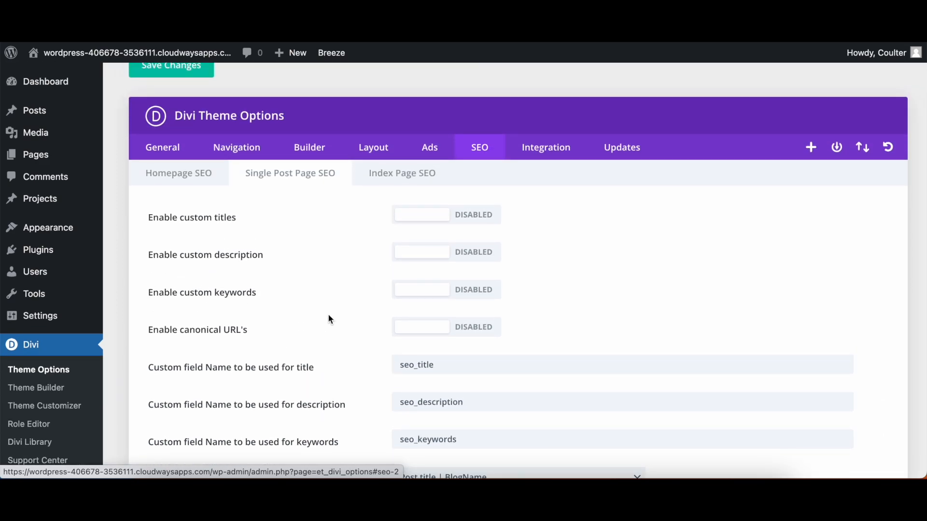
pyautogui.scroll(-1, 330, 319)
pyautogui.click(419, 156)
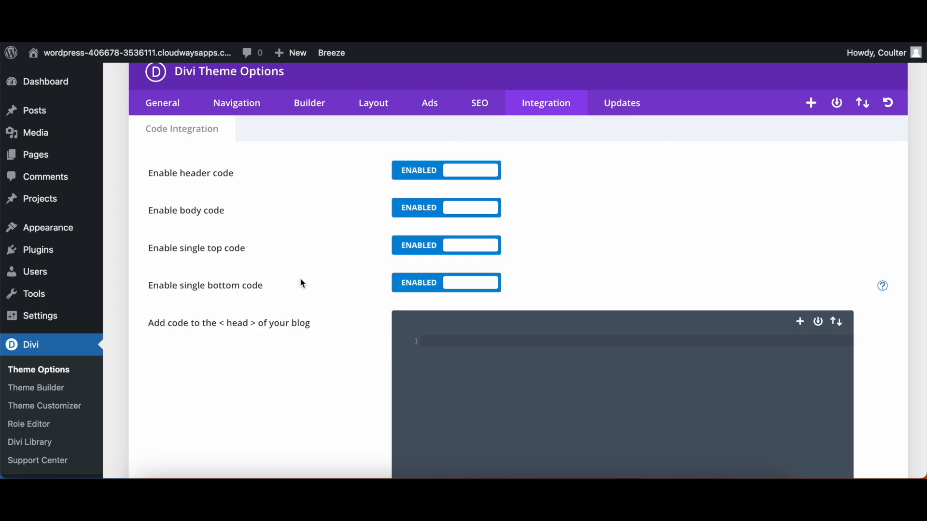
# Step: Review the Code Integration options, from the enable switches to the code areas for head, body, and post top and bottom
pyautogui.scroll(-2, 302, 284)
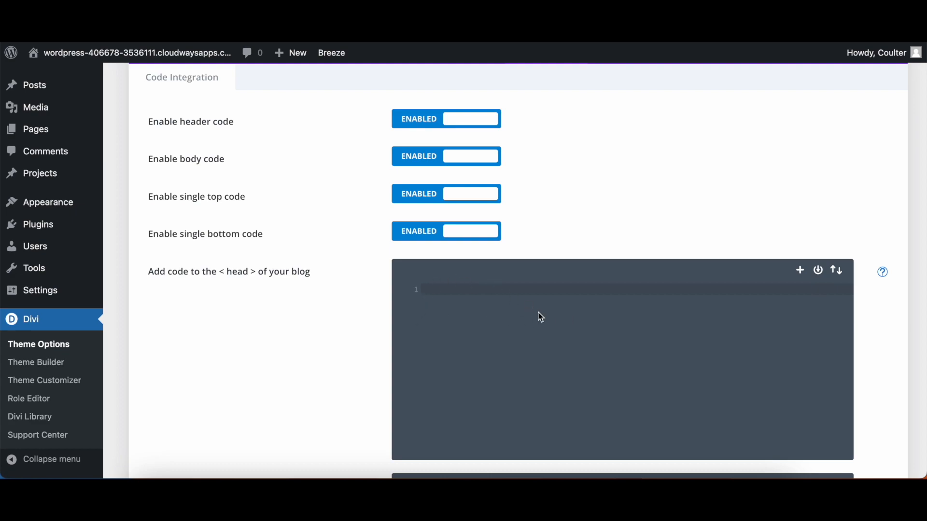
pyautogui.scroll(-4, 502, 346)
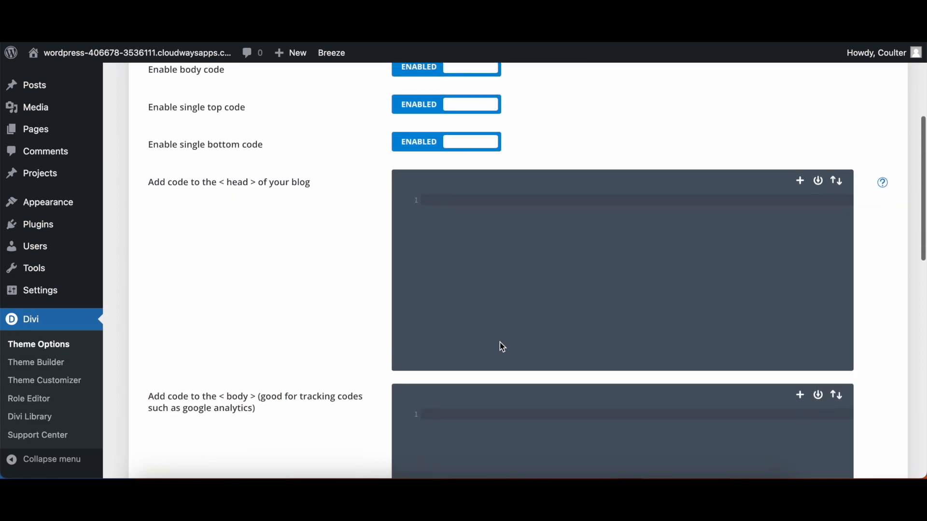
pyautogui.scroll(-2, 500, 343)
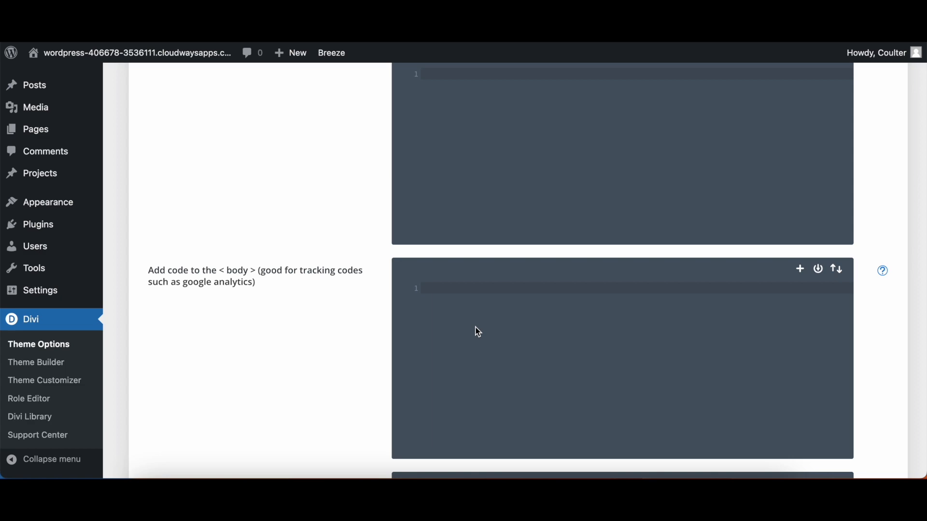
pyautogui.scroll(-4, 478, 332)
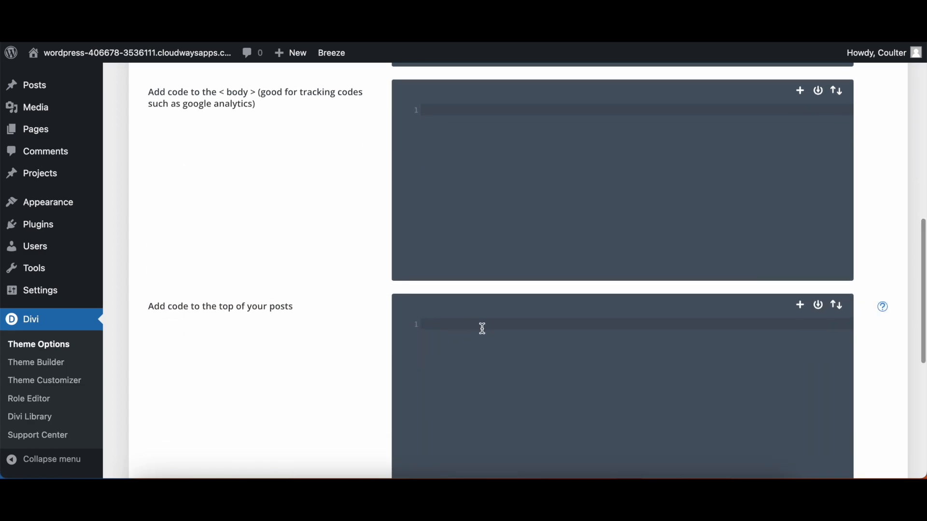
pyautogui.scroll(-6, 498, 341)
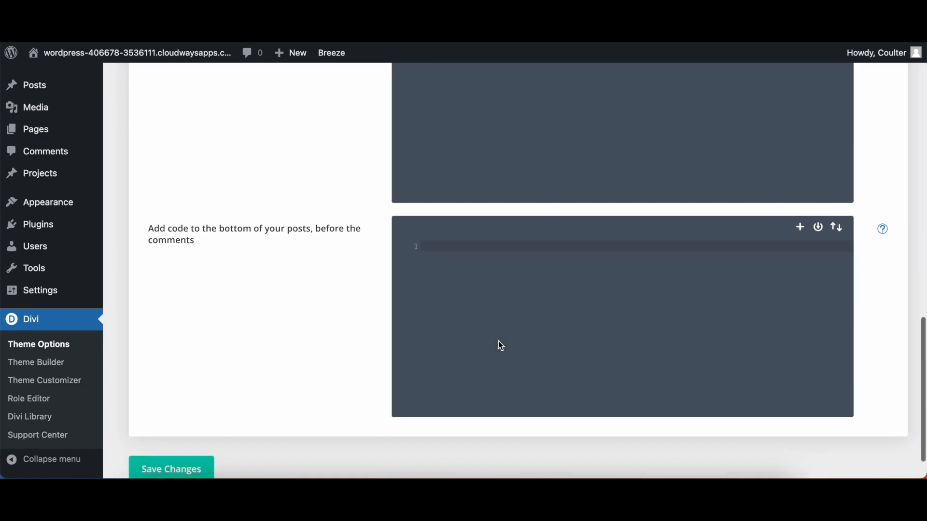
pyautogui.scroll(10, 498, 341)
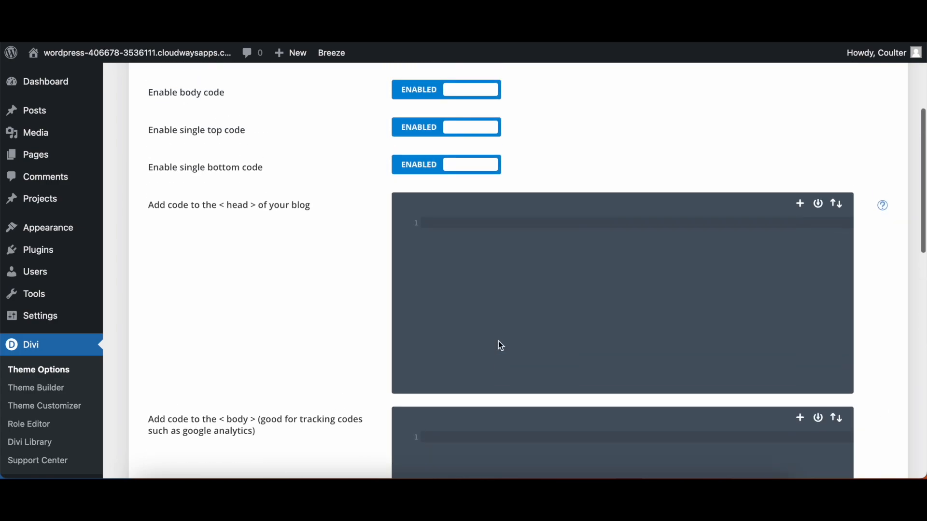
pyautogui.scroll(-10, 498, 341)
pyautogui.scroll(12, 498, 340)
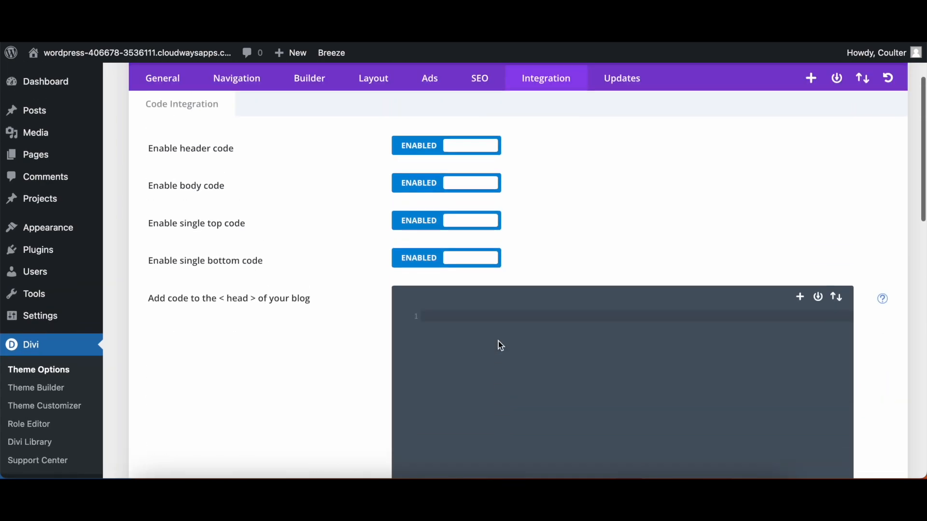
pyautogui.scroll(3, 500, 346)
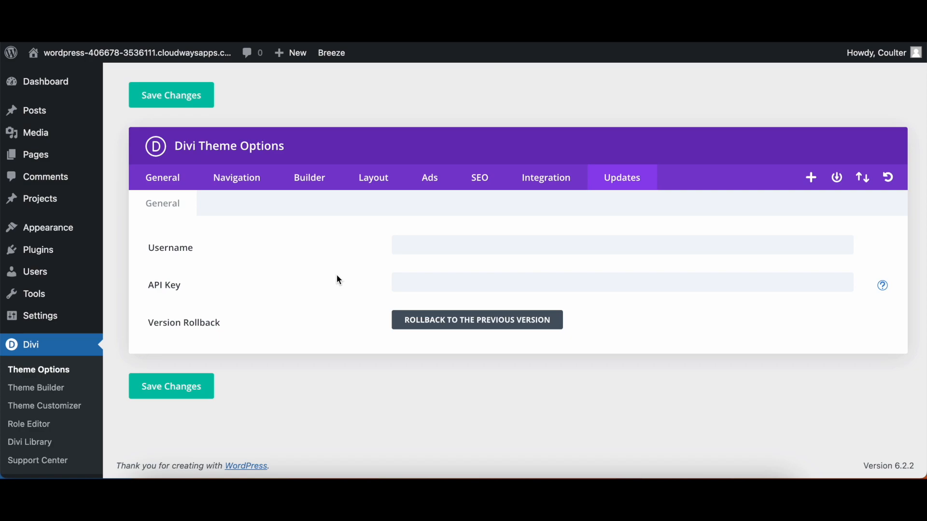
# Step: Revisit the general Performance options, looking over the full list once more
pyautogui.click(163, 177)
pyautogui.scroll(-2, 428, 271)
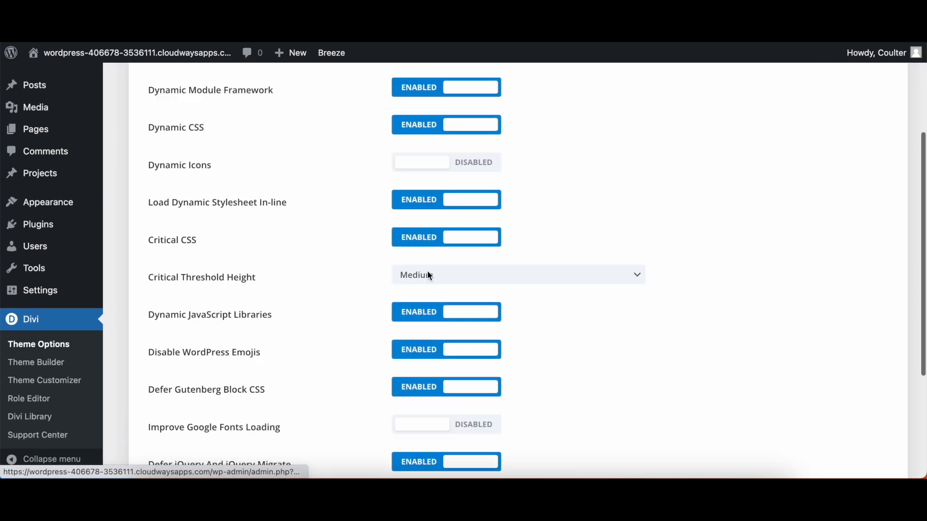
pyautogui.scroll(-4, 429, 275)
pyautogui.scroll(6, 428, 275)
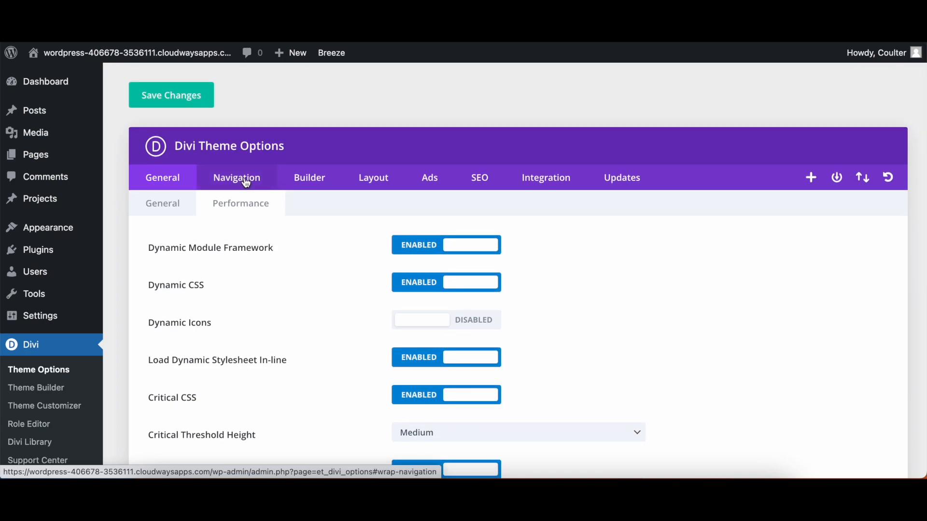
# Step: Check the general Navigation settings for dropdown menu links, and return to the General theme options
pyautogui.click(246, 183)
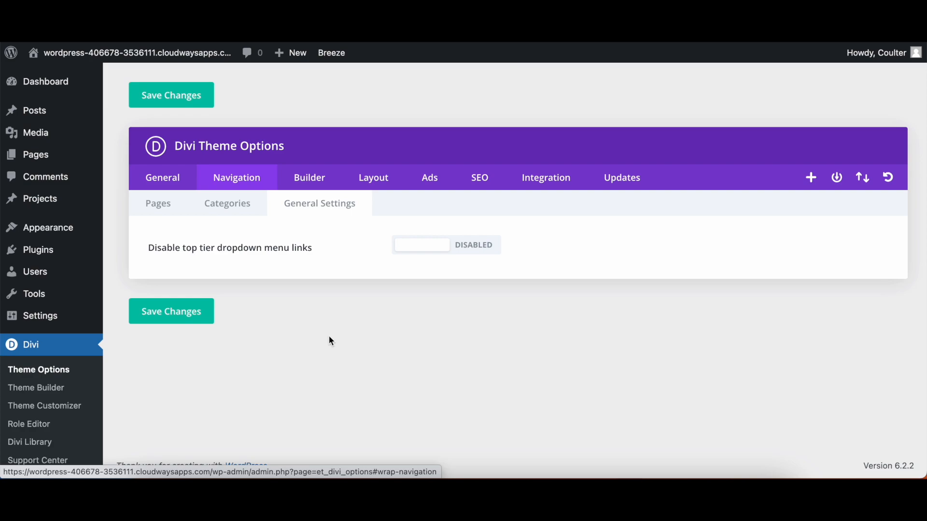
pyautogui.click(169, 177)
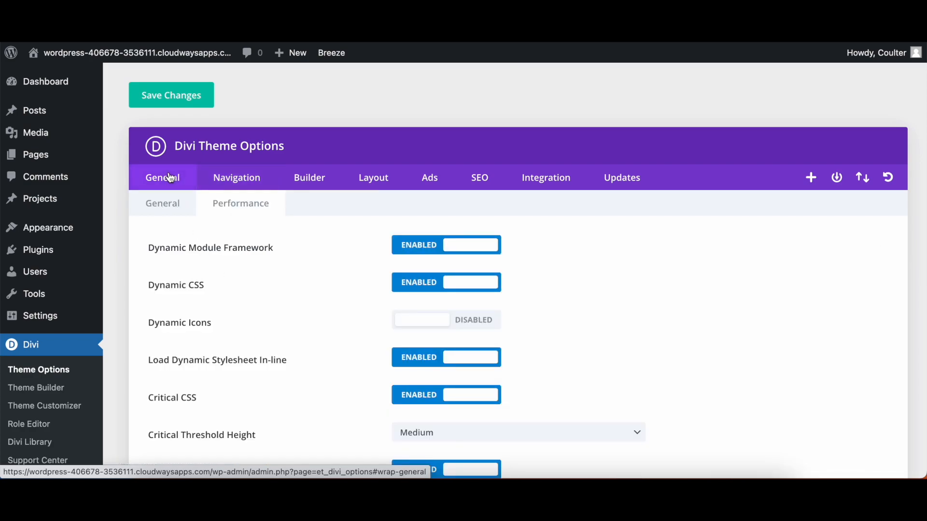
pyautogui.click(164, 202)
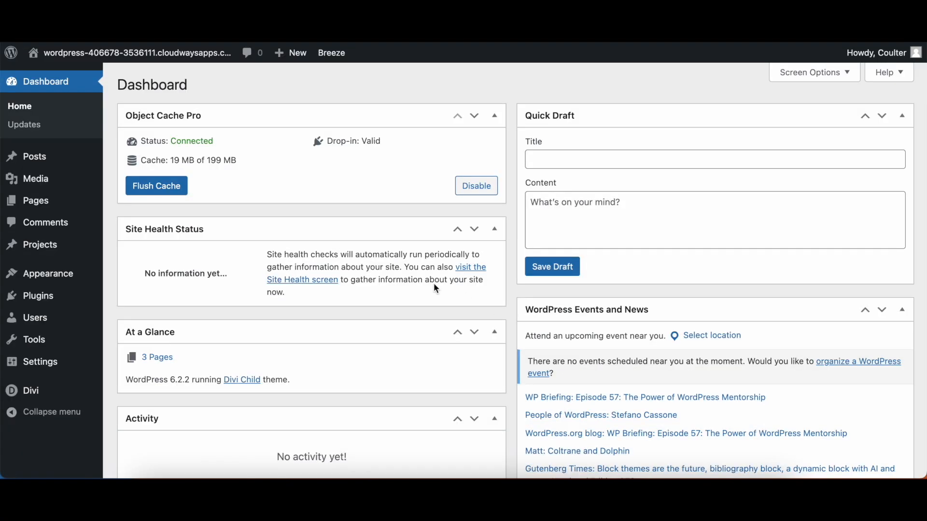
# Step: Open the Divi Theme Customizer and look over its setting sections and the homepage preview
pyautogui.moveTo(33, 393)
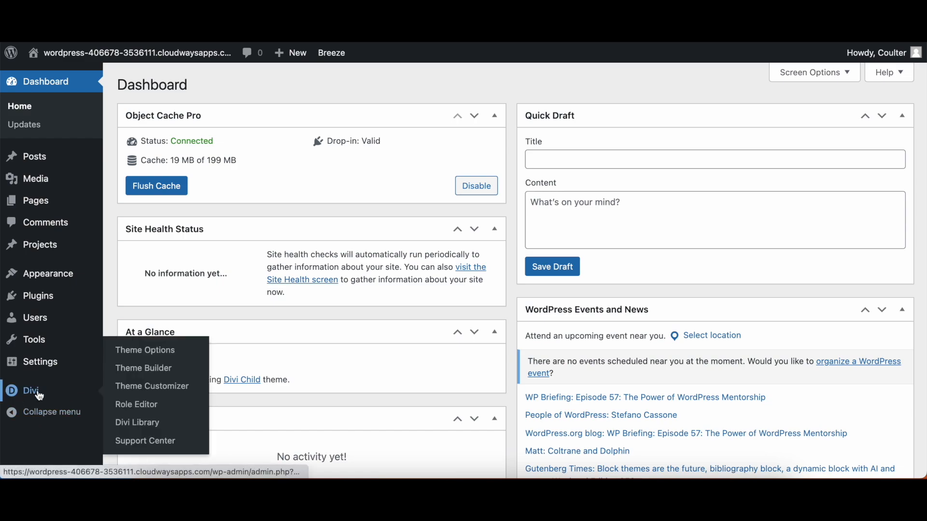
pyautogui.click(142, 392)
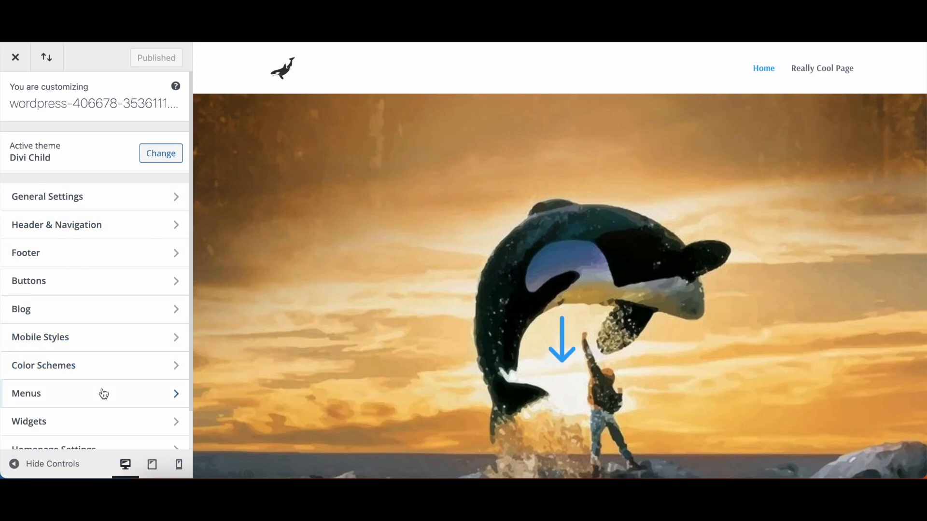
pyautogui.scroll(-10, 415, 216)
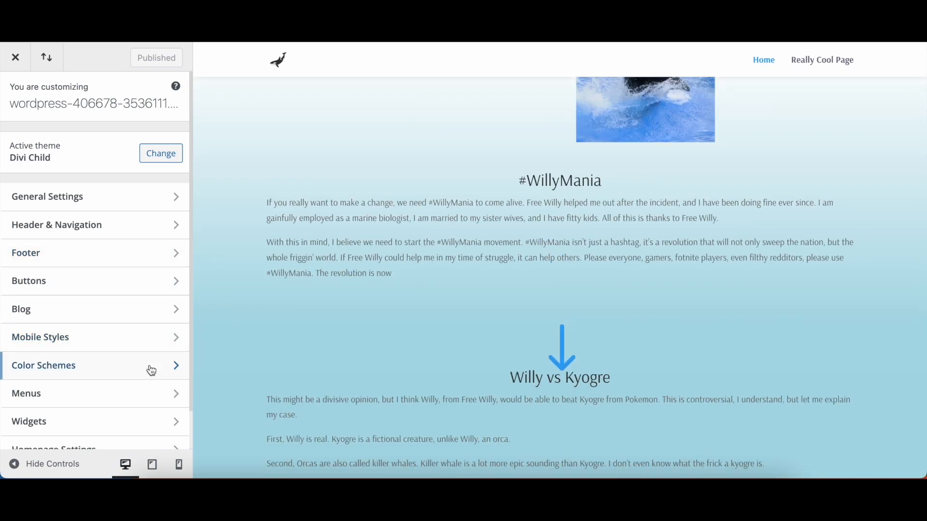
pyautogui.scroll(-1, 82, 356)
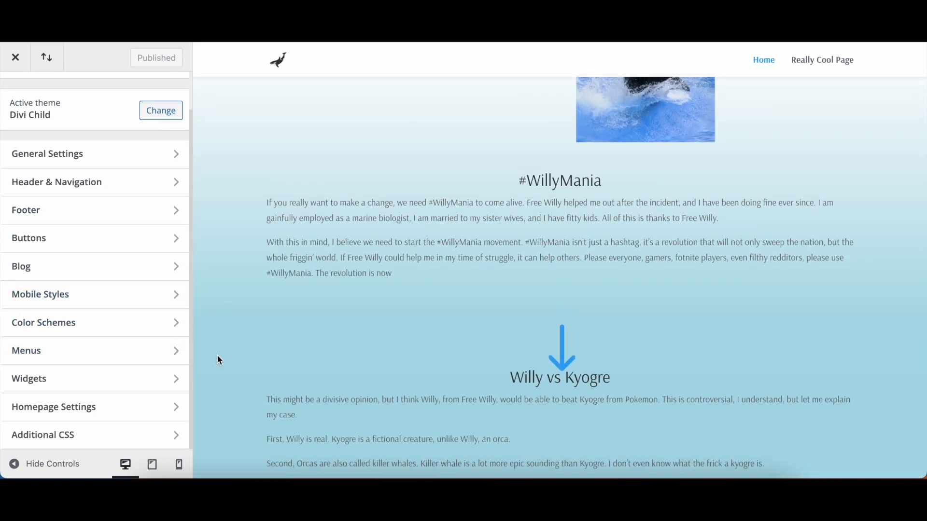
pyautogui.scroll(-10, 216, 354)
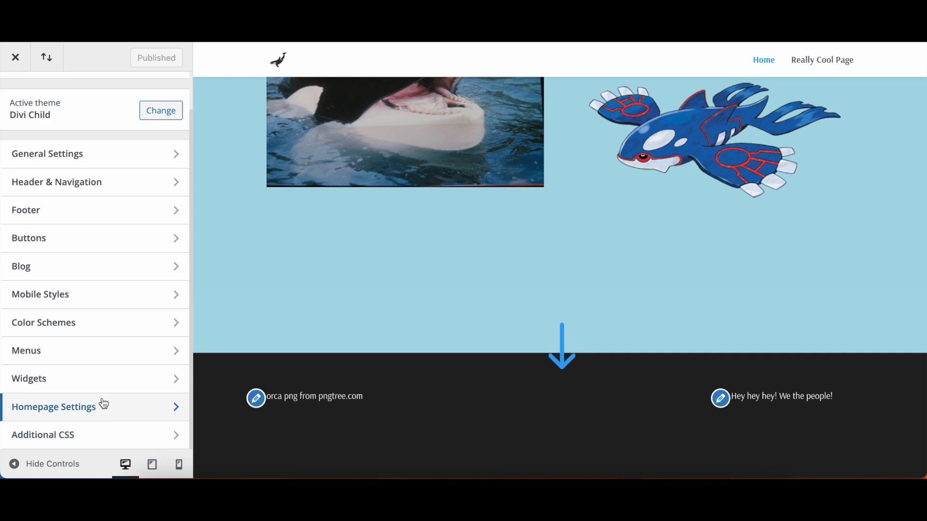
# Step: Review the Site Identity options for site title, tagline and site icon in the customizer's General Settings
pyautogui.click(103, 161)
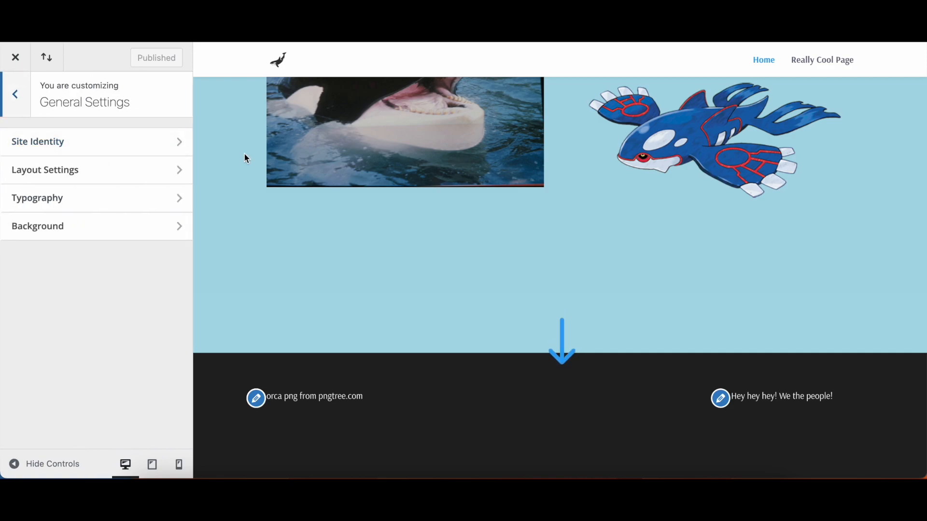
pyautogui.scroll(10, 244, 153)
pyautogui.click(144, 138)
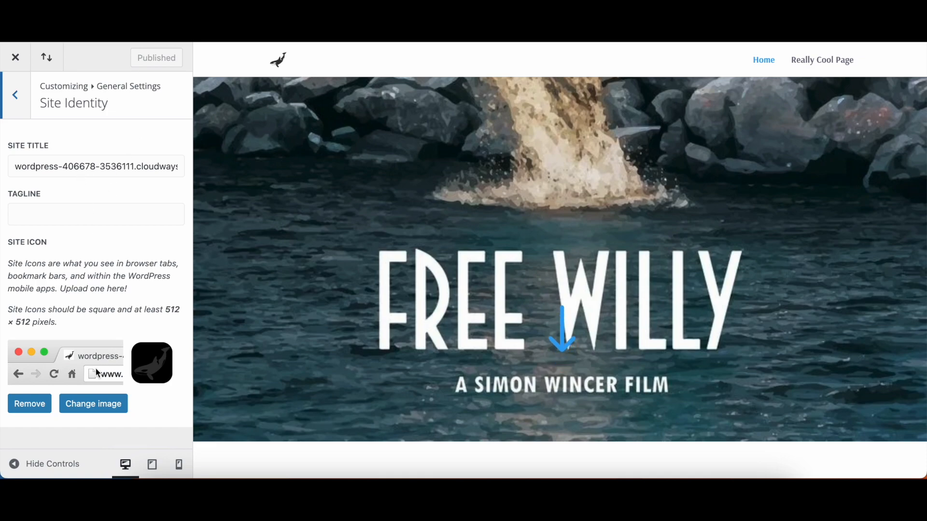
pyautogui.click(15, 94)
# Step: Set the website content width to 1055 in the general Layout Settings
pyautogui.click(101, 170)
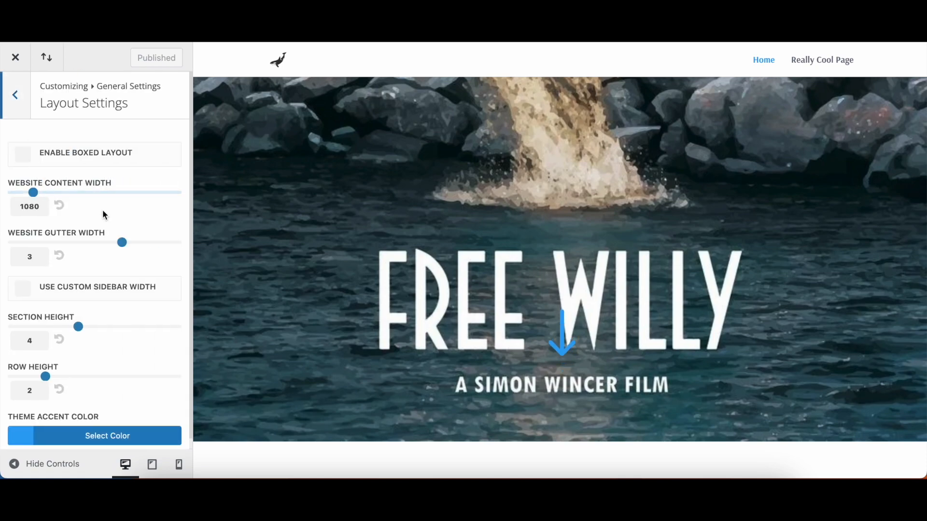
pyautogui.scroll(-2, 317, 261)
pyautogui.scroll(-5, 316, 260)
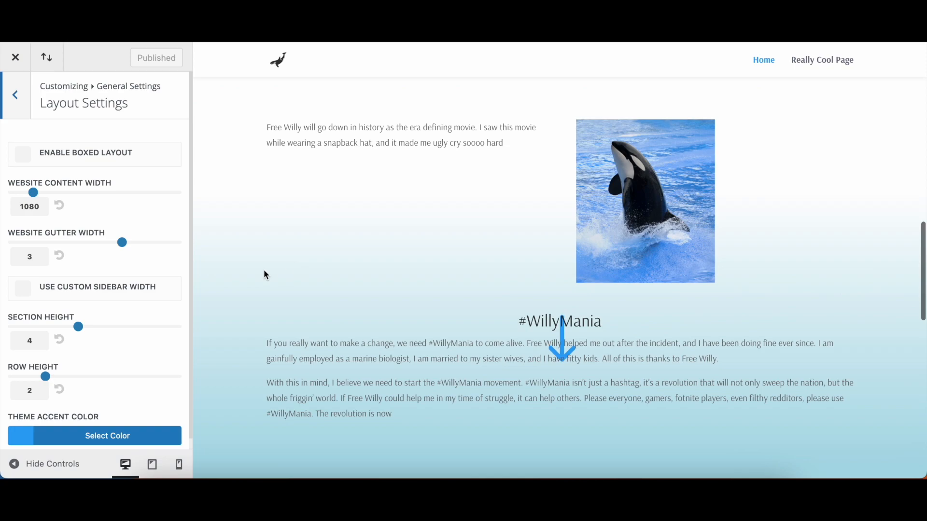
pyautogui.moveTo(33, 193); pyautogui.dragTo(51, 197)
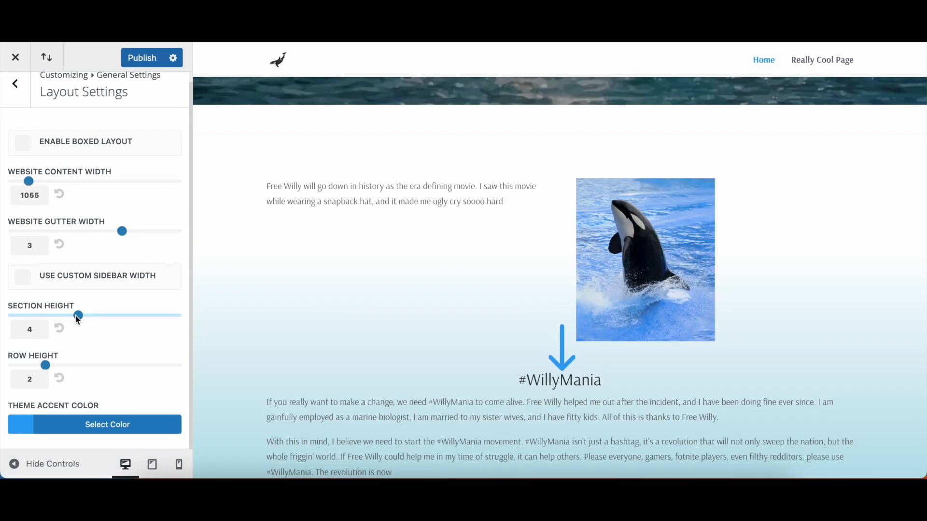
# Step: Try different section height and row height values, restoring the original heights
pyautogui.moveTo(80, 317)
pyautogui.mouseDown()
pyautogui.moveTo(141, 322)
pyautogui.moveTo(85, 315)
pyautogui.mouseUp()
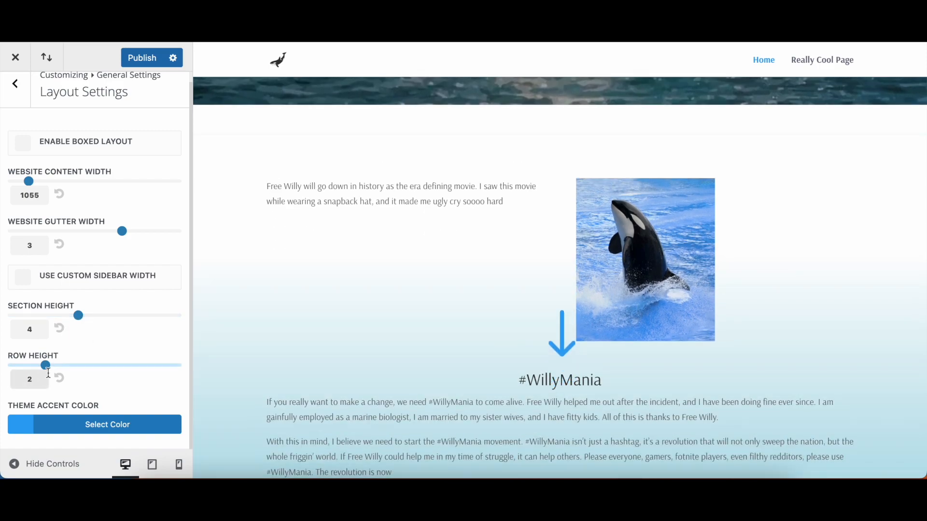
pyautogui.moveTo(47, 365); pyautogui.dragTo(69, 367)
pyautogui.click(59, 381)
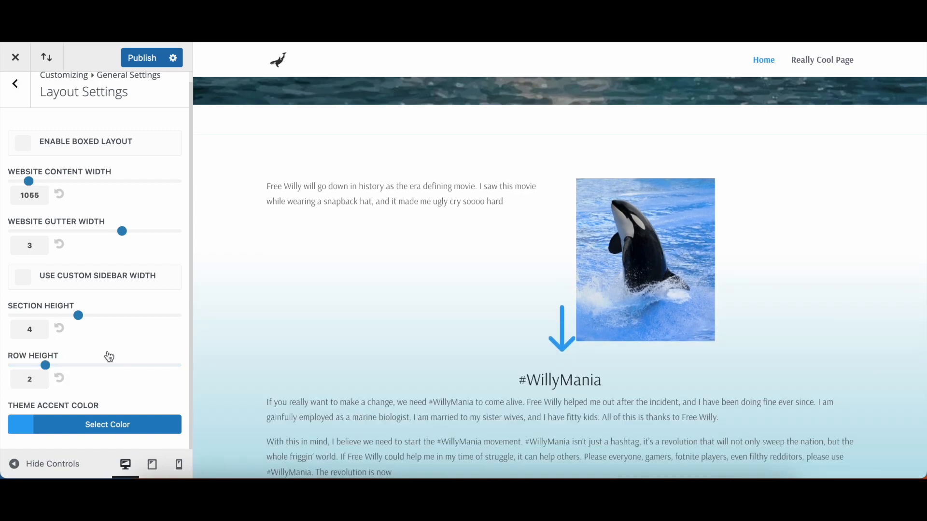
# Step: Inspect the theme accent color picker and its swatches without changing the color
pyautogui.click(109, 430)
pyautogui.scroll(-4, 60, 417)
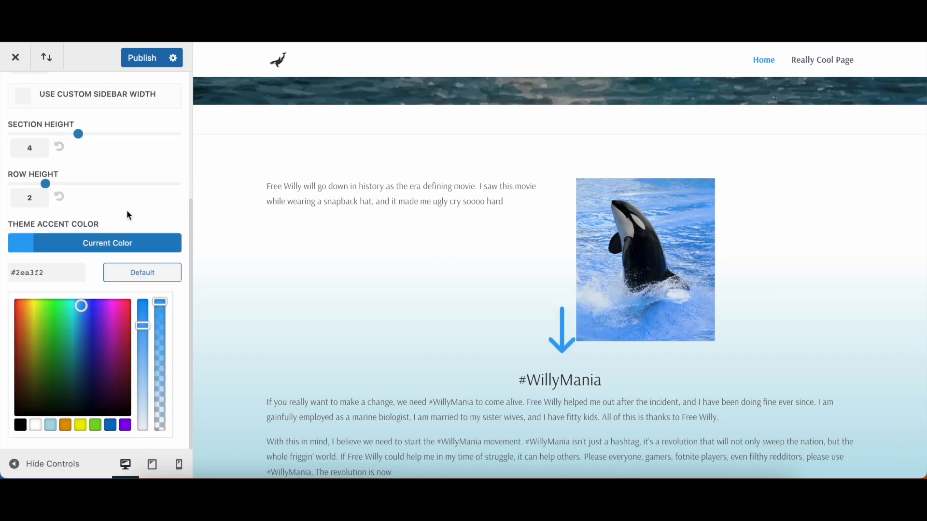
pyautogui.click(125, 249)
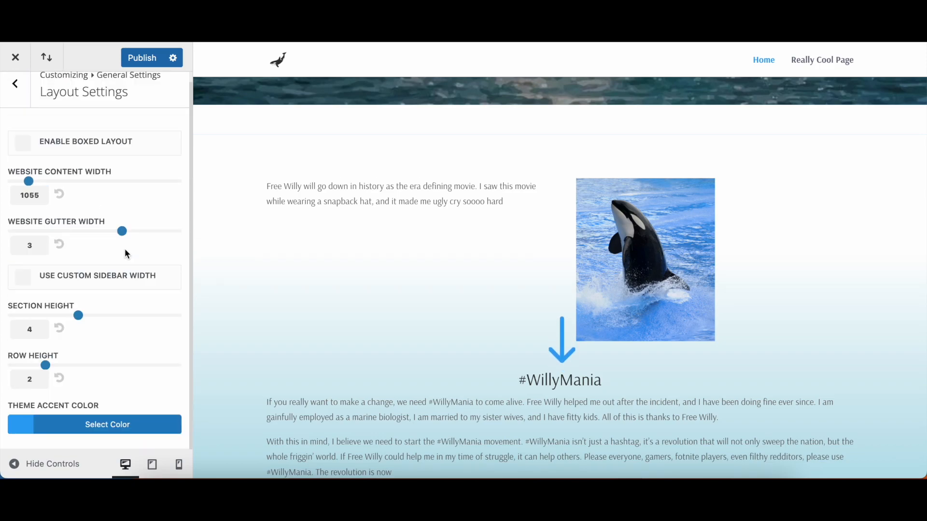
# Step: Set the body text size to 15 in the general Typography settings
pyautogui.click(15, 84)
pyautogui.click(112, 201)
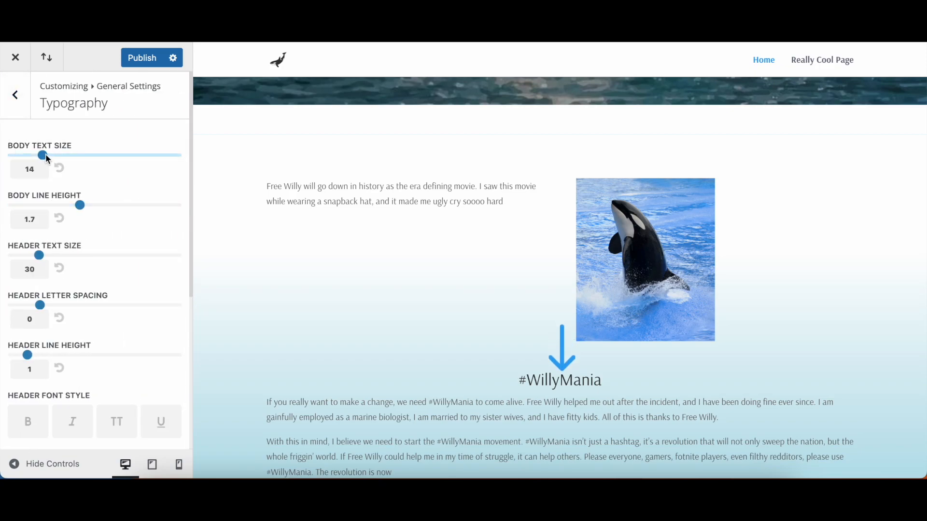
pyautogui.moveTo(45, 155); pyautogui.dragTo(50, 156)
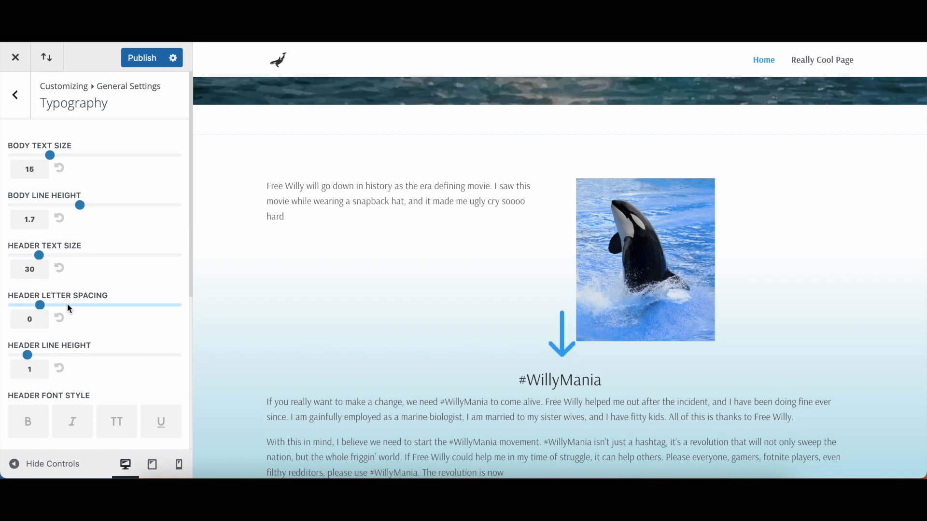
# Step: Try adjusting the header letter spacing and header line height, and review the remaining font and text color options
pyautogui.moveTo(42, 306)
pyautogui.mouseDown()
pyautogui.moveTo(85, 306)
pyautogui.moveTo(44, 311)
pyautogui.mouseUp()
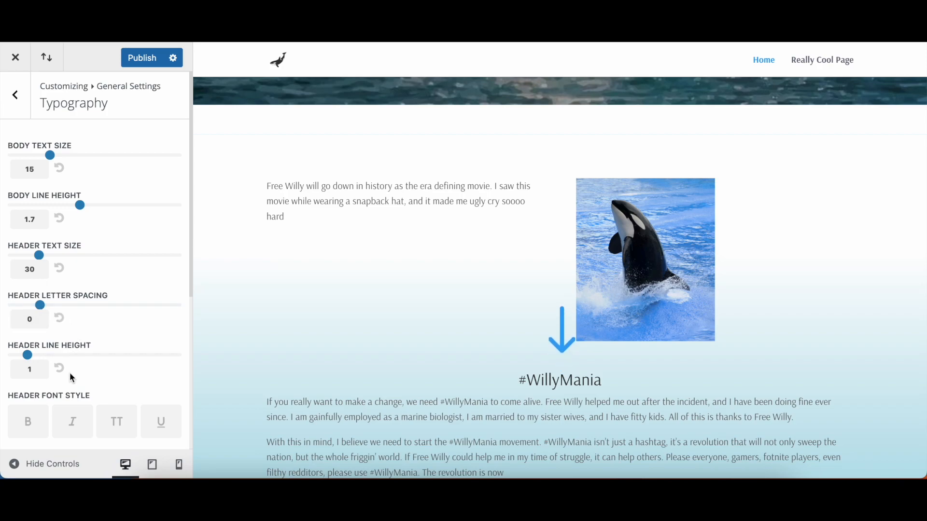
pyautogui.moveTo(28, 356)
pyautogui.mouseDown()
pyautogui.moveTo(44, 365)
pyautogui.moveTo(29, 365)
pyautogui.mouseUp()
pyautogui.scroll(-2, 73, 367)
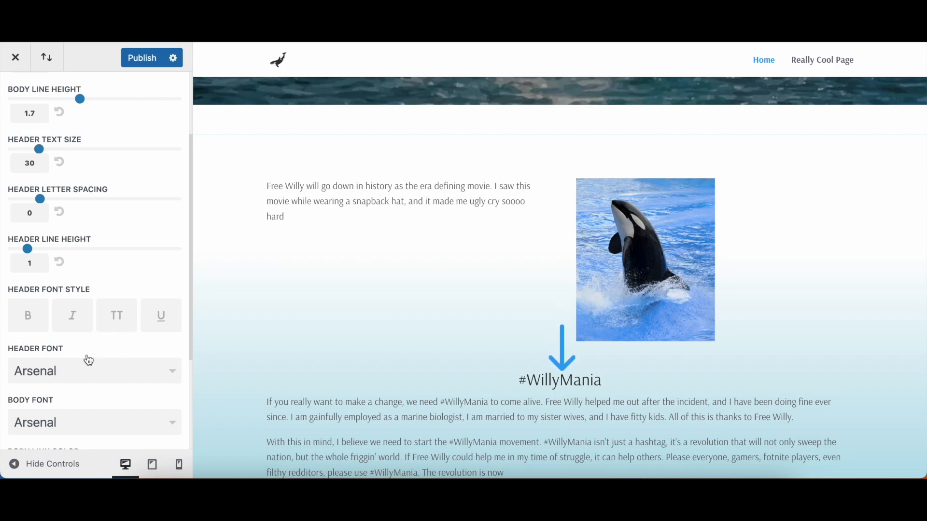
pyautogui.scroll(-2, 89, 360)
pyautogui.scroll(-1, 89, 355)
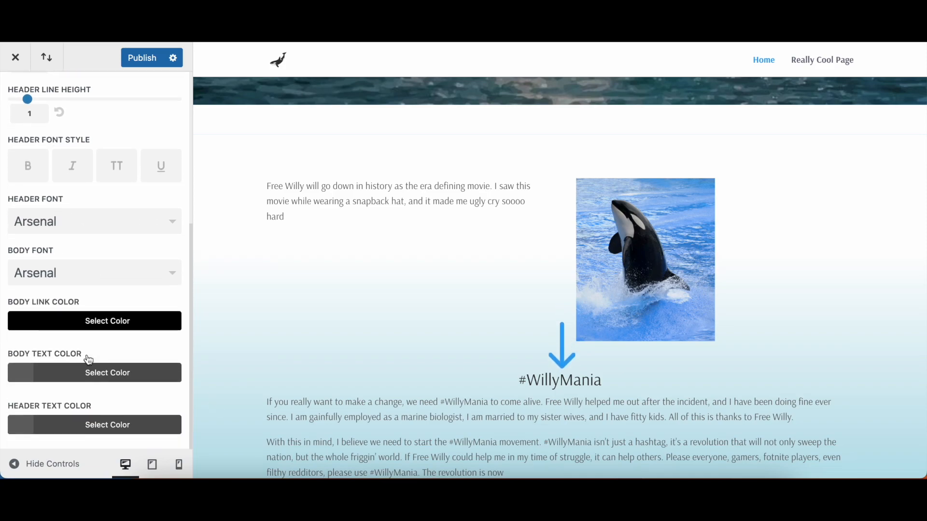
# Step: Stay in the customizer's General Settings and publish the changes made so far
pyautogui.click(19, 57)
pyautogui.click(522, 94)
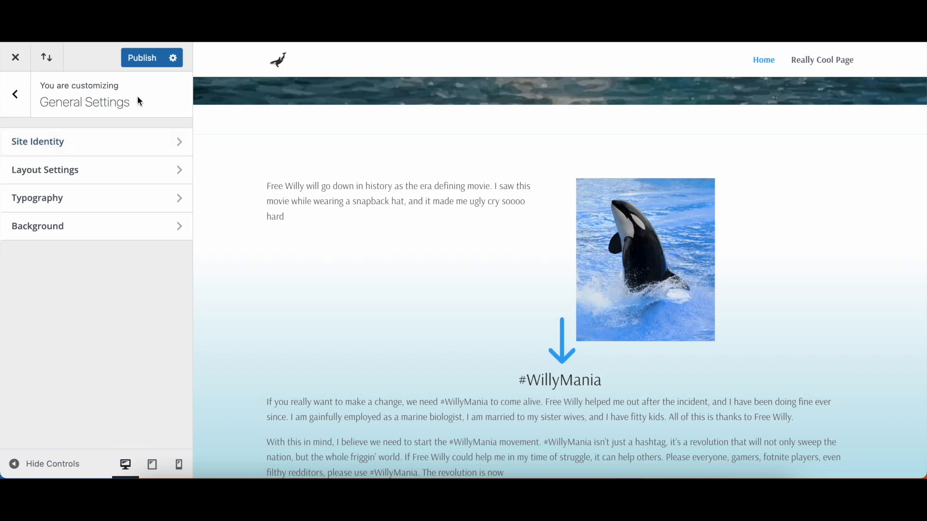
pyautogui.click(143, 58)
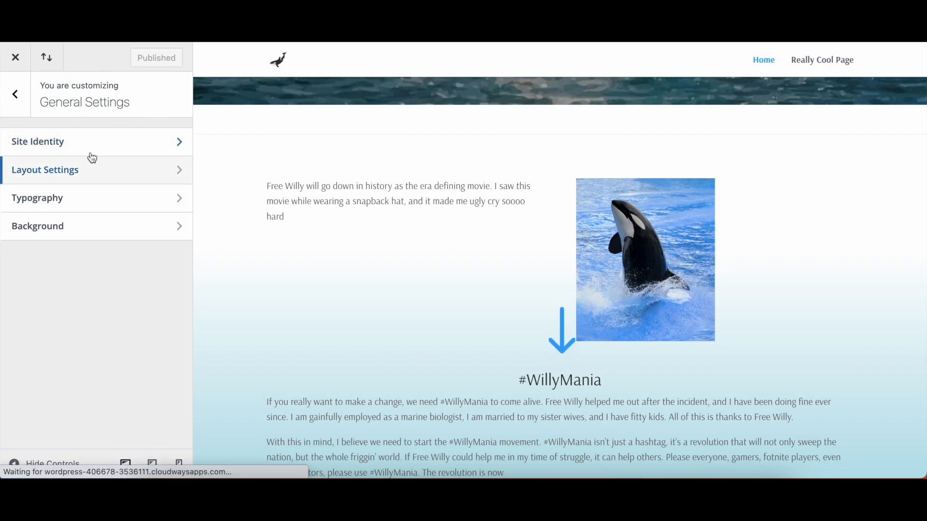
# Step: Review the site's background color and background image options, and return to the main customizer sections
pyautogui.click(130, 234)
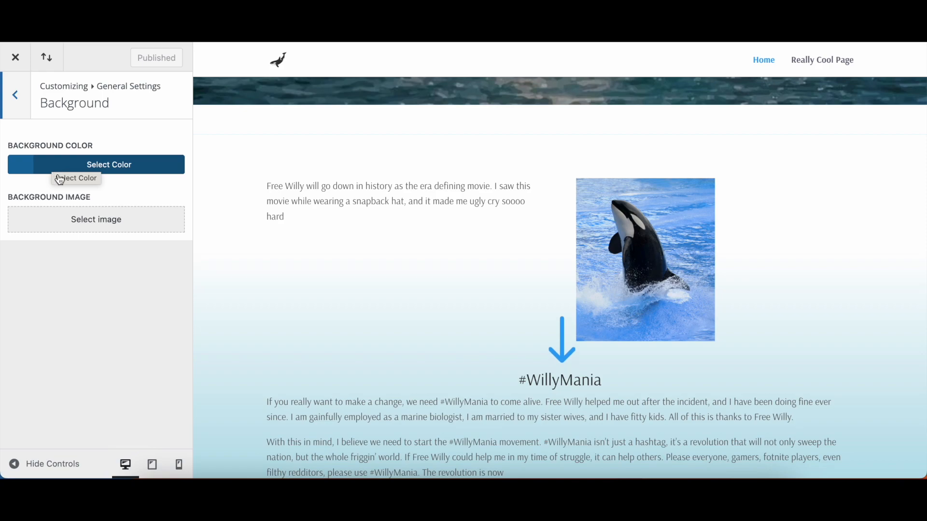
pyautogui.click(18, 96)
pyautogui.click(19, 96)
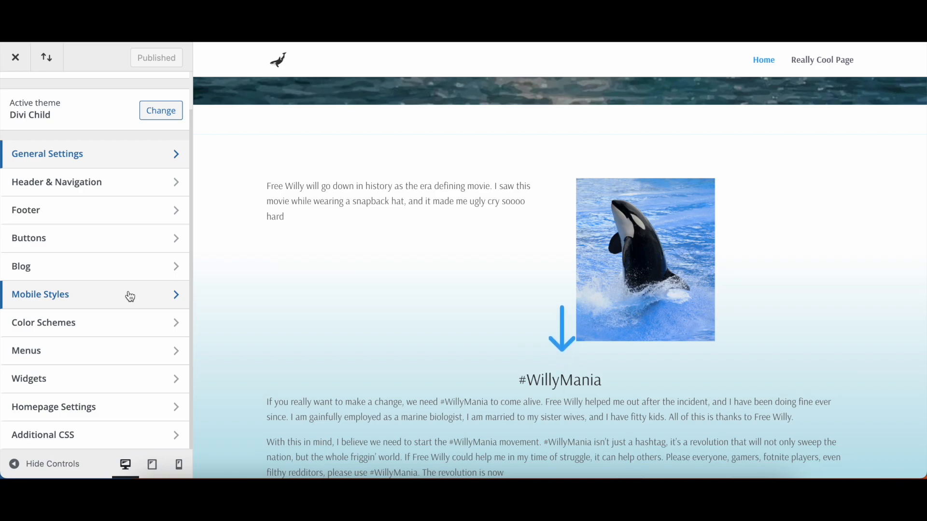
# Step: Review the Header Format options under Header & Navigation, including header style, vertical navigation and hiding navigation until scroll
pyautogui.click(117, 183)
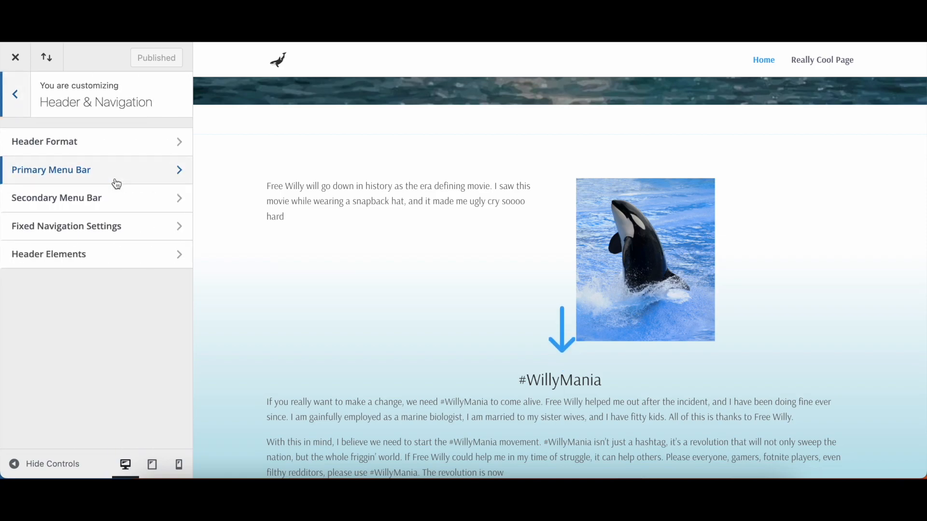
pyautogui.click(134, 154)
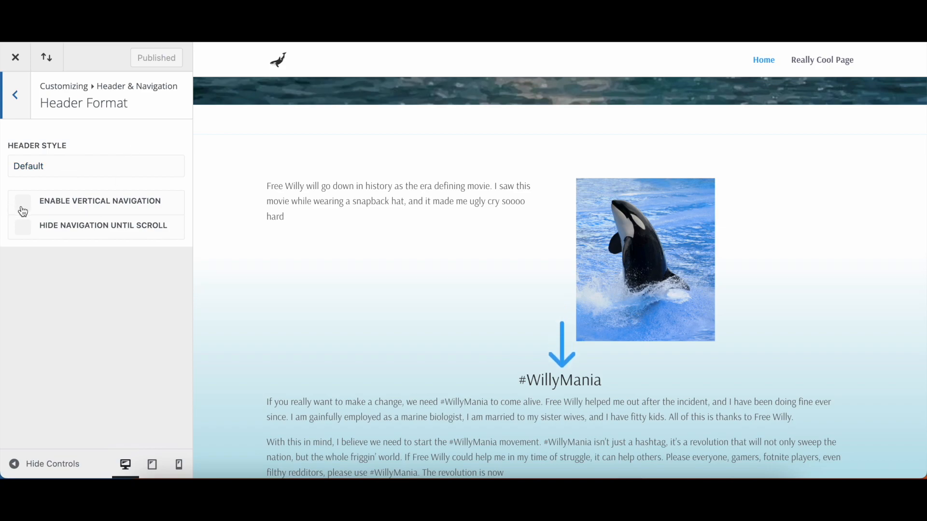
pyautogui.click(15, 95)
# Step: Review the Primary Menu Bar options, from menu height and logo size to link colors and dropdown animation
pyautogui.click(128, 167)
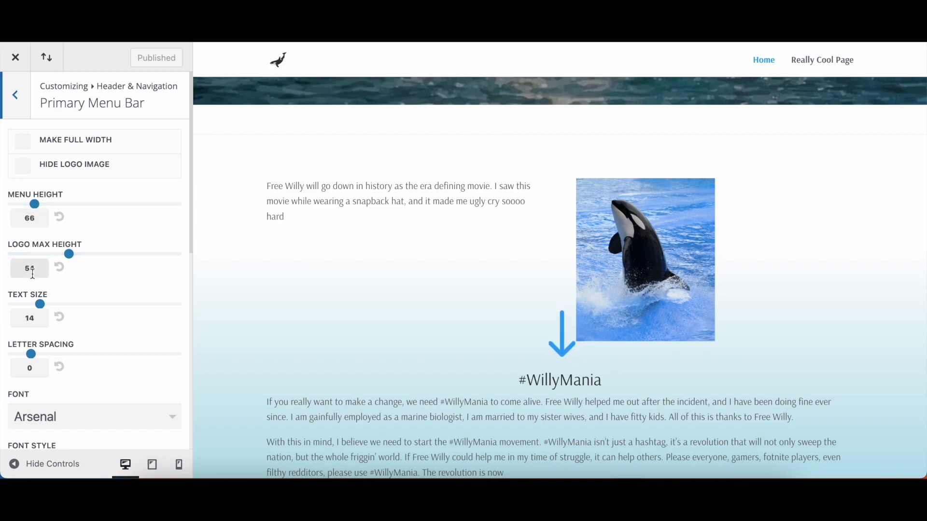
pyautogui.scroll(-1, 32, 272)
pyautogui.scroll(-10, 25, 346)
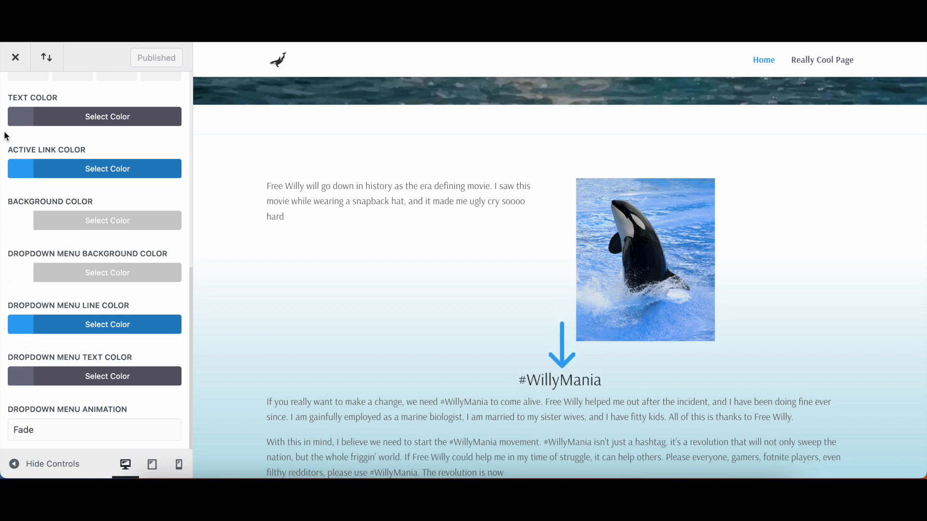
pyautogui.scroll(10, 29, 112)
pyautogui.click(15, 95)
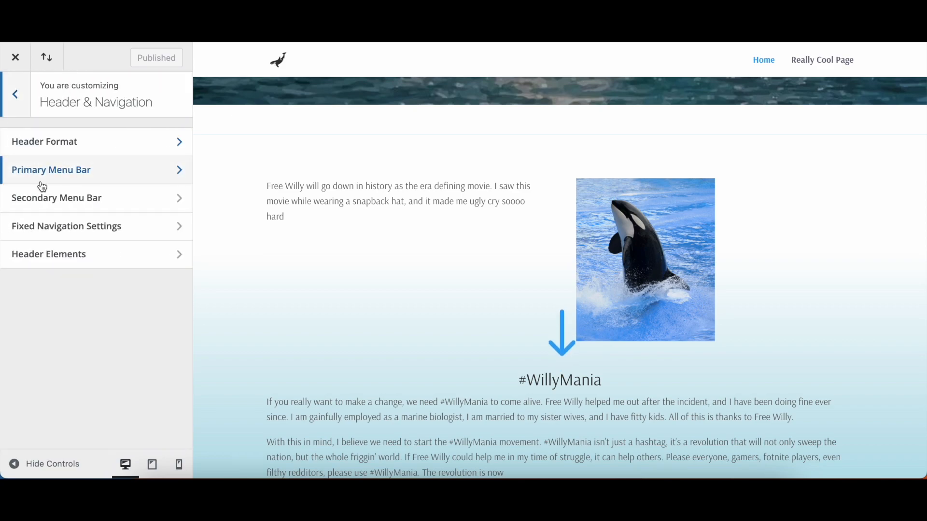
# Step: Review the Secondary Menu Bar options, including full width, text size, letter spacing, font and colors
pyautogui.click(97, 198)
pyautogui.scroll(-6, 91, 255)
pyautogui.scroll(6, 91, 255)
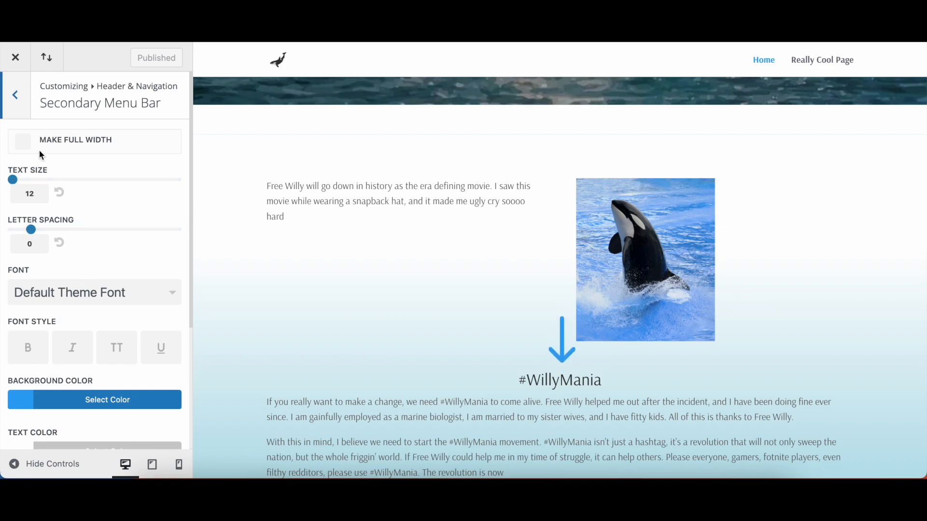
pyautogui.click(16, 107)
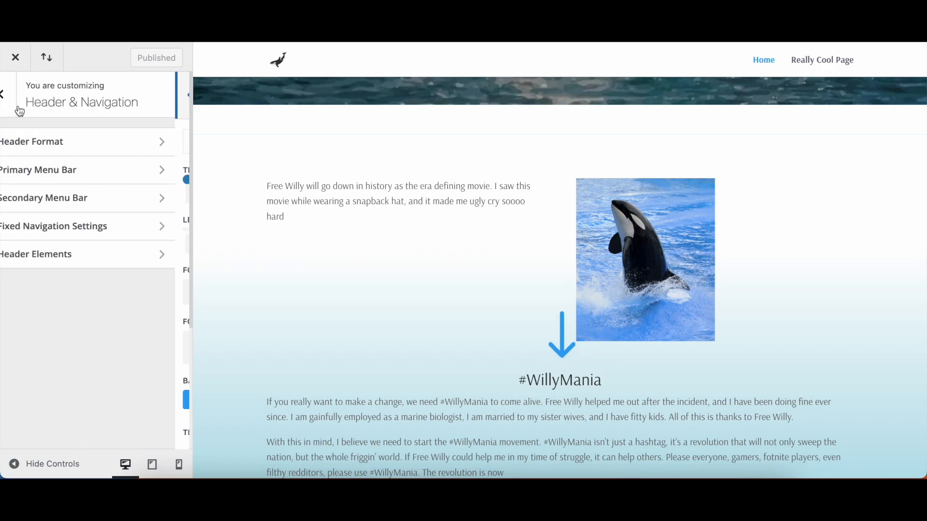
# Step: Review the Fixed Navigation Settings, including fixed menu height, text size, and primary and secondary menu colors
pyautogui.click(132, 225)
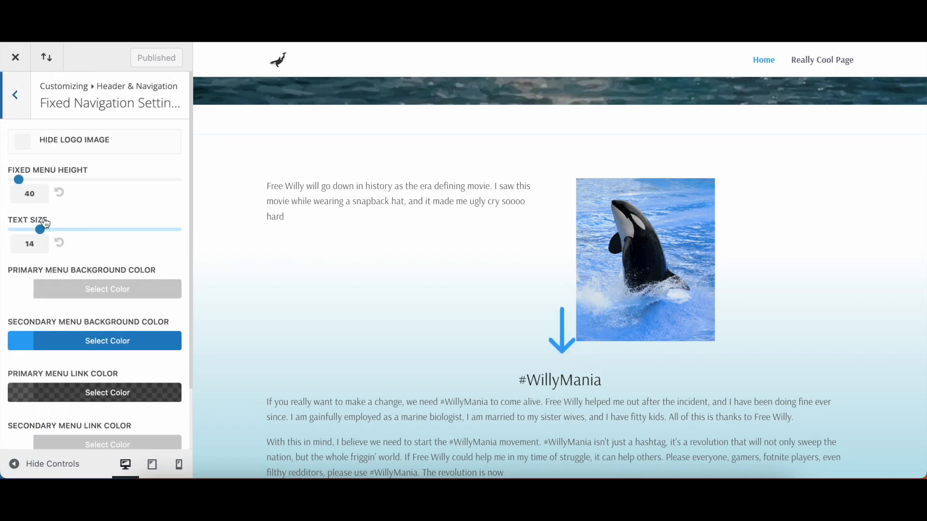
pyautogui.scroll(-1, 85, 229)
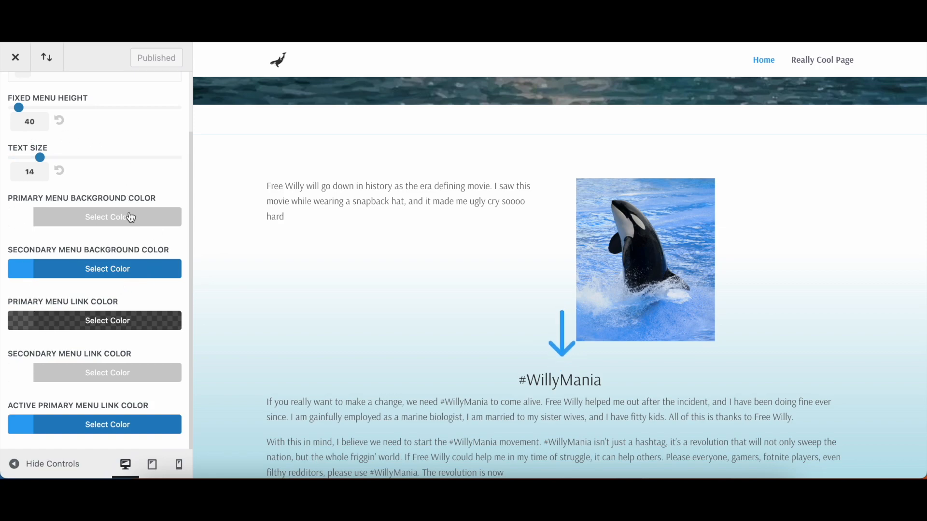
# Step: Try a body/link text size of 10 for the Footer section's widgets, and reset it to the default
pyautogui.scroll(2, 25, 85)
pyautogui.click(14, 109)
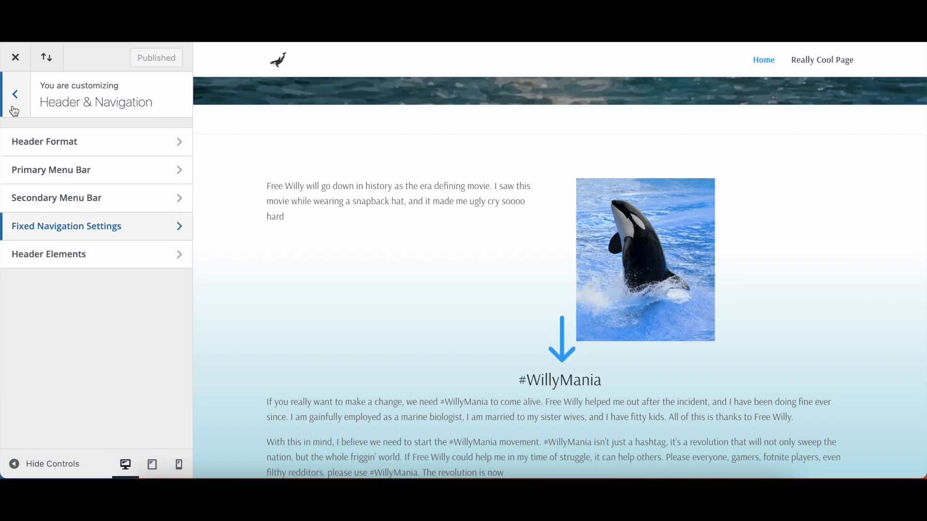
pyautogui.click(14, 94)
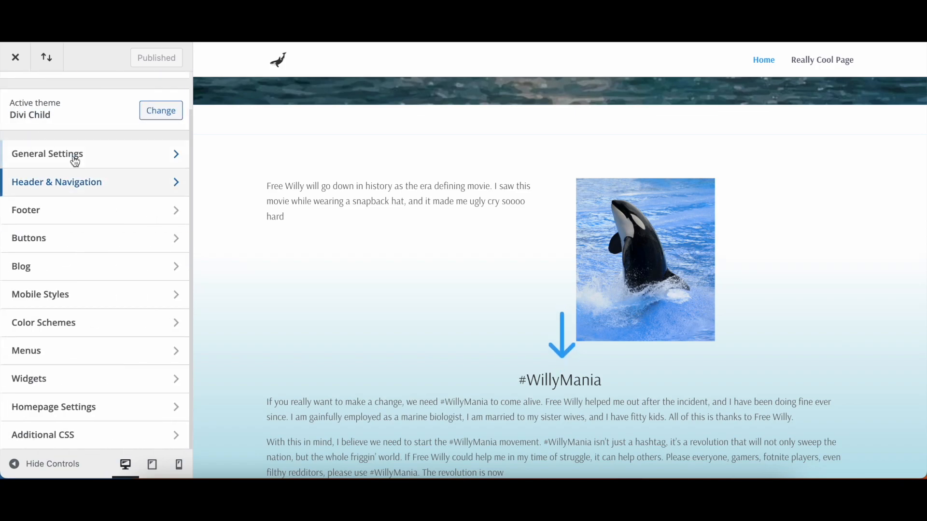
pyautogui.click(89, 220)
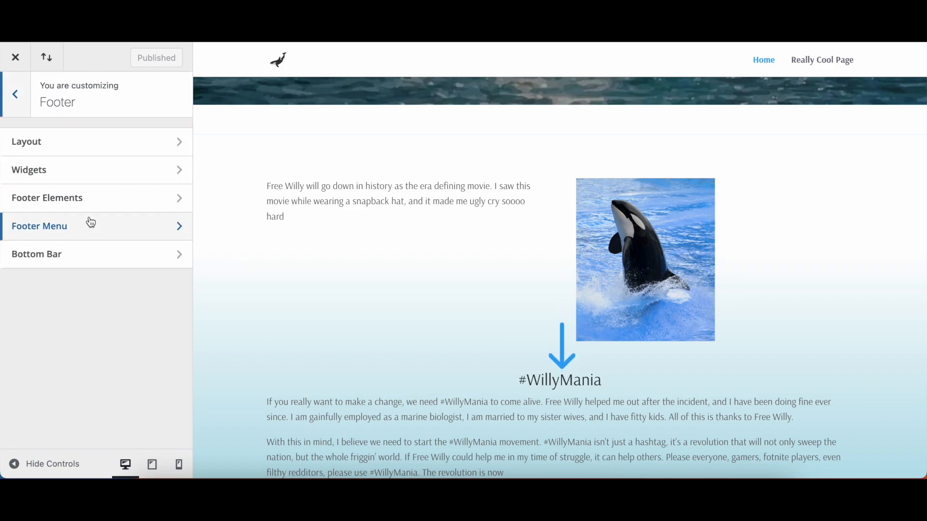
pyautogui.click(120, 172)
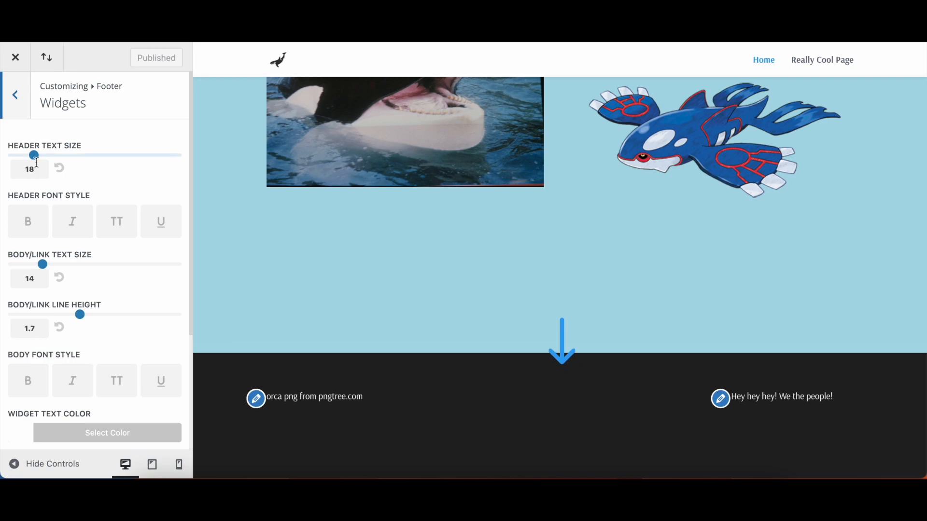
pyautogui.moveTo(42, 265); pyautogui.dragTo(14, 266)
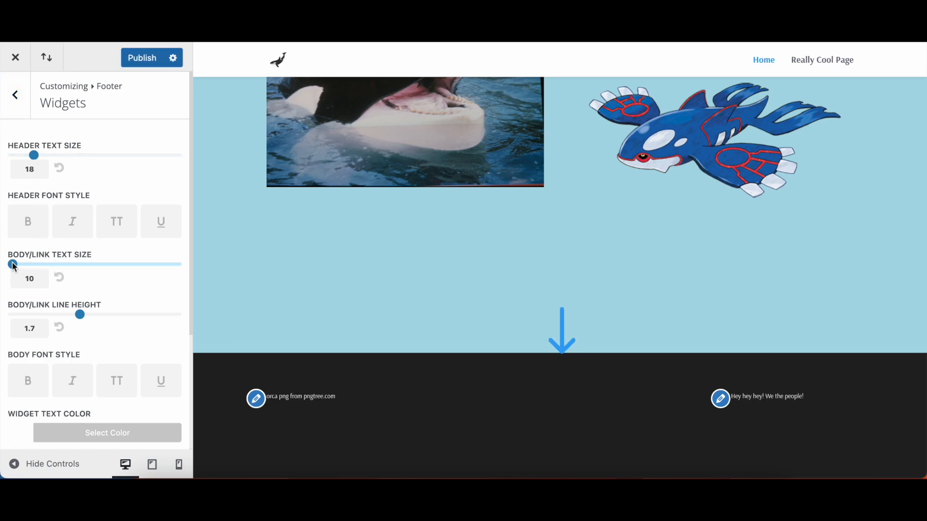
pyautogui.click(61, 277)
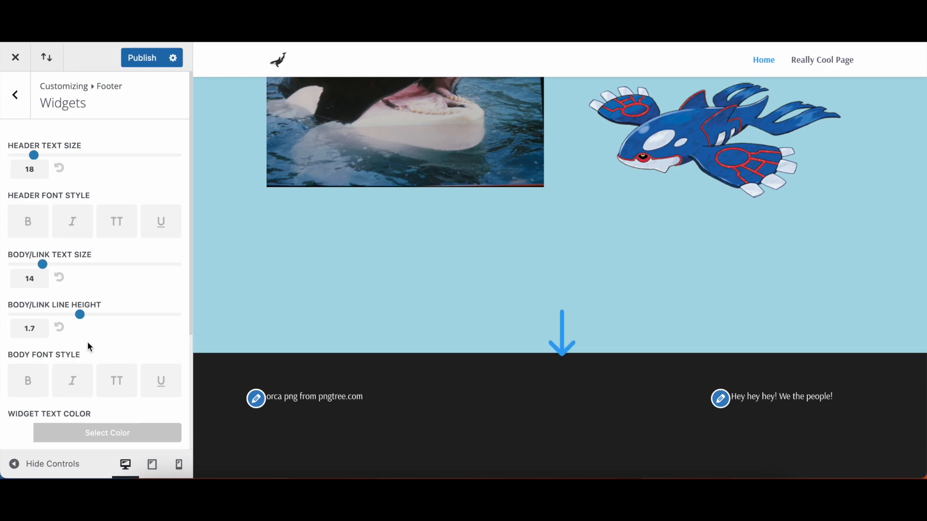
# Step: Review the remaining footer Widgets options, including line height, body font style and widget text color
pyautogui.scroll(-4, 92, 346)
pyautogui.scroll(4, 96, 349)
pyautogui.click(23, 112)
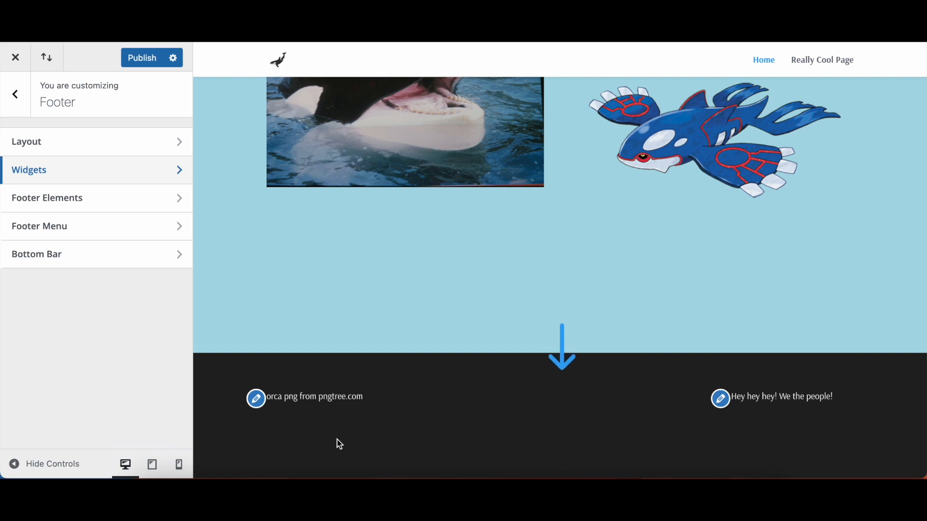
# Step: Turn on Show Social Icons in the Footer Elements settings
pyautogui.click(94, 210)
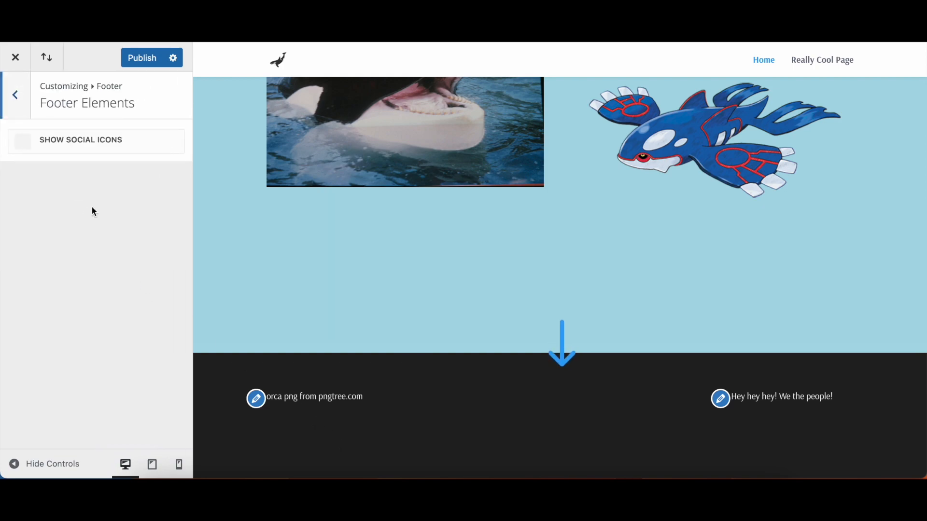
pyautogui.click(24, 145)
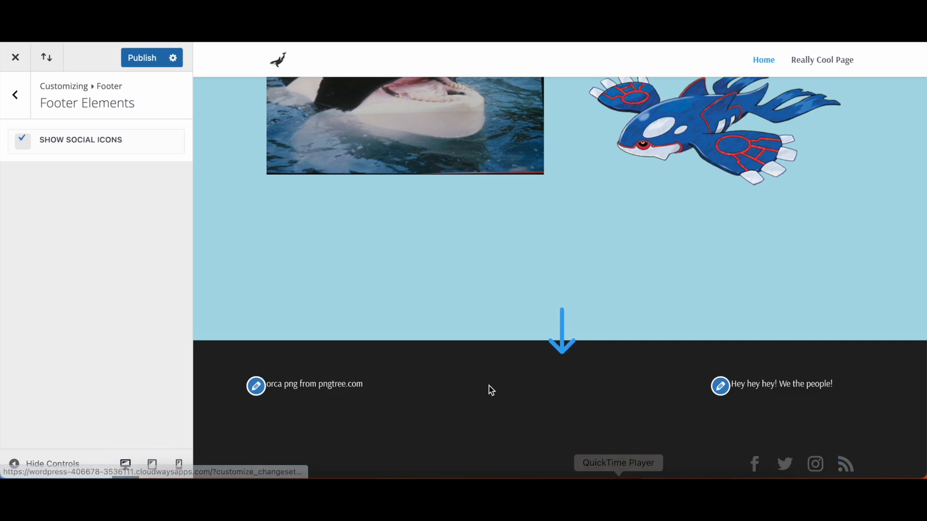
pyautogui.click(16, 106)
# Step: Review the Footer Menu options, including background, text and active link colors, letter spacing, font style and font size
pyautogui.click(141, 237)
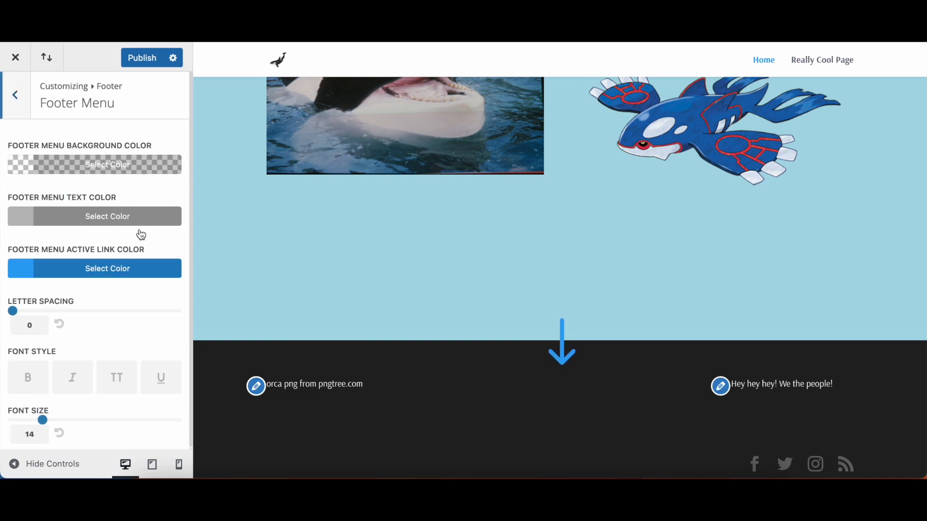
pyautogui.moveTo(43, 421)
pyautogui.mouseDown()
pyautogui.moveTo(90, 428)
pyautogui.moveTo(44, 425)
pyautogui.mouseUp()
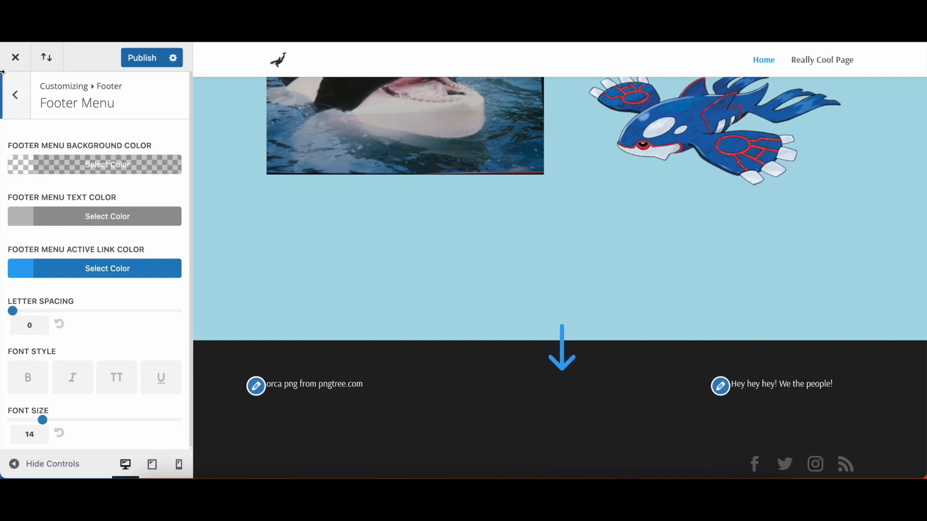
pyautogui.click(19, 106)
# Step: Try light blue (#abdae6), white and black (#000000) as the footer Bottom Bar's background color, and set it back to #222222
pyautogui.click(89, 266)
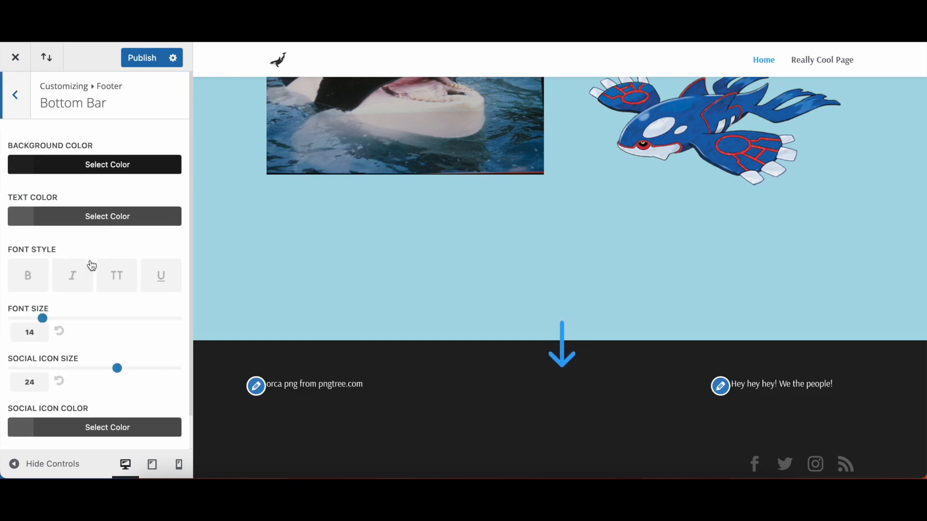
pyautogui.click(100, 171)
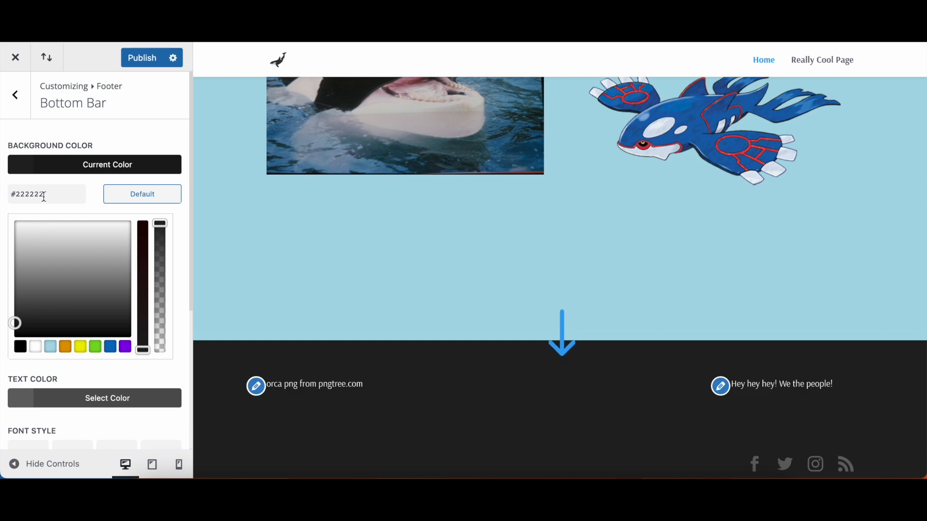
pyautogui.click(50, 347)
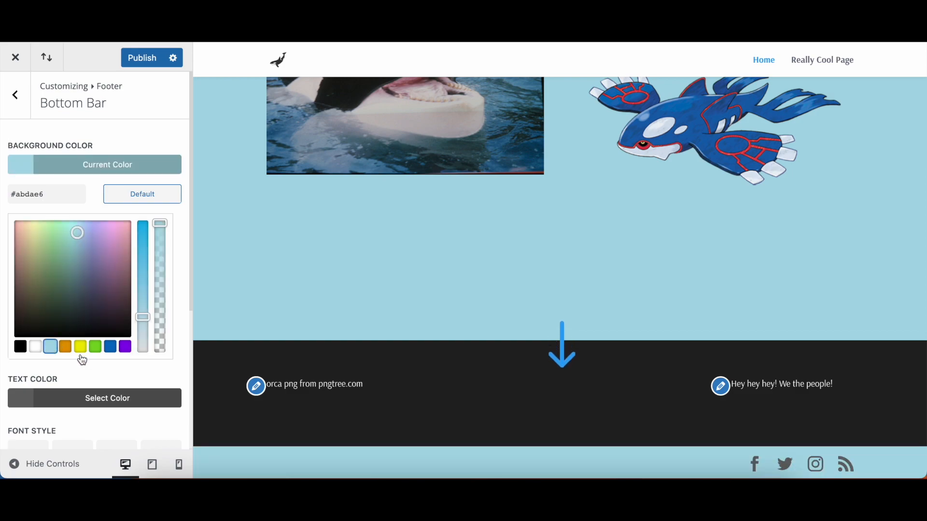
pyautogui.click(35, 347)
pyautogui.click(20, 346)
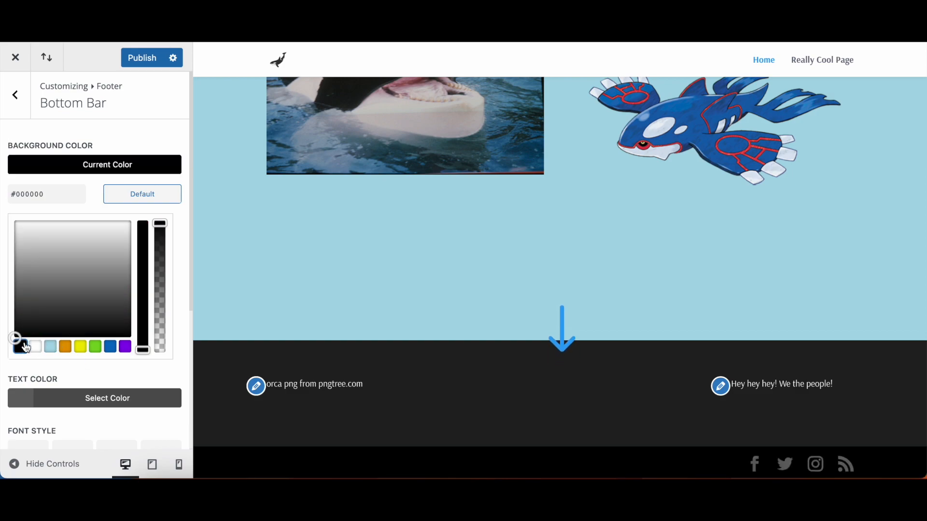
pyautogui.moveTo(62, 193); pyautogui.dragTo(20, 193)
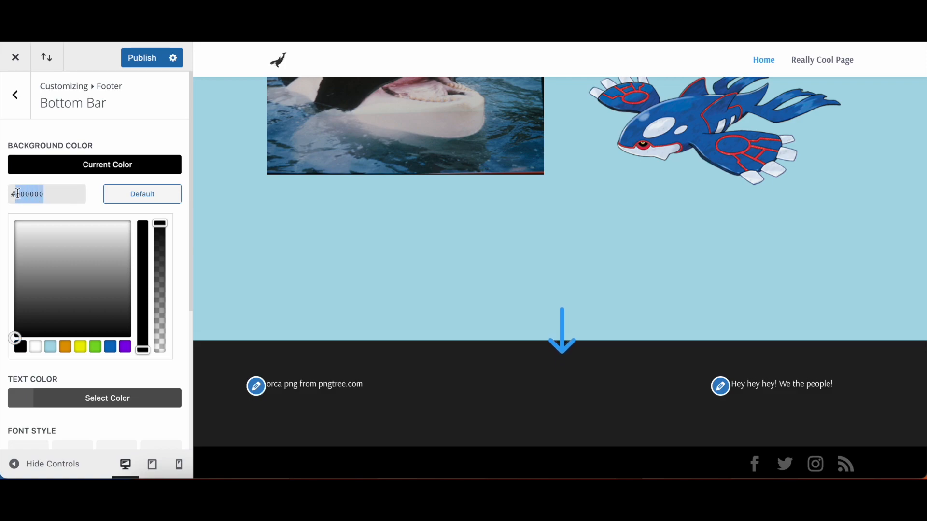
pyautogui.write('222222')
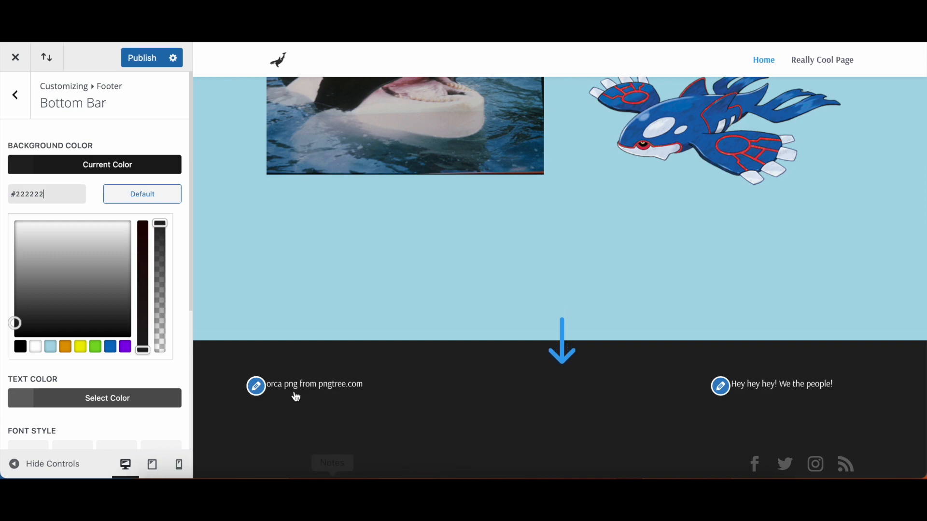
# Step: Leave the Bottom Bar settings and publish the customizer changes
pyautogui.click(19, 110)
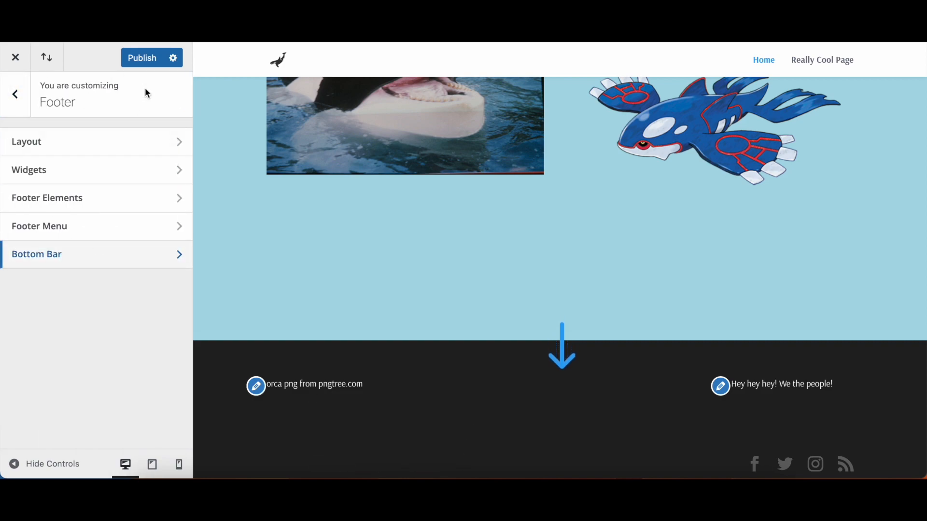
pyautogui.click(145, 59)
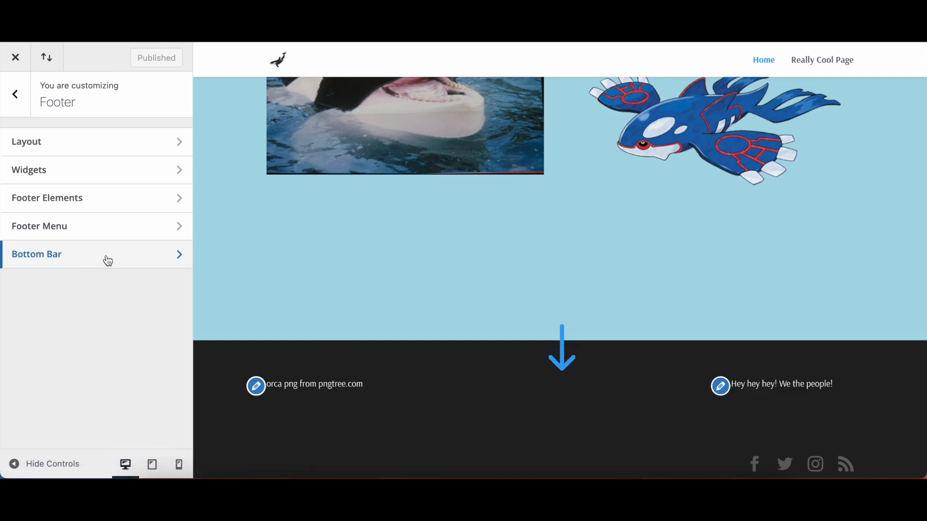
# Step: Open the Footer Area #1 widget from the page preview, and look over the Widgets section with its four footer areas
pyautogui.click(256, 388)
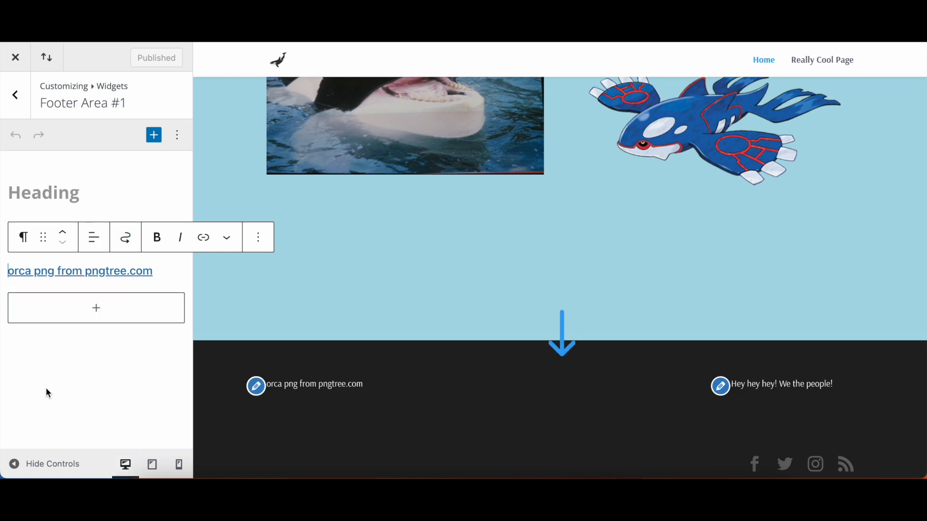
pyautogui.click(15, 95)
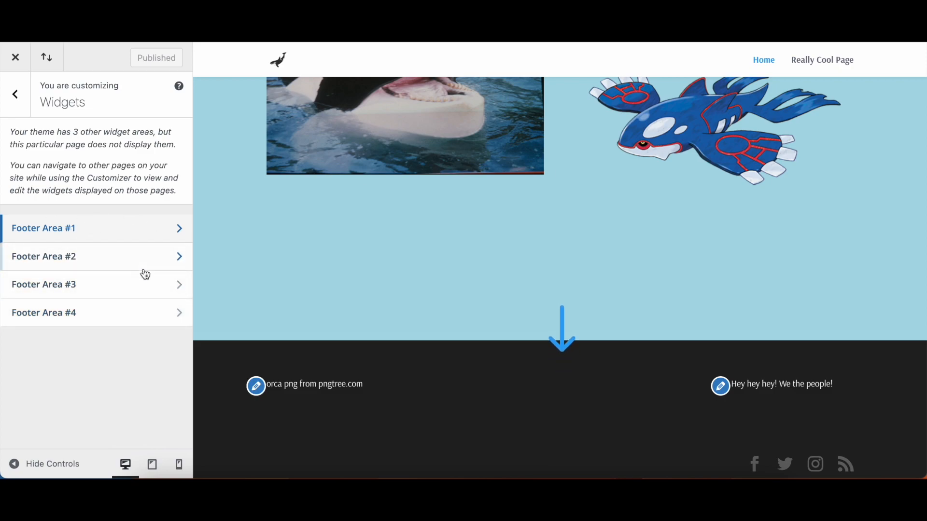
pyautogui.click(15, 88)
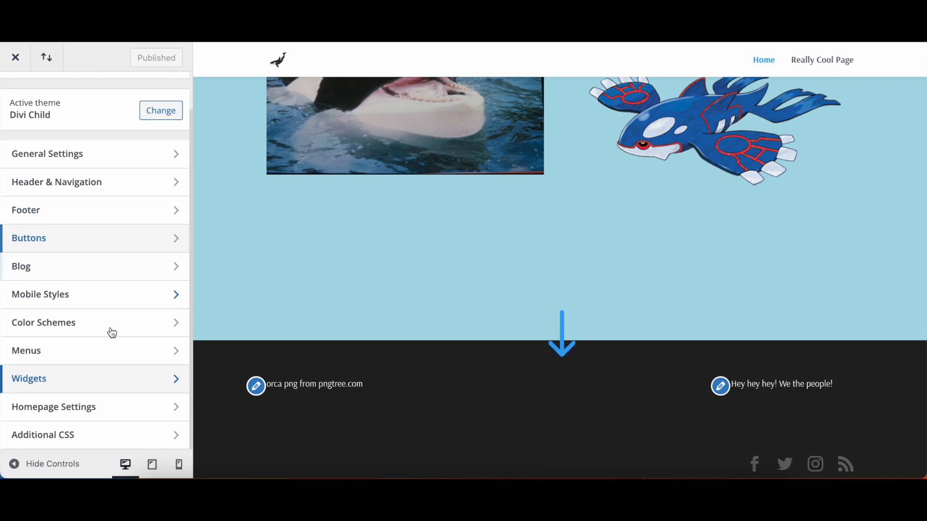
pyautogui.click(131, 382)
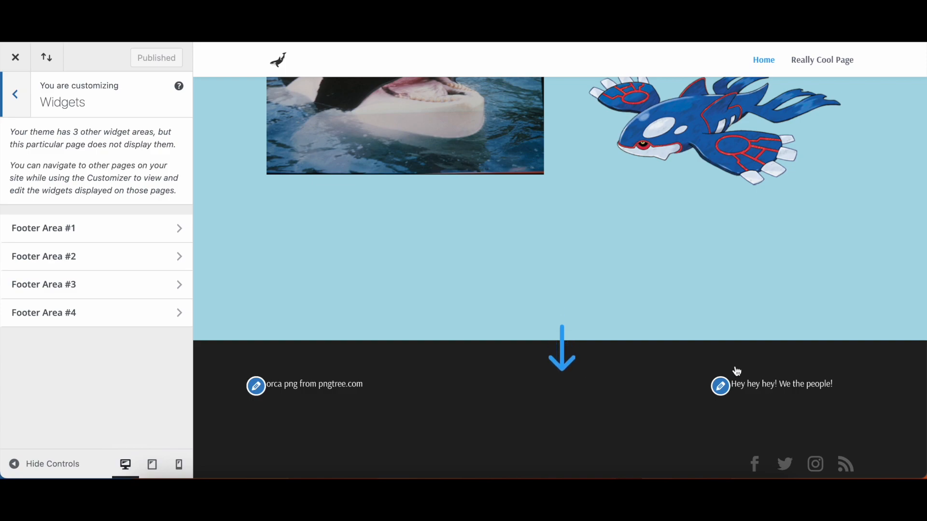
pyautogui.click(27, 95)
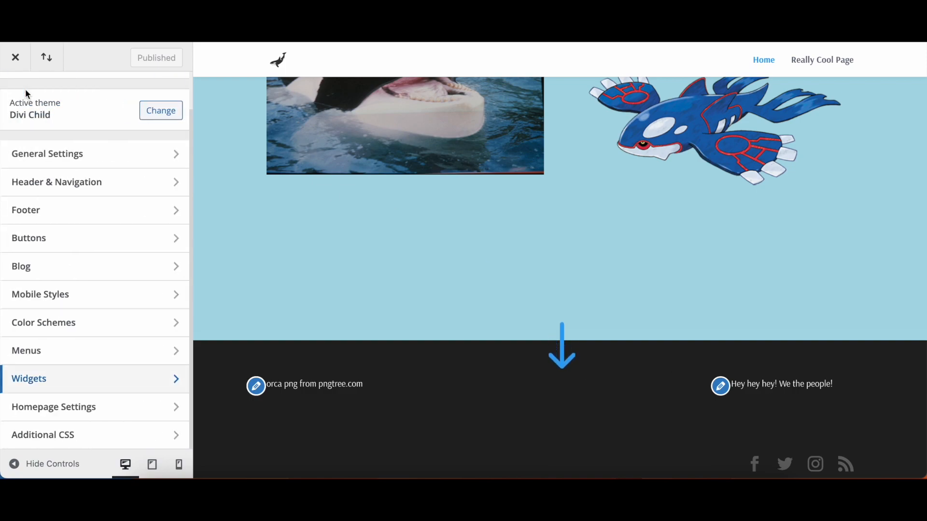
# Step: Review the Buttons Style options, from text size, colors and border settings to font, button icon and icon placement
pyautogui.click(101, 247)
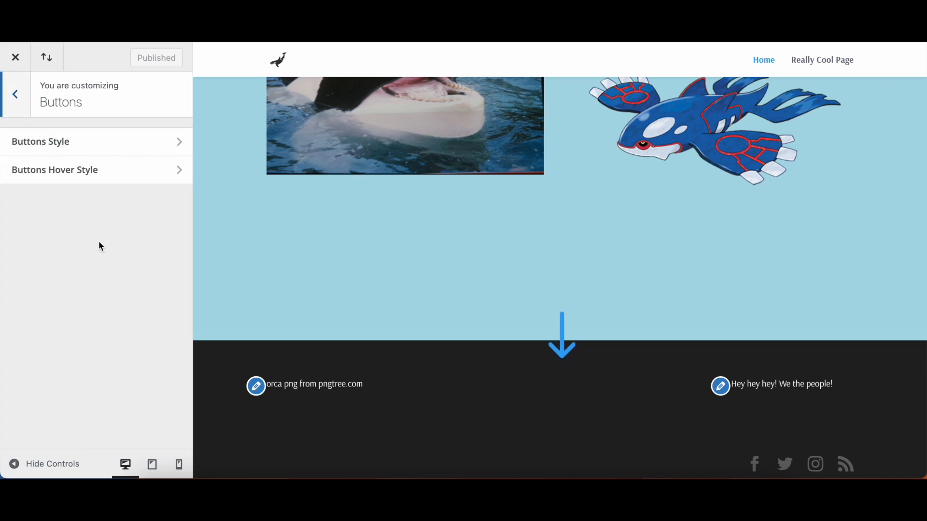
pyautogui.click(152, 151)
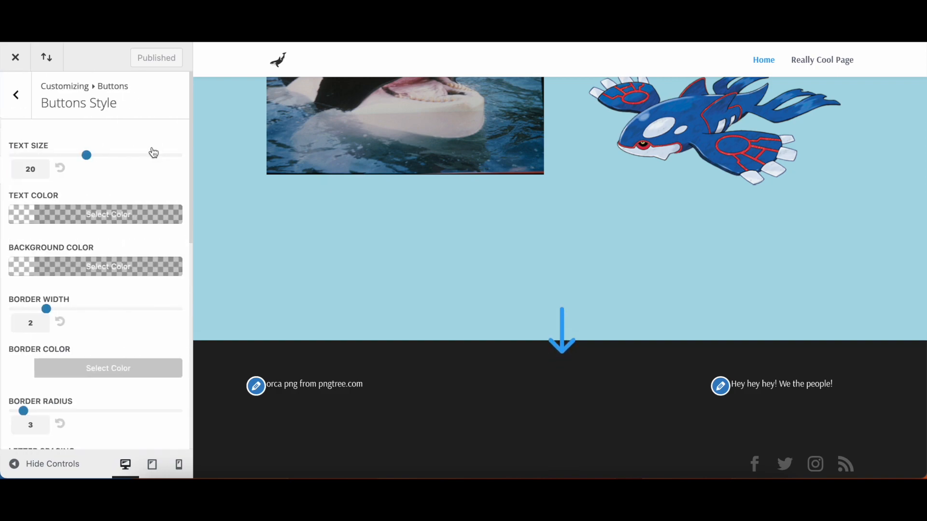
pyautogui.scroll(-4, 87, 253)
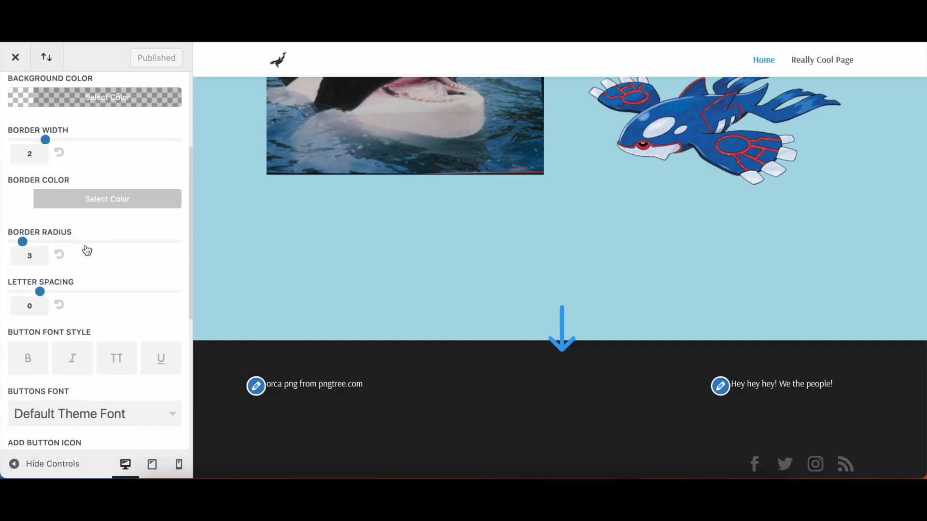
pyautogui.scroll(1, 87, 250)
pyautogui.scroll(-3, 87, 250)
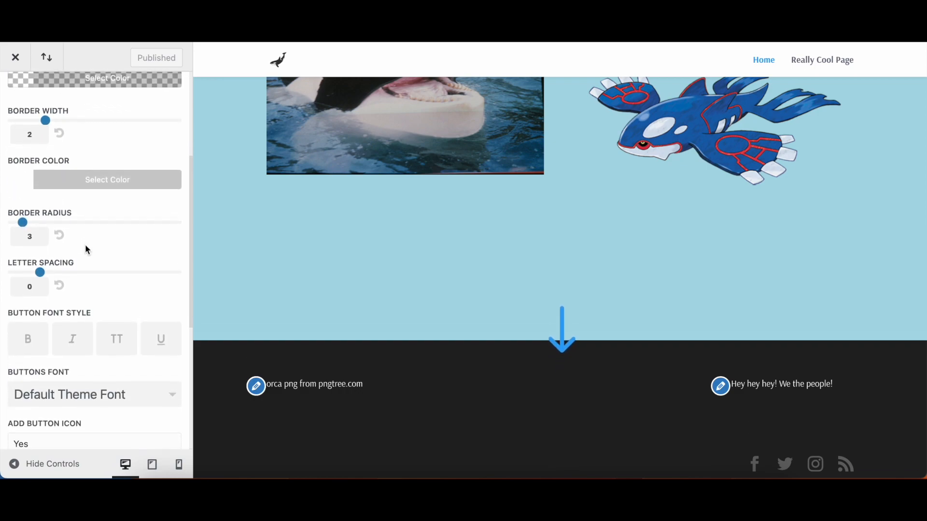
pyautogui.scroll(5, 85, 244)
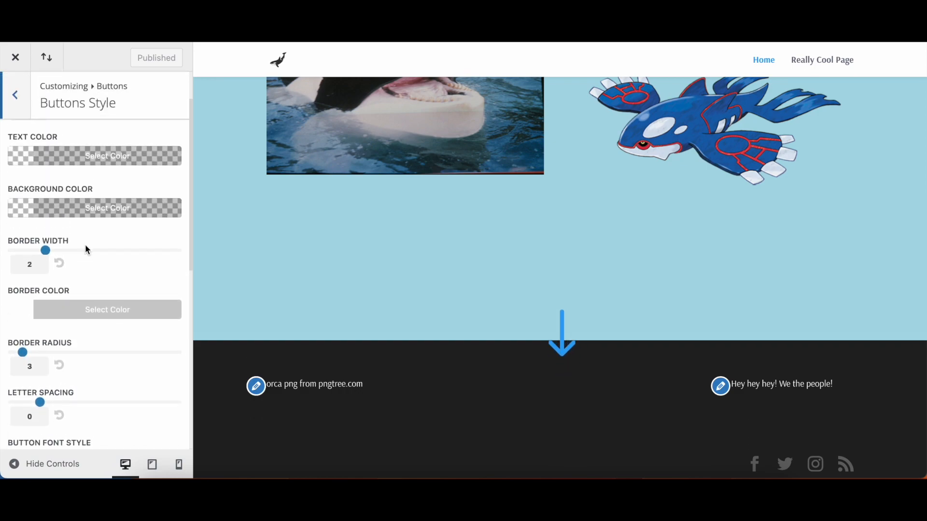
pyautogui.scroll(-2, 35, 239)
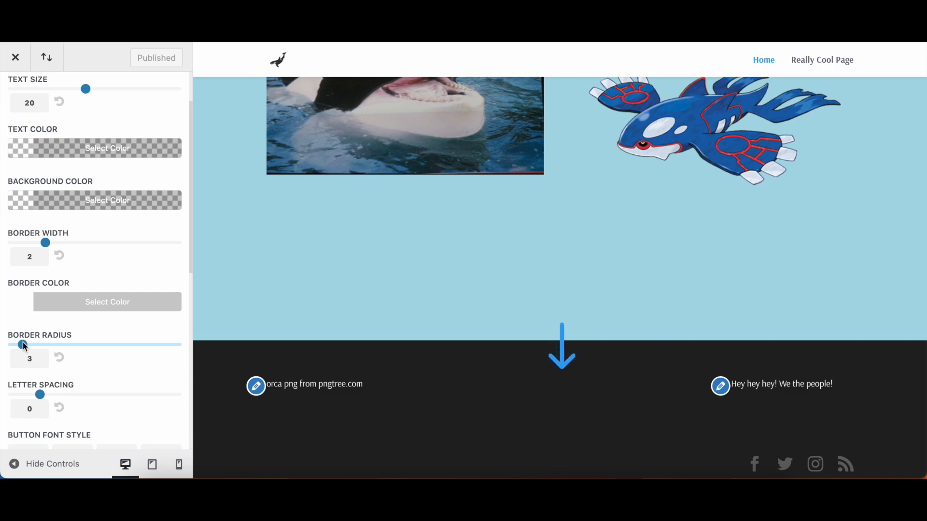
pyautogui.scroll(-6, 25, 347)
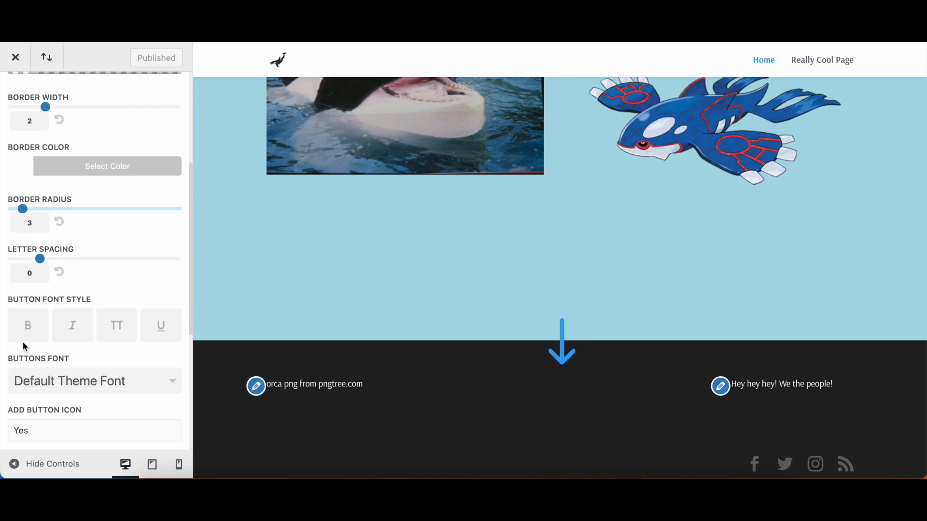
pyautogui.scroll(-2, 25, 347)
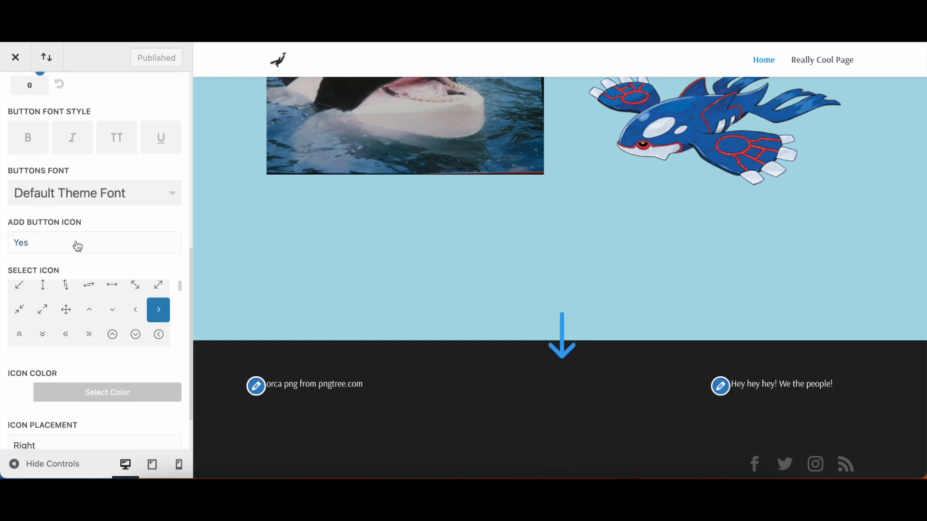
pyautogui.scroll(-2, 77, 246)
pyautogui.scroll(-1, 91, 231)
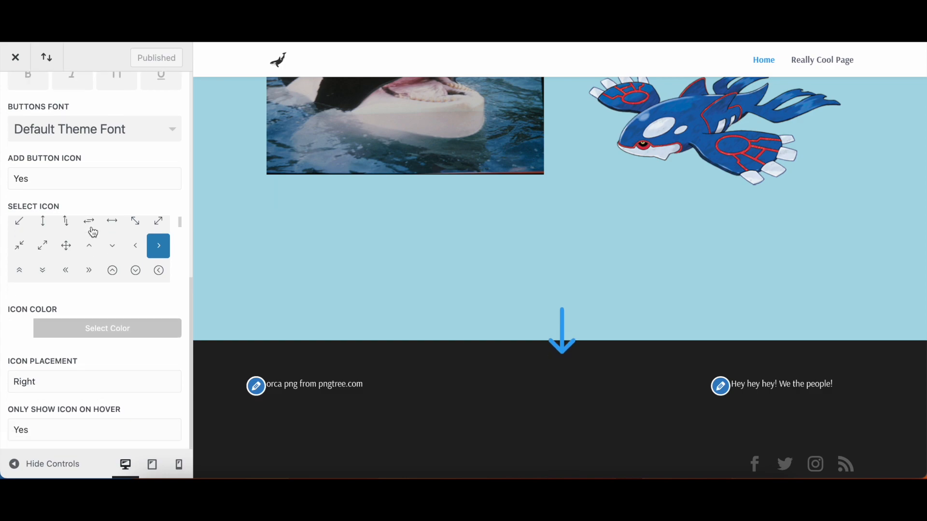
pyautogui.scroll(9, 17, 111)
# Step: Review the Buttons Hover Style options for text, background and border colors, border radius and letter spacing, and return to the main customizer sections
pyautogui.click(21, 111)
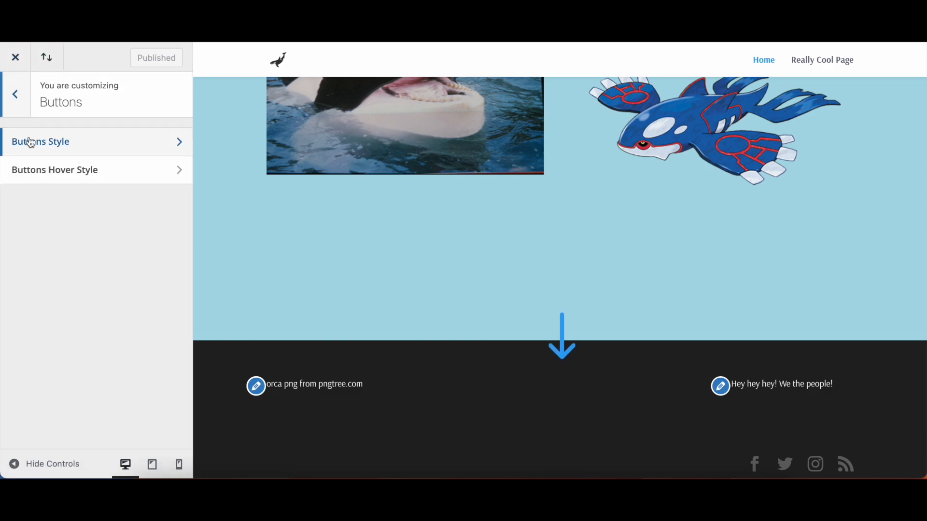
pyautogui.click(97, 172)
pyautogui.scroll(15, 353, 235)
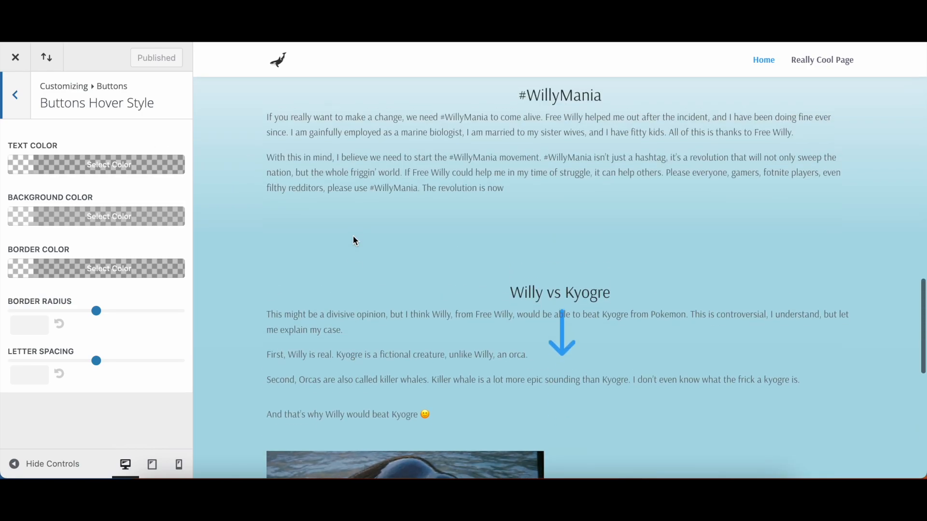
pyautogui.scroll(2, 354, 236)
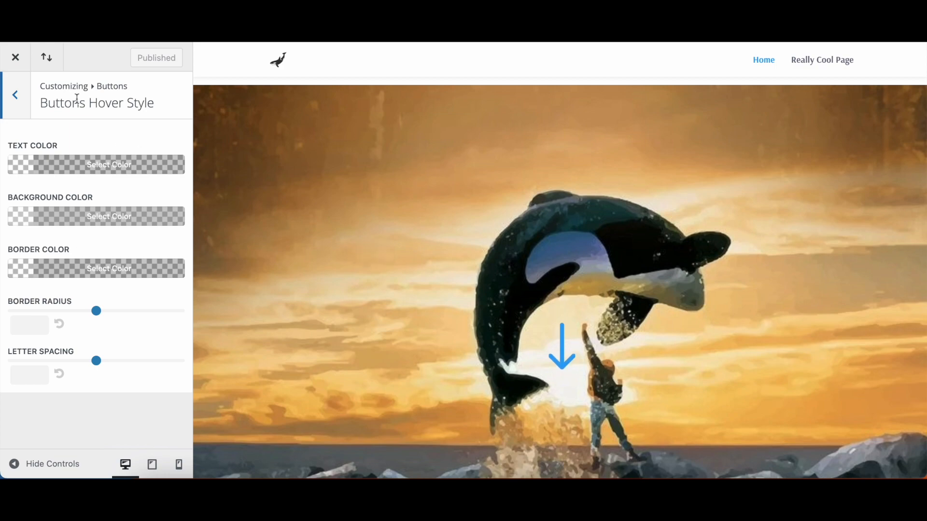
pyautogui.click(17, 98)
pyautogui.click(16, 97)
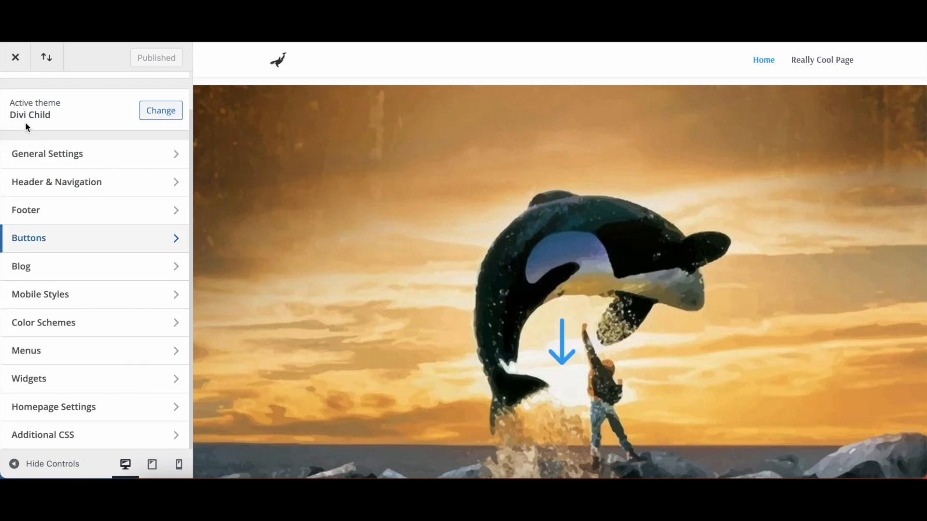
# Step: Review the Blog section's Post options for meta and header text size, line height, letter spacing and font style
pyautogui.click(87, 270)
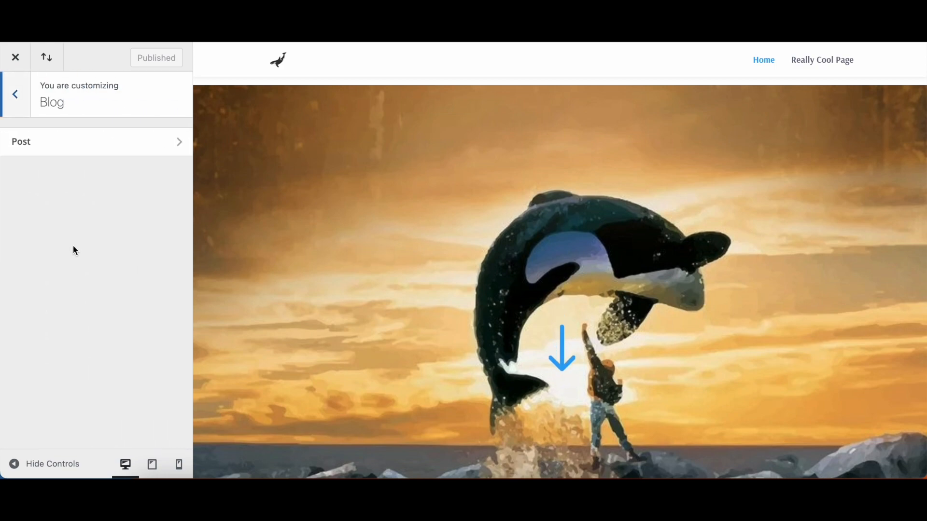
pyautogui.click(73, 142)
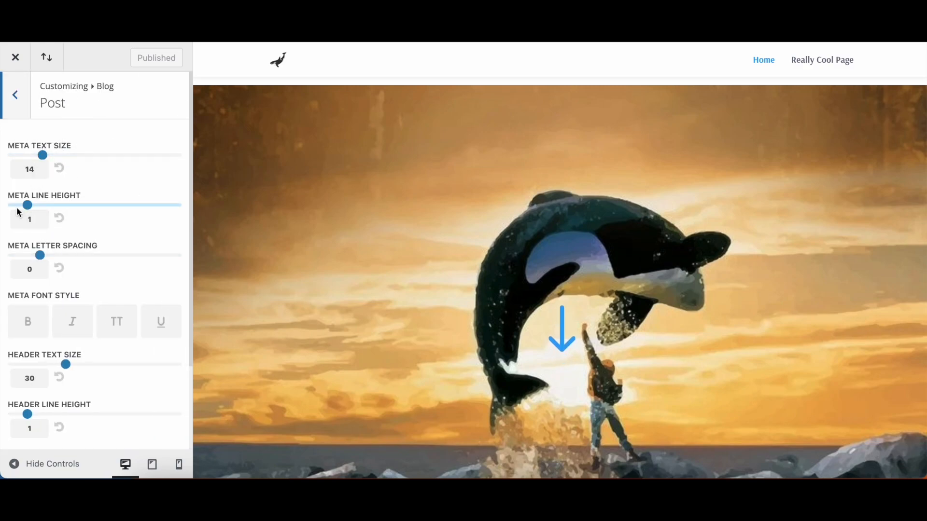
pyautogui.scroll(-3, 27, 264)
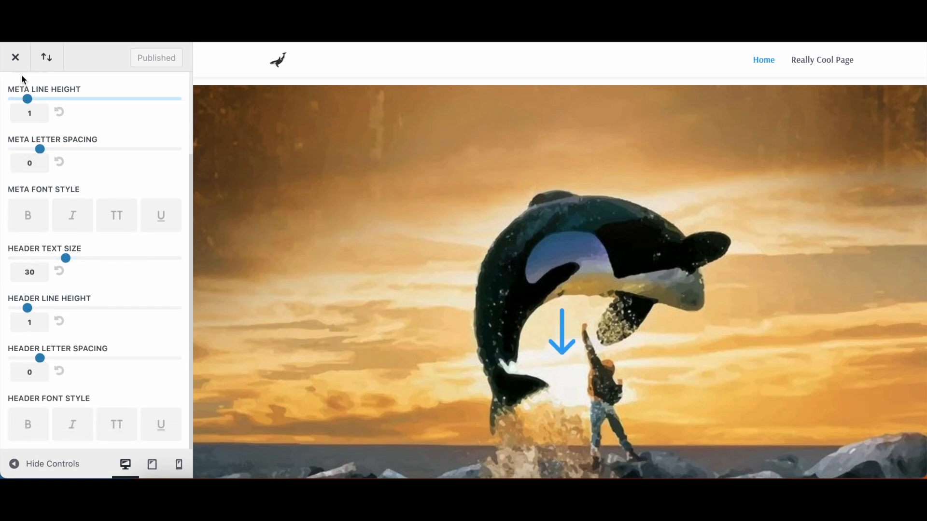
pyautogui.scroll(3, 24, 111)
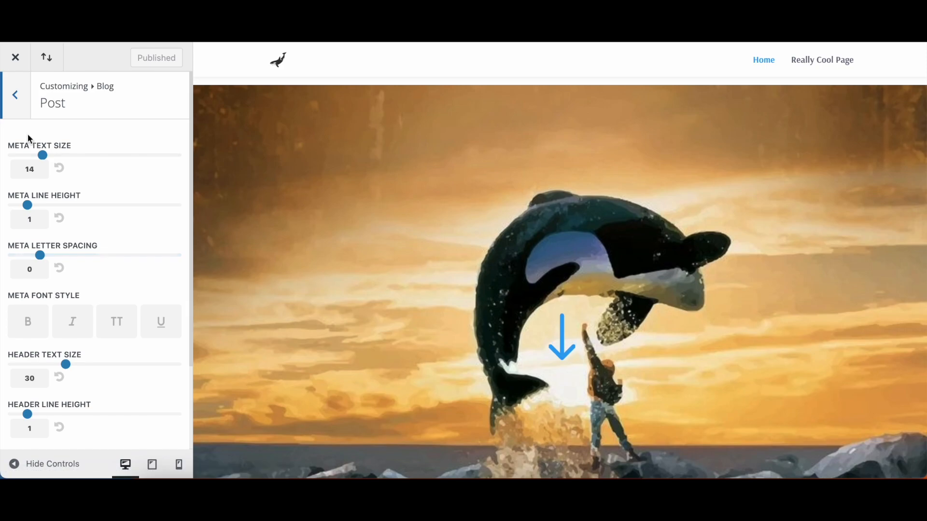
pyautogui.click(21, 93)
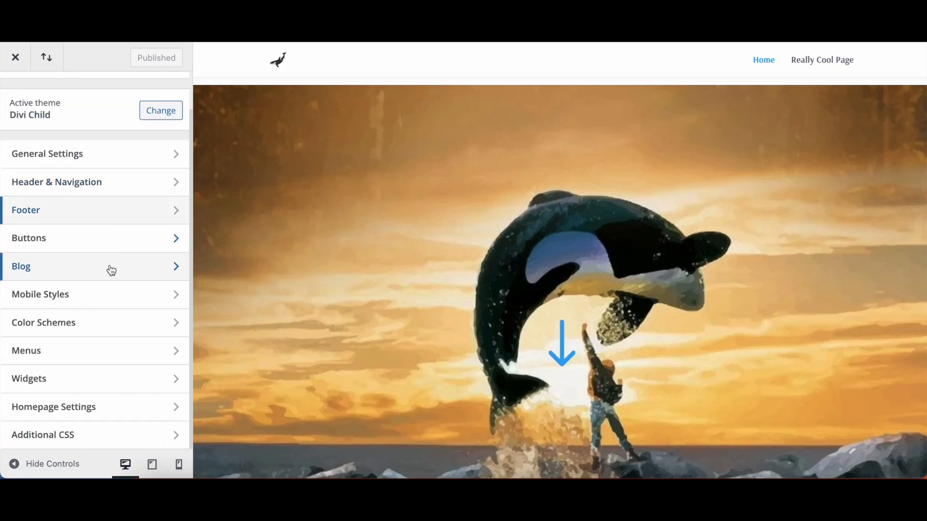
# Step: Open the Mobile Styles section and look through the whole page in its tablet preview
pyautogui.click(109, 306)
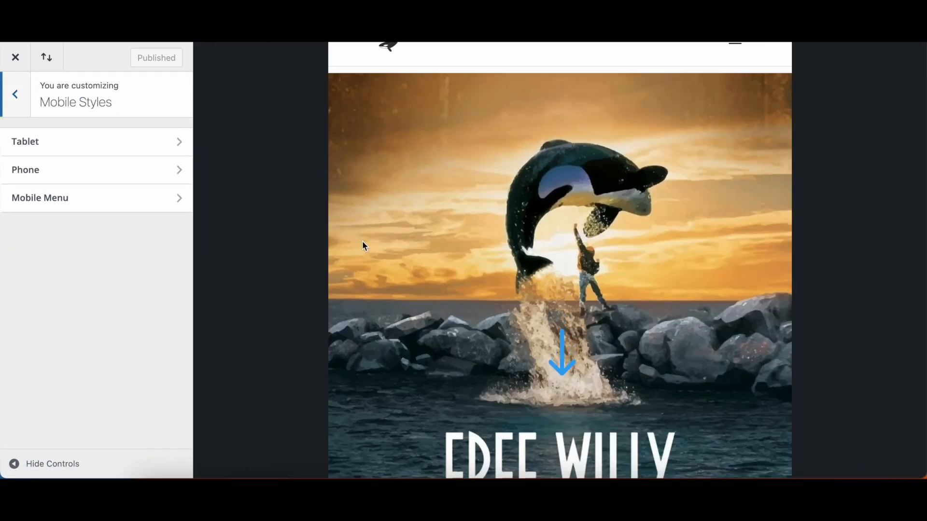
pyautogui.scroll(-10, 488, 211)
pyautogui.scroll(-12, 488, 211)
pyautogui.scroll(20, 488, 211)
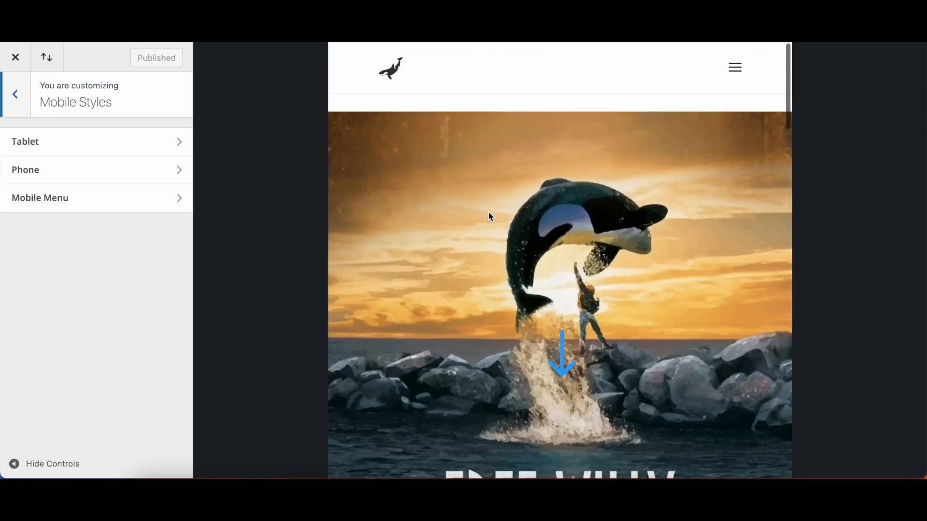
pyautogui.scroll(-20, 488, 212)
pyautogui.scroll(15, 488, 213)
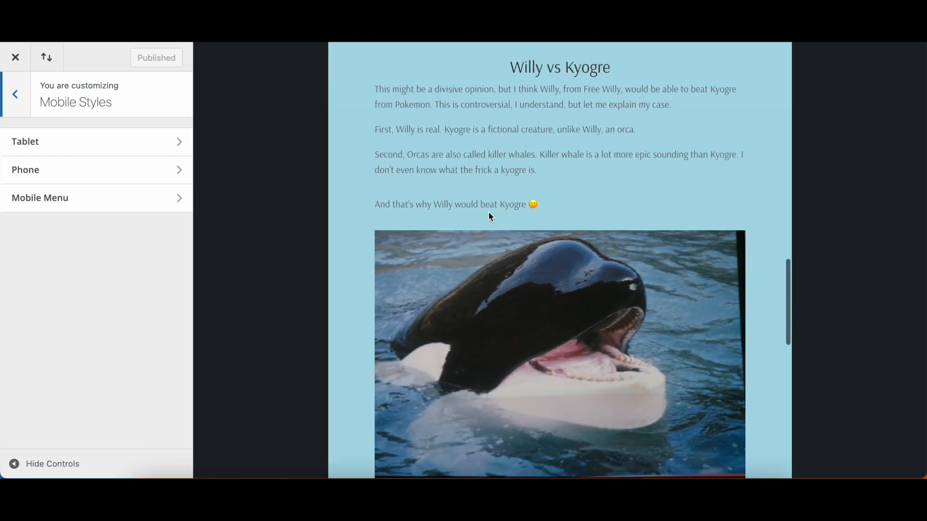
pyautogui.scroll(-1, 489, 212)
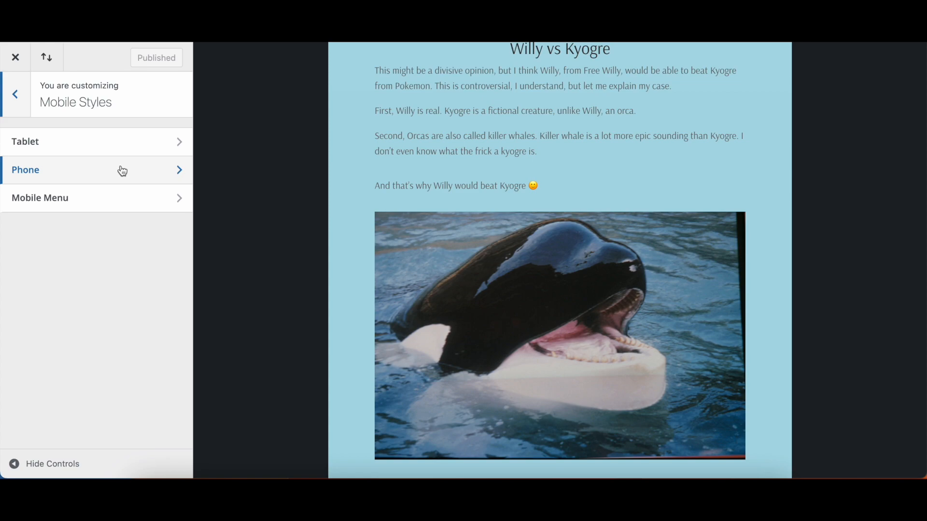
# Step: Try a smaller Section Height in the Tablet mobile styles and reset it to the default
pyautogui.click(107, 144)
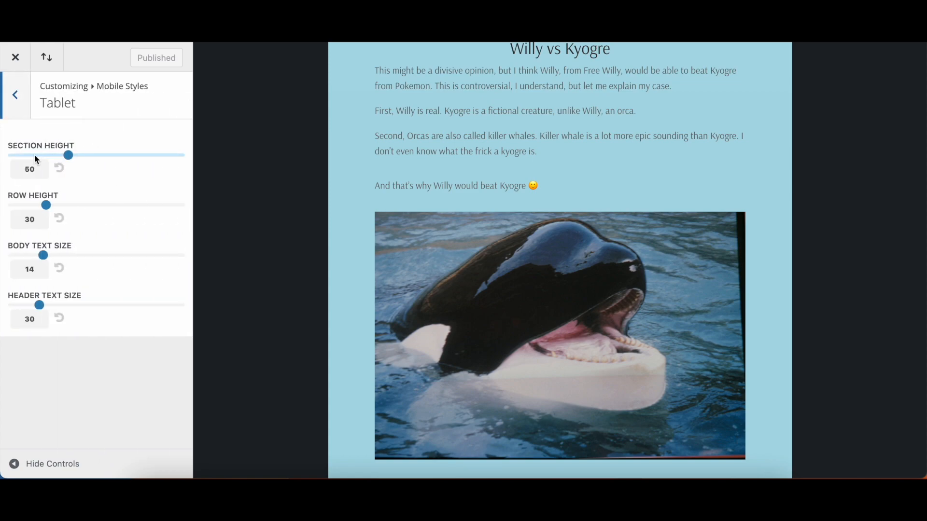
pyautogui.click(69, 156)
pyautogui.moveTo(71, 159)
pyautogui.mouseDown()
pyautogui.moveTo(50, 159)
pyautogui.moveTo(63, 157)
pyautogui.mouseUp()
pyautogui.click(60, 168)
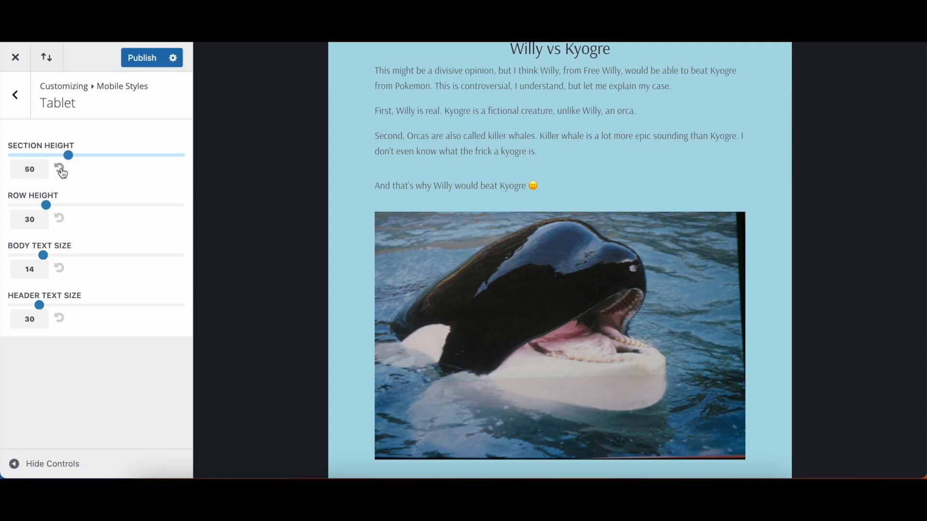
# Step: Try a Row Height of 43 in the Phone mobile styles and check the spacing in the phone preview
pyautogui.click(15, 107)
pyautogui.click(88, 175)
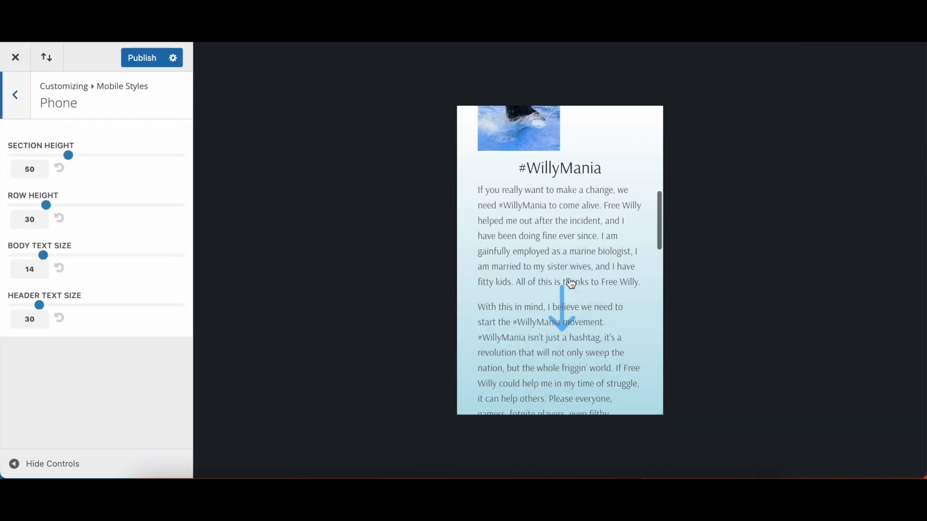
pyautogui.moveTo(46, 205); pyautogui.dragTo(60, 205)
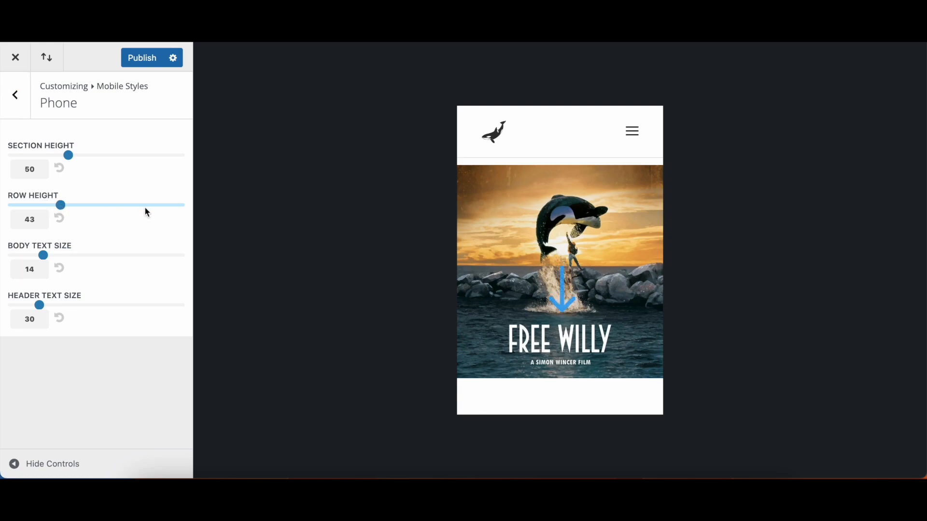
pyautogui.scroll(-10, 534, 253)
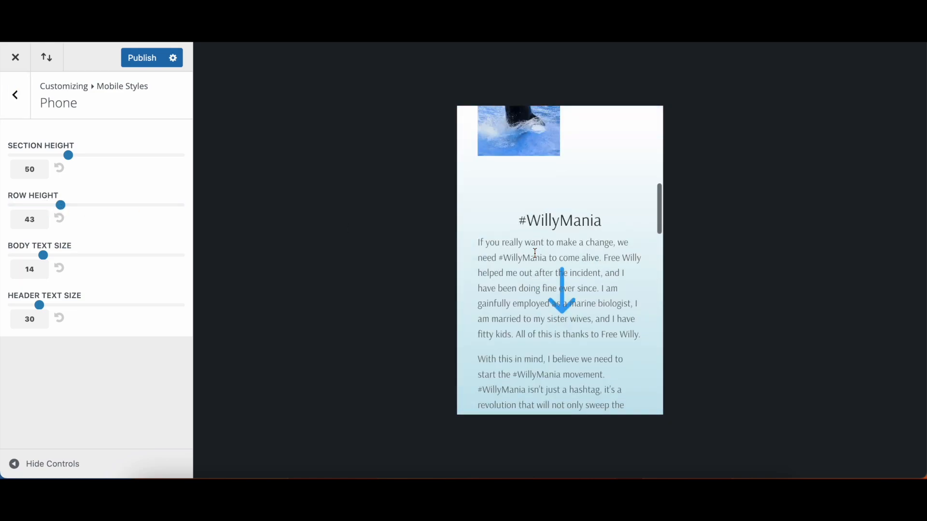
pyautogui.scroll(-5, 534, 253)
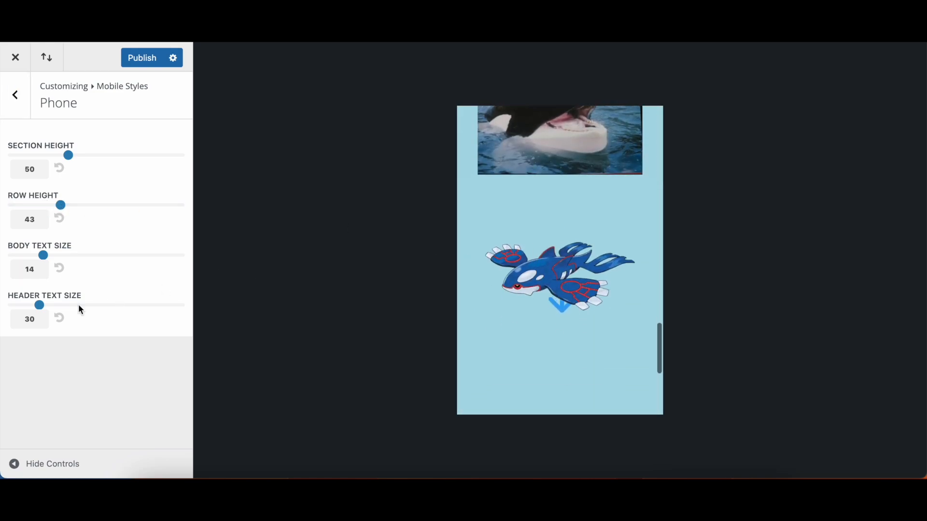
# Step: Try a larger Header Text Size for phones, and reset both it and the Row Height to their defaults
pyautogui.moveTo(39, 309); pyautogui.dragTo(63, 311)
pyautogui.click(60, 319)
pyautogui.click(62, 221)
pyautogui.press('Escape')
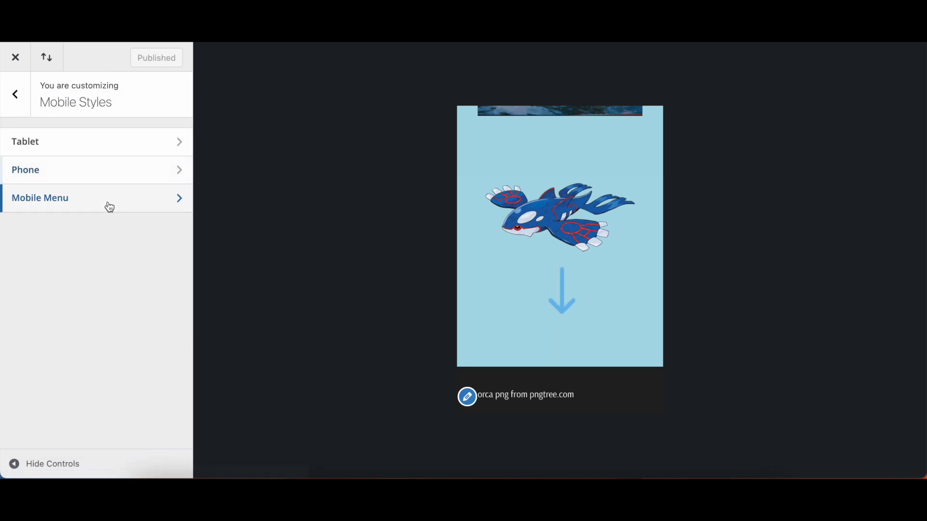
# Step: Try hiding the logo image in the Mobile Menu settings with the preview's menu expanded, restore the logo and publish the changes
pyautogui.click(107, 205)
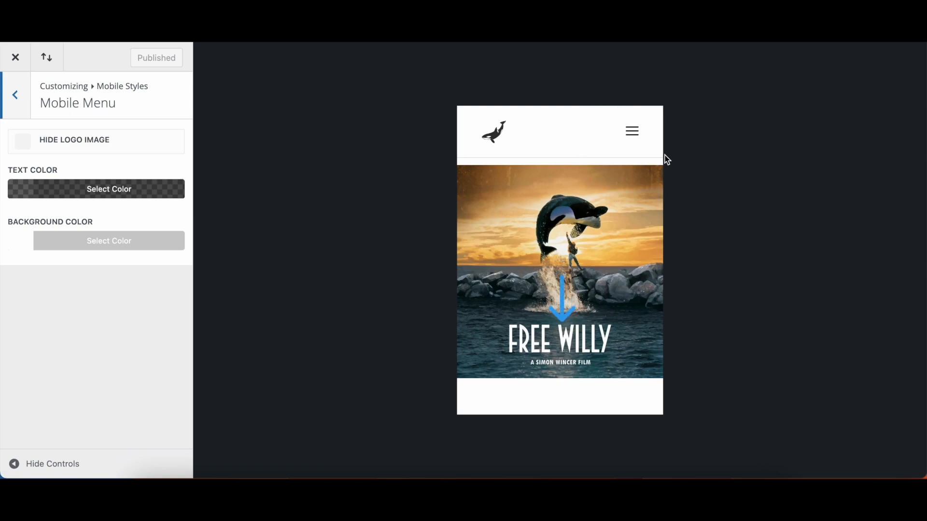
pyautogui.click(632, 137)
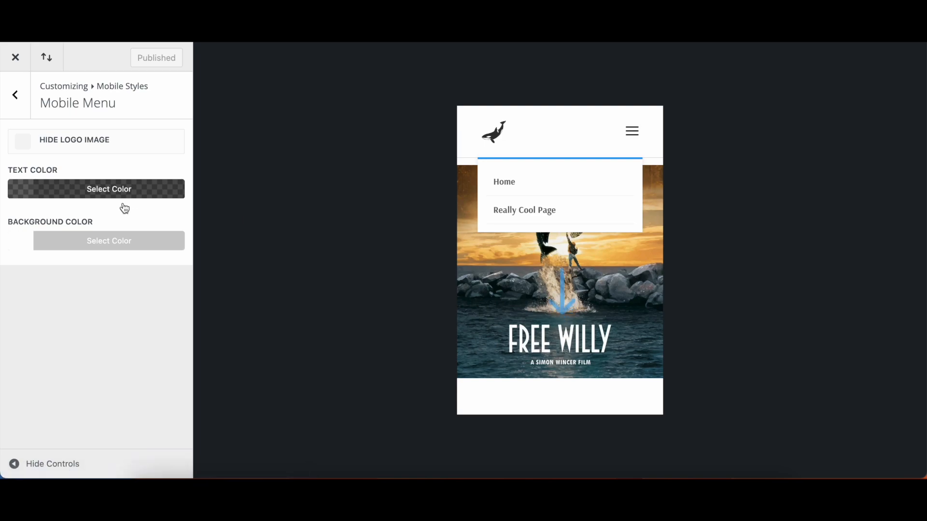
pyautogui.click(22, 141)
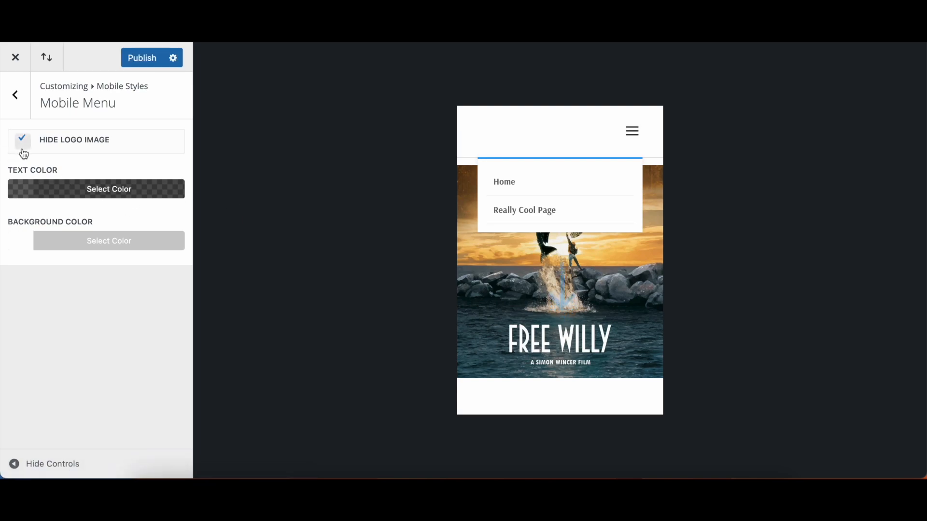
pyautogui.click(23, 151)
pyautogui.click(141, 58)
pyautogui.click(20, 104)
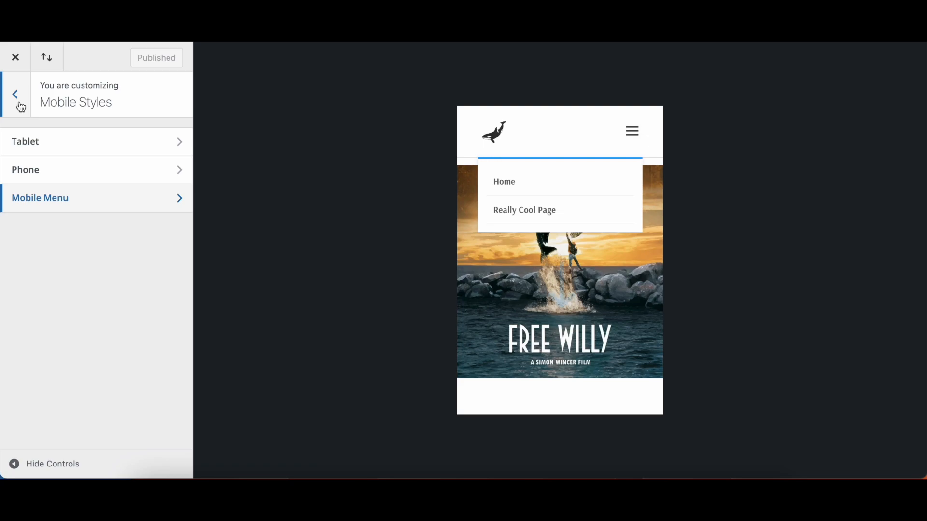
pyautogui.click(20, 104)
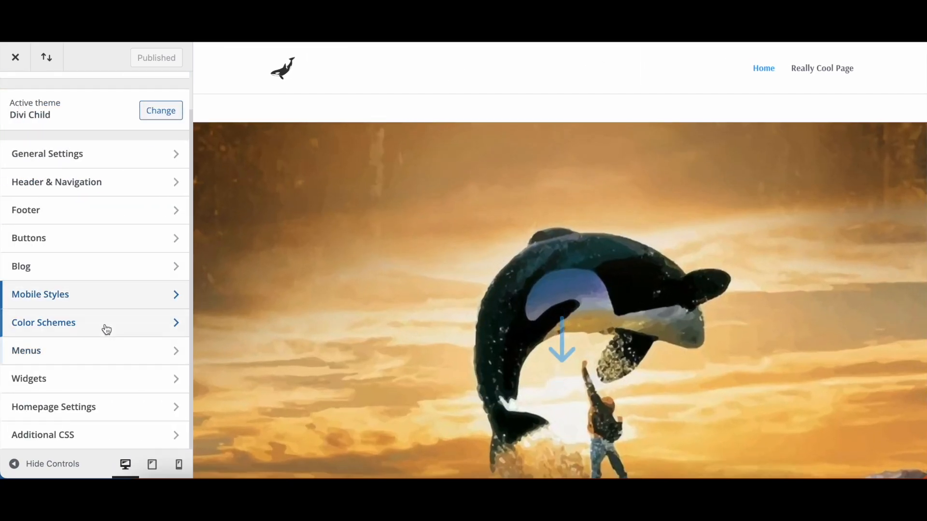
# Step: Look over the choices in the Color Schemes section and leave the scheme at Default
pyautogui.click(107, 330)
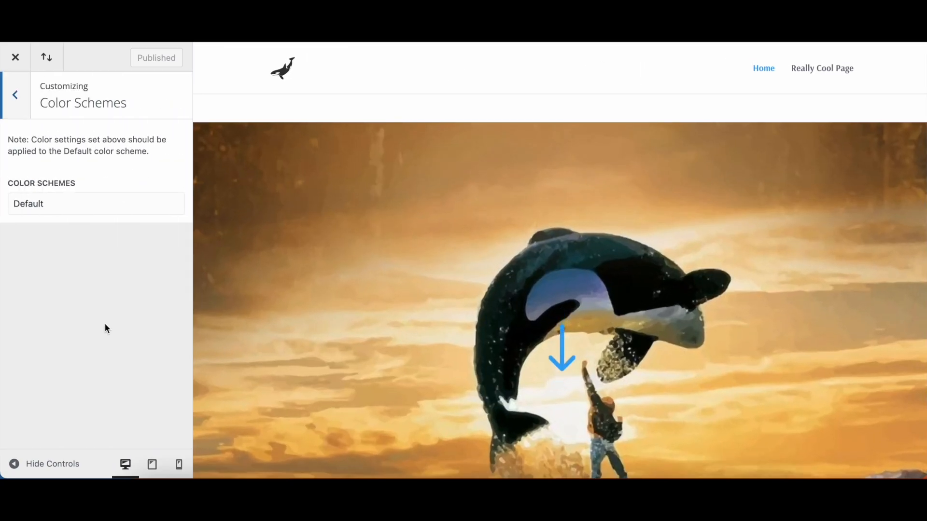
pyautogui.click(68, 209)
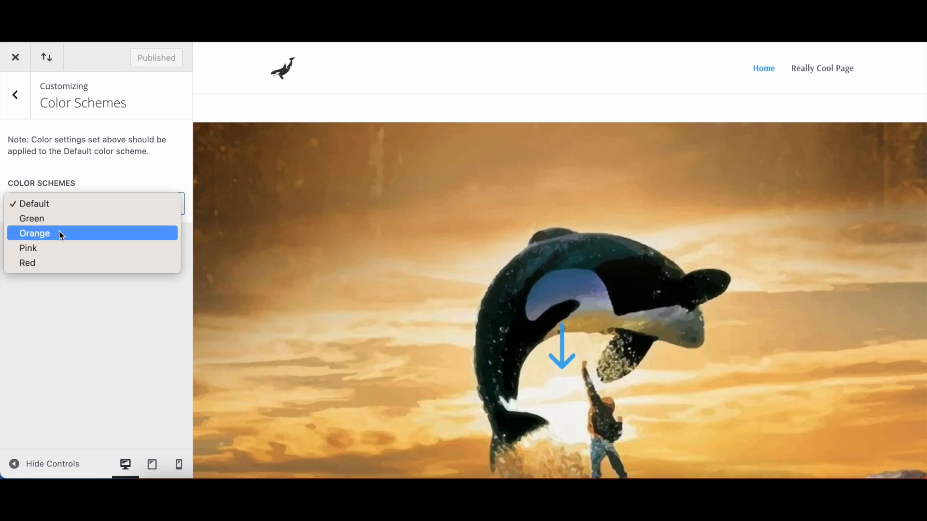
pyautogui.click(77, 304)
pyautogui.click(15, 96)
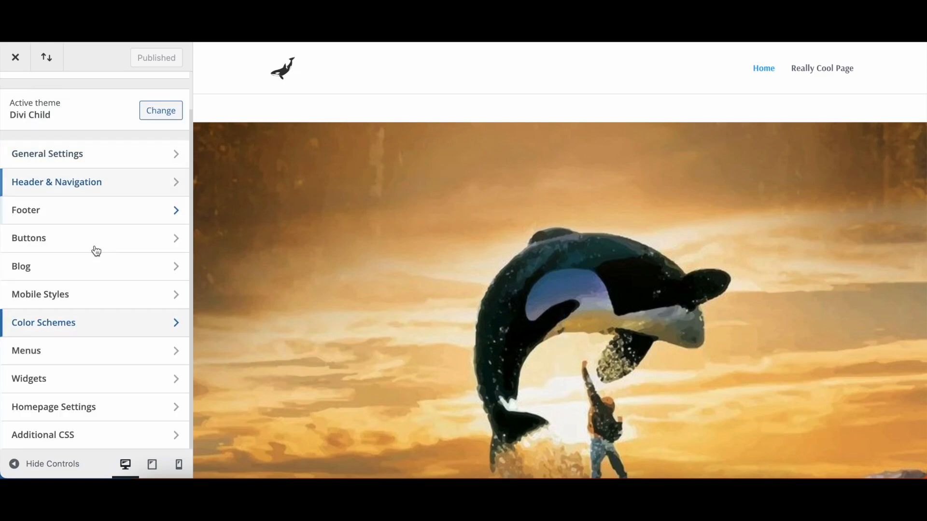
# Step: Assign the Main Menu to the Footer Menu and Secondary Menu locations as well, checking both in the page preview
pyautogui.click(113, 362)
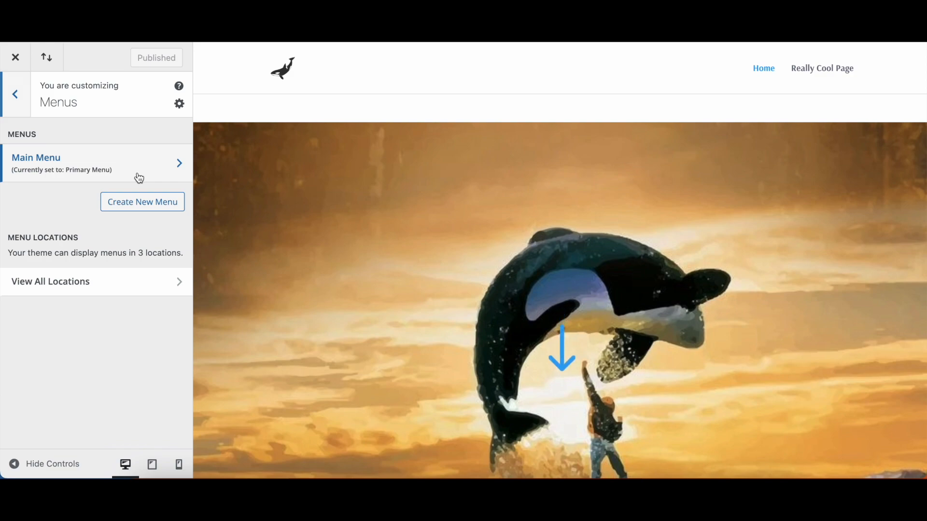
pyautogui.click(139, 179)
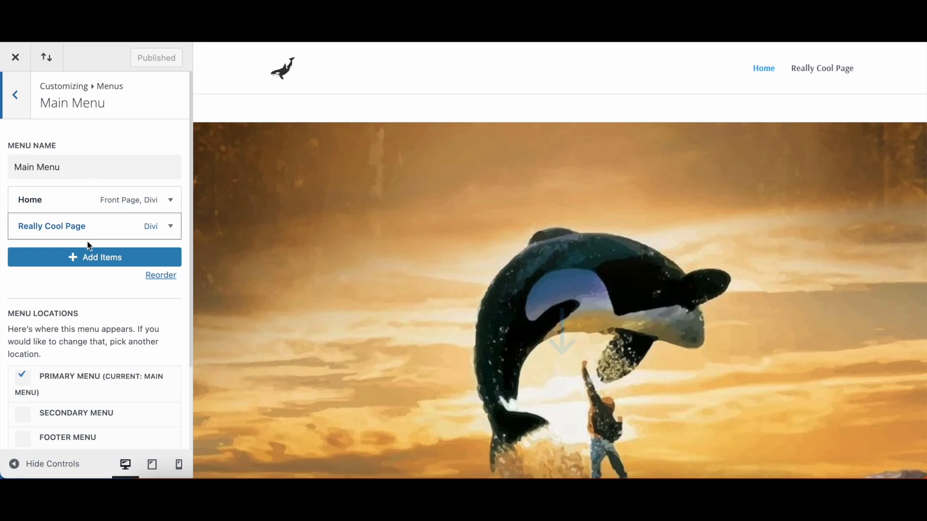
pyautogui.scroll(-3, 27, 233)
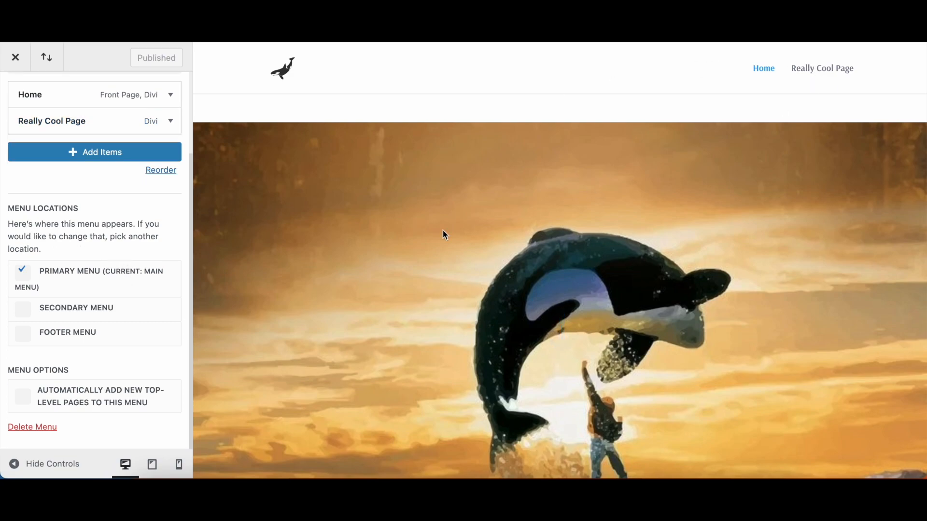
pyautogui.click(22, 333)
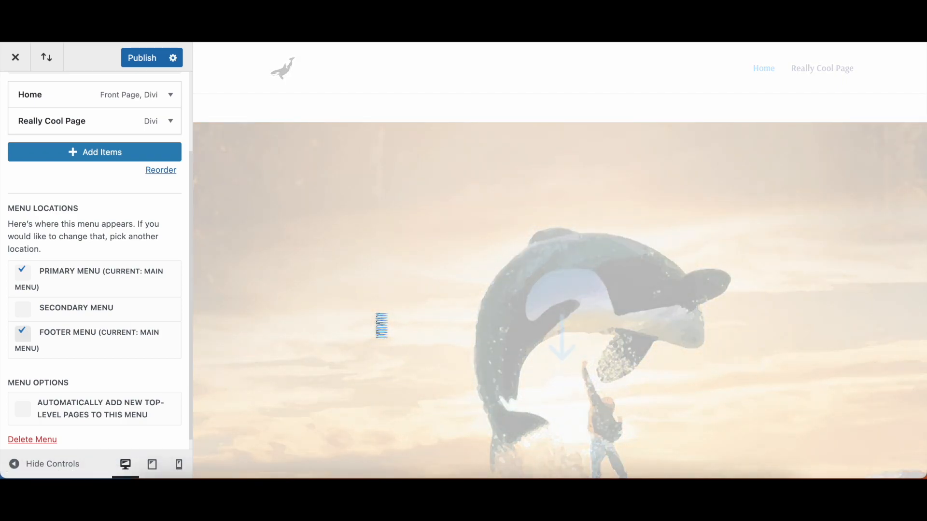
pyautogui.scroll(-15, 526, 292)
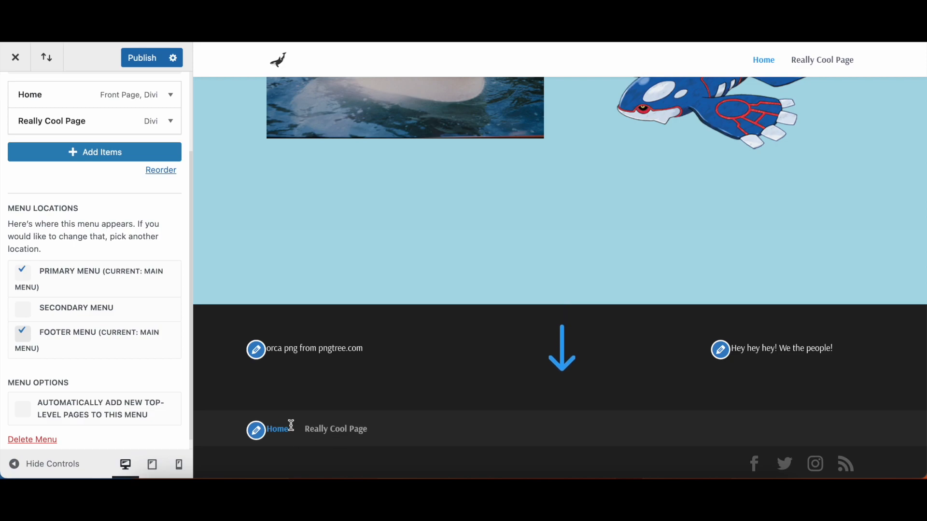
pyautogui.click(23, 310)
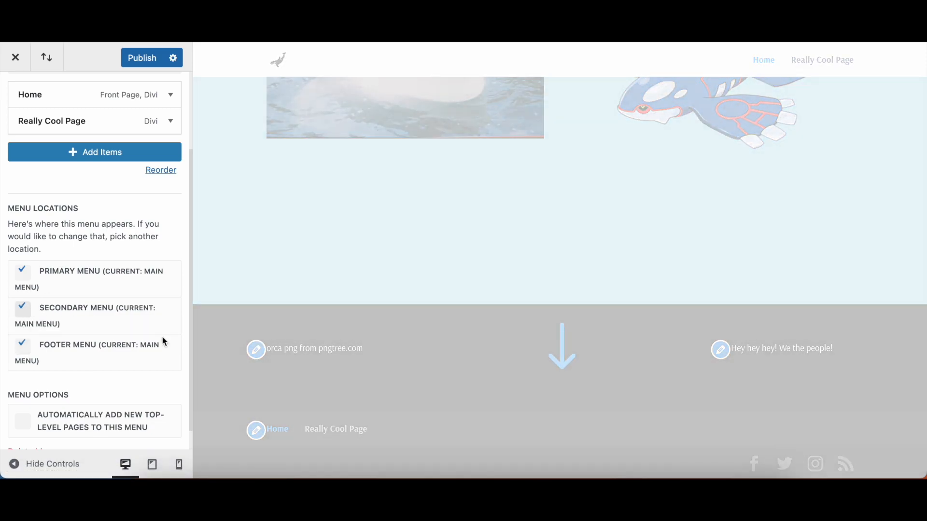
pyautogui.scroll(3, 336, 326)
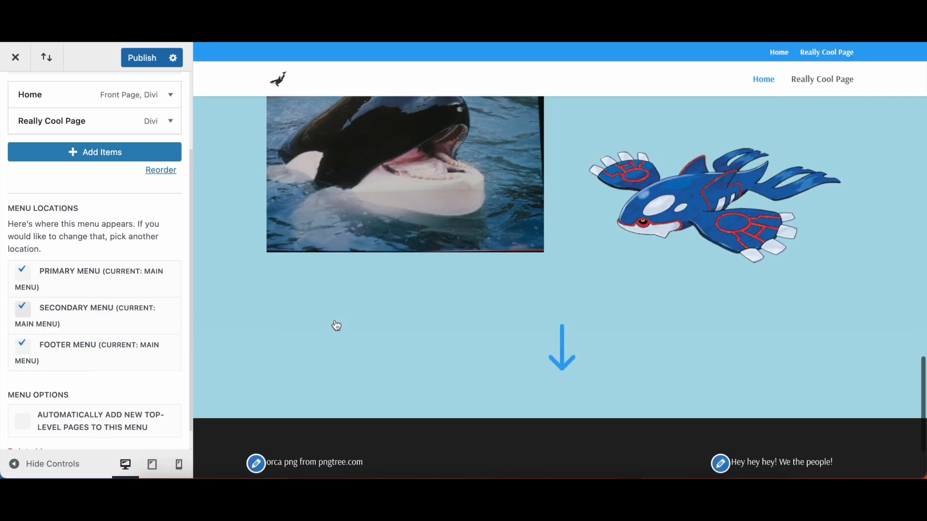
# Step: Remove the Main Menu from the Secondary Menu and Footer Menu locations and publish the change
pyautogui.scroll(10, 337, 326)
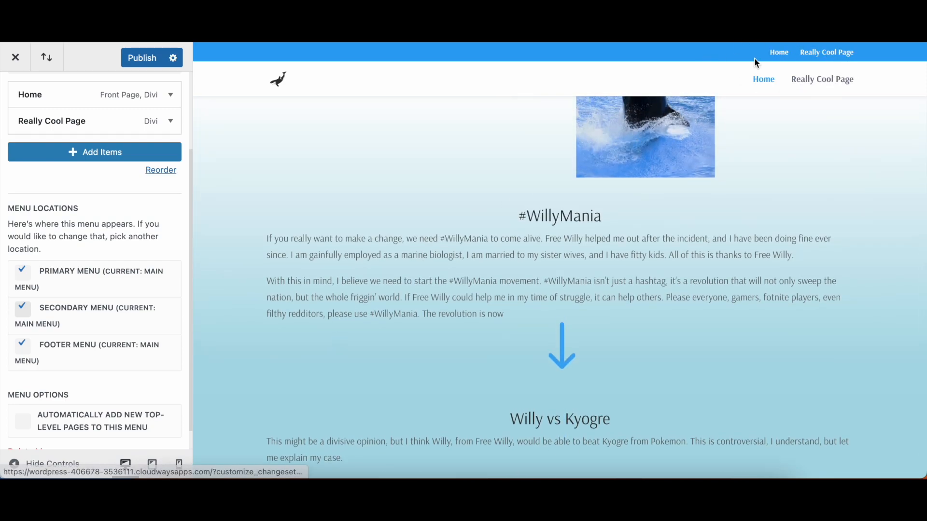
pyautogui.scroll(-10, 699, 193)
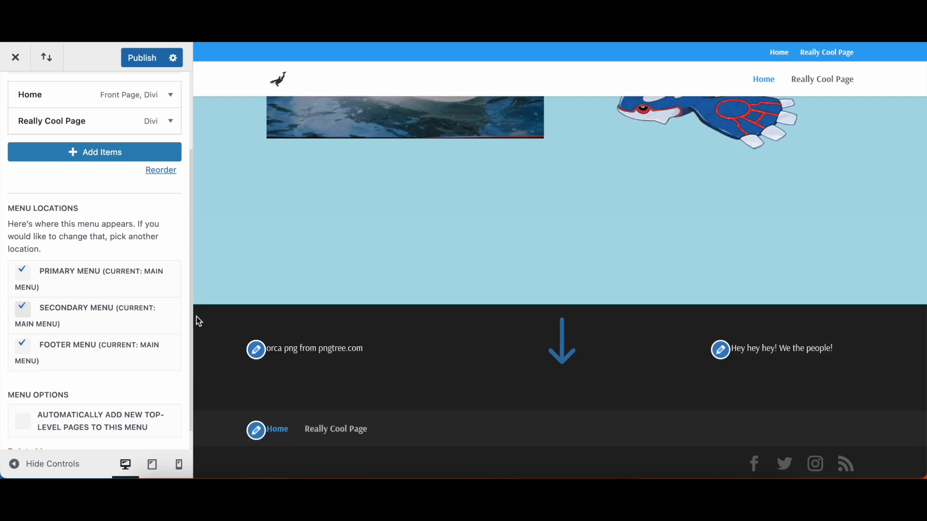
pyautogui.click(23, 309)
pyautogui.click(22, 336)
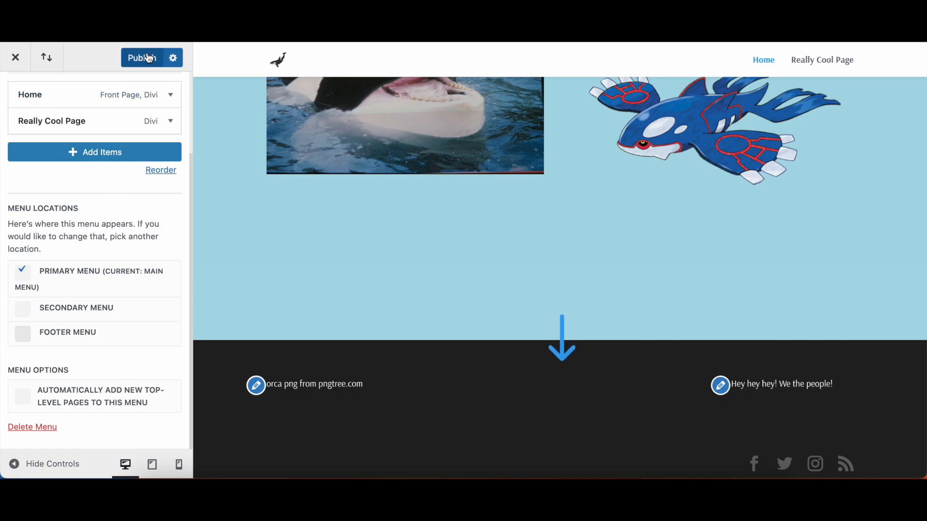
pyautogui.click(149, 57)
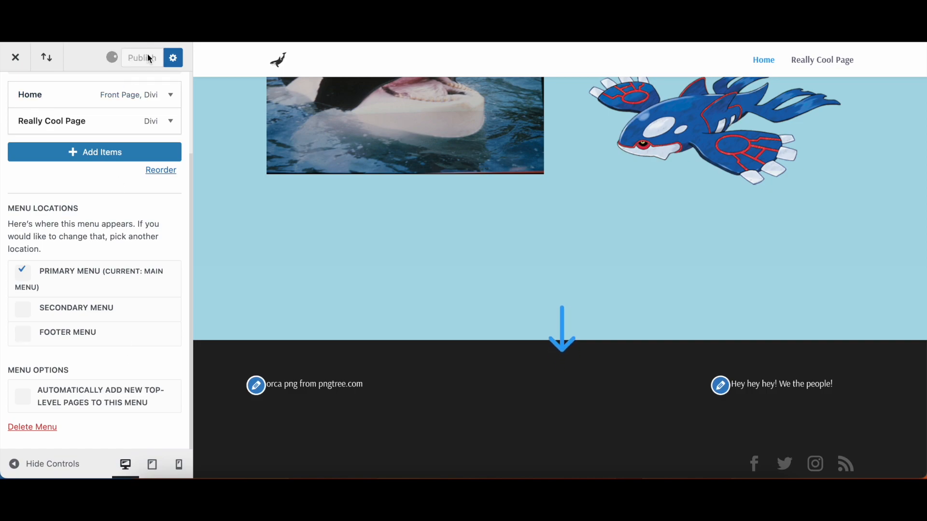
pyautogui.scroll(3, 94, 270)
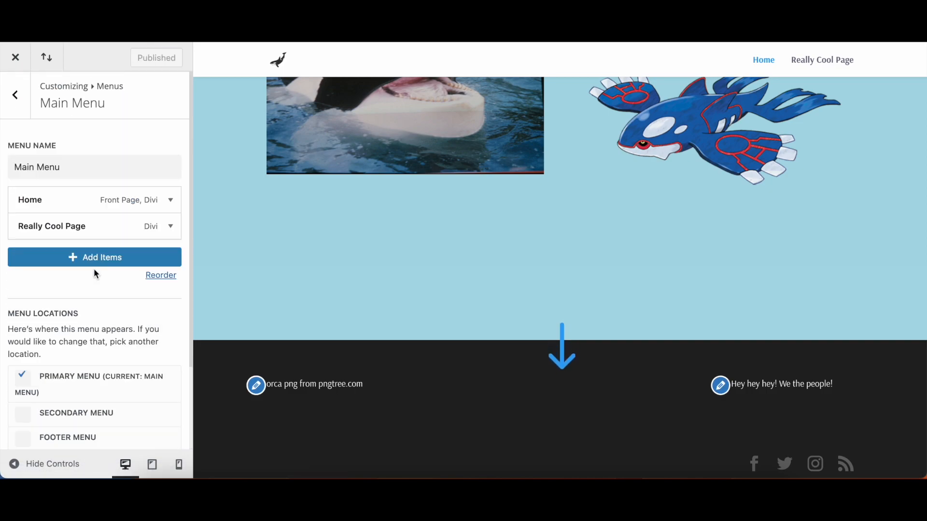
# Step: Look over the Homepage Settings section, including the page choices for Homepage and Posts page, leaving the selections as they are
pyautogui.click(21, 112)
pyautogui.click(18, 108)
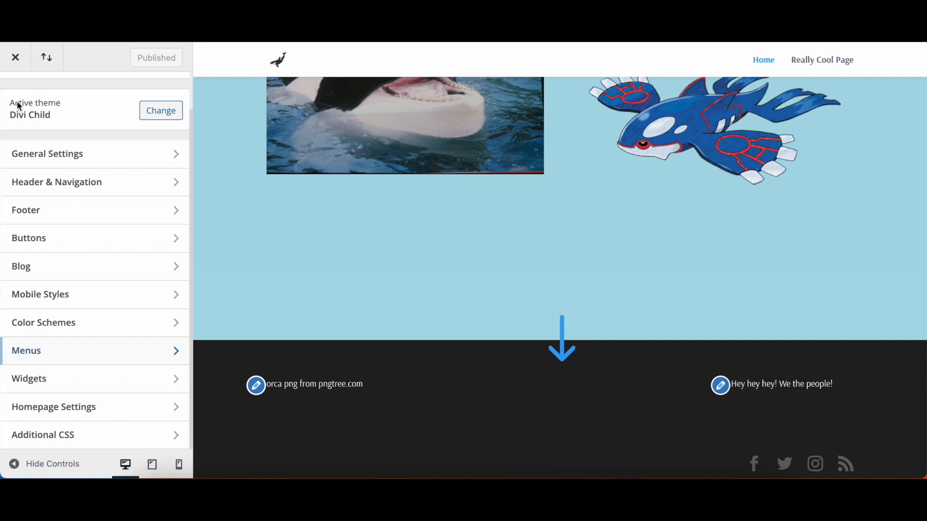
pyautogui.click(132, 418)
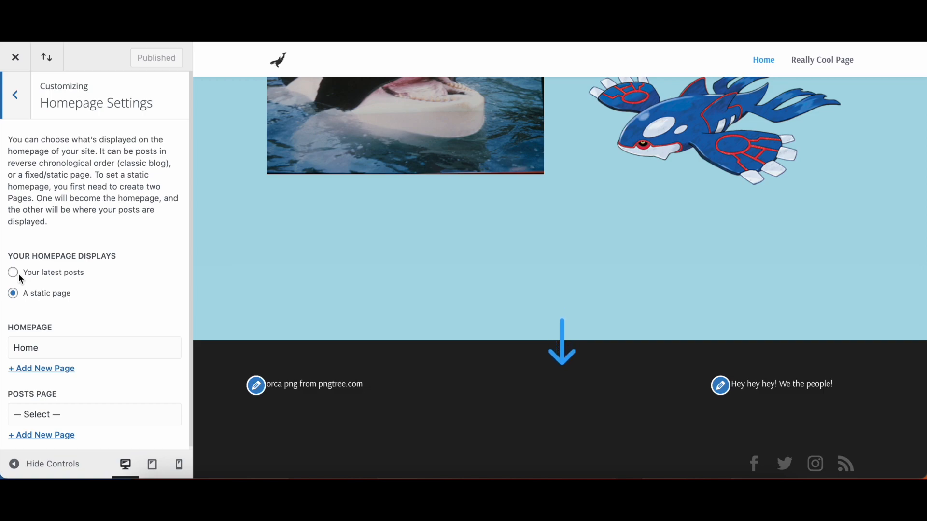
pyautogui.click(101, 348)
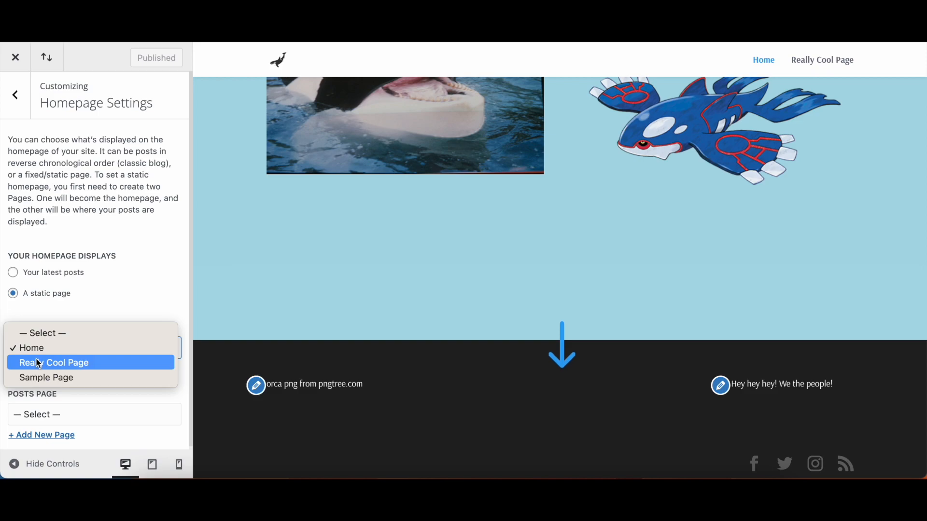
pyautogui.click(76, 394)
pyautogui.click(77, 396)
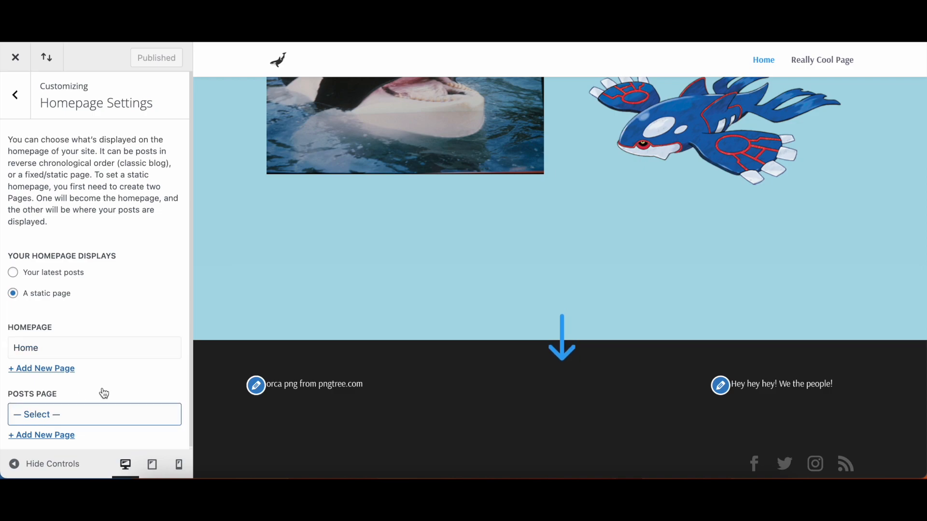
pyautogui.click(85, 412)
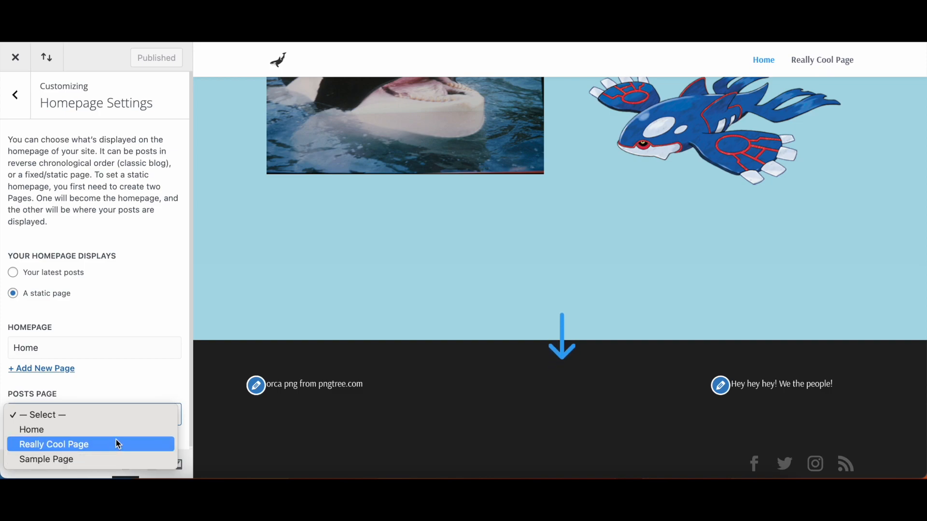
pyautogui.click(159, 314)
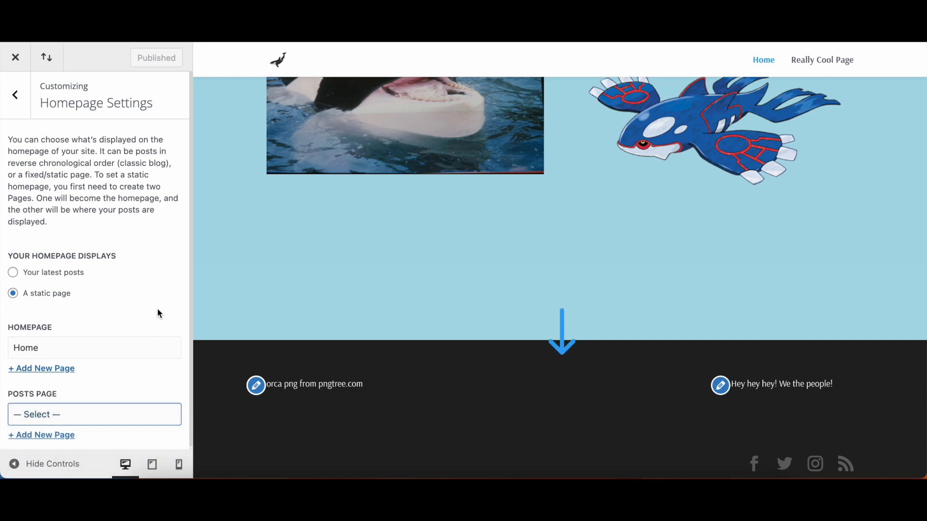
# Step: Look over the Additional CSS section and its code editor, then leave it without adding code
pyautogui.click(22, 112)
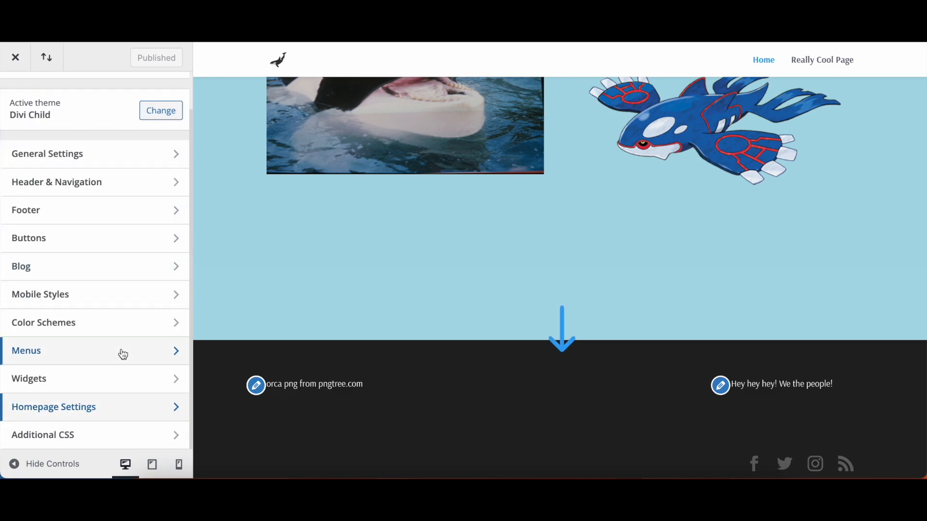
pyautogui.click(120, 445)
pyautogui.scroll(-3, 100, 325)
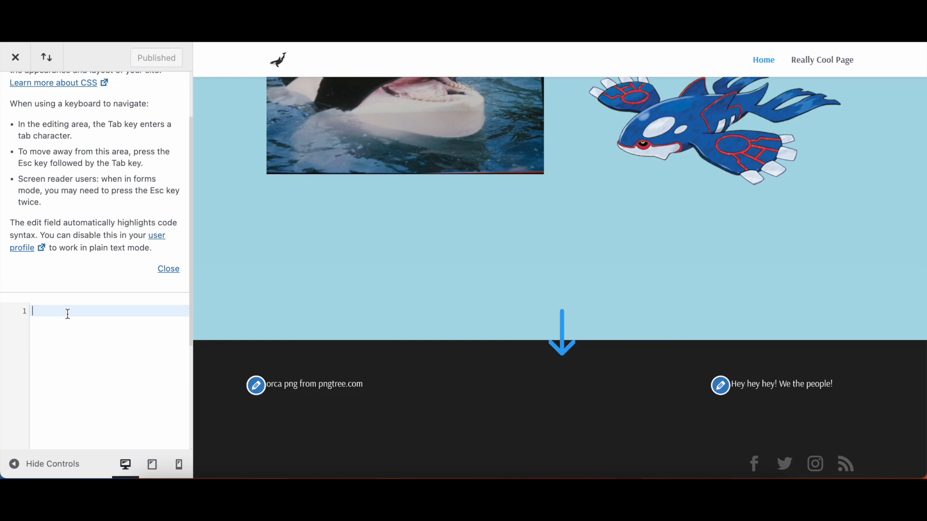
pyautogui.scroll(2, 9, 96)
pyautogui.click(13, 96)
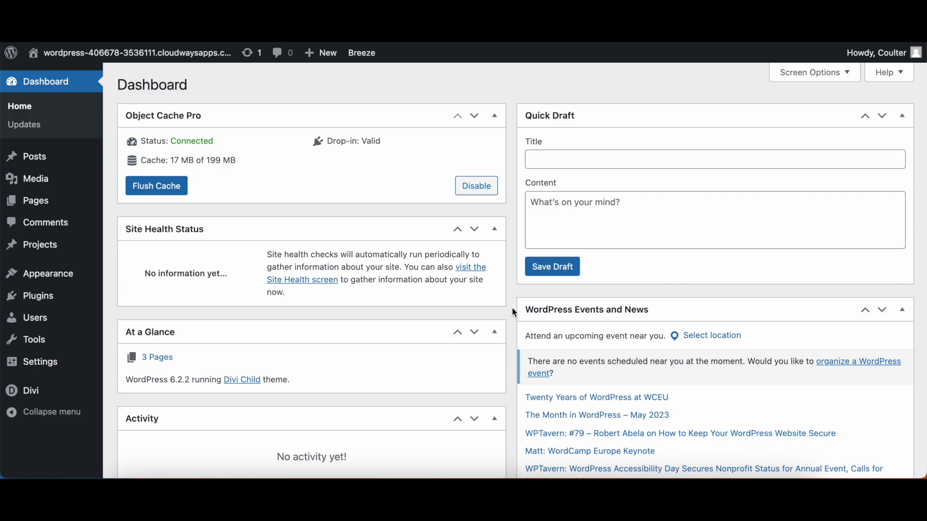
# Step: Create a new page titled "The good place" with the Divi Builder and start building it from scratch
pyautogui.moveTo(65, 204)
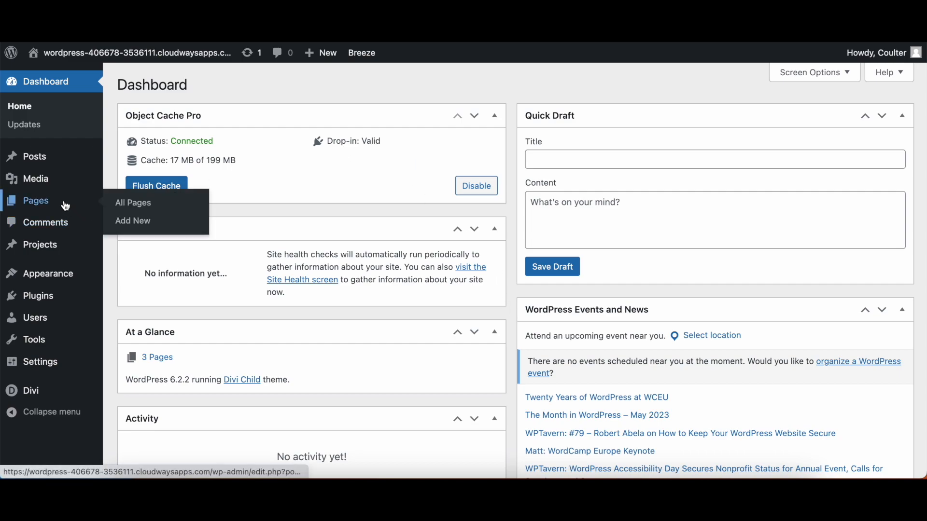
pyautogui.click(137, 224)
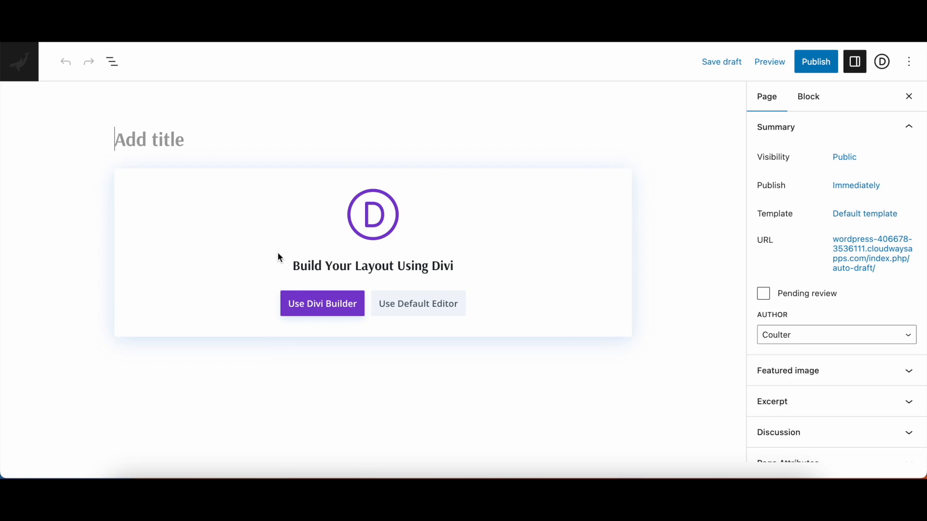
pyautogui.write('good place')
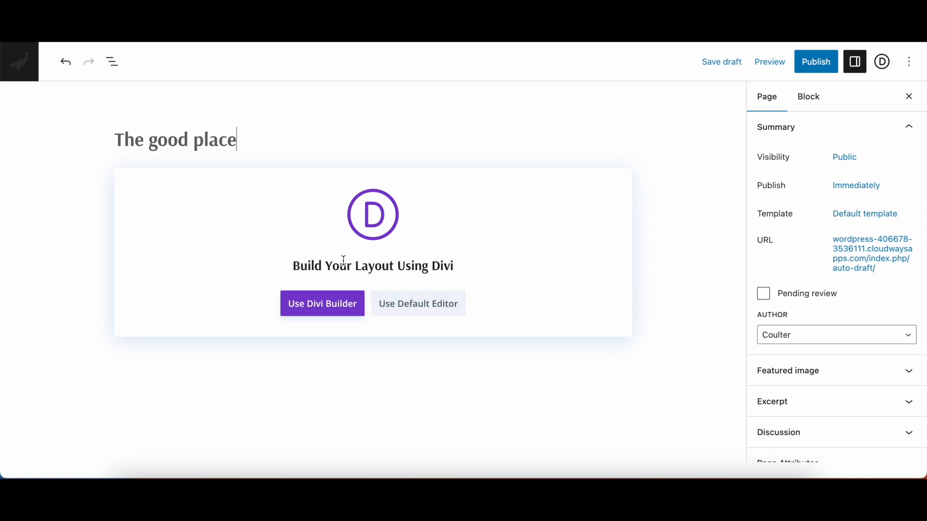
pyautogui.click(320, 305)
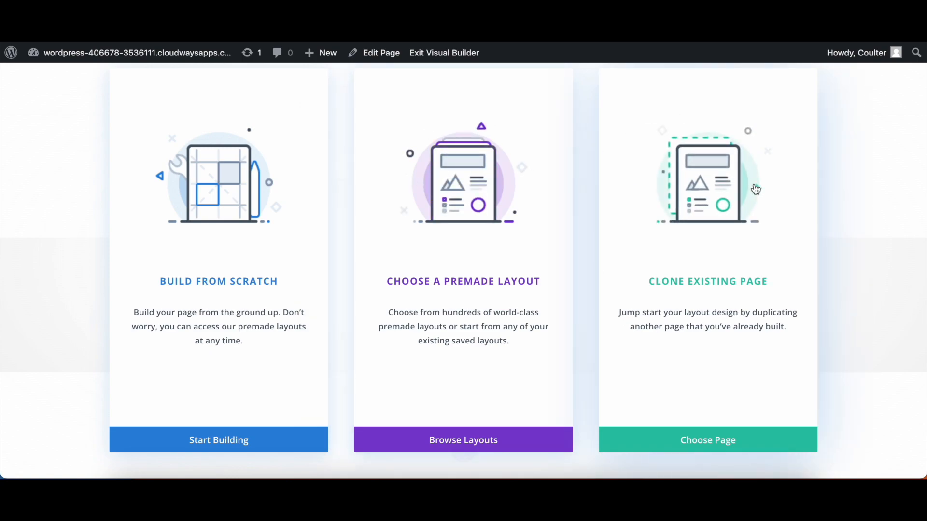
pyautogui.click(190, 439)
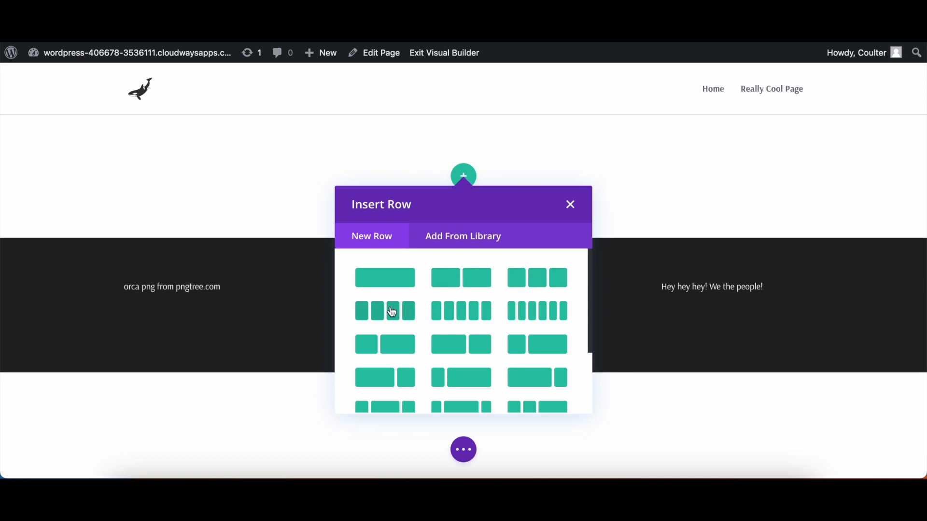
# Step: Review the available row layouts and insert a single-column row
pyautogui.scroll(-2, 516, 322)
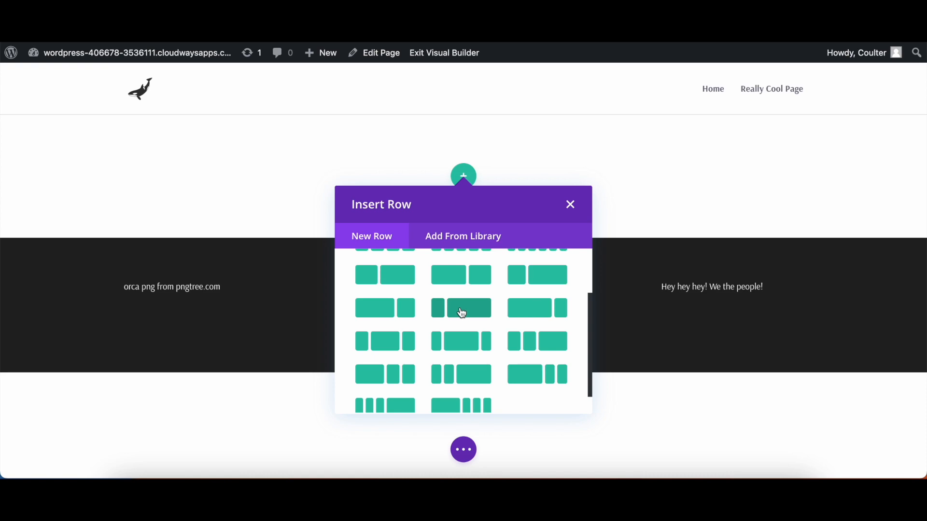
pyautogui.scroll(2, 463, 313)
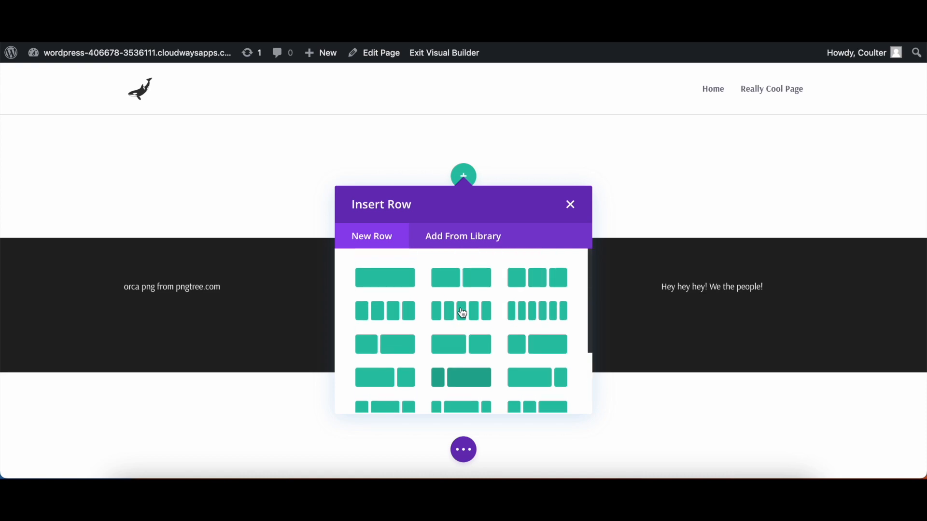
pyautogui.click(373, 279)
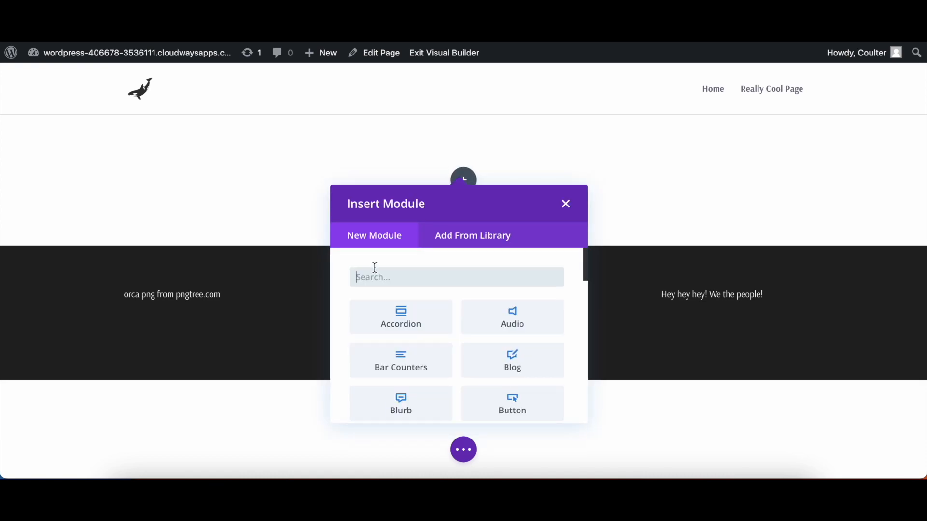
# Step: Look through the available modules, search for "text" and insert a Text module into the row
pyautogui.scroll(-5, 478, 270)
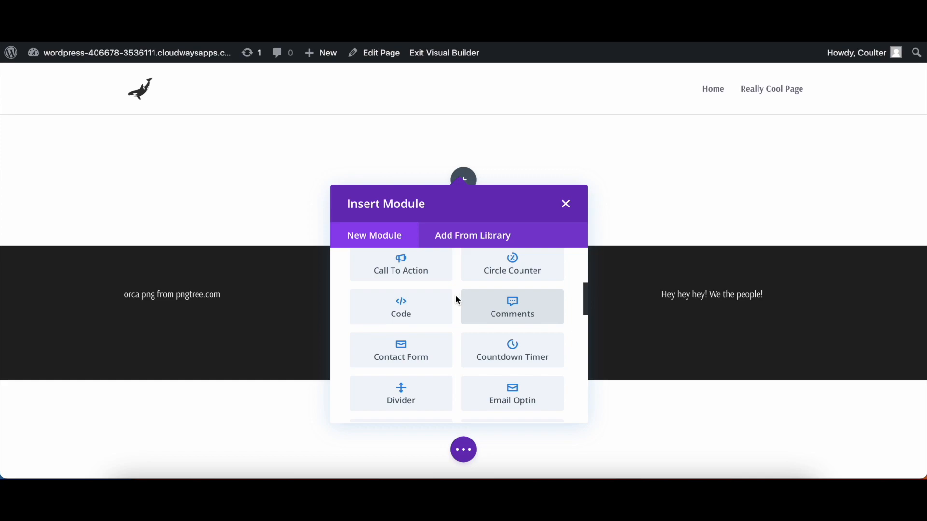
pyautogui.scroll(5, 455, 299)
pyautogui.write('text')
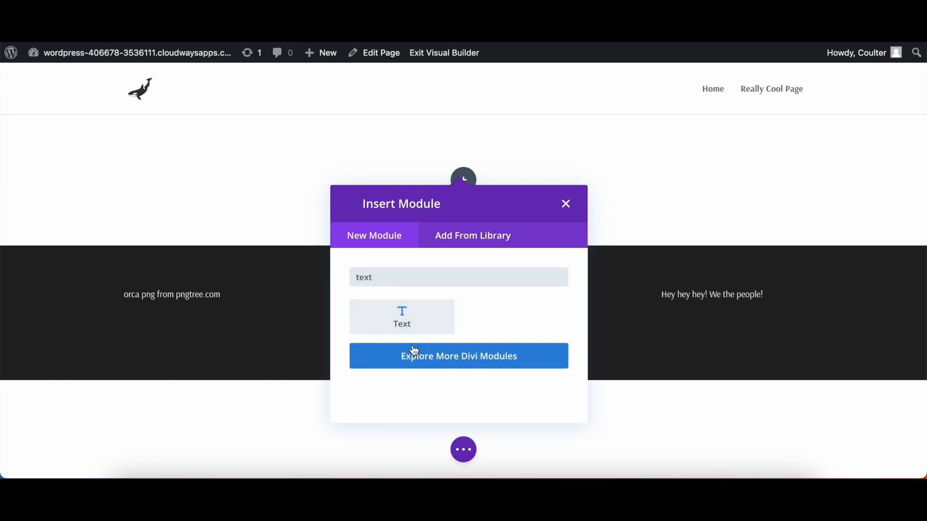
pyautogui.click(409, 324)
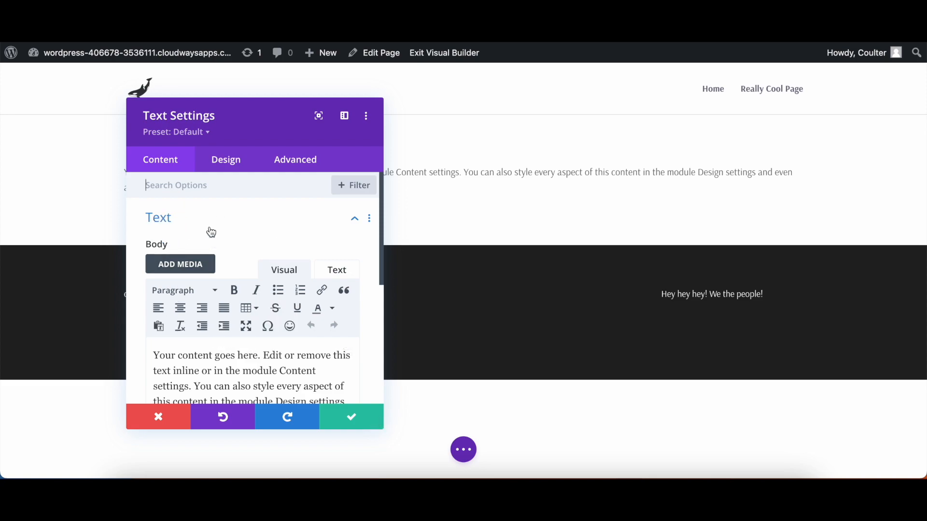
# Step: Replace the Text module's placeholder body with "Here is the good place. Do not mess this up."
pyautogui.scroll(-2, 207, 232)
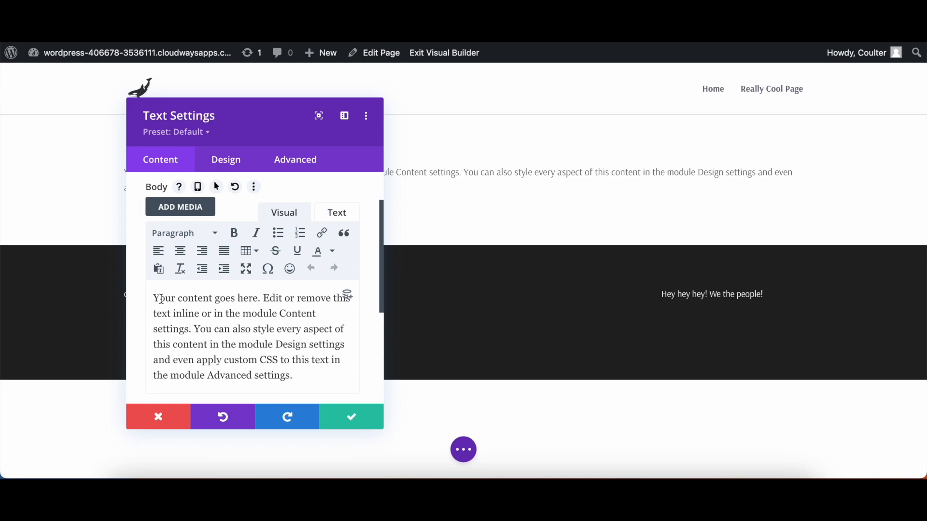
pyautogui.hotkey('ctrl', 'a')
pyautogui.press('BackSpace')
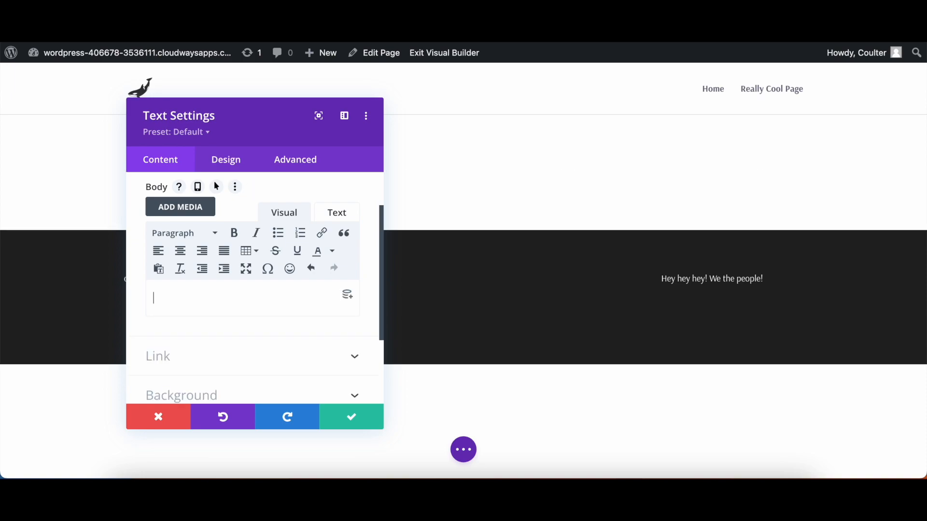
pyautogui.write('Here is the good place.')
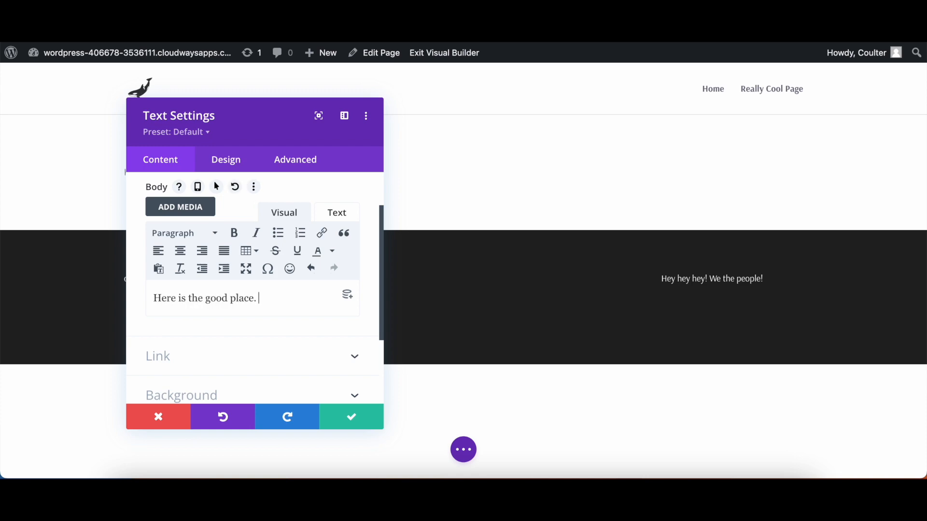
pyautogui.write(' Do not mess this up!')
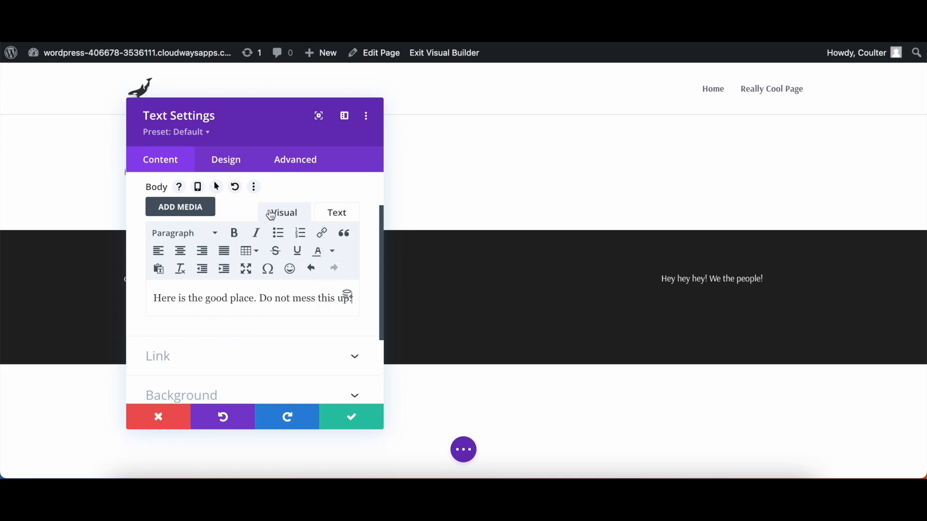
# Step: Add "More stuff" as a second paragraph in the body's plain-text view and return to the visual view
pyautogui.click(337, 214)
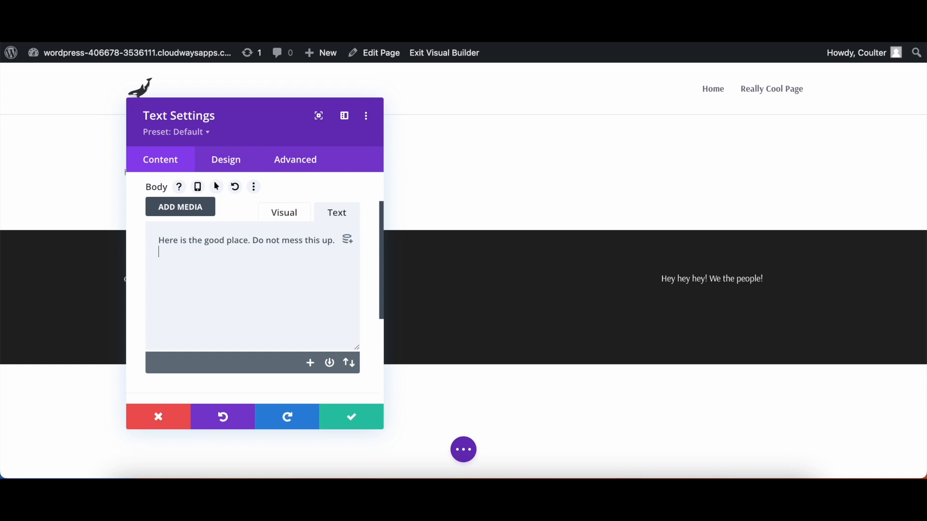
pyautogui.press('Return')
pyautogui.press('Return')
pyautogui.write('More stuff')
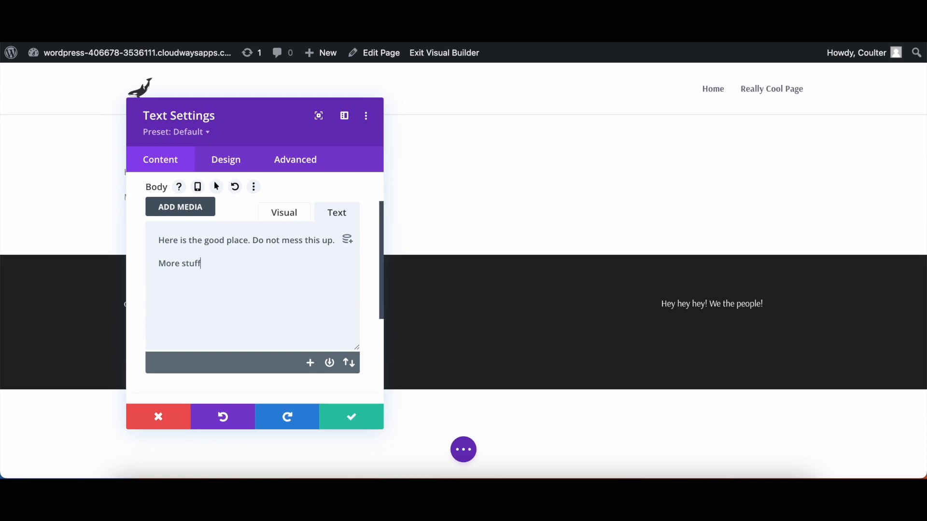
pyautogui.click(277, 215)
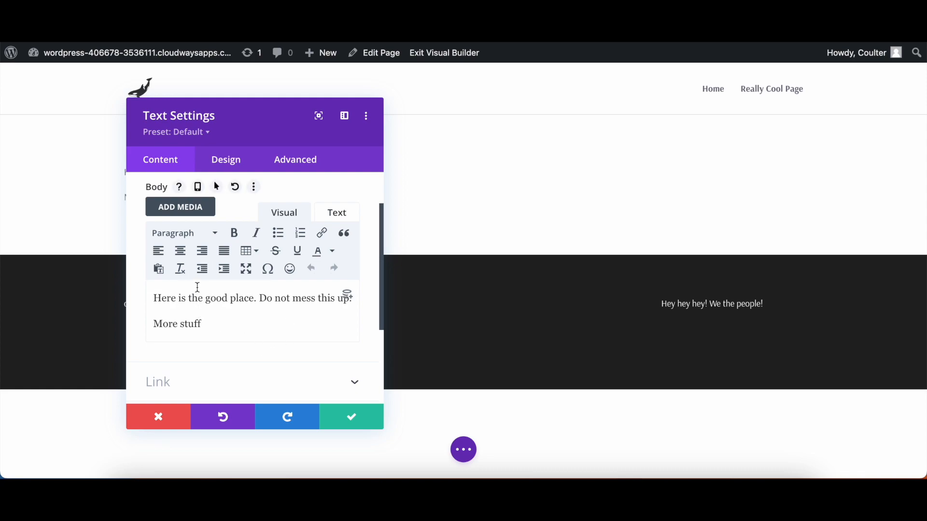
# Step: Format the "More stuff" line in the Text module's body as Heading 2
pyautogui.click(198, 239)
pyautogui.click(197, 239)
pyautogui.moveTo(211, 323); pyautogui.dragTo(143, 323)
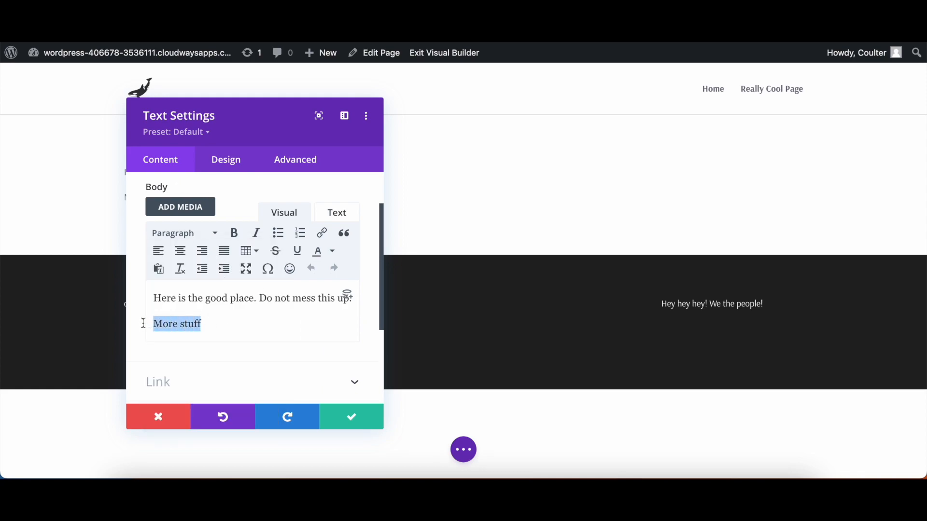
pyautogui.click(168, 235)
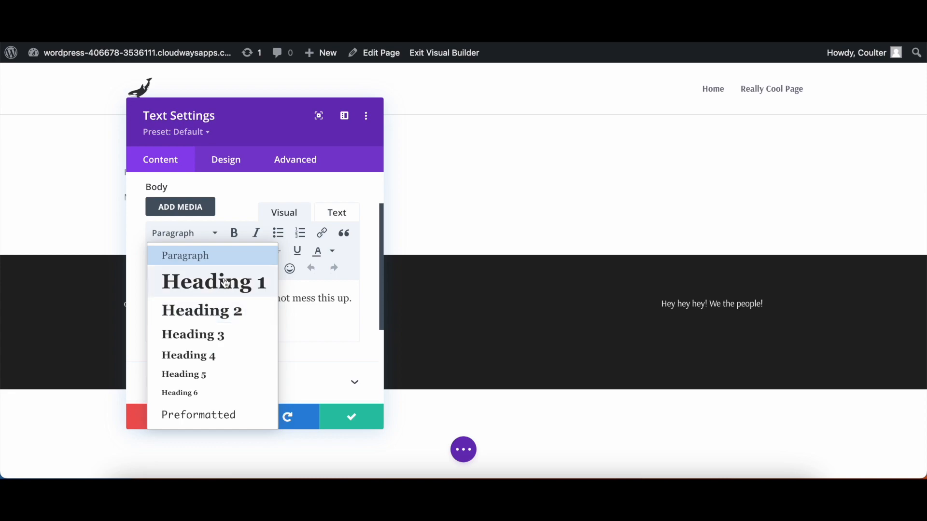
pyautogui.click(224, 316)
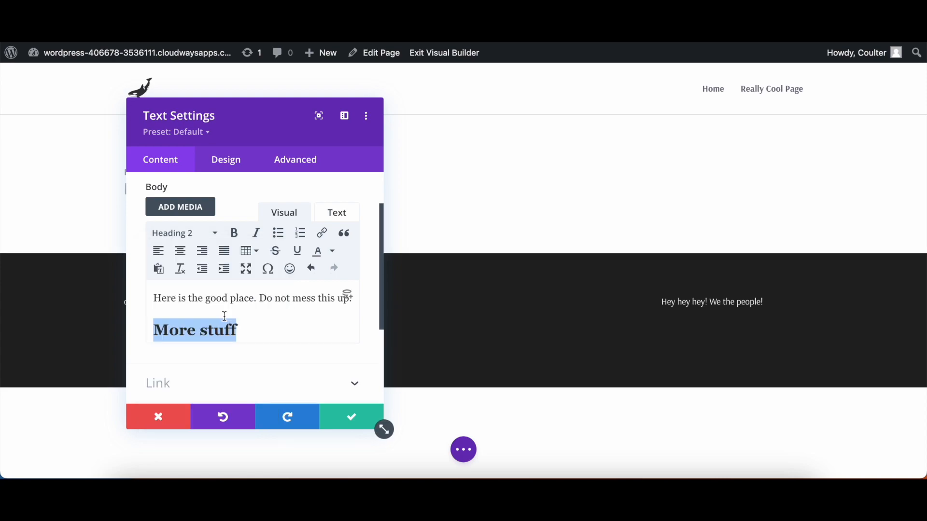
# Step: Examine the Text module's Link settings, including the choices offered for Module Link Target
pyautogui.click(260, 326)
pyautogui.scroll(-3, 259, 325)
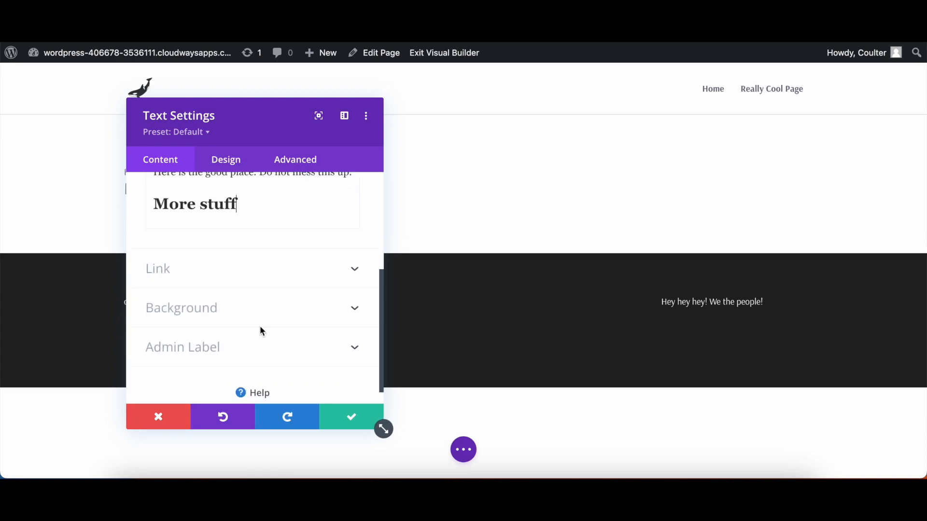
pyautogui.click(276, 269)
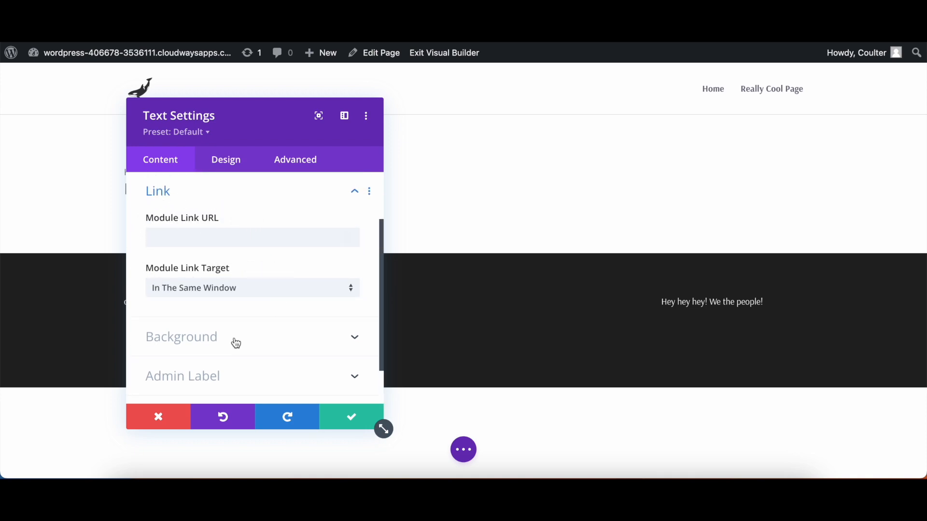
pyautogui.click(251, 289)
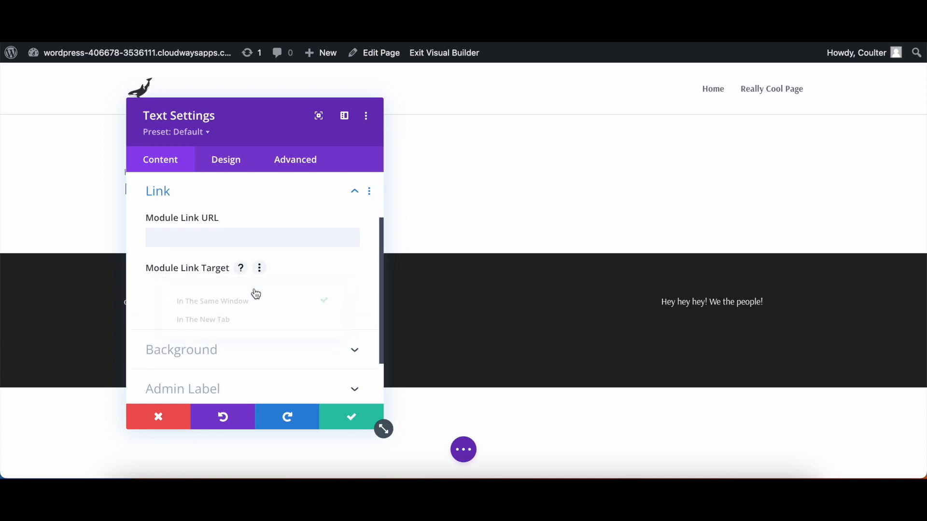
pyautogui.click(137, 271)
pyautogui.scroll(-2, 230, 304)
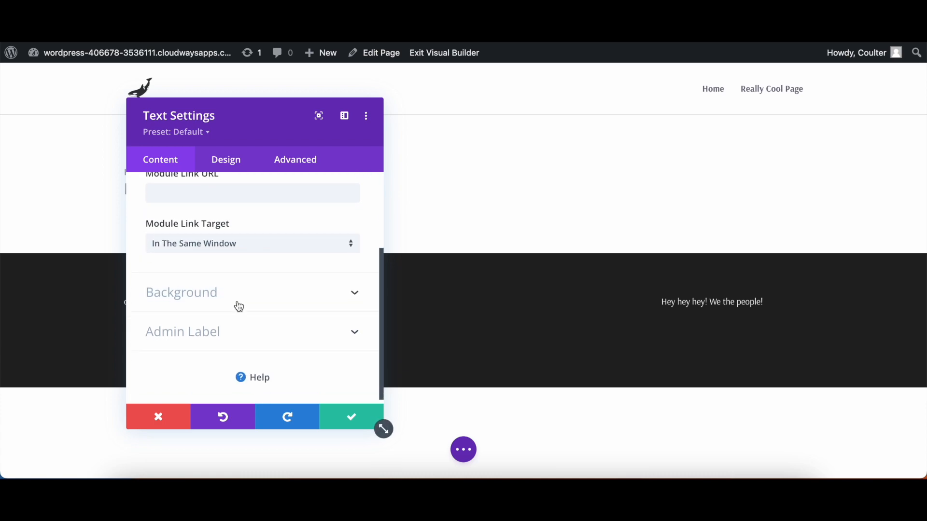
# Step: Try #abdae6 and orange as the Text module's background colour, reset it to transparent, and view the background gradient option
pyautogui.click(244, 305)
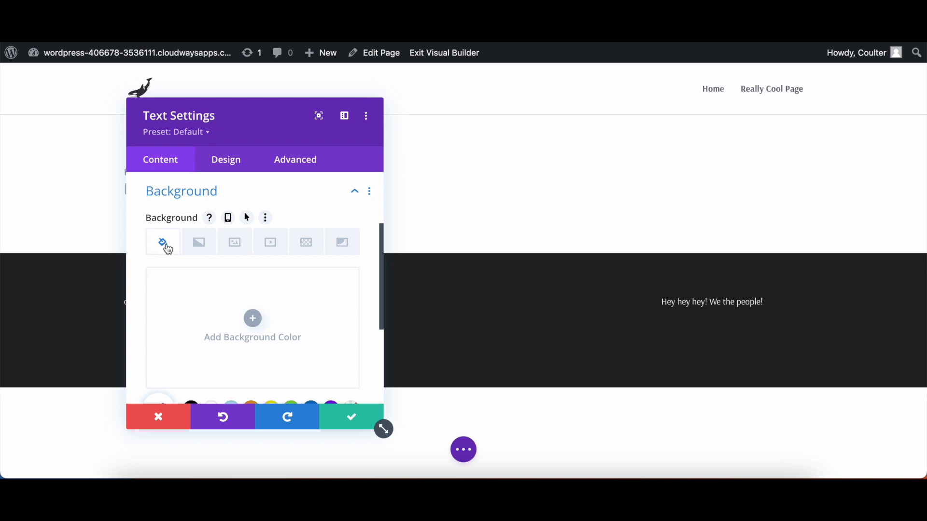
pyautogui.moveTo(235, 114); pyautogui.dragTo(209, 90)
pyautogui.scroll(-1, 241, 360)
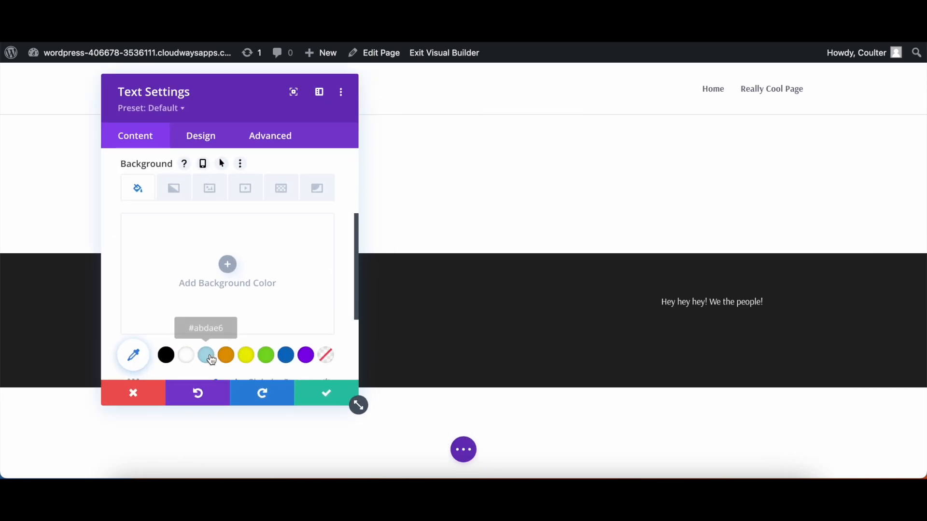
pyautogui.click(206, 355)
pyautogui.click(234, 360)
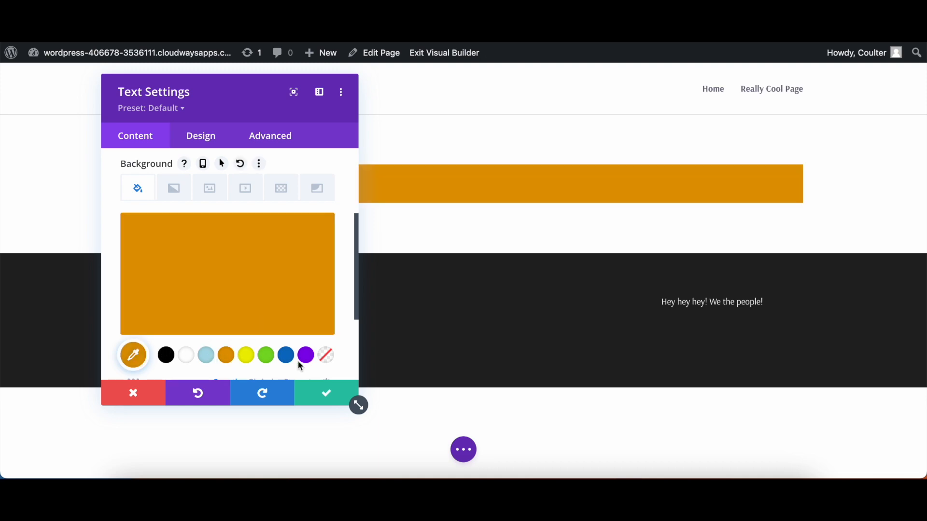
pyautogui.click(327, 356)
pyautogui.click(169, 190)
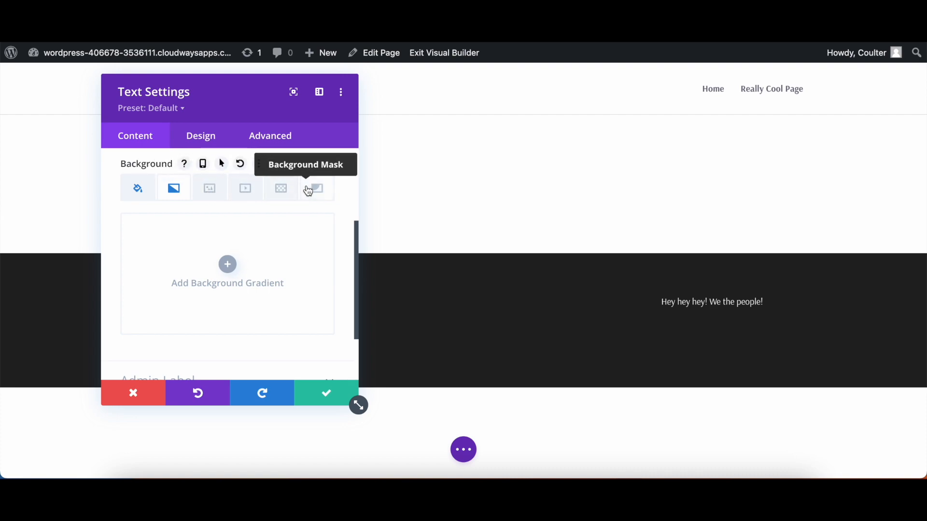
pyautogui.scroll(-1, 308, 188)
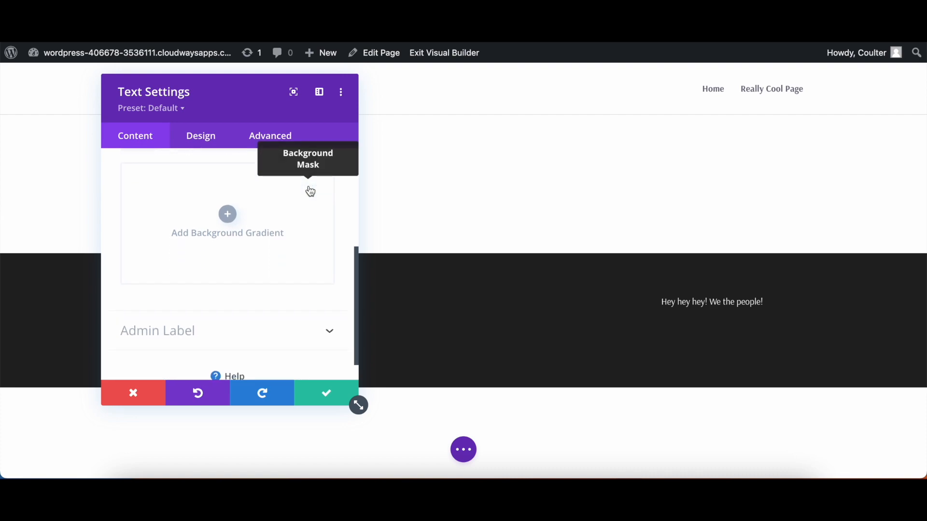
# Step: Set the Text module's Admin Label to "Beginner" and save the module settings
pyautogui.click(188, 322)
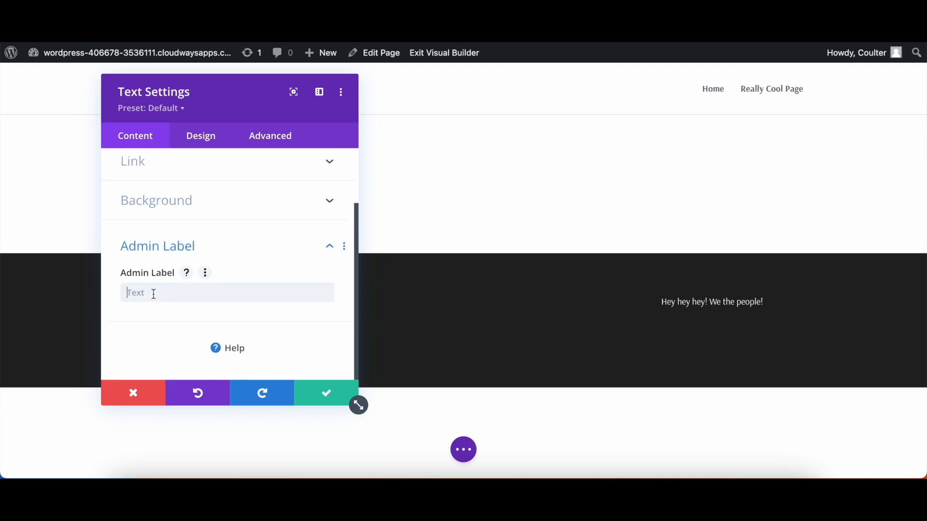
pyautogui.moveTo(249, 105); pyautogui.dragTo(617, 151)
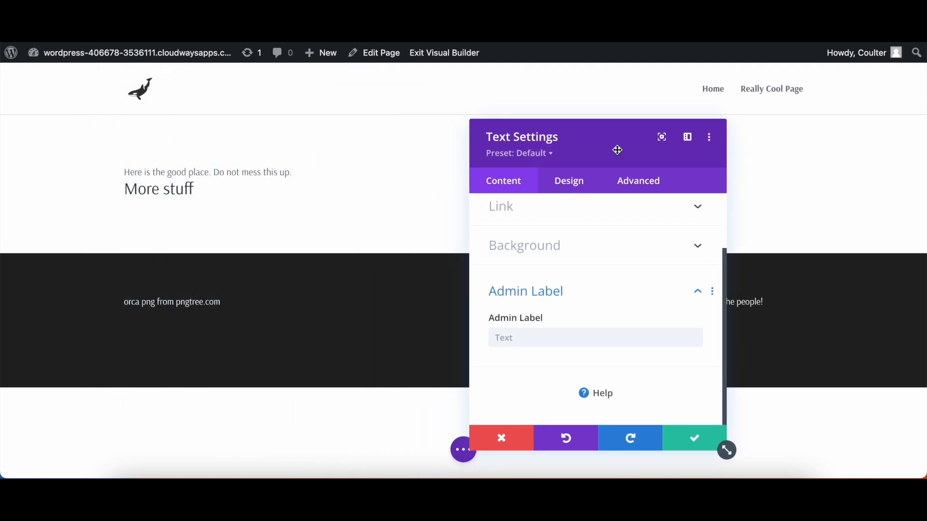
pyautogui.click(512, 336)
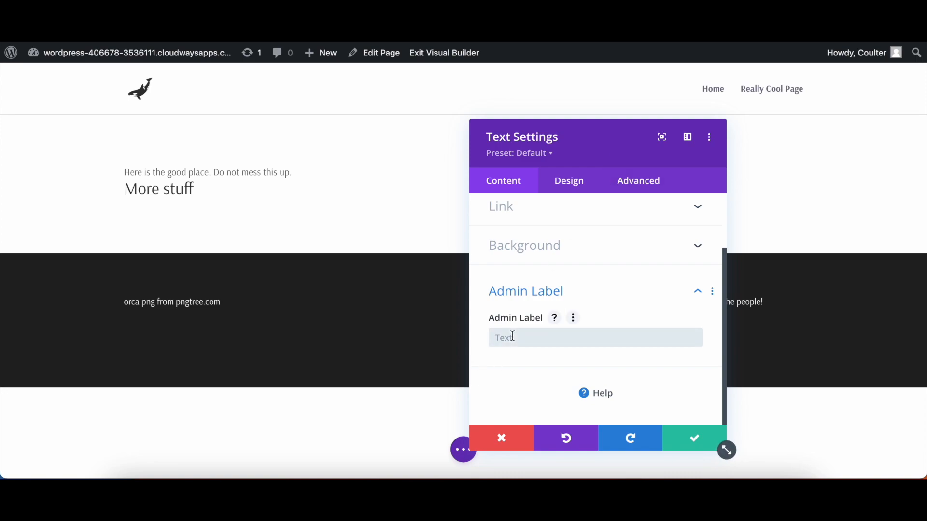
pyautogui.write('Beginner')
pyautogui.click(695, 438)
# Step: Check the labelled Text module in the page's wireframe view and return to the desktop view
pyautogui.click(473, 454)
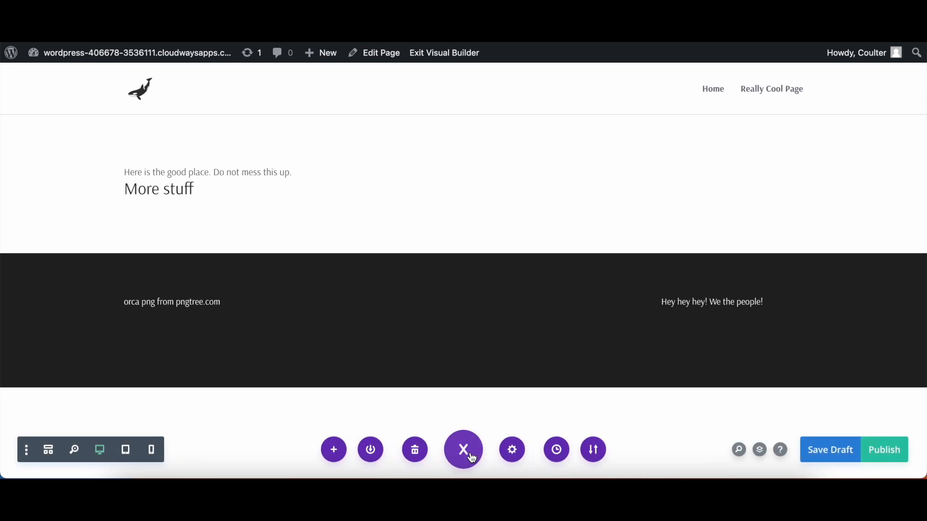
pyautogui.click(51, 452)
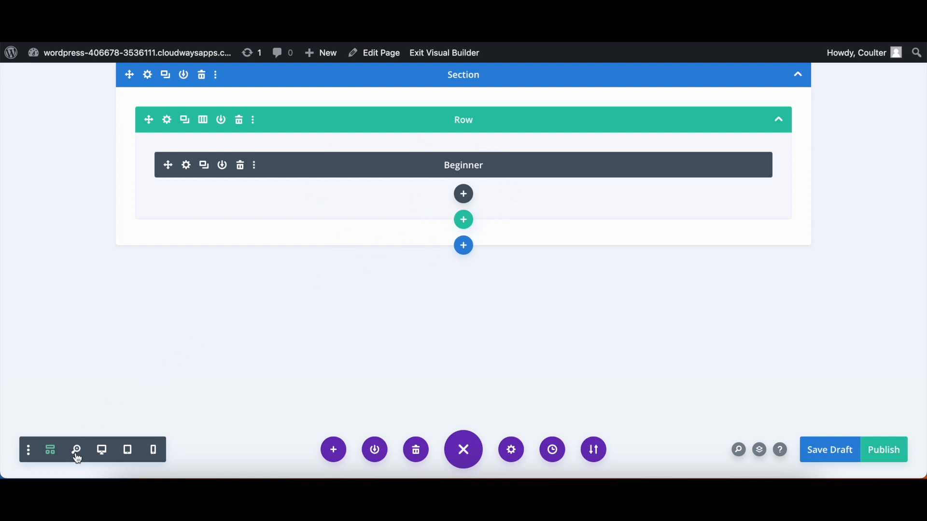
pyautogui.click(100, 453)
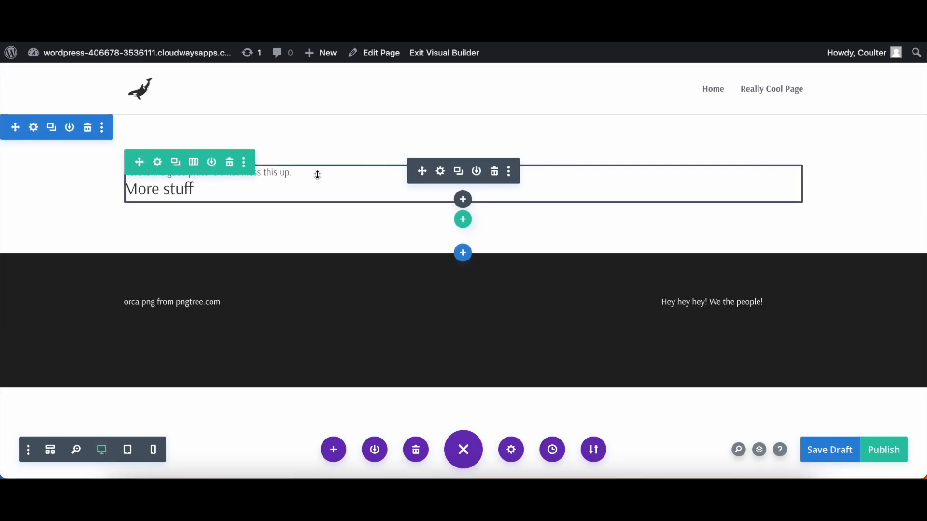
# Step: Reopen the settings of the Text module containing the "More stuff" heading
pyautogui.click(441, 173)
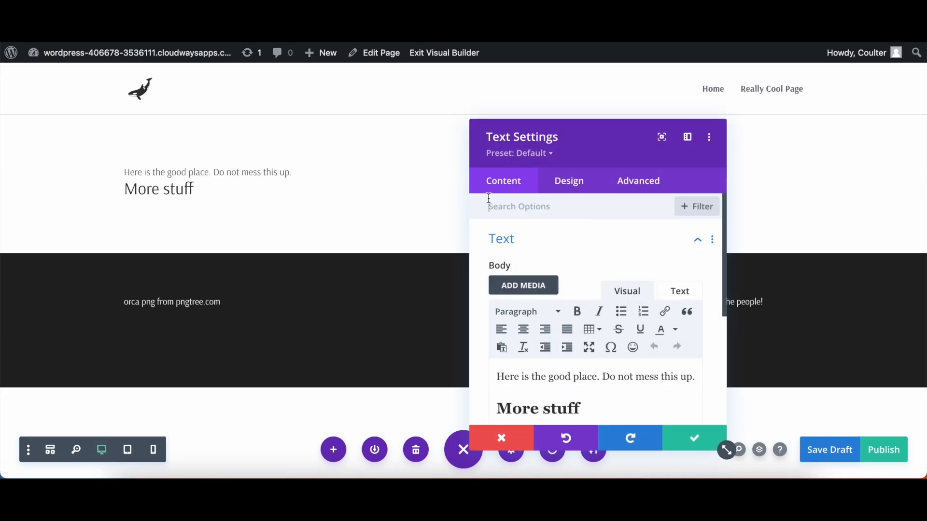
# Step: Set the text module's body text font to ABeeZee with a Bold weight
pyautogui.click(555, 183)
pyautogui.scroll(-5, 574, 304)
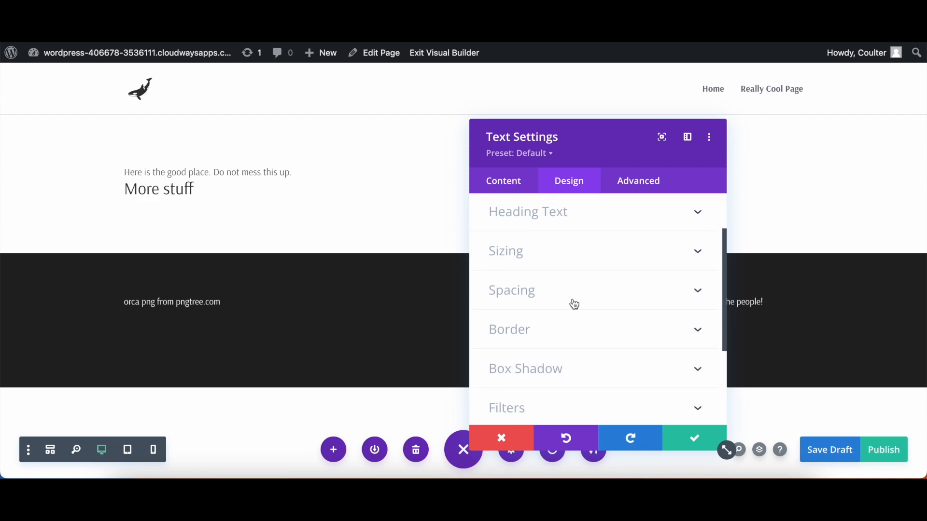
pyautogui.scroll(5, 575, 304)
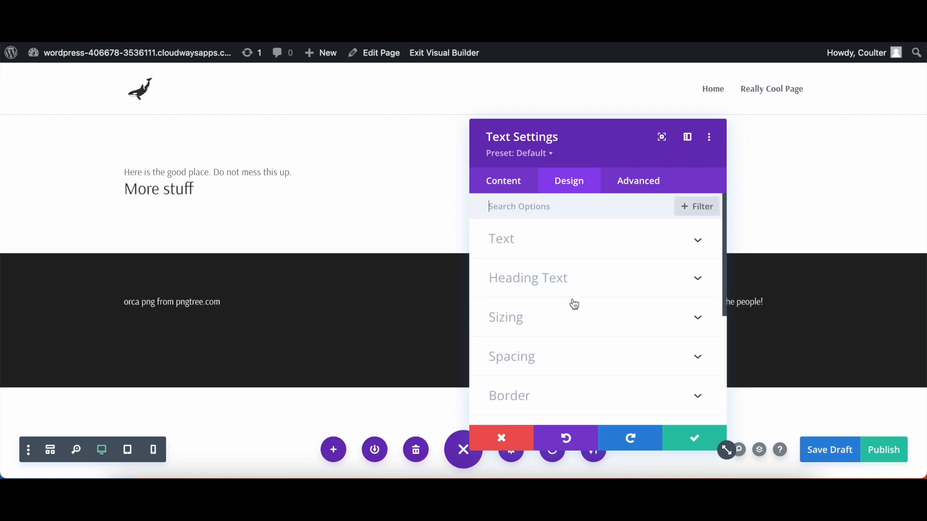
pyautogui.click(615, 240)
pyautogui.scroll(-1, 533, 328)
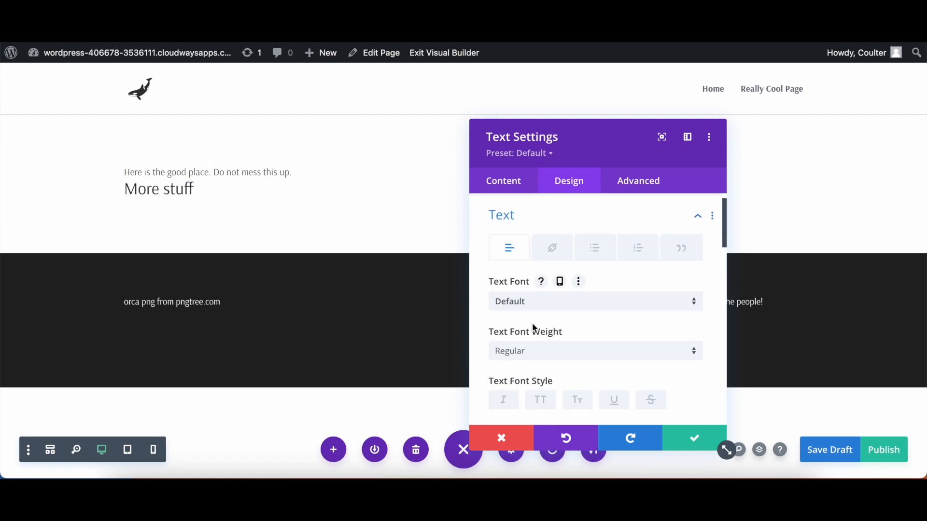
pyautogui.scroll(-1, 499, 335)
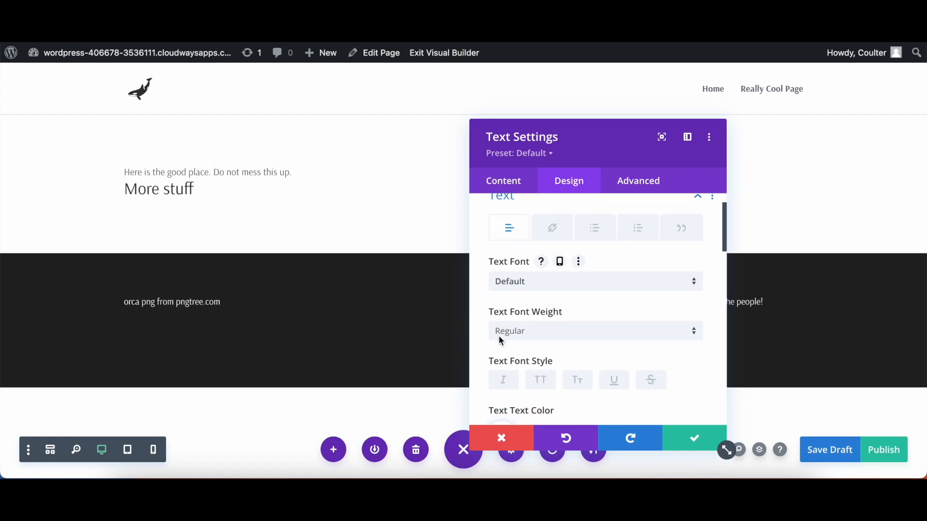
pyautogui.click(567, 291)
pyautogui.click(526, 196)
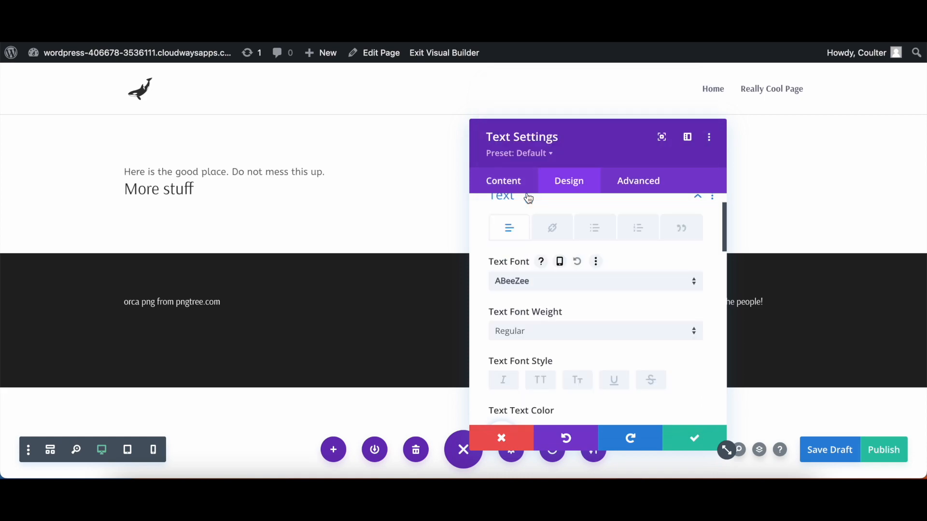
pyautogui.click(552, 335)
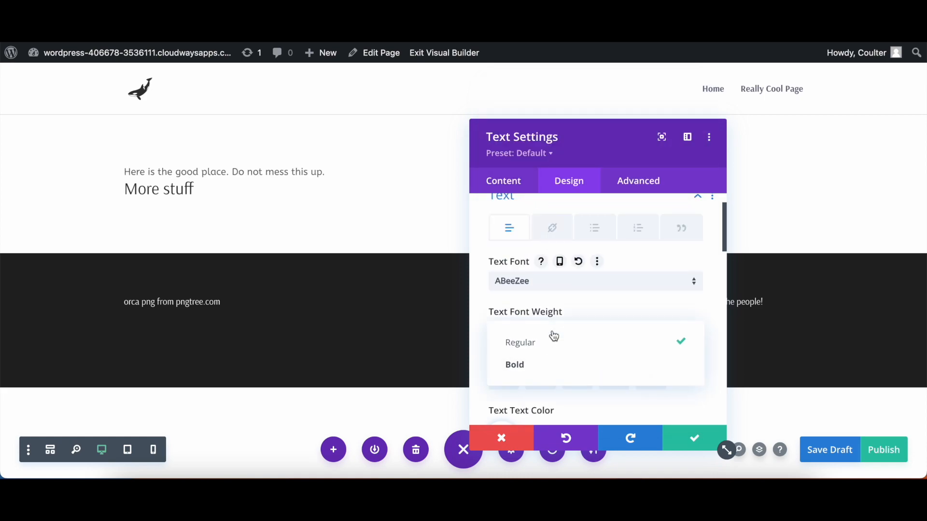
pyautogui.click(534, 370)
# Step: Increase the body text size to 32px
pyautogui.scroll(-2, 534, 367)
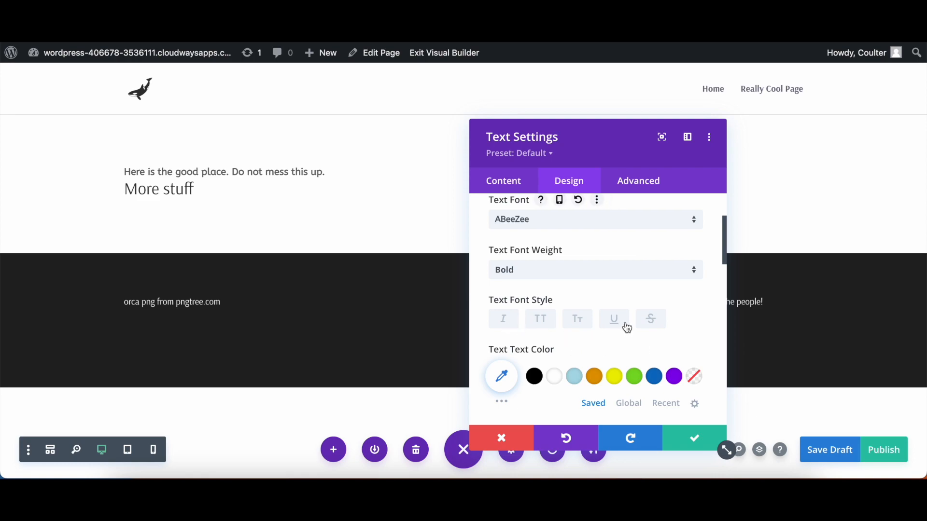
pyautogui.scroll(-2, 652, 314)
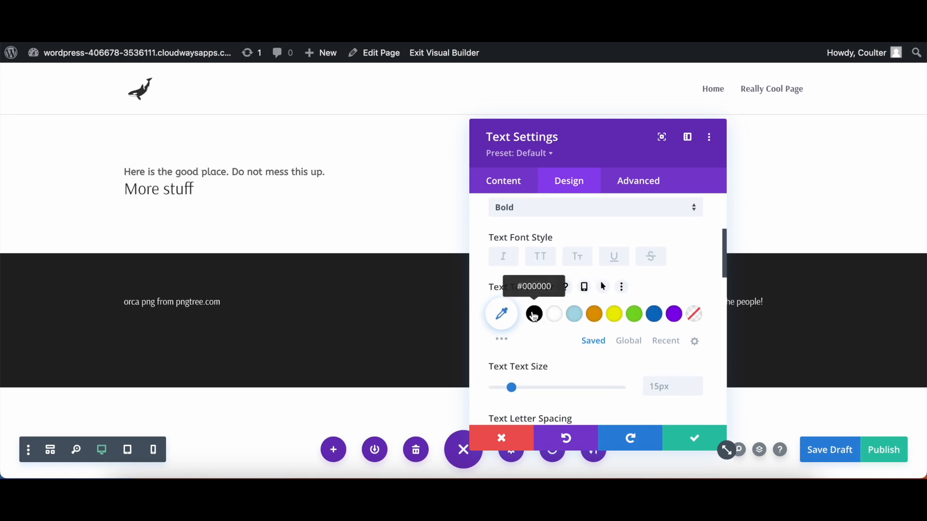
pyautogui.scroll(-1, 574, 323)
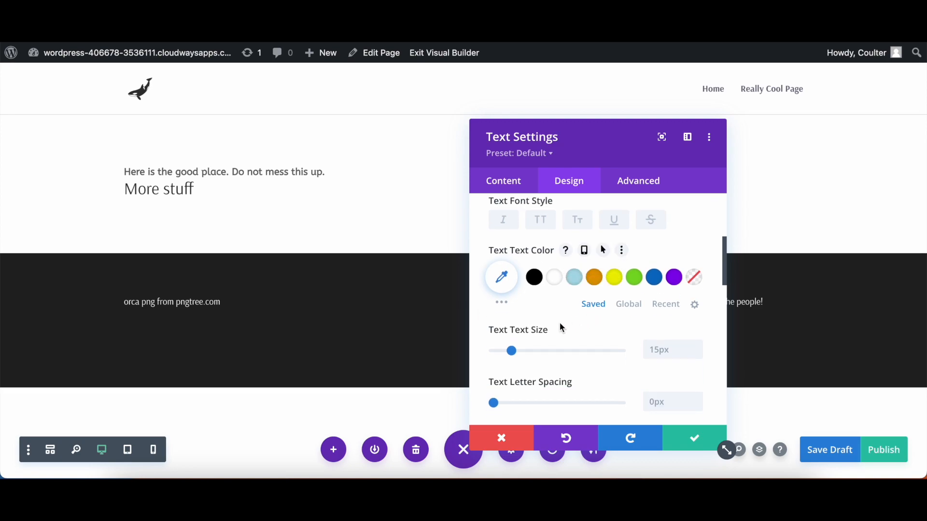
pyautogui.moveTo(514, 354); pyautogui.dragTo(536, 355)
# Step: Try a 15px letter spacing on the body text and return it to 0px
pyautogui.scroll(-1, 560, 366)
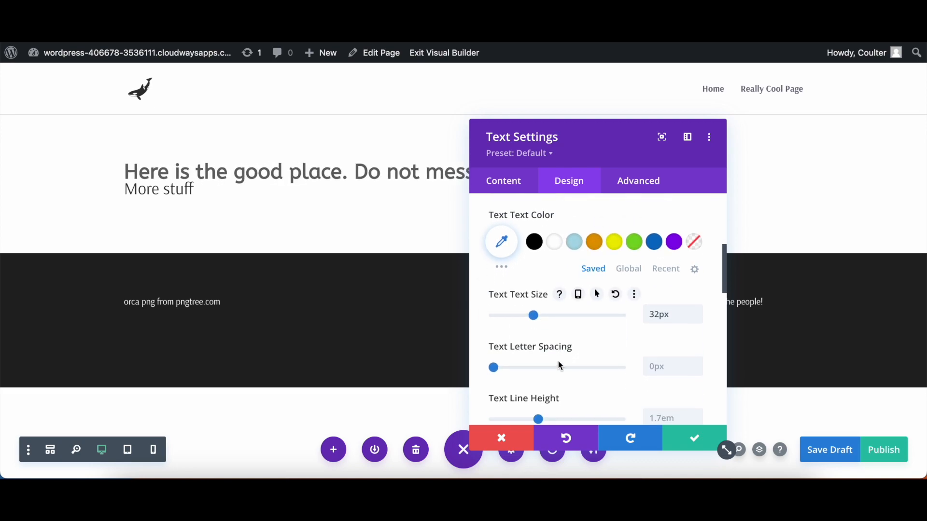
pyautogui.moveTo(496, 373); pyautogui.dragTo(515, 375)
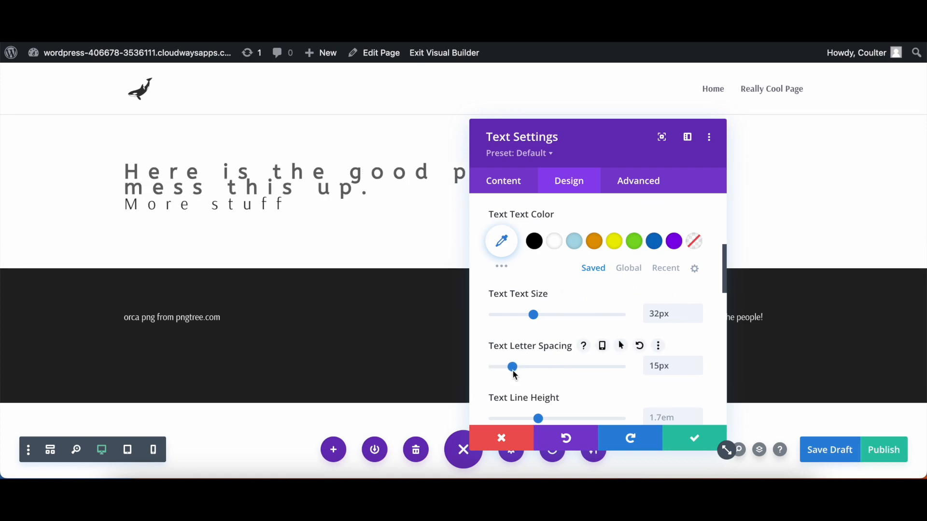
pyautogui.moveTo(490, 370); pyautogui.dragTo(485, 370)
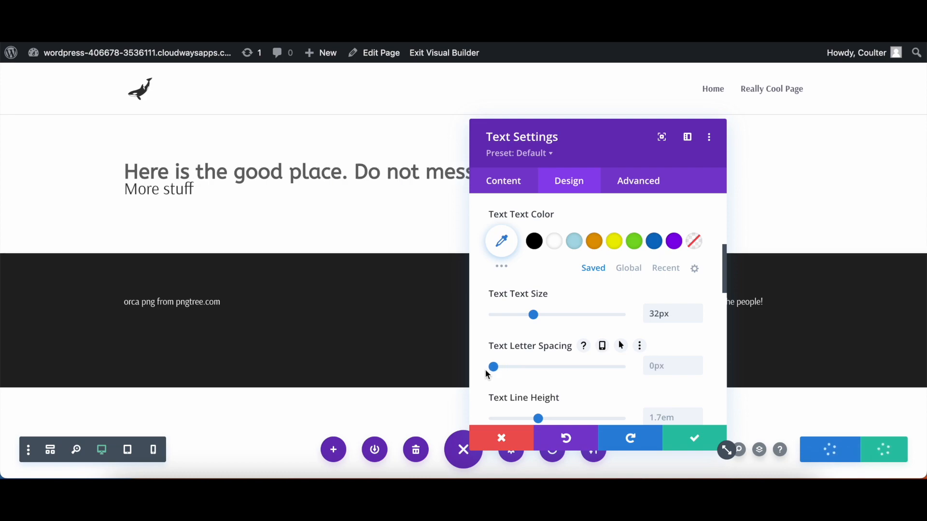
# Step: Increase the body text's line height to 2.2em
pyautogui.scroll(-1, 488, 375)
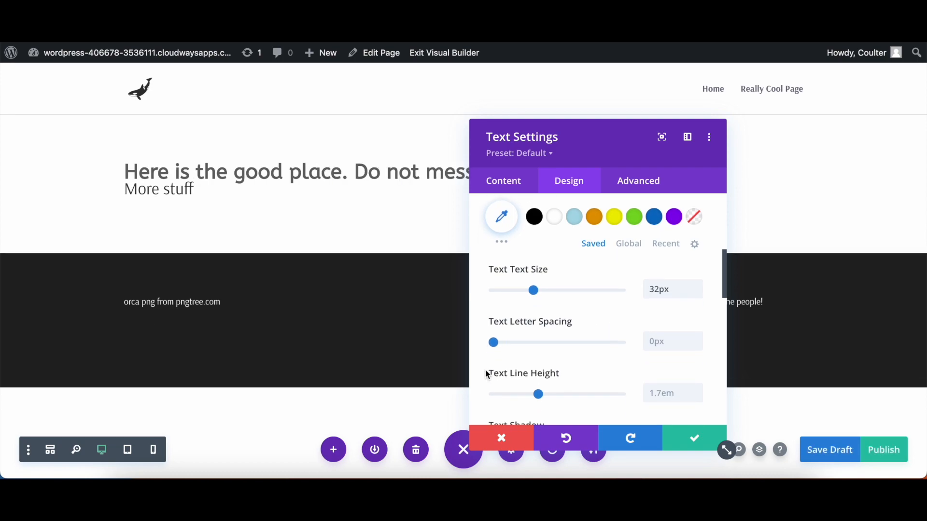
pyautogui.moveTo(538, 394); pyautogui.dragTo(557, 395)
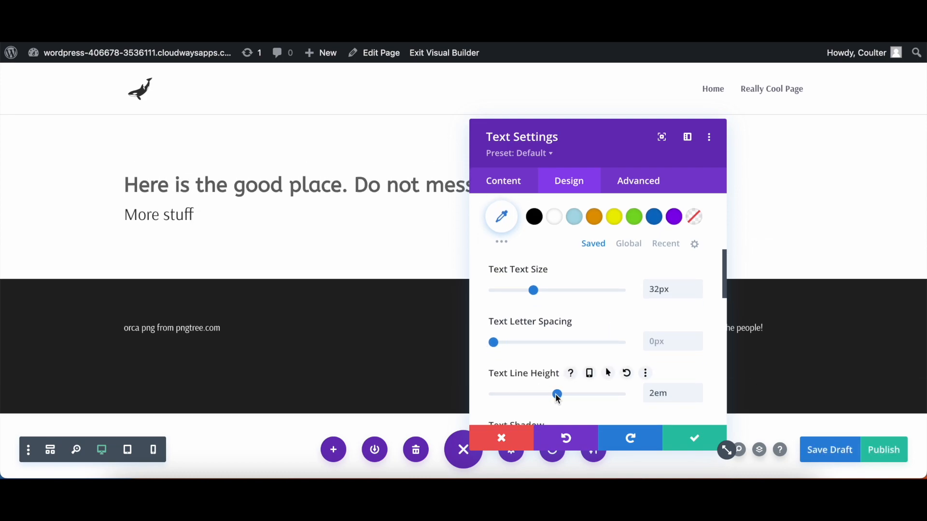
pyautogui.moveTo(555, 394); pyautogui.dragTo(570, 395)
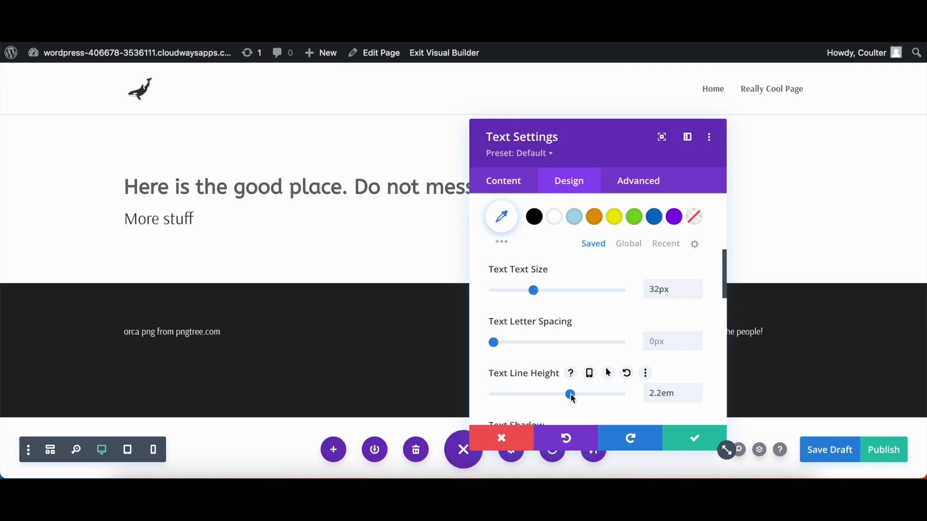
# Step: Try center alignment on the body text and return it to left alignment
pyautogui.scroll(-6, 572, 334)
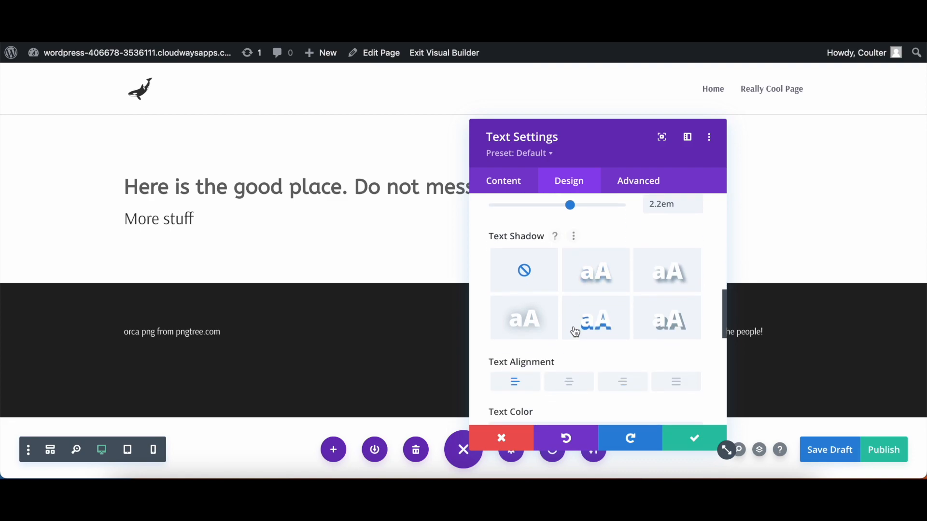
pyautogui.click(569, 390)
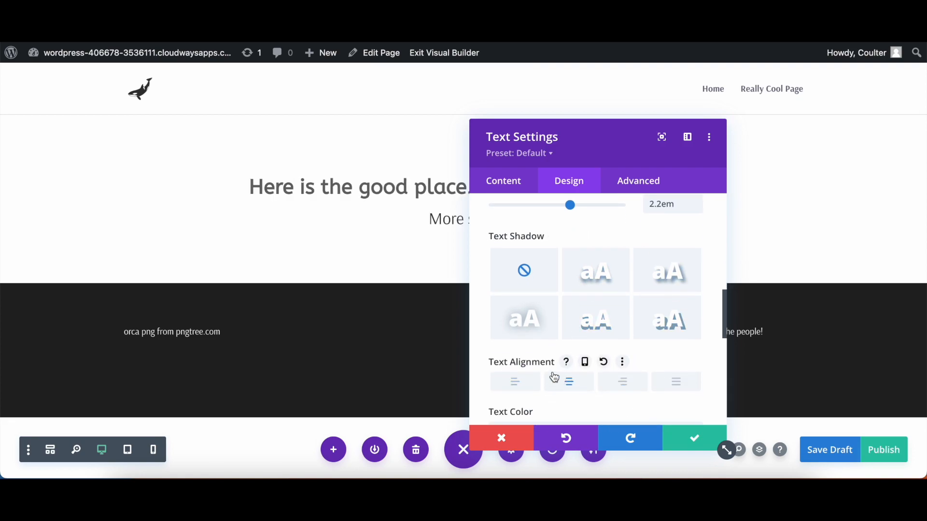
pyautogui.click(513, 383)
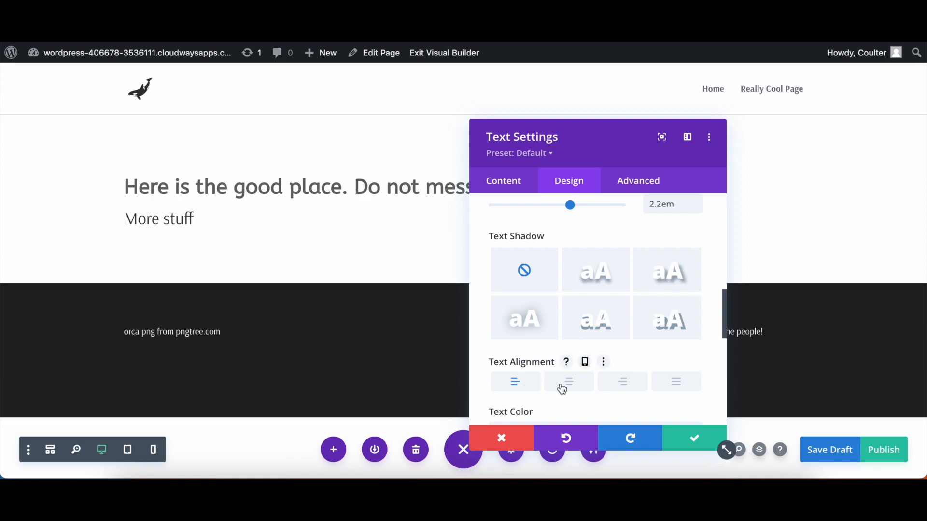
# Step: Try the Light text color option and switch the text color back to Dark
pyautogui.scroll(-3, 615, 390)
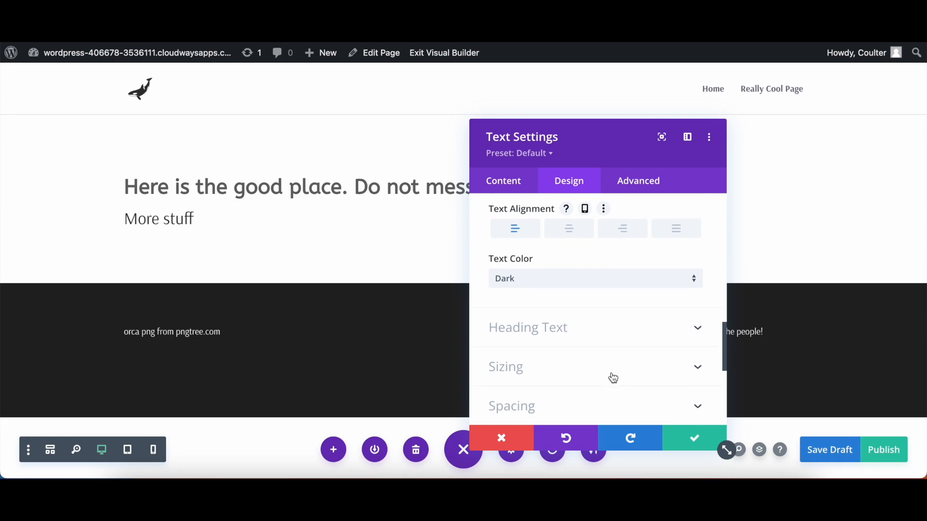
pyautogui.click(598, 276)
pyautogui.click(579, 291)
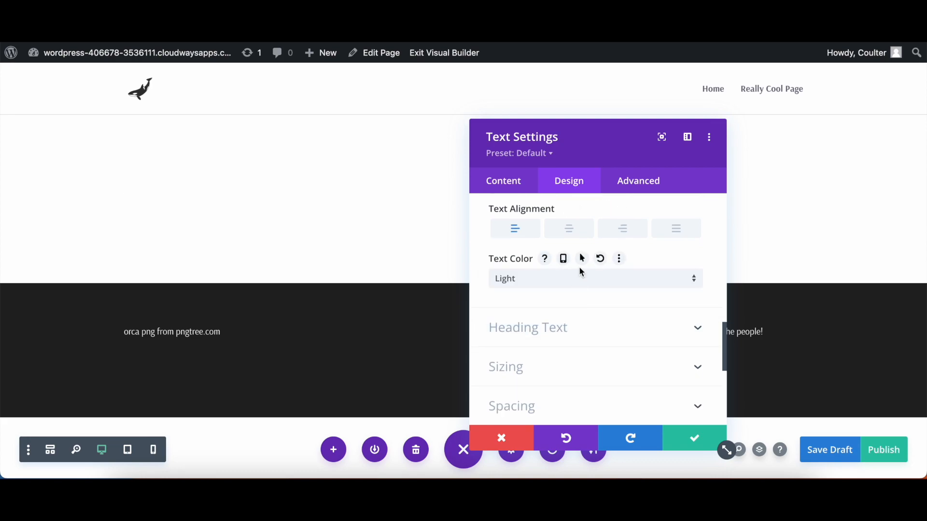
pyautogui.click(581, 275)
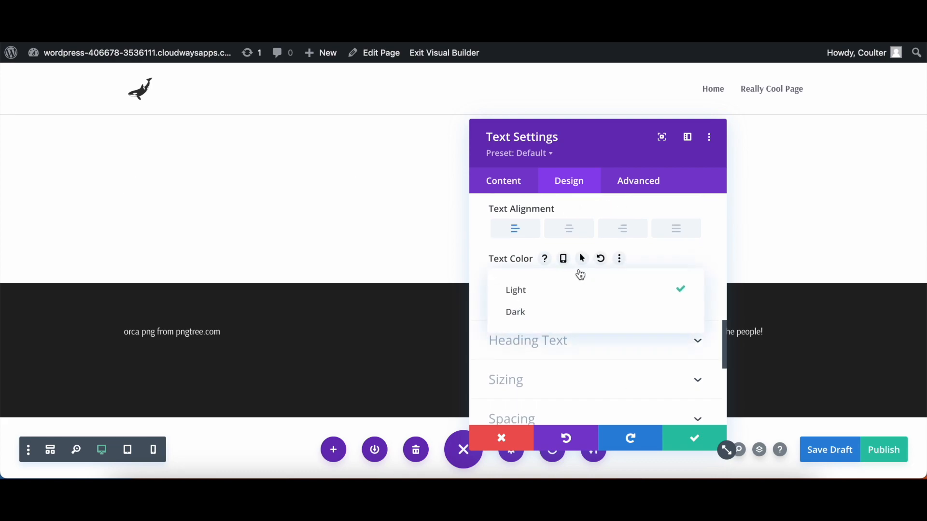
pyautogui.click(544, 314)
# Step: Set the Heading 2 font to Abril Fatface with a Bold weight
pyautogui.scroll(-2, 542, 312)
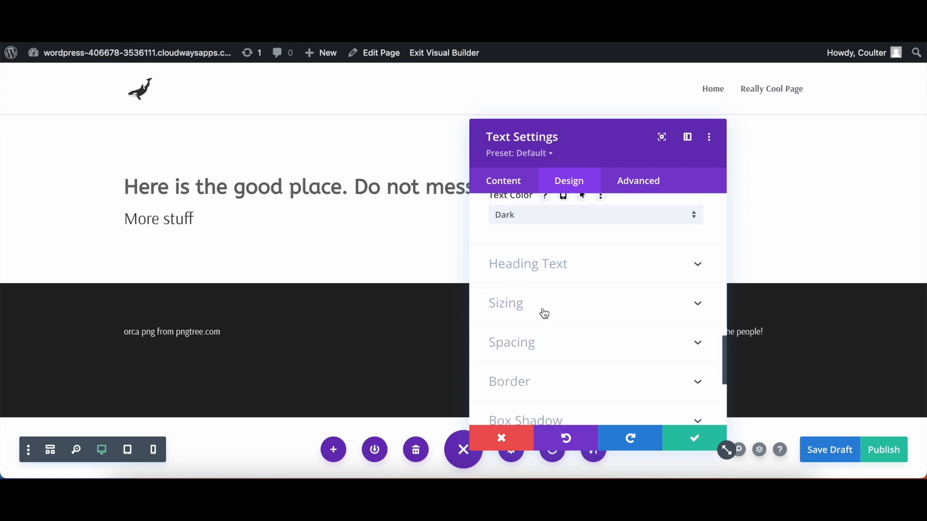
pyautogui.click(493, 261)
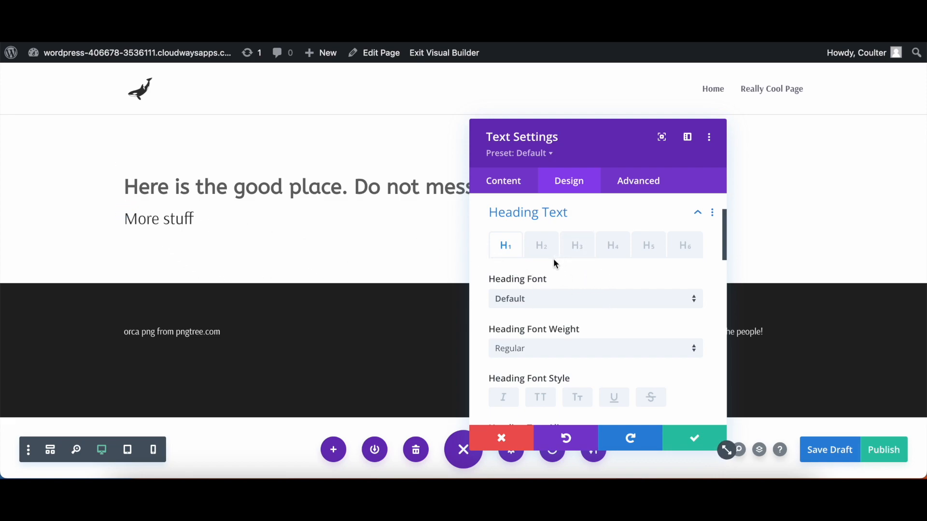
pyautogui.click(540, 247)
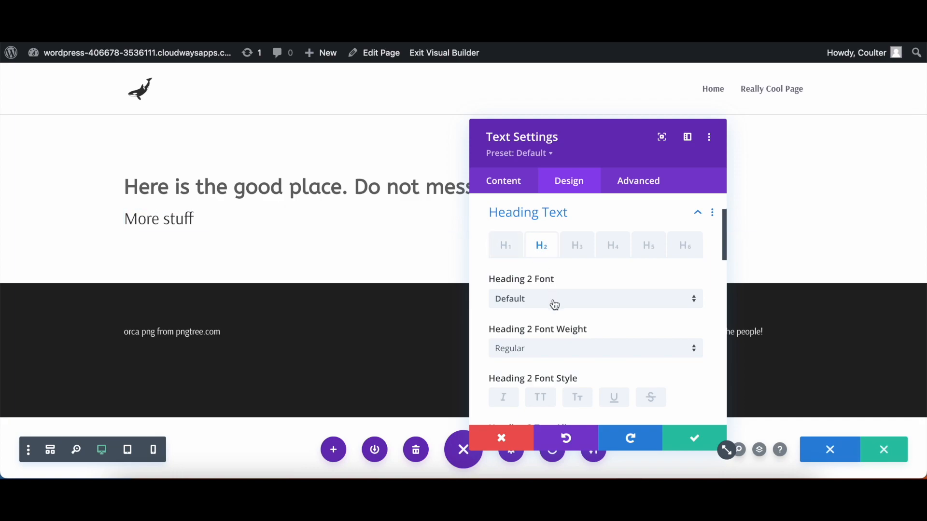
pyautogui.click(554, 301)
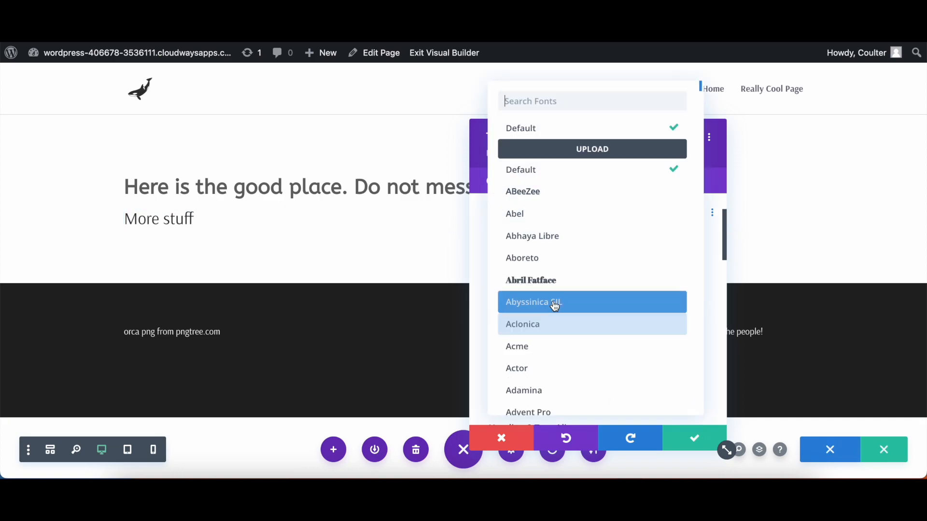
pyautogui.click(601, 284)
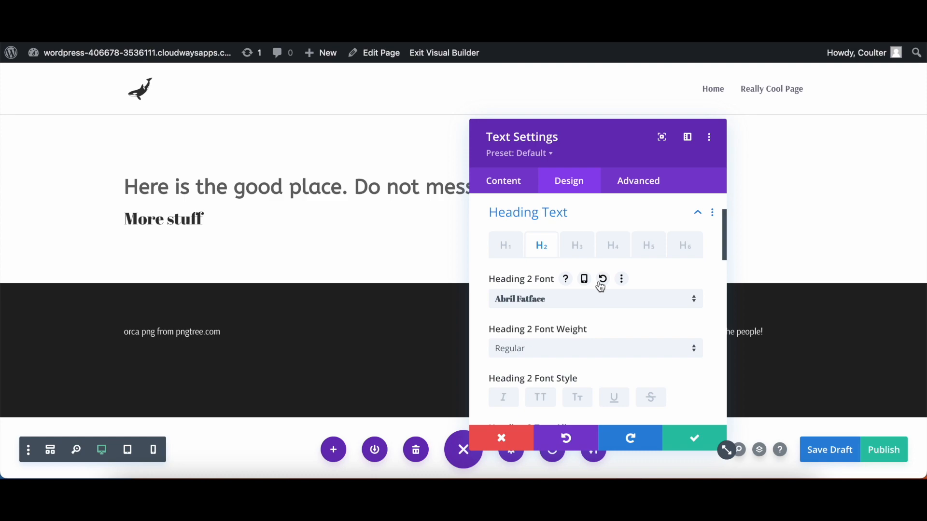
pyautogui.scroll(-3, 575, 322)
pyautogui.click(574, 296)
pyautogui.click(575, 320)
# Step: Make the Heading 2 text italic and center-align it
pyautogui.scroll(-2, 573, 322)
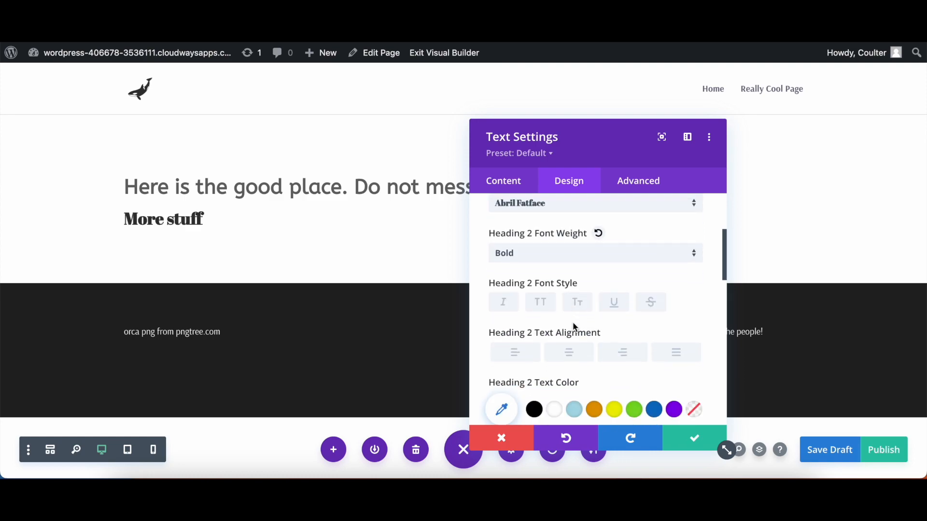
pyautogui.click(503, 270)
pyautogui.scroll(-1, 502, 268)
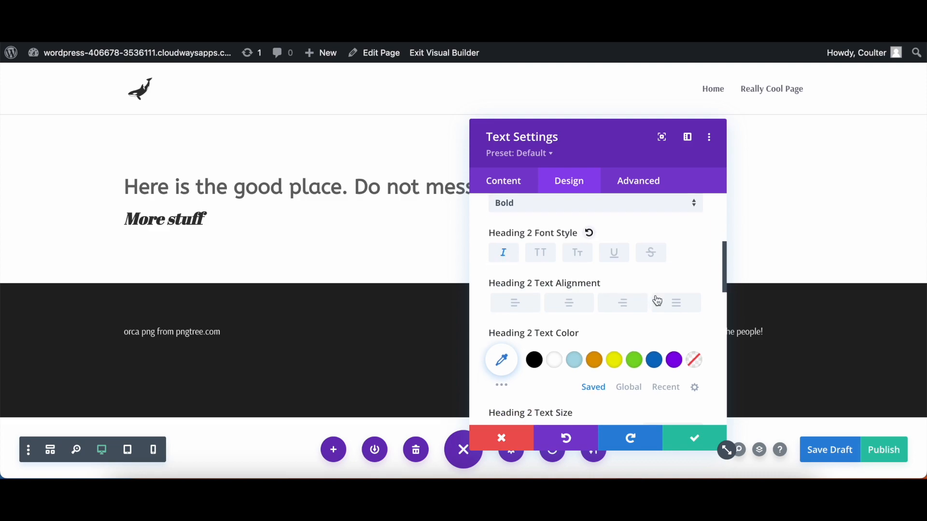
pyautogui.click(676, 305)
pyautogui.click(570, 303)
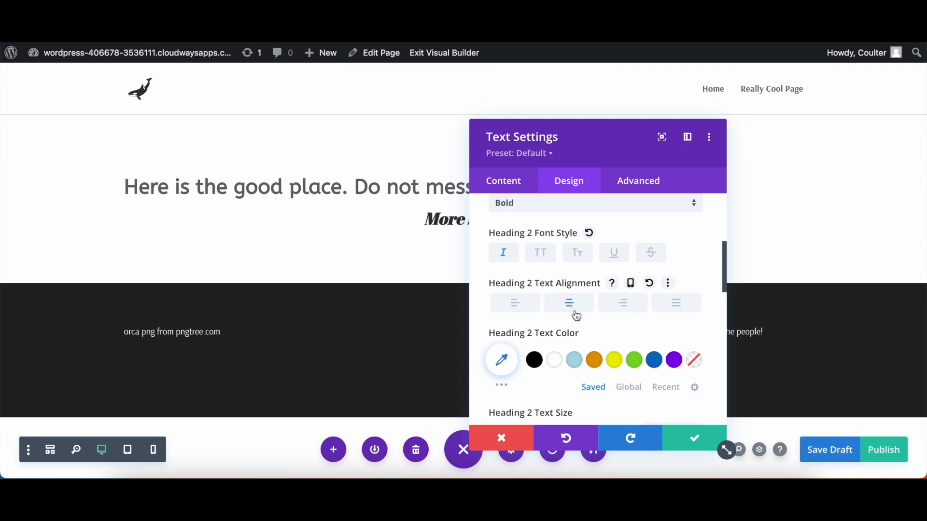
# Step: Move the settings window clear of the page text and set the text module's width to 100% in the sizing options
pyautogui.scroll(-4, 575, 315)
pyautogui.scroll(-4, 534, 328)
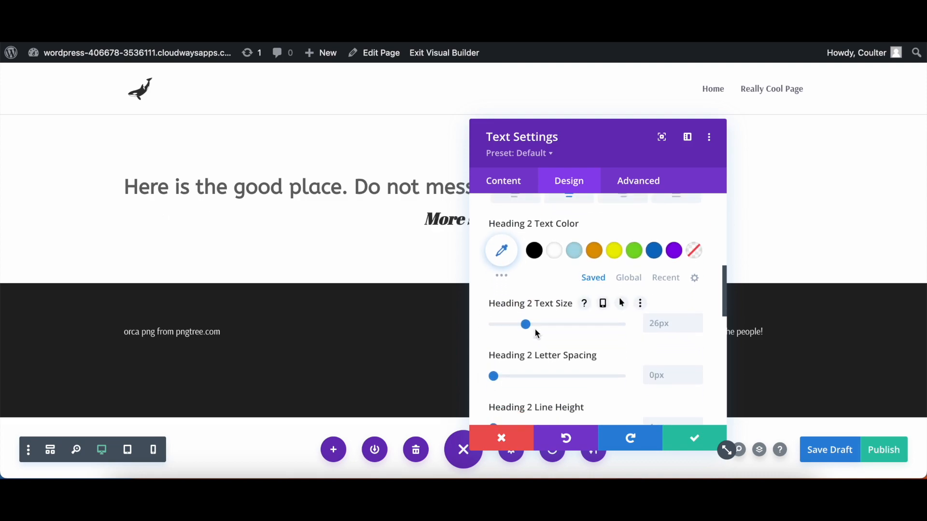
pyautogui.scroll(8, 535, 328)
pyautogui.scroll(8, 534, 329)
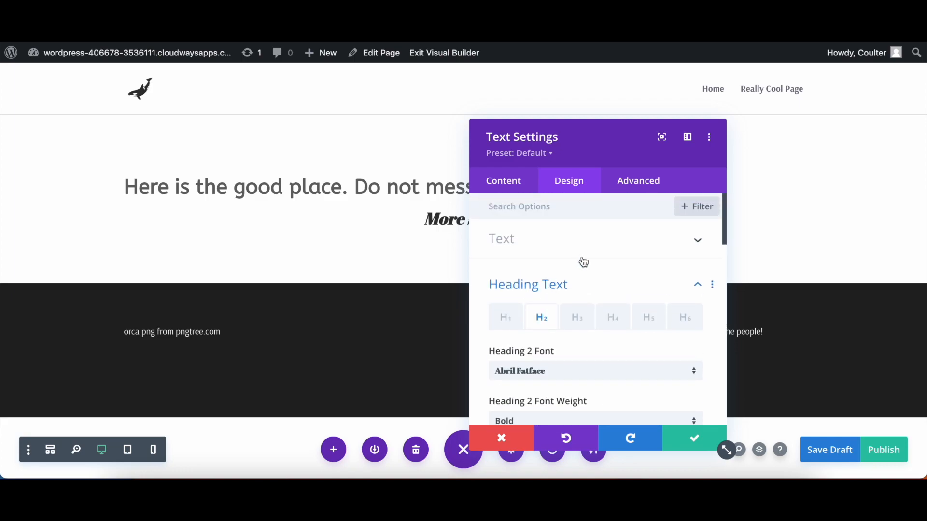
pyautogui.scroll(-10, 589, 301)
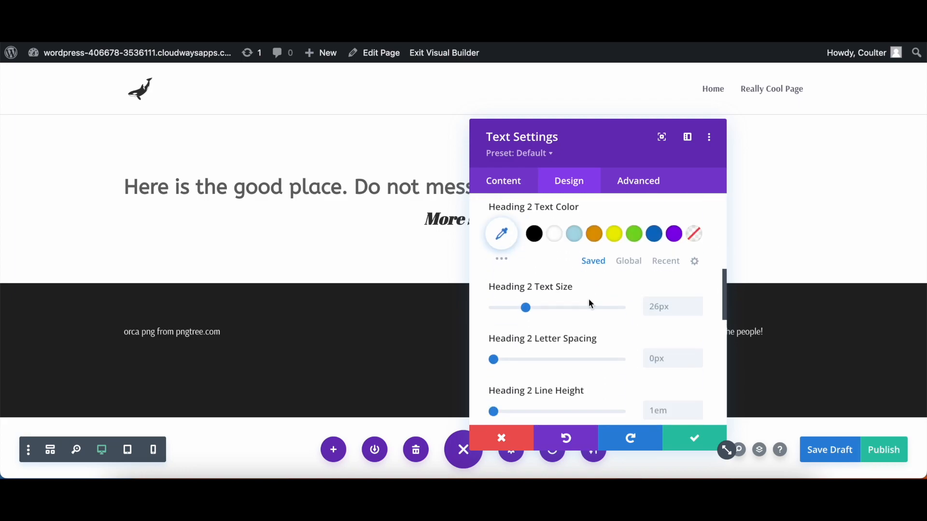
pyautogui.scroll(-3, 590, 299)
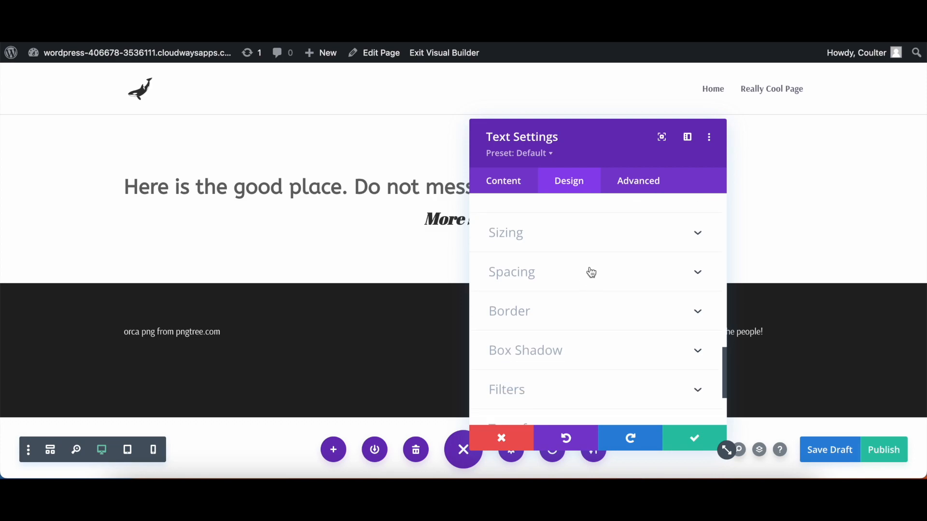
pyautogui.click(594, 229)
pyautogui.moveTo(590, 143); pyautogui.dragTo(760, 131)
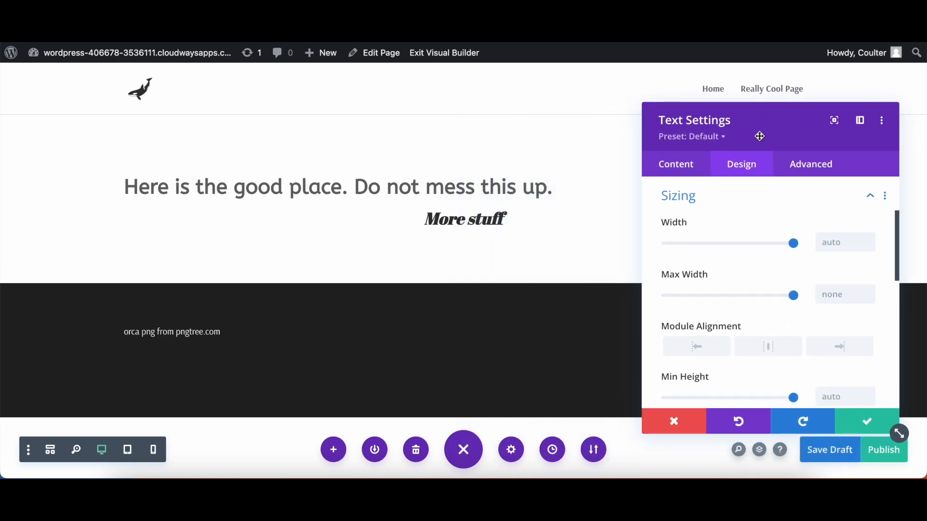
pyautogui.moveTo(796, 241); pyautogui.dragTo(827, 255)
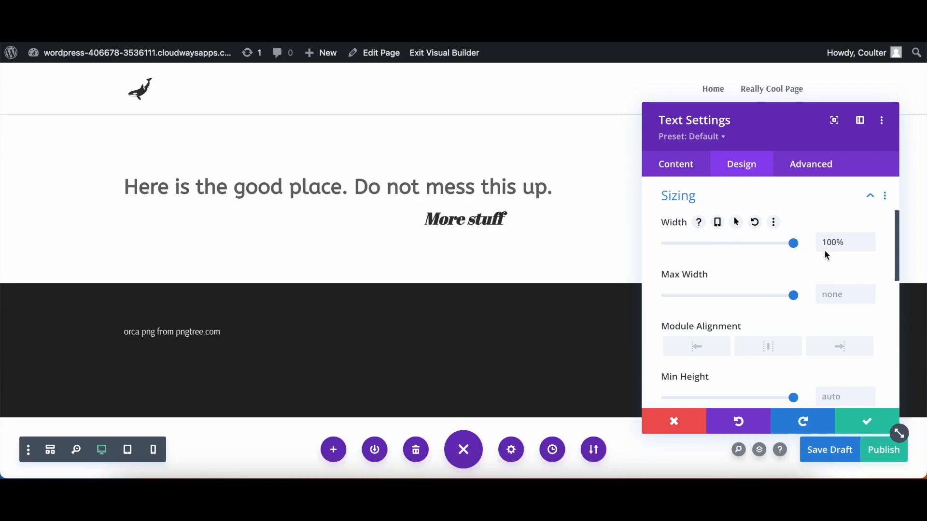
# Step: Limit the text module's max width to 67% with its width at 100%
pyautogui.moveTo(793, 295); pyautogui.dragTo(711, 296)
pyautogui.moveTo(793, 242)
pyautogui.mouseDown()
pyautogui.moveTo(766, 248)
pyautogui.moveTo(810, 247)
pyautogui.mouseUp()
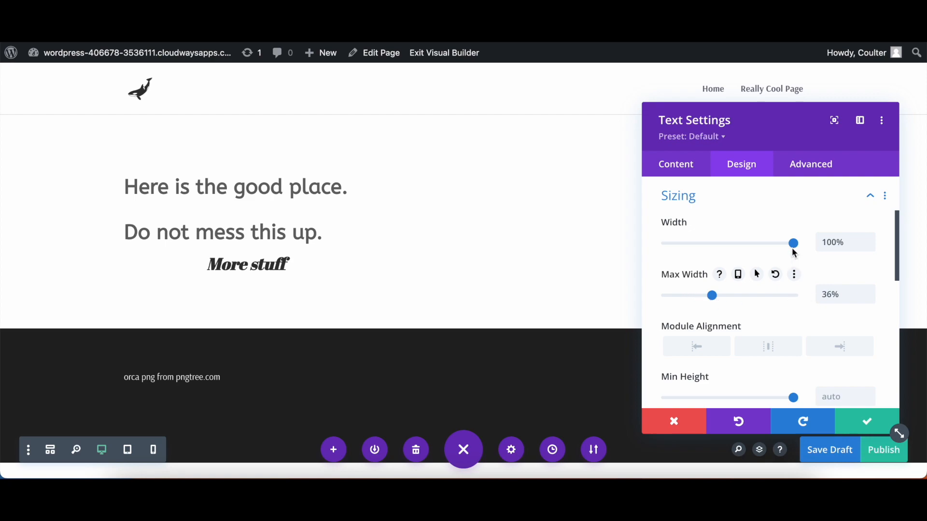
pyautogui.moveTo(793, 244)
pyautogui.mouseDown()
pyautogui.moveTo(618, 234)
pyautogui.moveTo(644, 246)
pyautogui.moveTo(803, 256)
pyautogui.mouseUp()
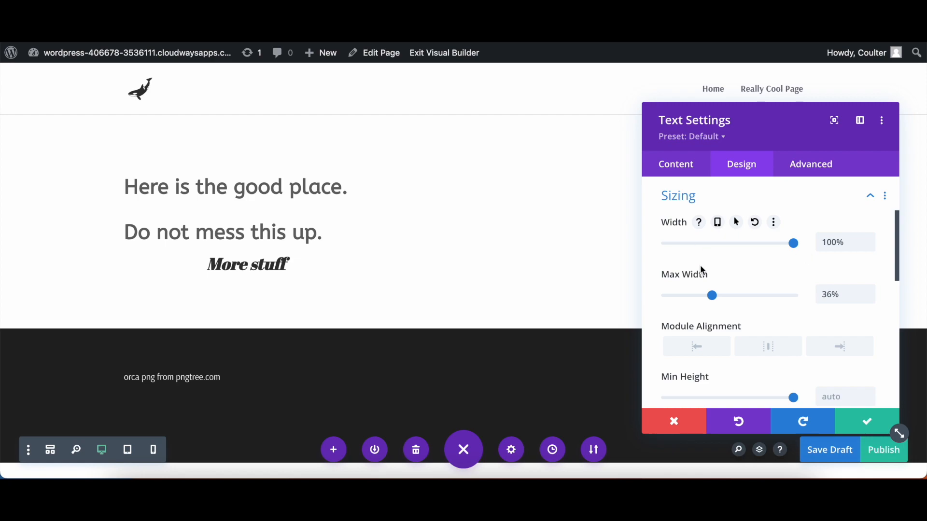
pyautogui.moveTo(714, 299); pyautogui.dragTo(752, 300)
pyautogui.moveTo(793, 243); pyautogui.dragTo(815, 257)
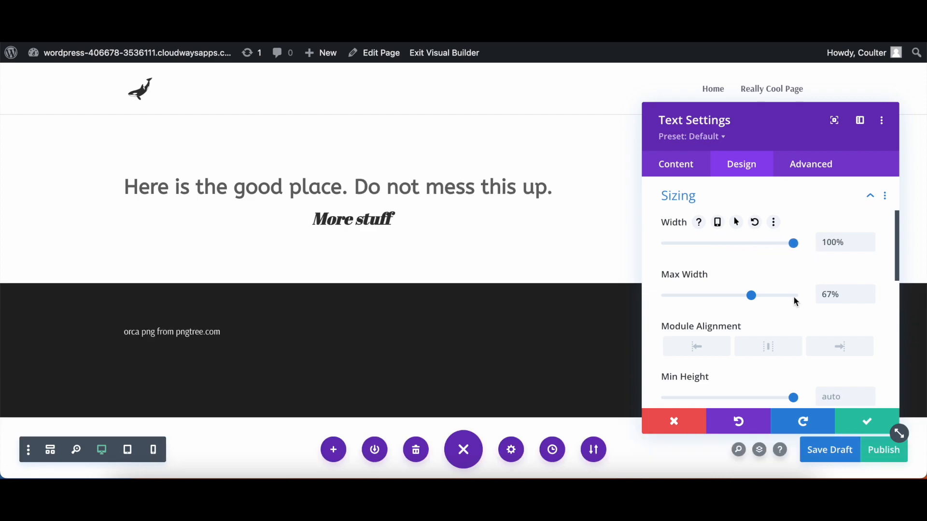
# Step: Set the text module's alignment to centered
pyautogui.scroll(-5, 796, 301)
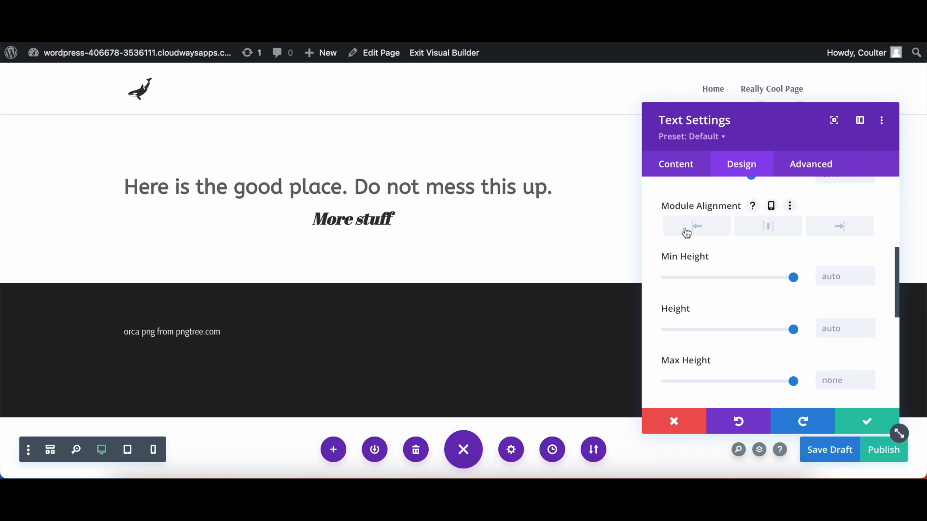
pyautogui.click(775, 232)
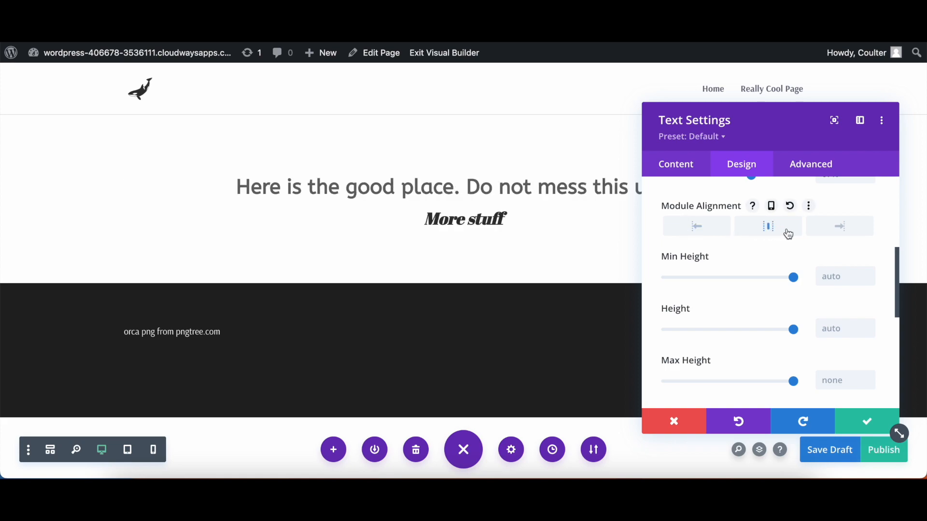
pyautogui.click(828, 235)
# Step: Try a module height of 1000px and clear the height value again
pyautogui.scroll(-2, 717, 275)
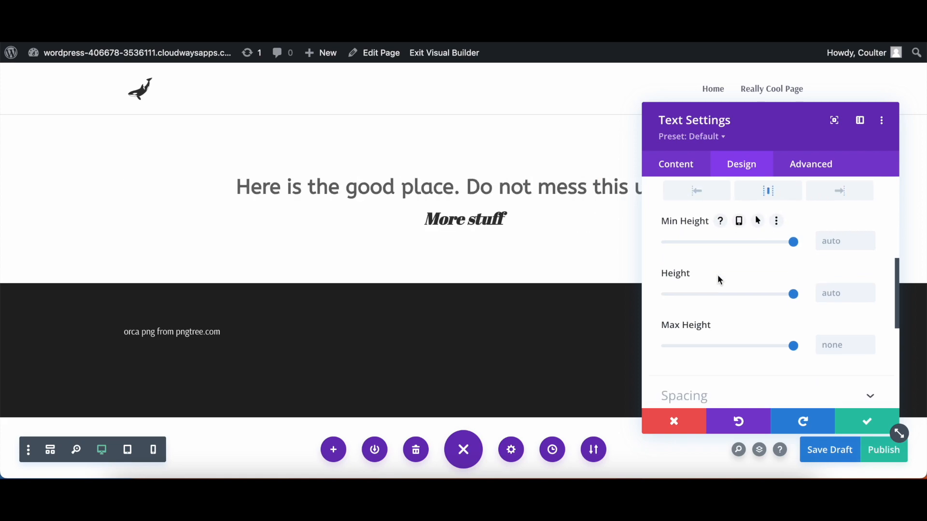
pyautogui.scroll(1, 718, 275)
pyautogui.moveTo(794, 321)
pyautogui.mouseDown()
pyautogui.moveTo(773, 324)
pyautogui.moveTo(808, 329)
pyautogui.mouseUp()
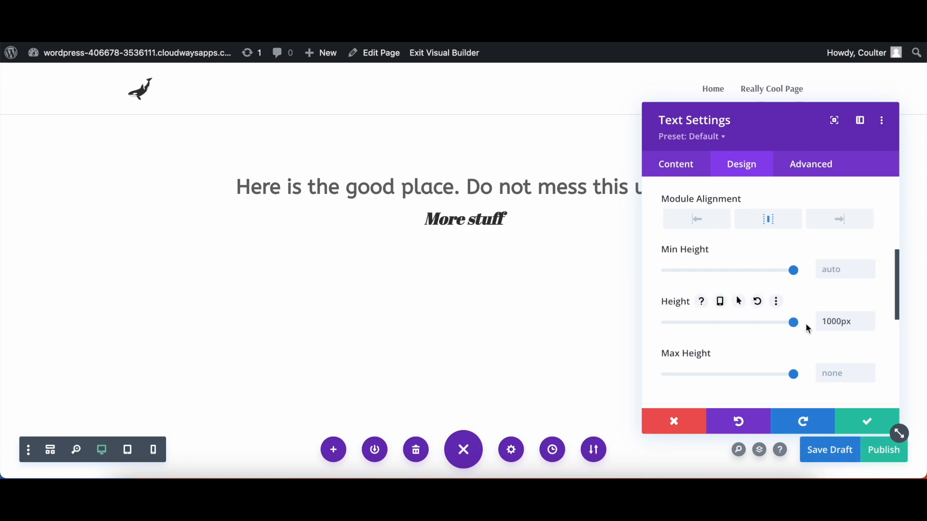
pyautogui.doubleClick(846, 324)
pyautogui.press('BackSpace')
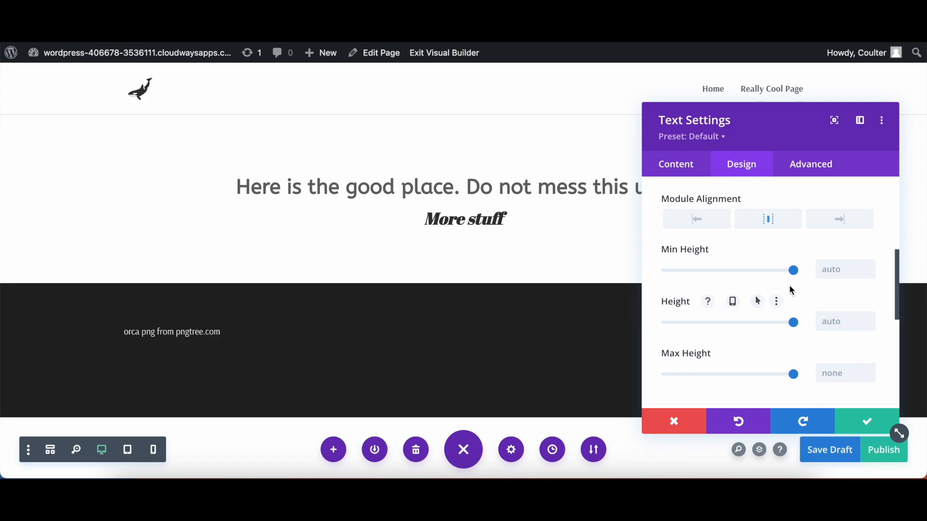
# Step: Set the text module's max height to 889px and its height to 1000px
pyautogui.scroll(3, 746, 205)
pyautogui.scroll(-5, 747, 208)
pyautogui.moveTo(792, 303)
pyautogui.mouseDown()
pyautogui.moveTo(757, 309)
pyautogui.moveTo(776, 311)
pyautogui.mouseUp()
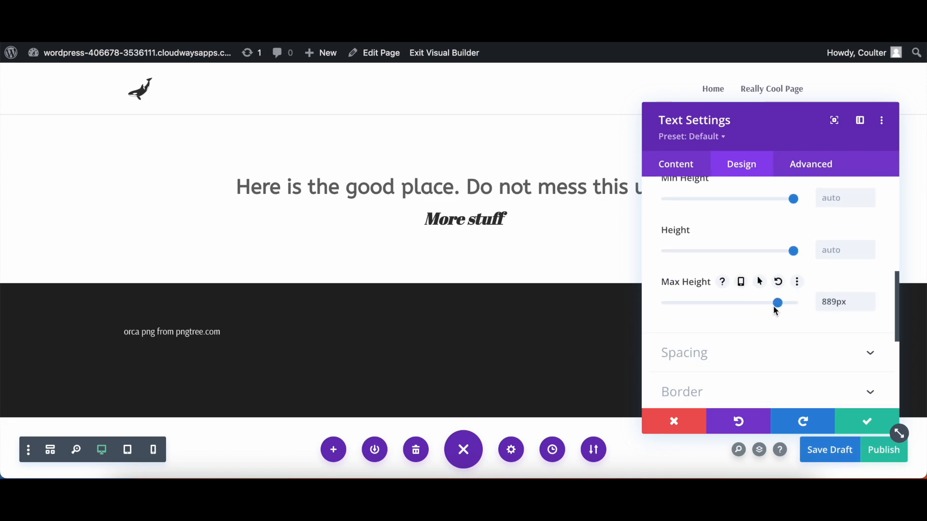
pyautogui.moveTo(796, 255)
pyautogui.mouseDown()
pyautogui.moveTo(741, 255)
pyautogui.moveTo(800, 255)
pyautogui.mouseUp()
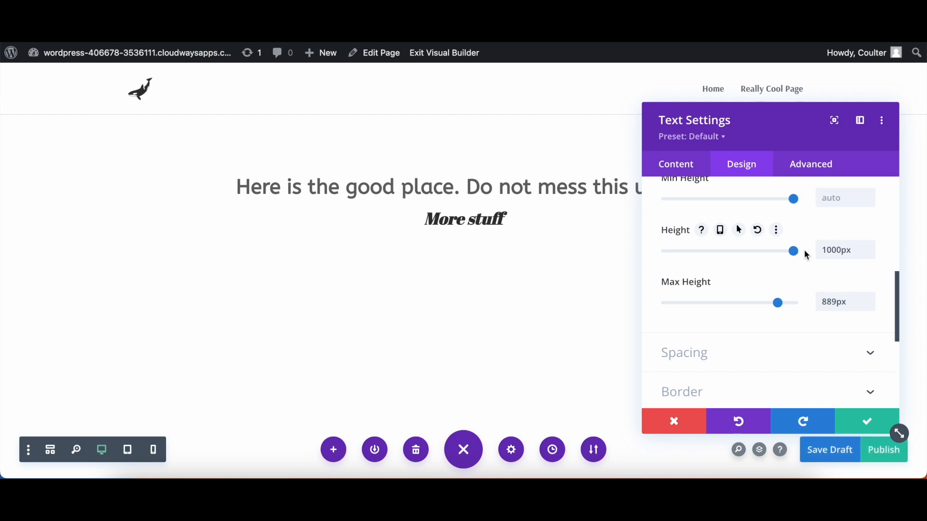
# Step: Set the module's min height to 303px, and lower its height to 100px before raising it partway
pyautogui.scroll(1, 800, 237)
pyautogui.moveTo(793, 226); pyautogui.dragTo(709, 227)
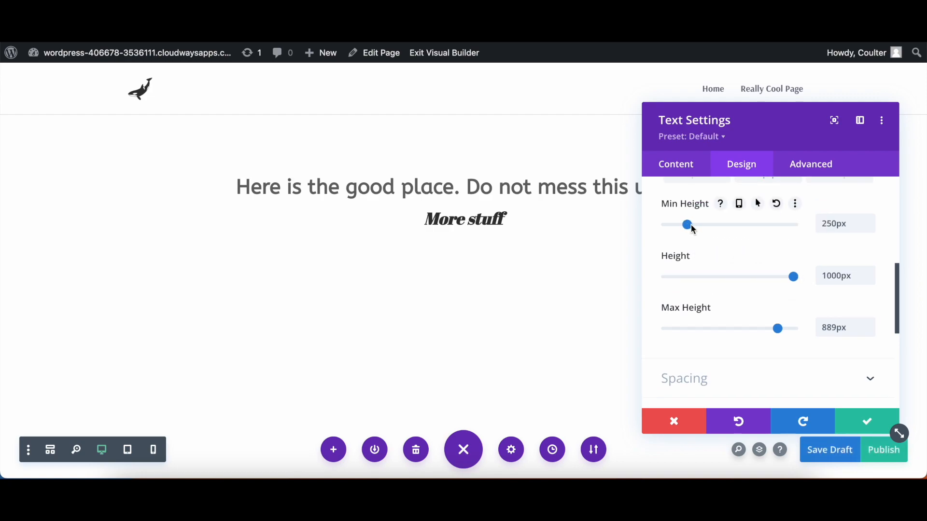
pyautogui.moveTo(793, 276); pyautogui.dragTo(664, 282)
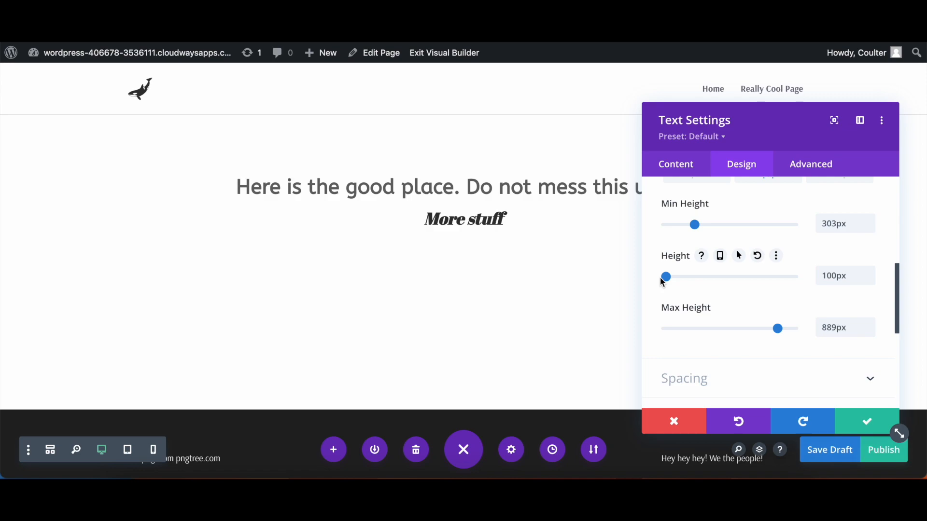
pyautogui.moveTo(665, 277); pyautogui.dragTo(715, 283)
# Step: Move the settings window clear of the page text and set the module's top margin to 51px in the spacing options
pyautogui.scroll(-3, 766, 288)
pyautogui.click(766, 290)
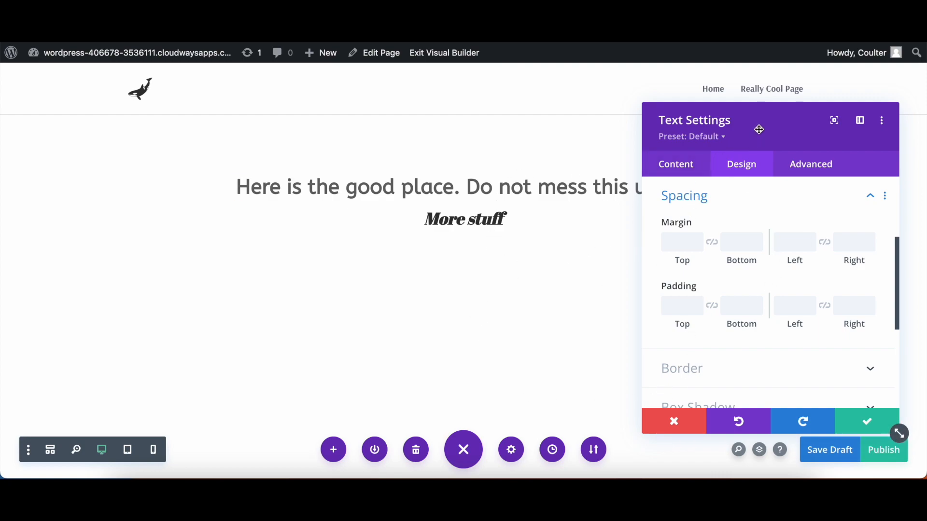
pyautogui.moveTo(763, 121); pyautogui.dragTo(826, 120)
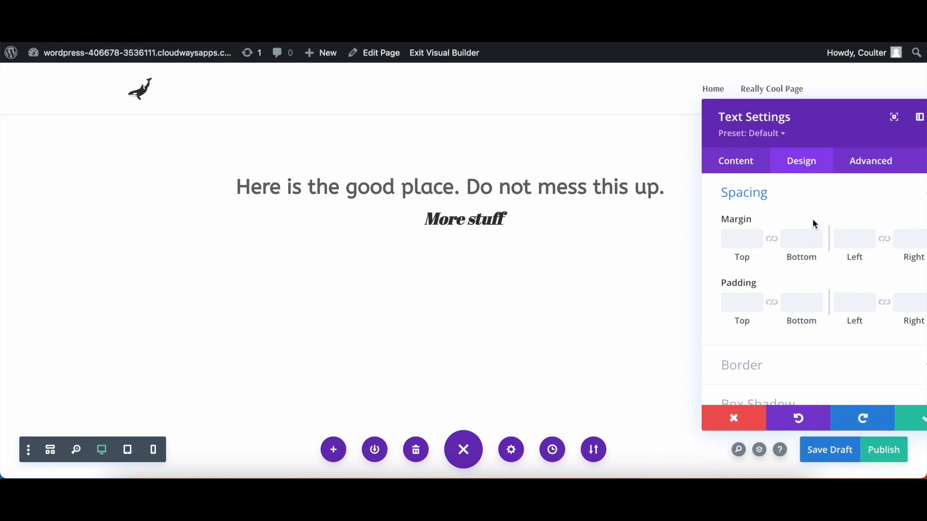
pyautogui.click(757, 235)
pyautogui.click(757, 235)
pyautogui.click(757, 235)
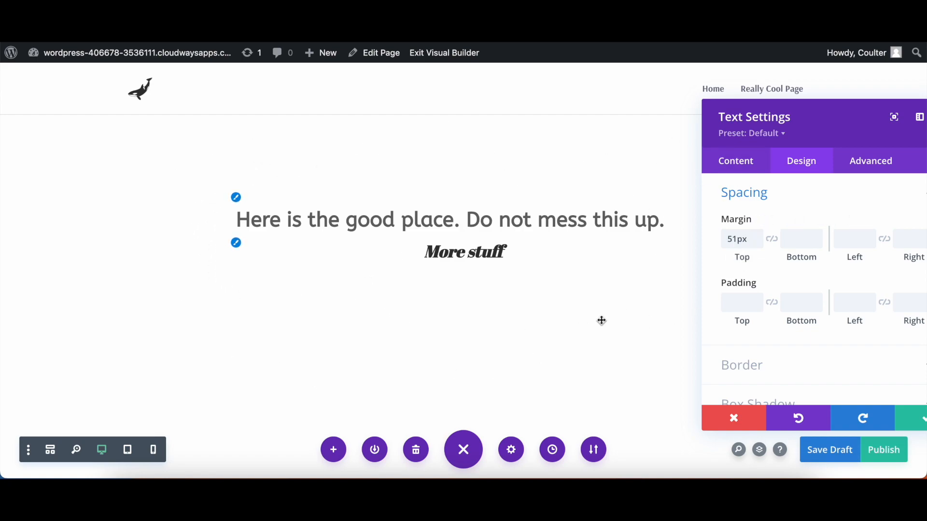
# Step: Set the text module's top padding to 36px
pyautogui.click(758, 299)
pyautogui.click(758, 300)
pyautogui.click(757, 300)
pyautogui.click(758, 299)
pyautogui.click(759, 300)
pyautogui.click(759, 299)
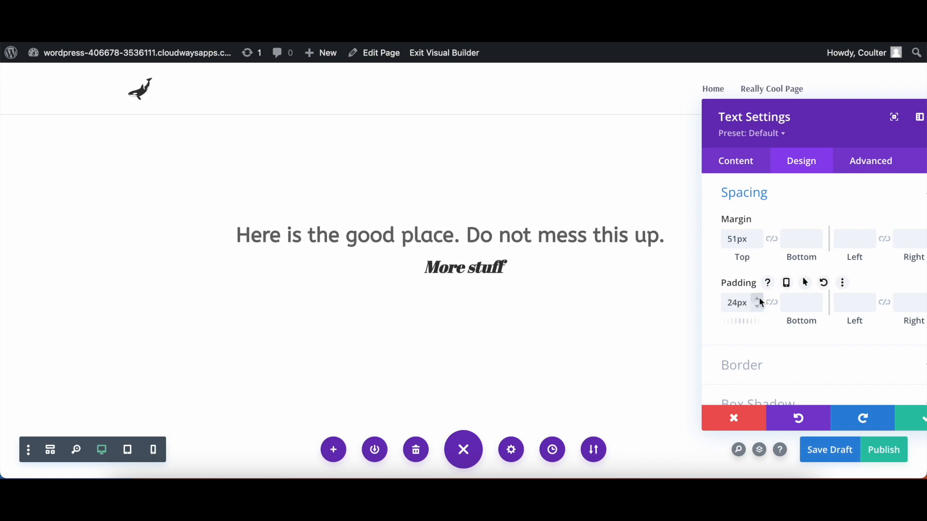
pyautogui.click(758, 300)
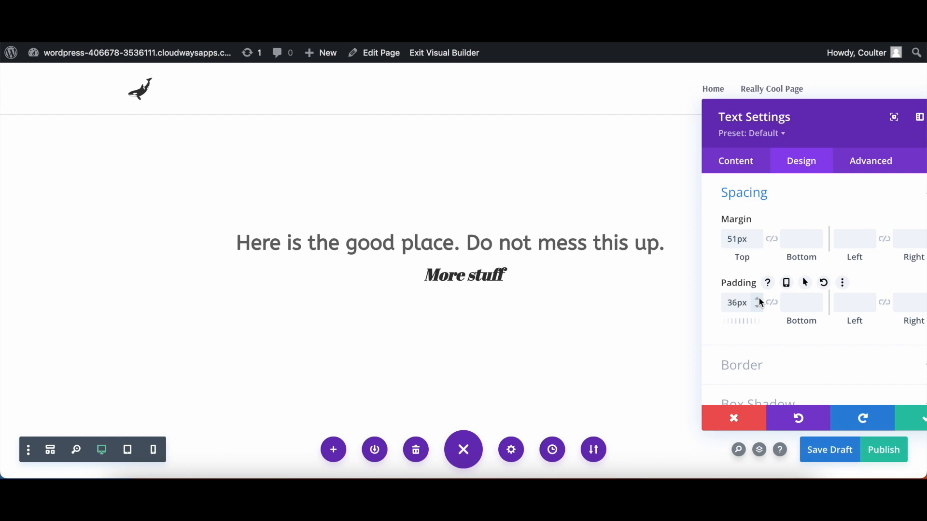
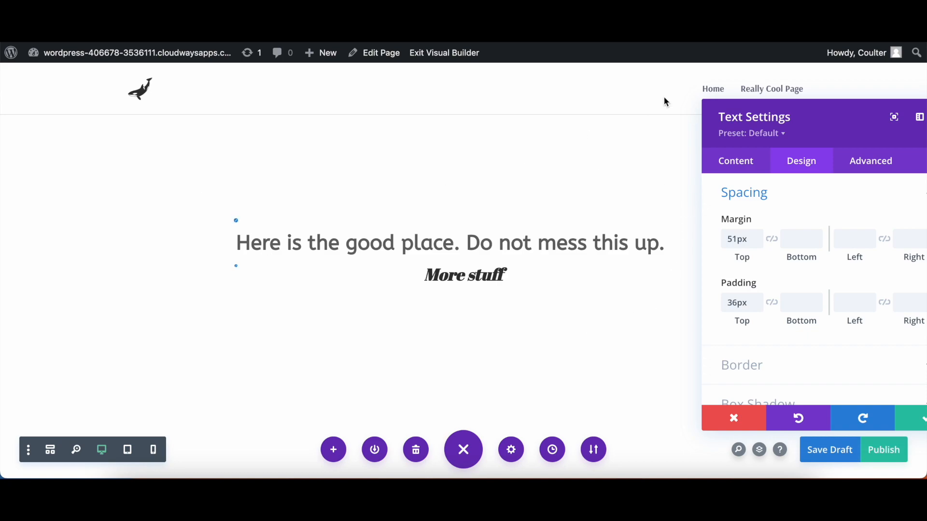
# Step: Give the text module a 4px border on all sides in the saved orange color
pyautogui.moveTo(801, 116); pyautogui.dragTo(551, 80)
pyautogui.scroll(-2, 553, 255)
pyautogui.click(558, 288)
pyautogui.scroll(-4, 543, 319)
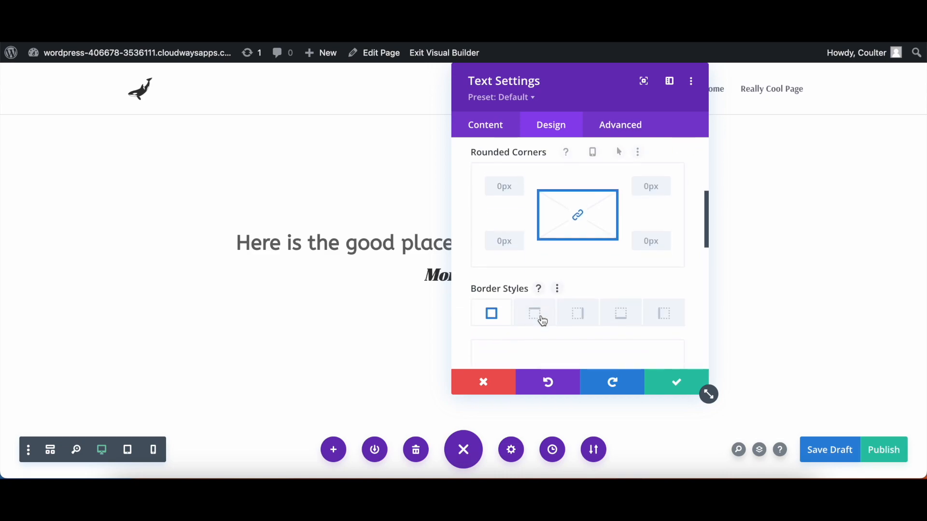
pyautogui.scroll(-3, 543, 320)
pyautogui.moveTo(481, 275); pyautogui.dragTo(485, 274)
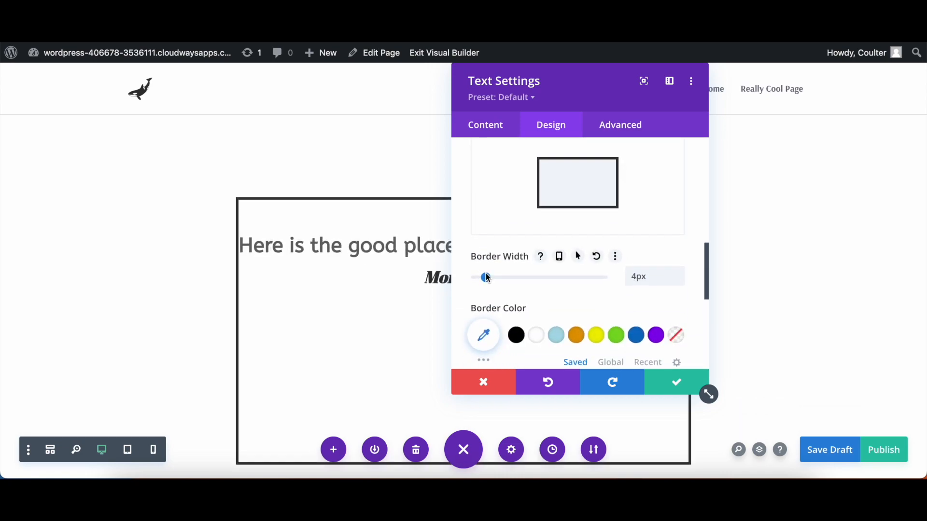
pyautogui.click(576, 335)
# Step: Move the settings window off the text and thin the border on all sides to 2px
pyautogui.moveTo(542, 80); pyautogui.dragTo(728, 96)
pyautogui.moveTo(672, 293); pyautogui.dragTo(664, 293)
pyautogui.scroll(2, 697, 255)
pyautogui.scroll(1, 700, 241)
pyautogui.click(721, 211)
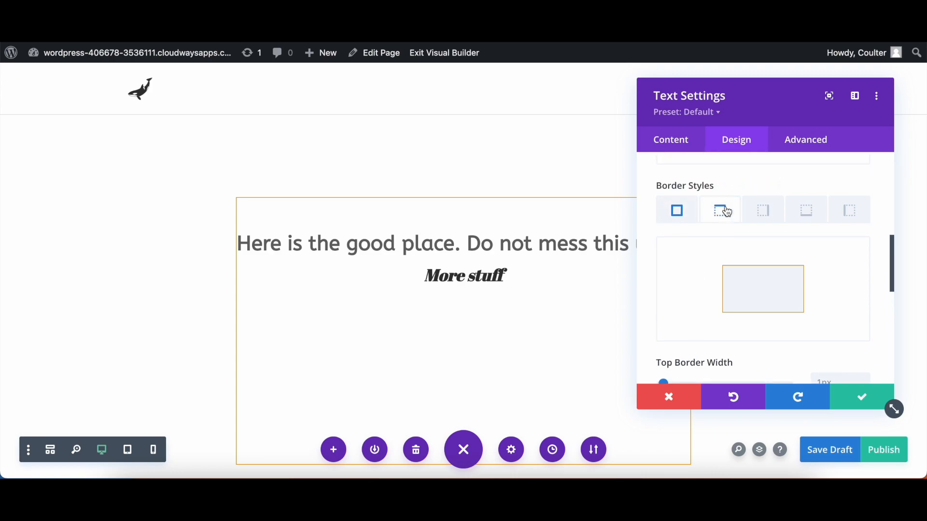
pyautogui.click(687, 221)
pyautogui.scroll(-3, 688, 221)
pyautogui.moveTo(664, 253)
pyautogui.mouseDown()
pyautogui.moveTo(681, 253)
pyautogui.moveTo(667, 253)
pyautogui.mouseUp()
# Step: Set only the top border to a width of 18px with the Groove style
pyautogui.scroll(4, 667, 239)
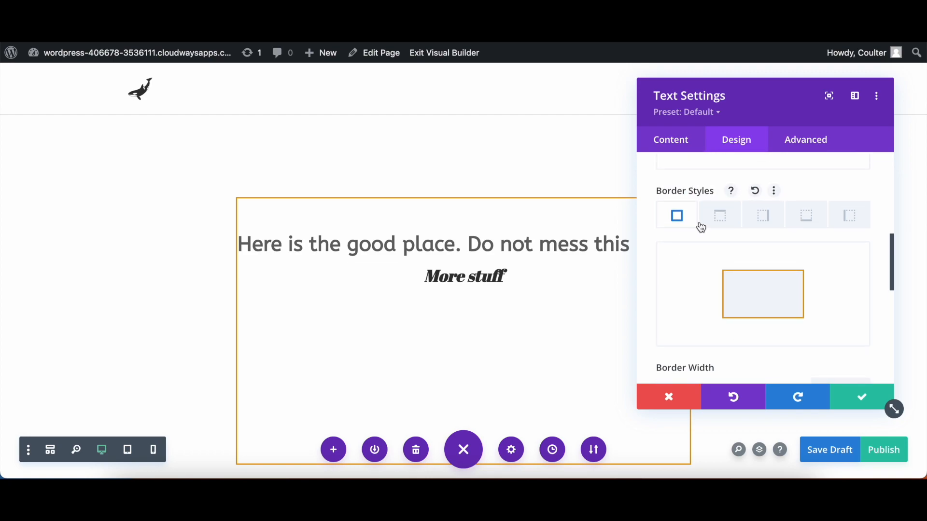
pyautogui.click(716, 220)
pyautogui.scroll(-2, 678, 270)
pyautogui.moveTo(666, 289); pyautogui.dragTo(708, 292)
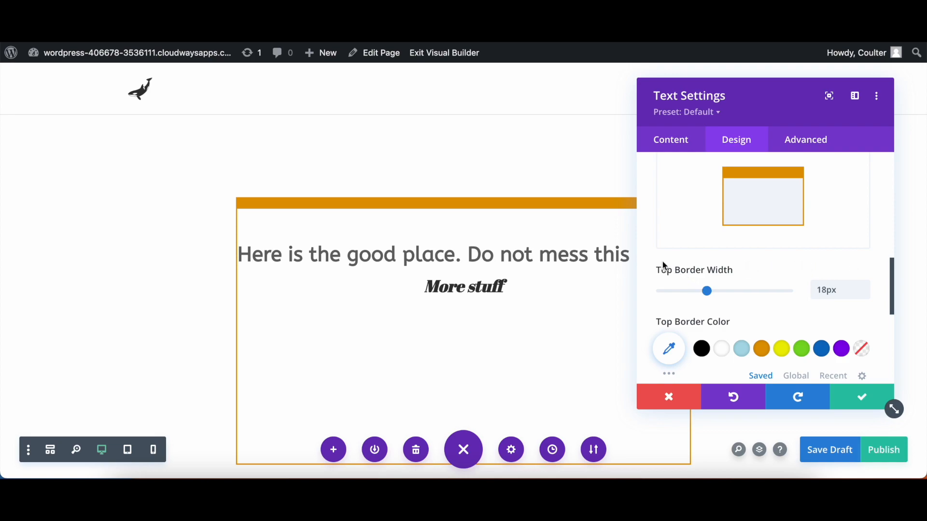
pyautogui.scroll(-10, 663, 265)
pyautogui.click(696, 274)
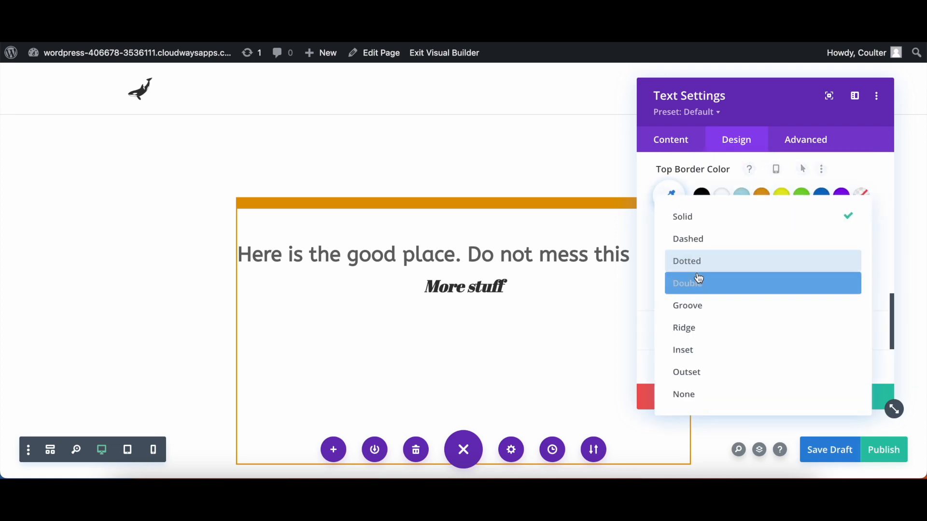
pyautogui.click(704, 311)
pyautogui.scroll(5, 704, 312)
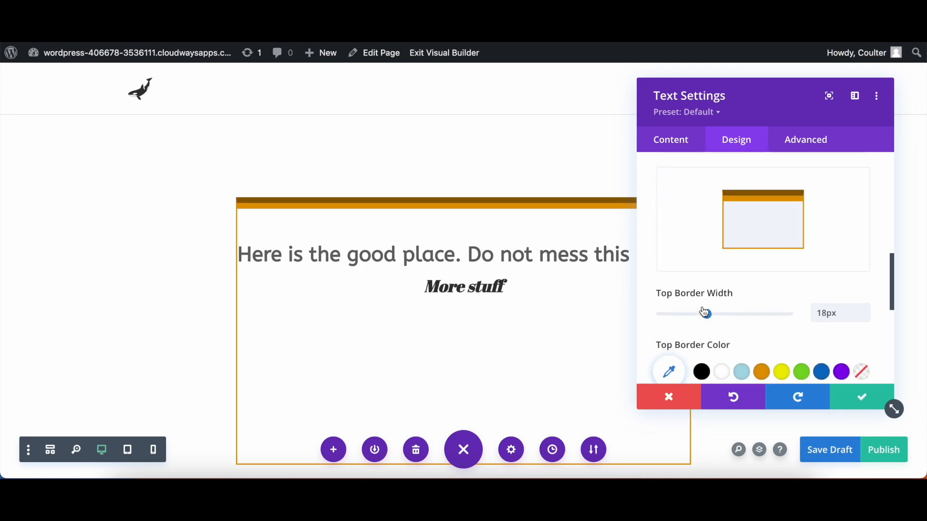
# Step: Set the border style for all sides to Inset
pyautogui.click(684, 227)
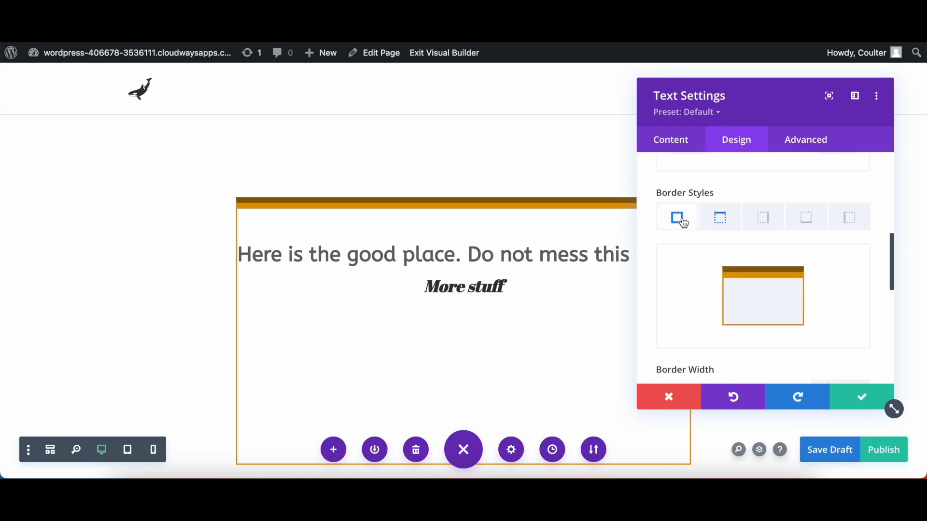
pyautogui.scroll(-5, 684, 226)
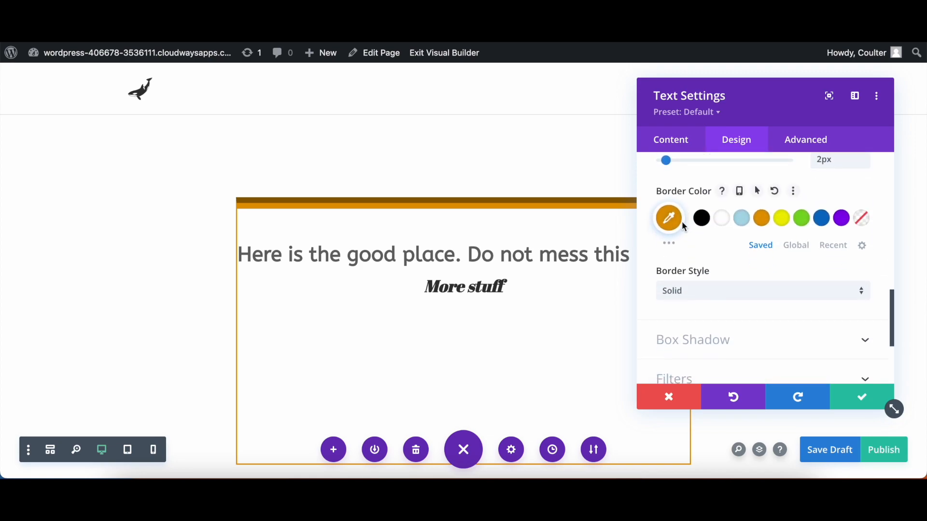
pyautogui.click(700, 296)
pyautogui.click(715, 354)
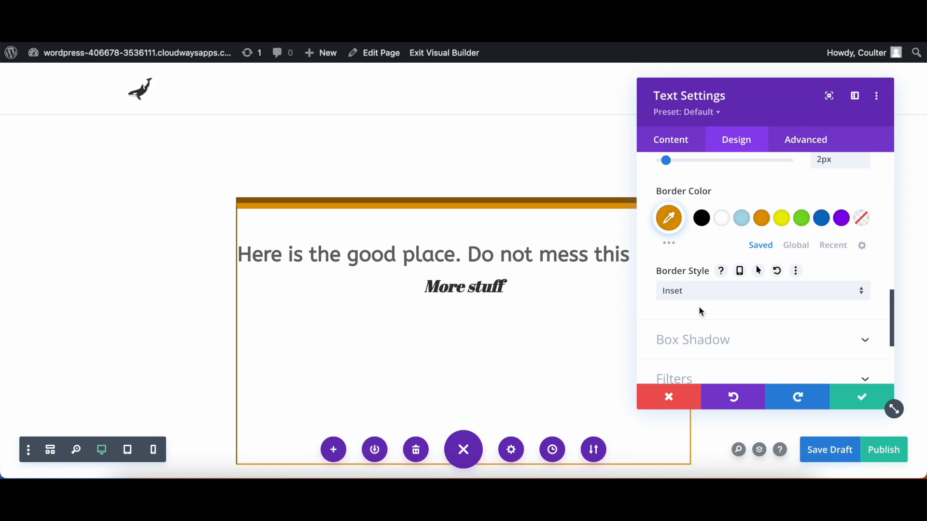
# Step: Try several box shadow presets on the text module and turn the box shadow back off
pyautogui.scroll(-3, 701, 311)
pyautogui.click(765, 258)
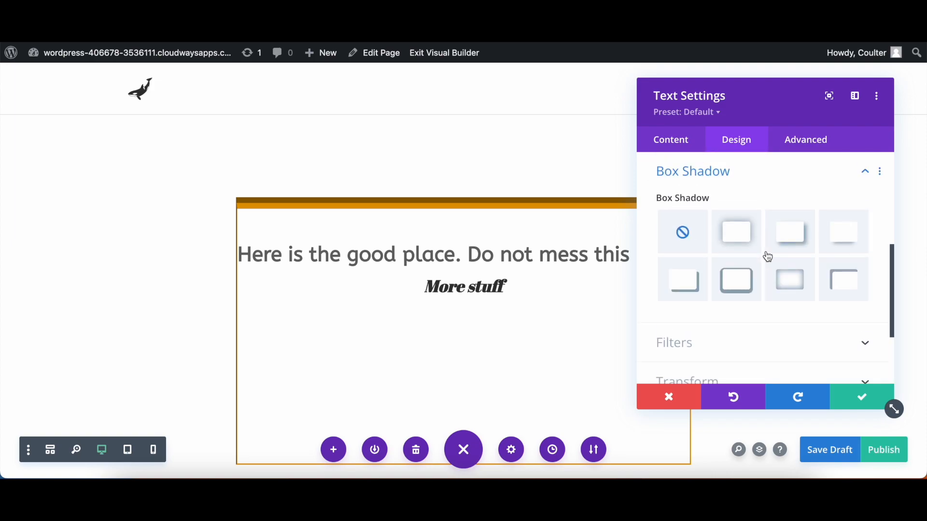
pyautogui.moveTo(786, 113); pyautogui.dragTo(741, 88)
pyautogui.click(707, 271)
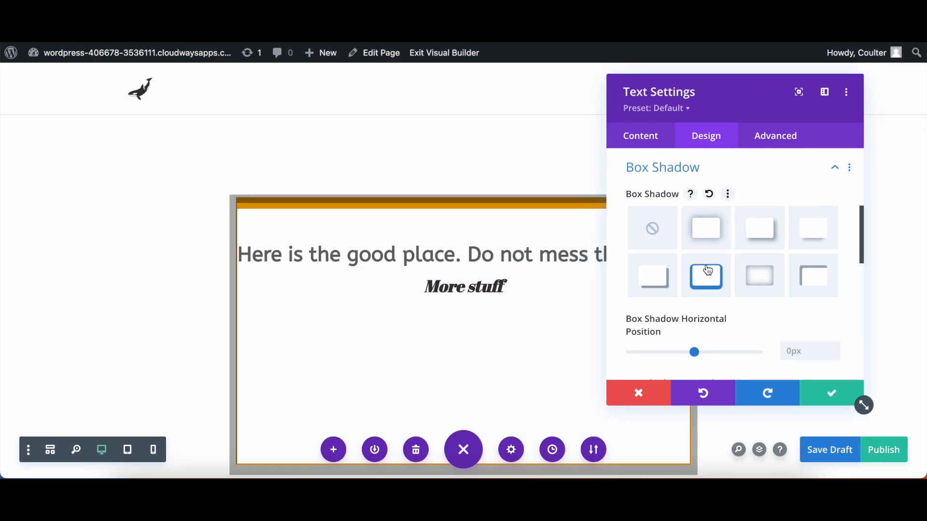
pyautogui.click(665, 268)
pyautogui.click(701, 237)
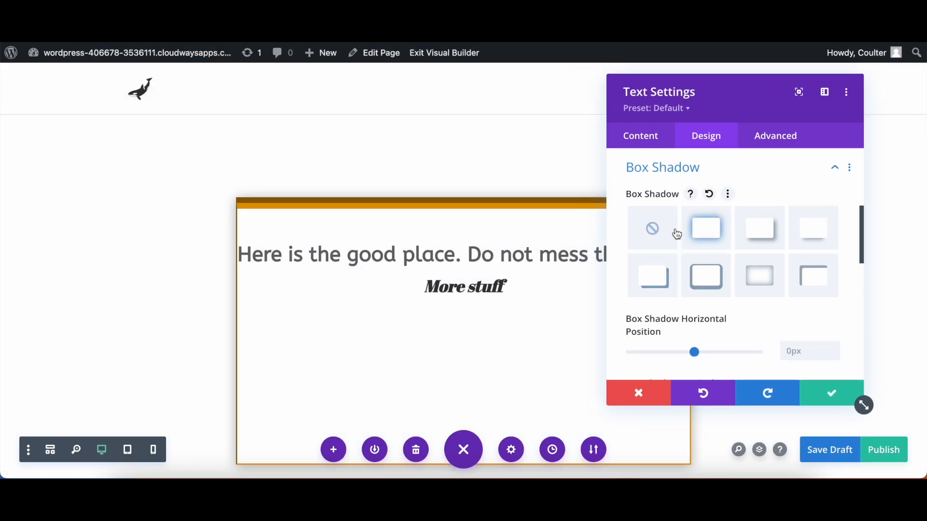
pyautogui.click(663, 233)
# Step: Set the text module's filter hue to 196deg and its saturation to 146%
pyautogui.scroll(-3, 693, 271)
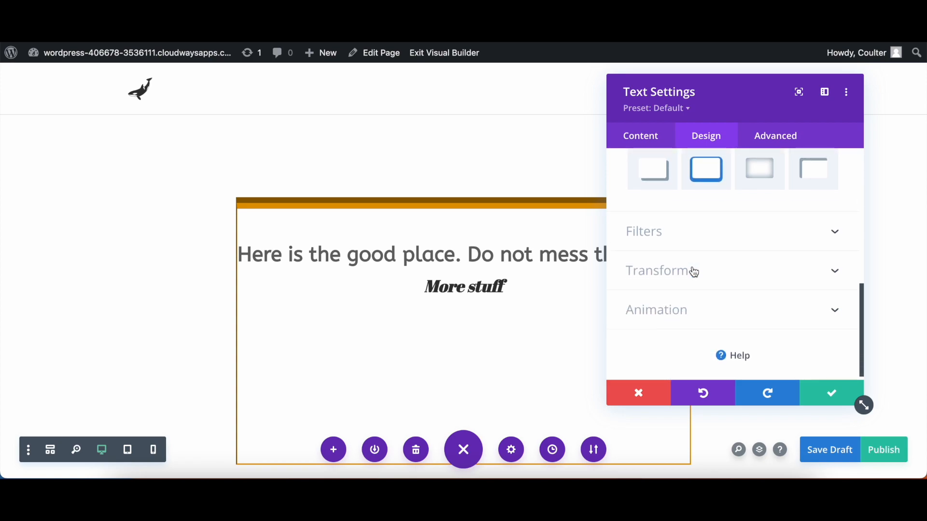
pyautogui.click(722, 225)
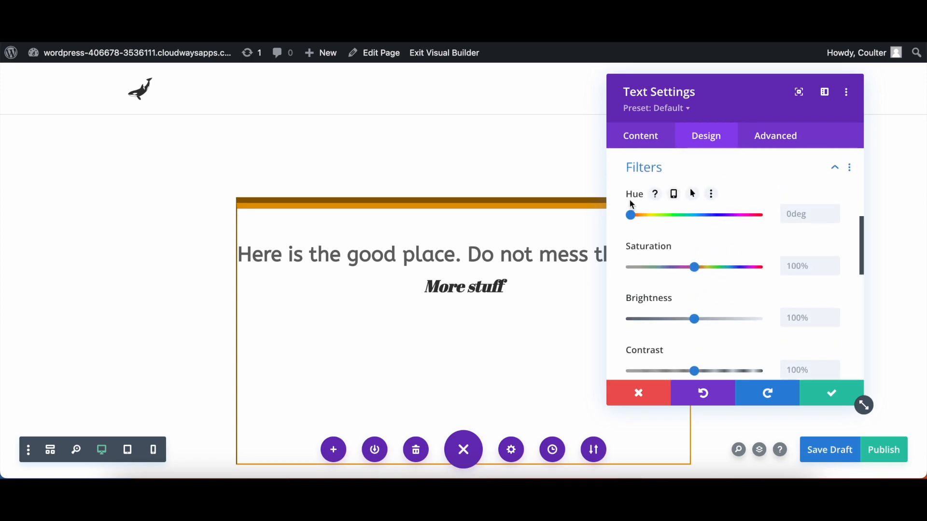
pyautogui.moveTo(630, 215); pyautogui.dragTo(691, 214)
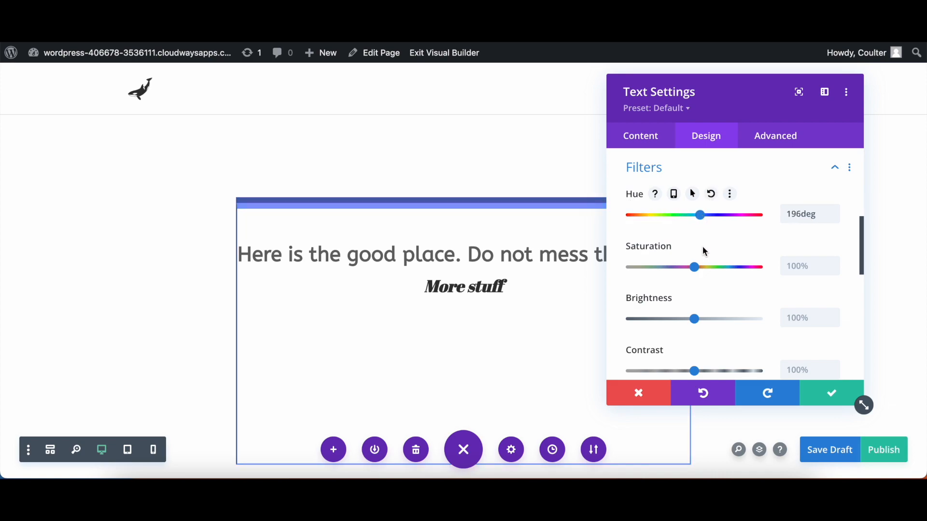
pyautogui.moveTo(695, 268)
pyautogui.mouseDown()
pyautogui.moveTo(643, 274)
pyautogui.moveTo(686, 273)
pyautogui.mouseUp()
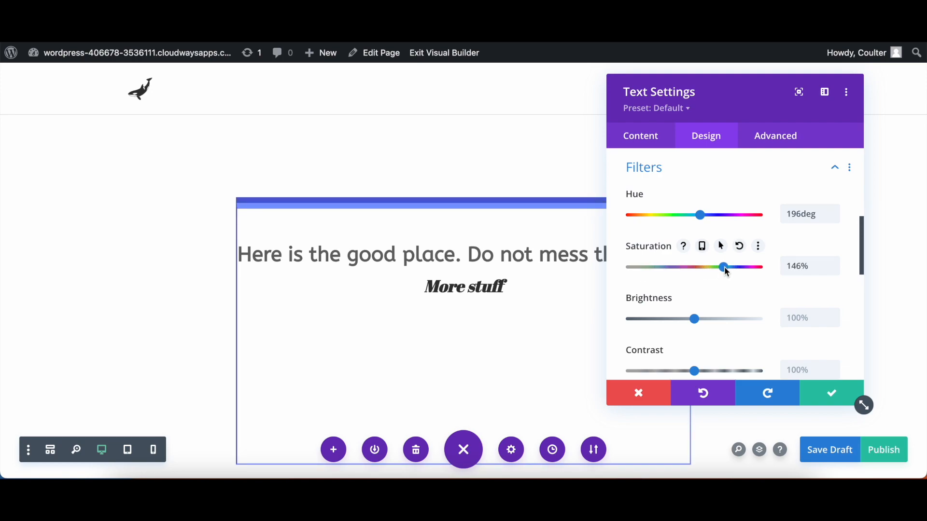
# Step: Set the text module's filter brightness to 153% and its contrast to 69%
pyautogui.scroll(-2, 740, 262)
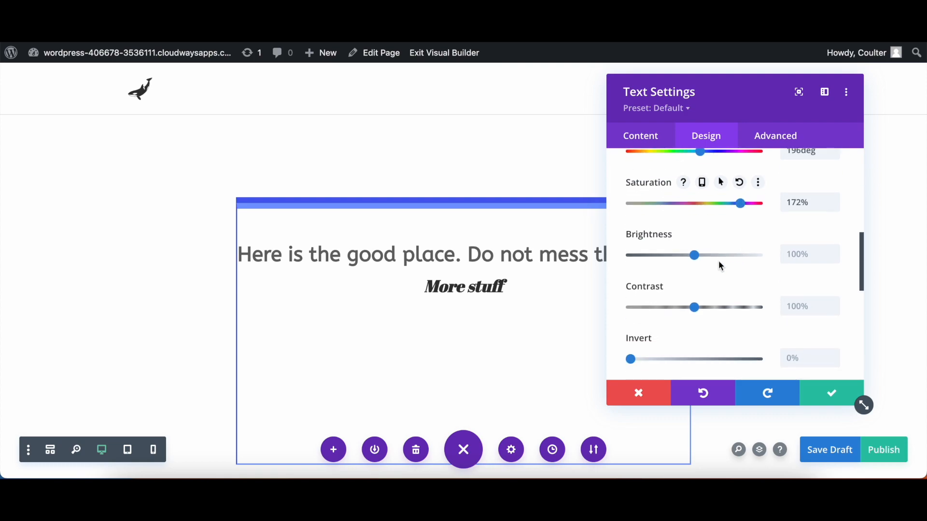
pyautogui.click(697, 254)
pyautogui.moveTo(697, 255); pyautogui.dragTo(728, 255)
pyautogui.moveTo(699, 310); pyautogui.dragTo(600, 316)
# Step: Set the text module's filter sepia to 45% and its opacity to 59%
pyautogui.scroll(-1, 649, 351)
pyautogui.scroll(-2, 600, 317)
pyautogui.scroll(-1, 700, 338)
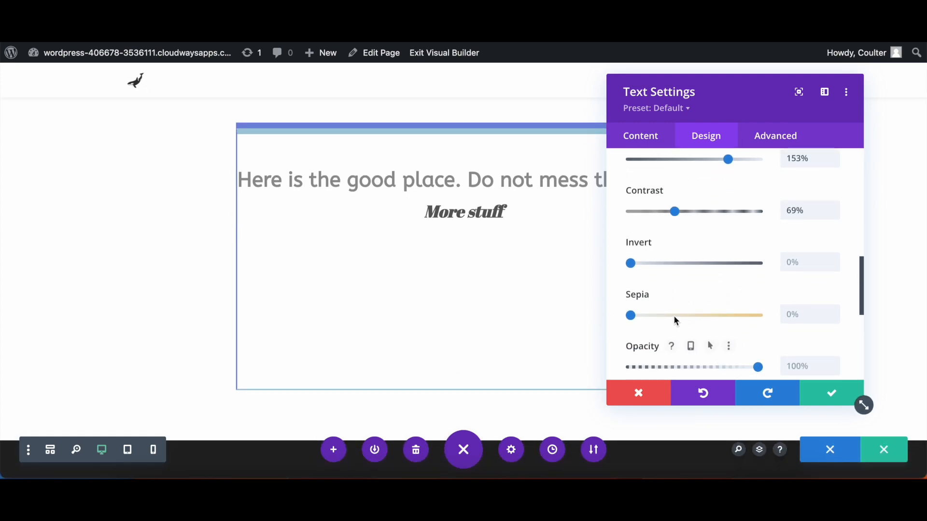
pyautogui.moveTo(631, 315); pyautogui.dragTo(670, 319)
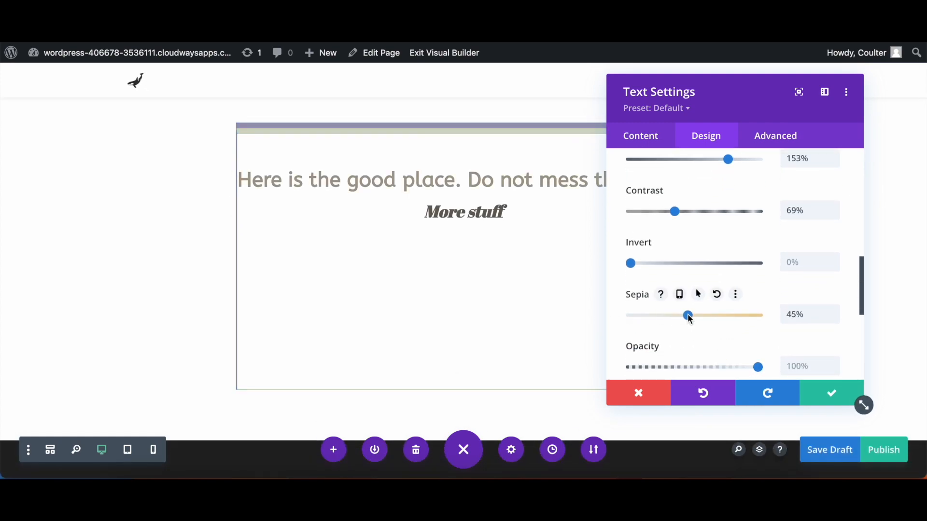
pyautogui.scroll(-2, 691, 319)
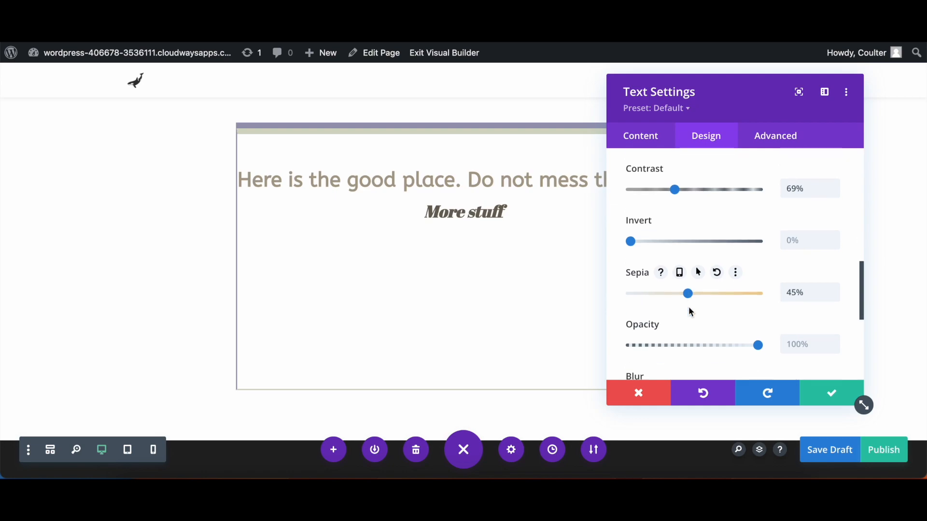
pyautogui.moveTo(760, 300); pyautogui.dragTo(707, 300)
# Step: Set the text module's filter blur to 3px and its blend mode to Overlay
pyautogui.scroll(-1, 708, 303)
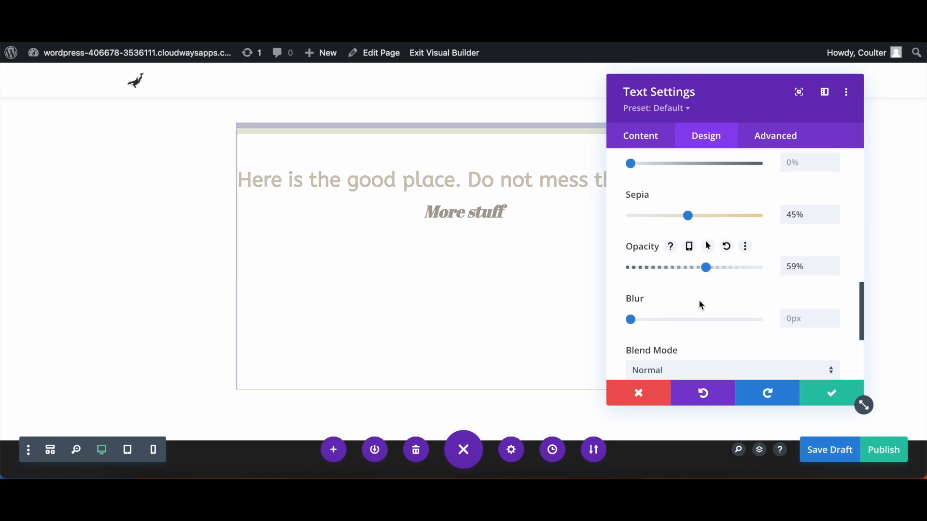
pyautogui.moveTo(630, 320)
pyautogui.mouseDown()
pyautogui.moveTo(670, 324)
pyautogui.moveTo(636, 327)
pyautogui.mouseUp()
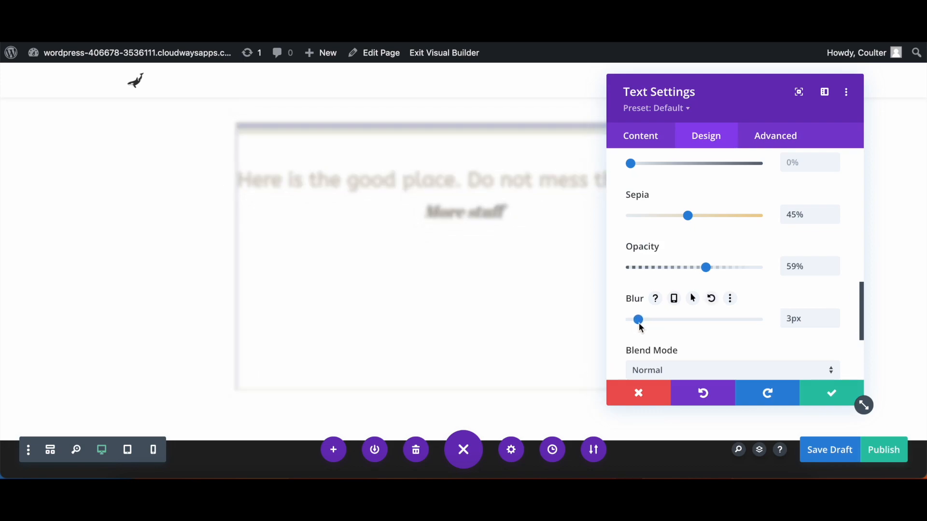
pyautogui.scroll(-2, 679, 309)
pyautogui.click(679, 316)
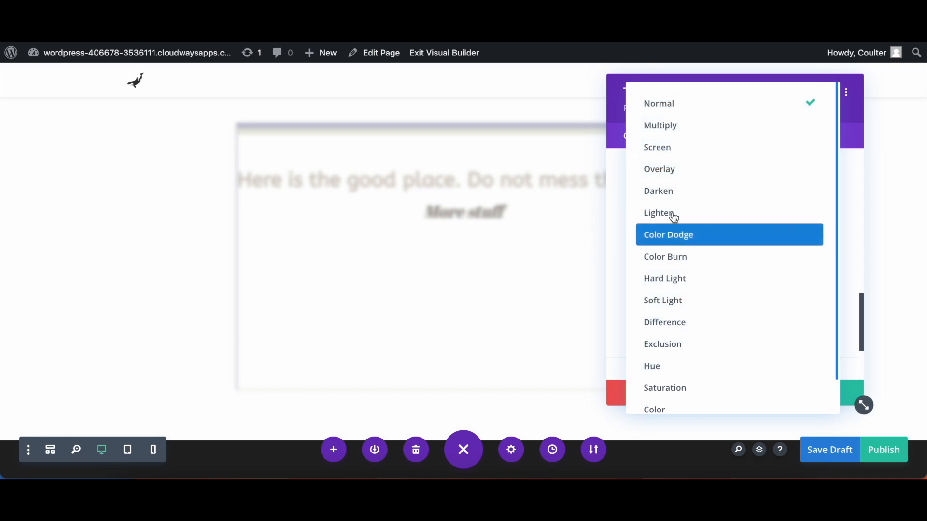
pyautogui.click(675, 169)
# Step: Enlarge the text module with the Transform scale and move it to the left and 109px down
pyautogui.scroll(-3, 715, 316)
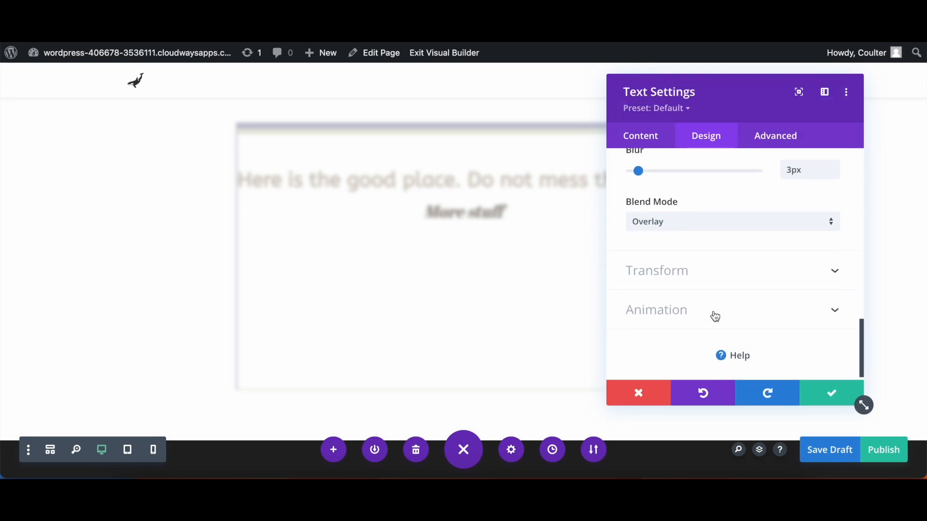
pyautogui.click(713, 264)
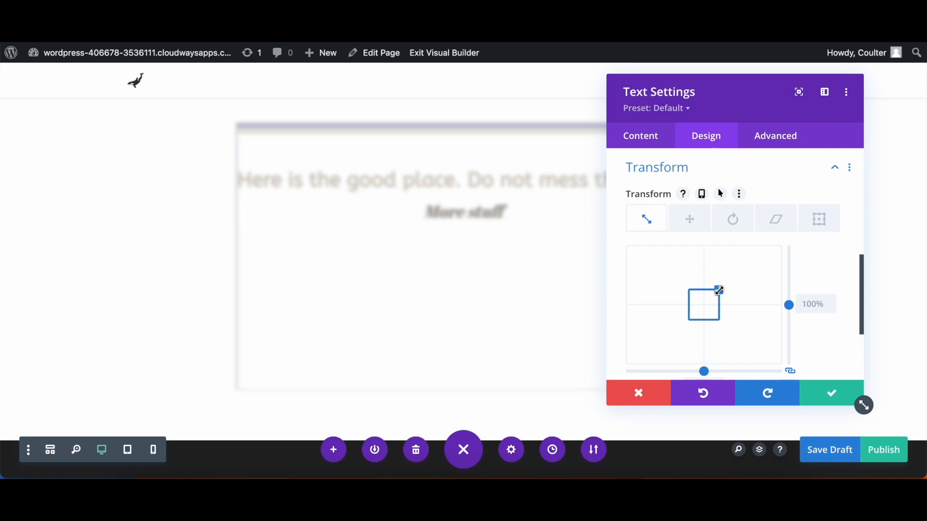
pyautogui.moveTo(721, 290); pyautogui.dragTo(694, 318)
pyautogui.click(689, 219)
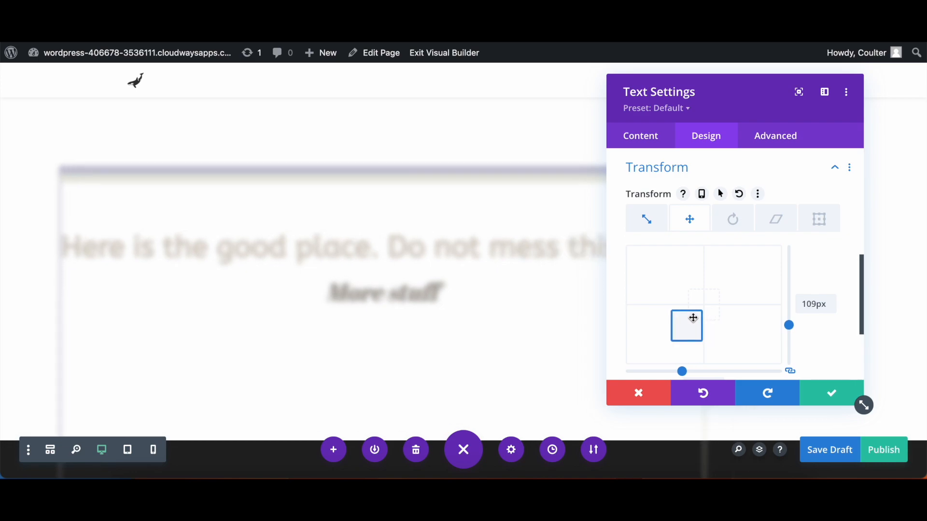
# Step: Rotate the text module counterclockwise and tilt it slightly around its other axes with Transform Rotate
pyautogui.click(730, 223)
pyautogui.moveTo(746, 312); pyautogui.dragTo(688, 302)
pyautogui.moveTo(832, 308); pyautogui.dragTo(824, 318)
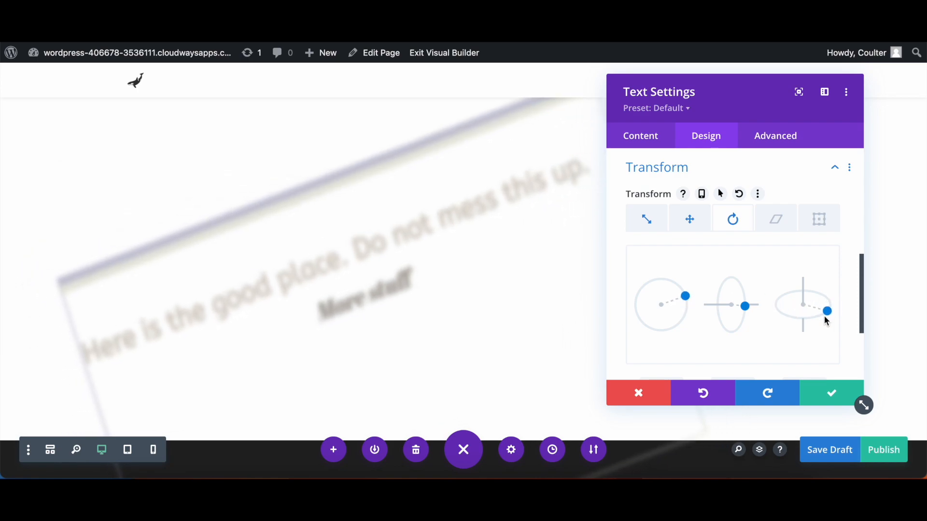
# Step: Skew the text module and shift its transform origin to the left edge at 54% vertically
pyautogui.click(775, 221)
pyautogui.moveTo(680, 303)
pyautogui.mouseDown()
pyautogui.moveTo(680, 295)
pyautogui.moveTo(677, 306)
pyautogui.moveTo(709, 300)
pyautogui.moveTo(699, 322)
pyautogui.moveTo(689, 306)
pyautogui.mouseUp()
pyautogui.click(819, 219)
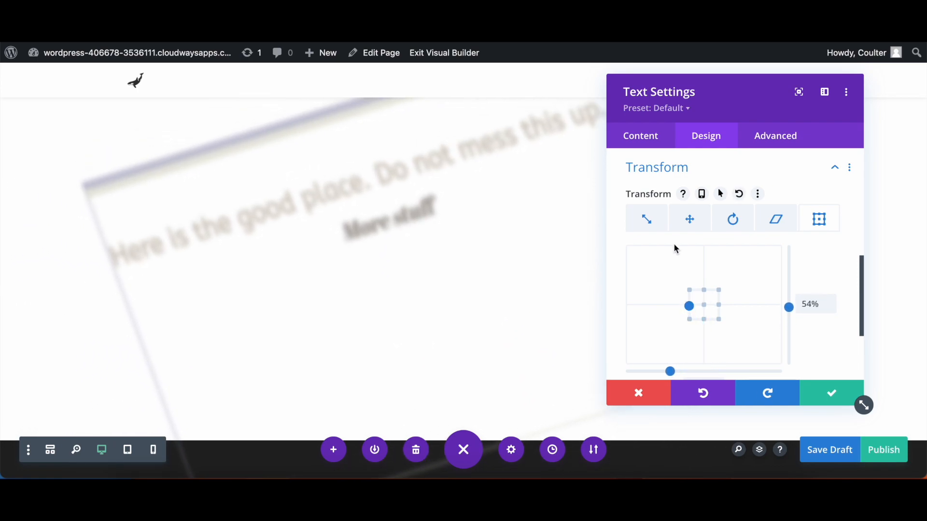
# Step: Give the text module a Fade animation with a duration of 1100ms and a delay of 50ms
pyautogui.scroll(-3, 676, 249)
pyautogui.click(758, 306)
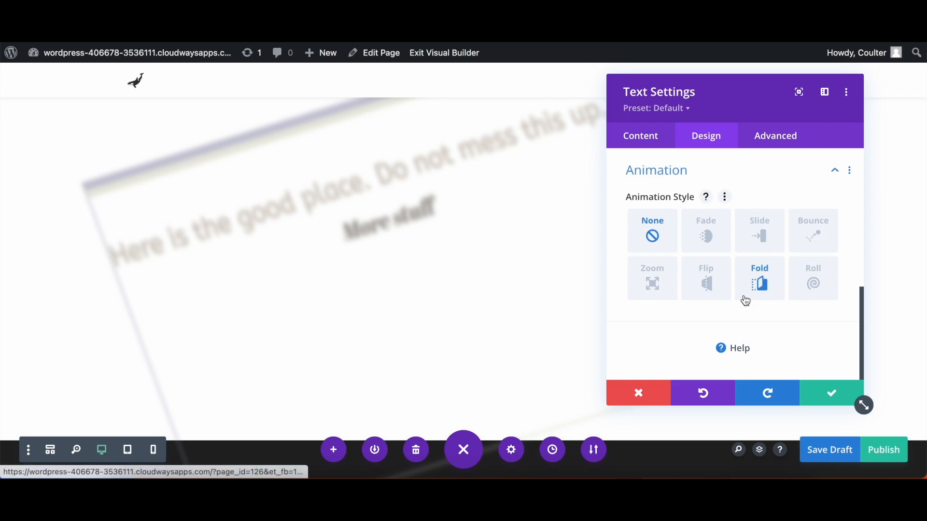
pyautogui.click(706, 239)
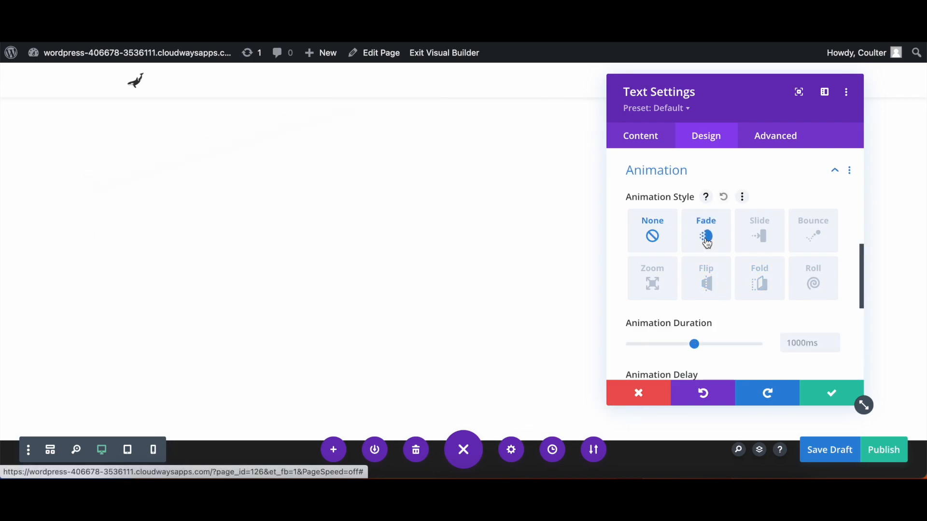
pyautogui.scroll(-3, 705, 244)
pyautogui.moveTo(693, 287); pyautogui.dragTo(700, 287)
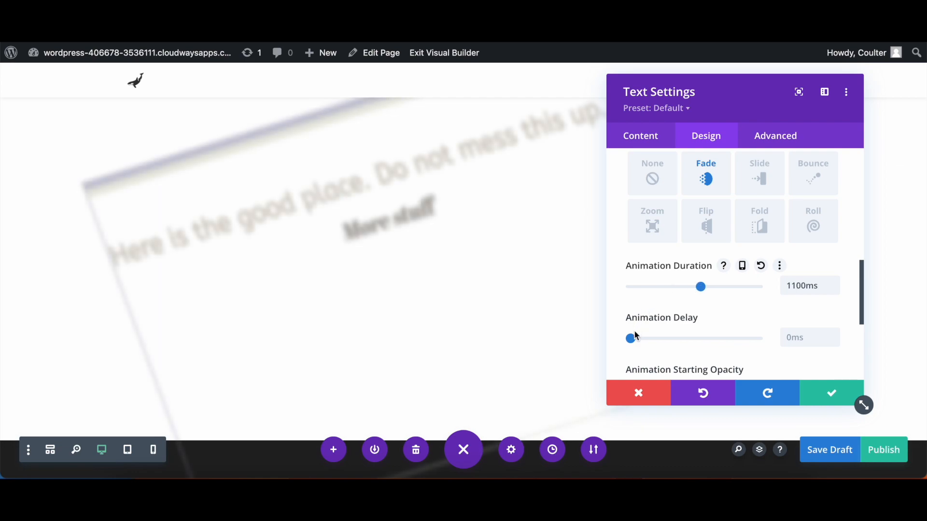
pyautogui.moveTo(635, 336); pyautogui.dragTo(637, 337)
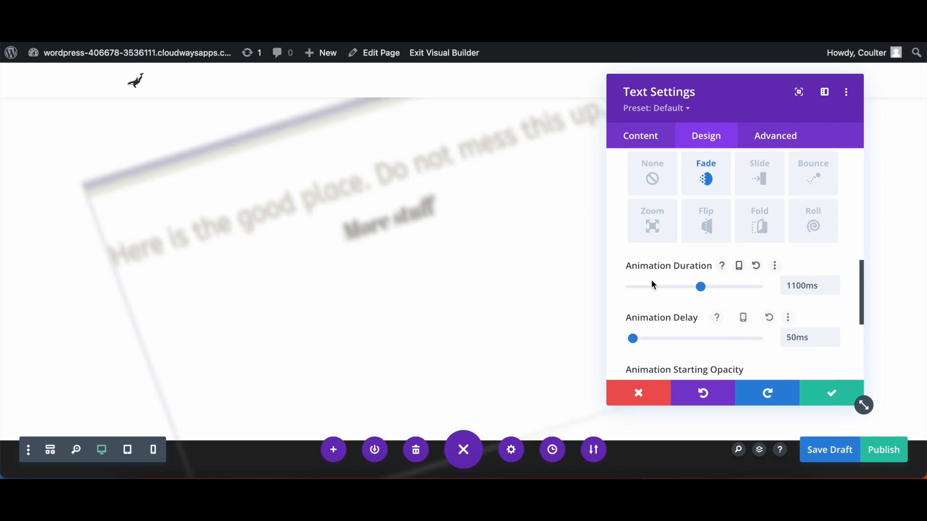
# Step: Try the Ease, Ease-In and Linear animation speed curves and return to Ease-In-Out
pyautogui.scroll(-3, 651, 281)
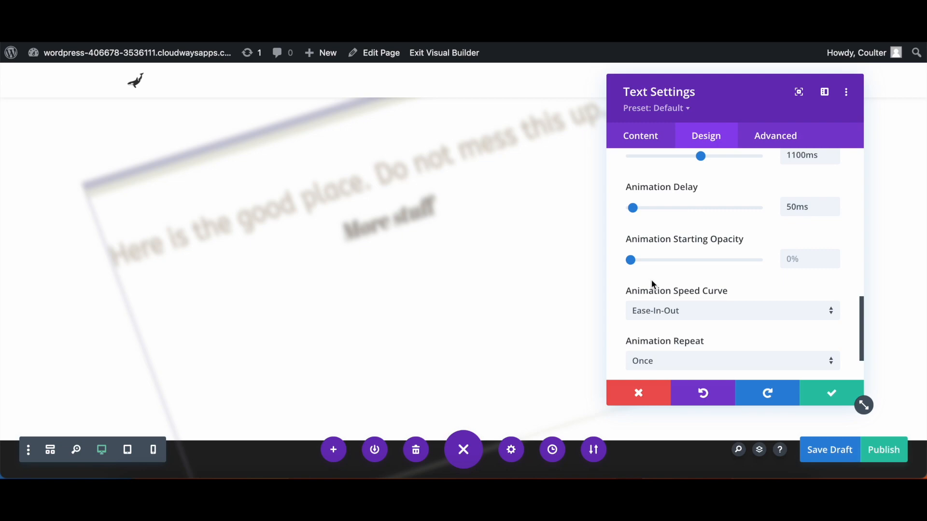
pyautogui.scroll(-1, 651, 281)
pyautogui.click(709, 280)
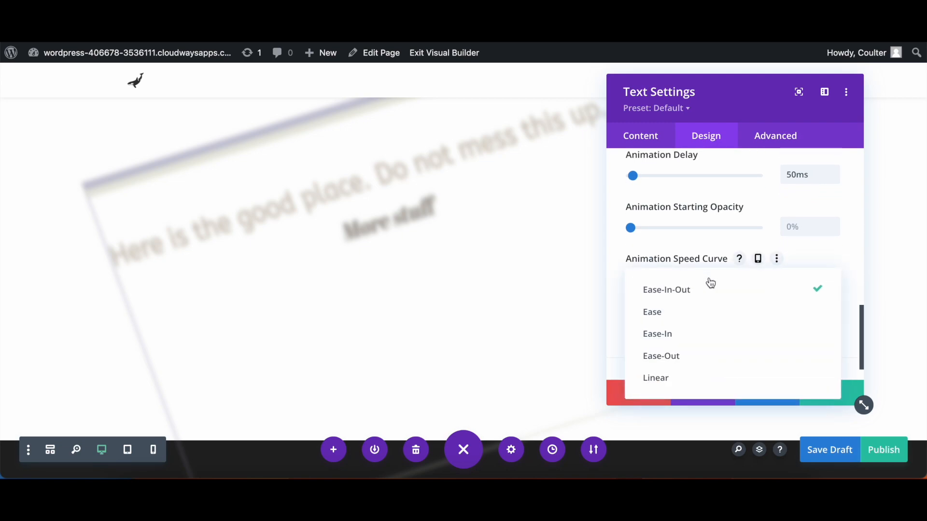
pyautogui.click(658, 313)
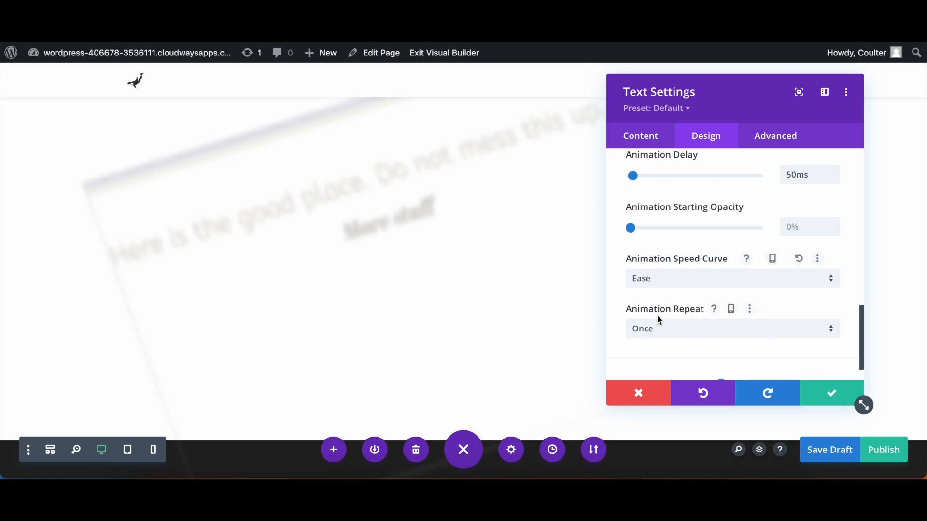
pyautogui.click(682, 285)
pyautogui.click(676, 335)
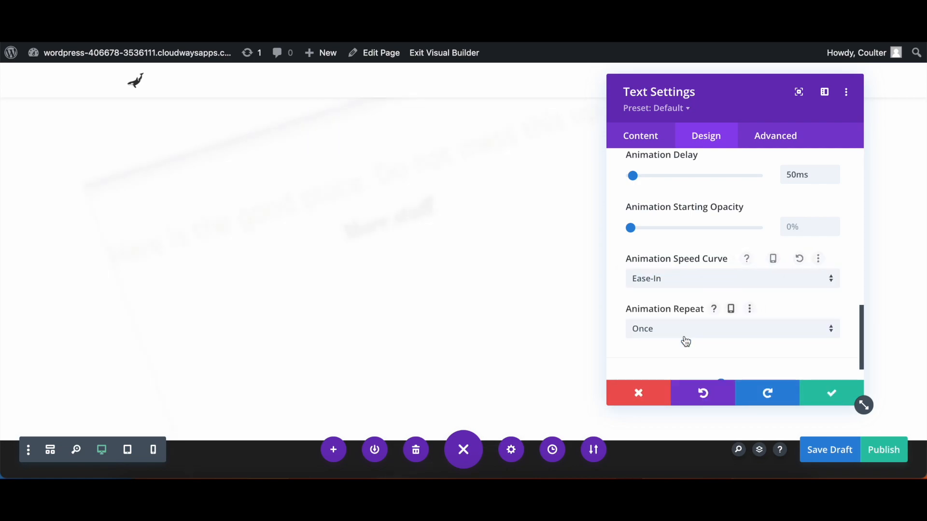
pyautogui.click(695, 286)
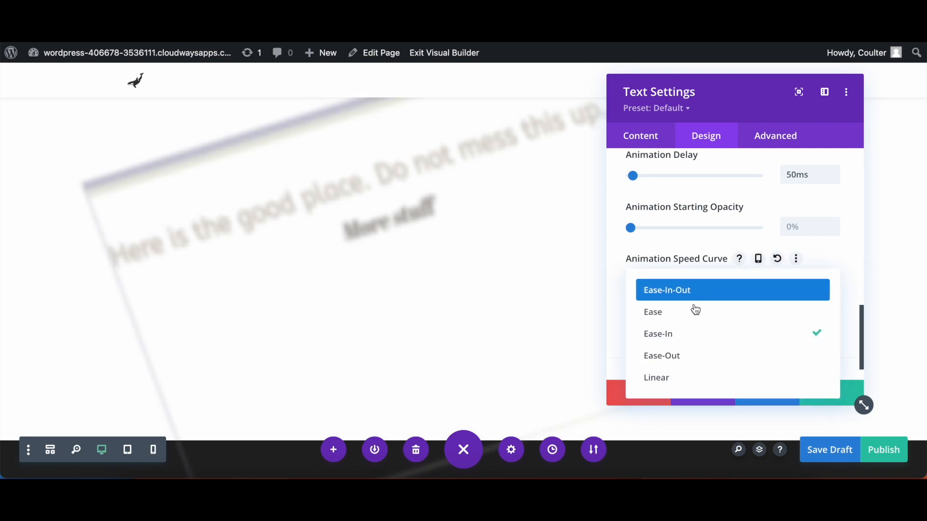
pyautogui.click(693, 375)
pyautogui.click(677, 277)
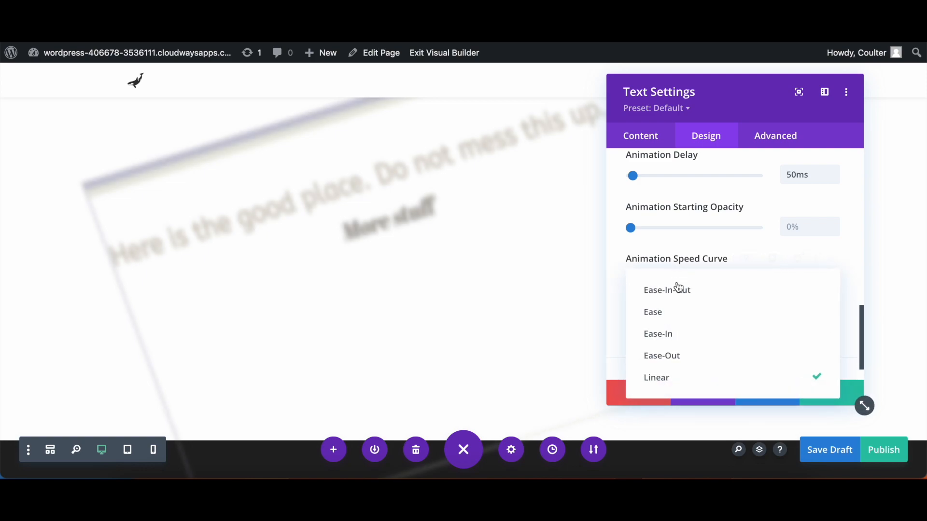
pyautogui.click(678, 287)
# Step: Look at the Animation Repeat options and keep Once selected
pyautogui.scroll(-1, 720, 304)
pyautogui.click(728, 310)
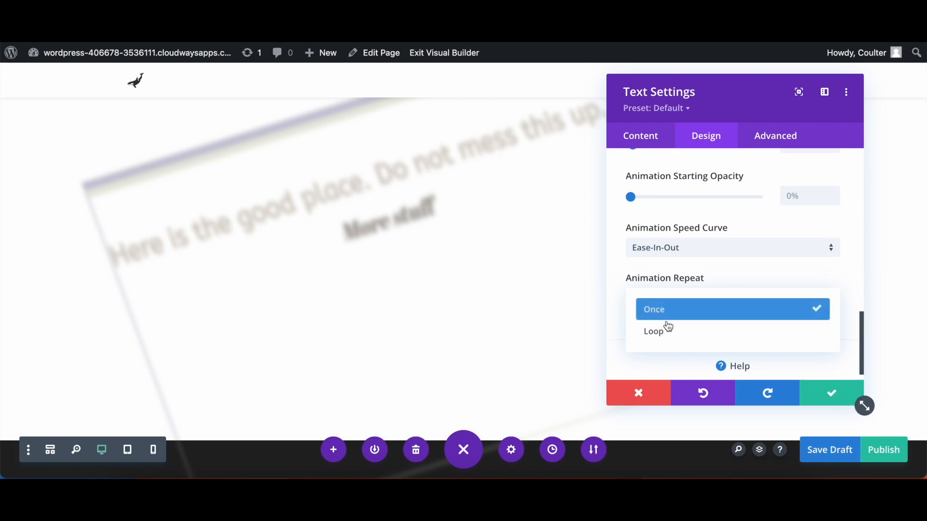
pyautogui.click(656, 309)
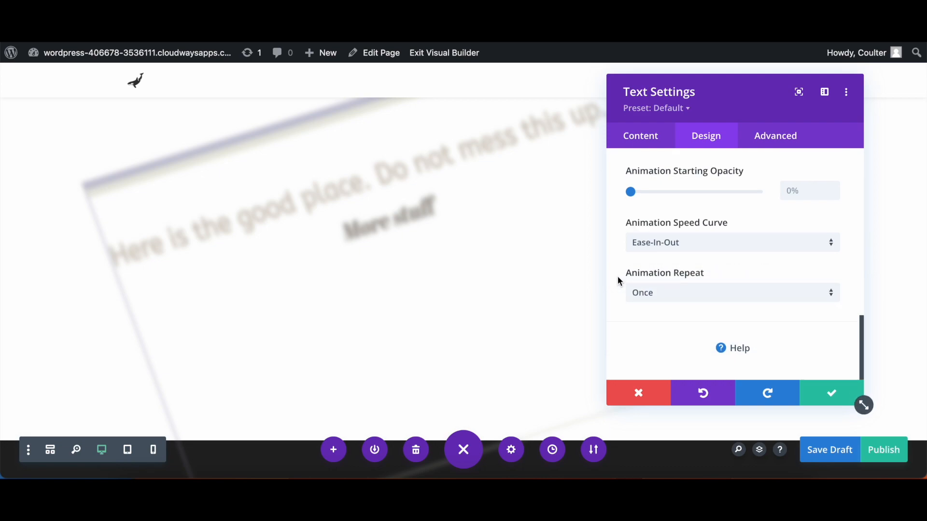
# Step: Give the text module the CSS ID "opener" in its advanced settings
pyautogui.scroll(15, 618, 278)
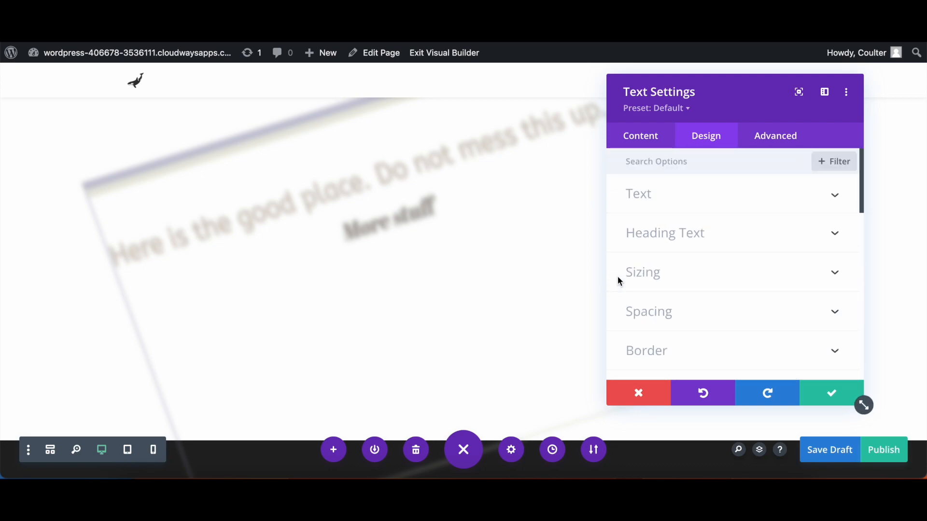
pyautogui.click(762, 140)
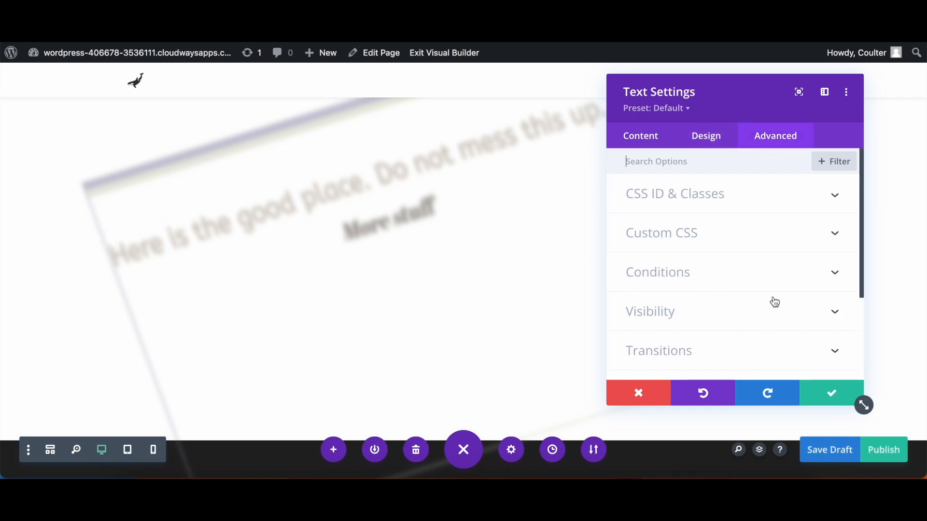
pyautogui.click(776, 200)
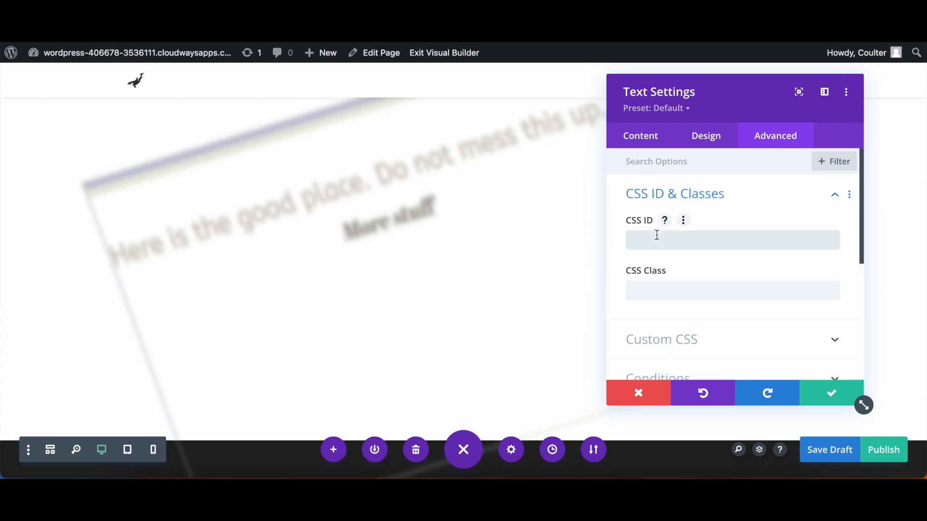
pyautogui.click(680, 291)
pyautogui.write('opener')
# Step: Examine the Custom CSS fields for Before, Main Element and After of the text module
pyautogui.scroll(-3, 755, 216)
pyautogui.scroll(2, 755, 216)
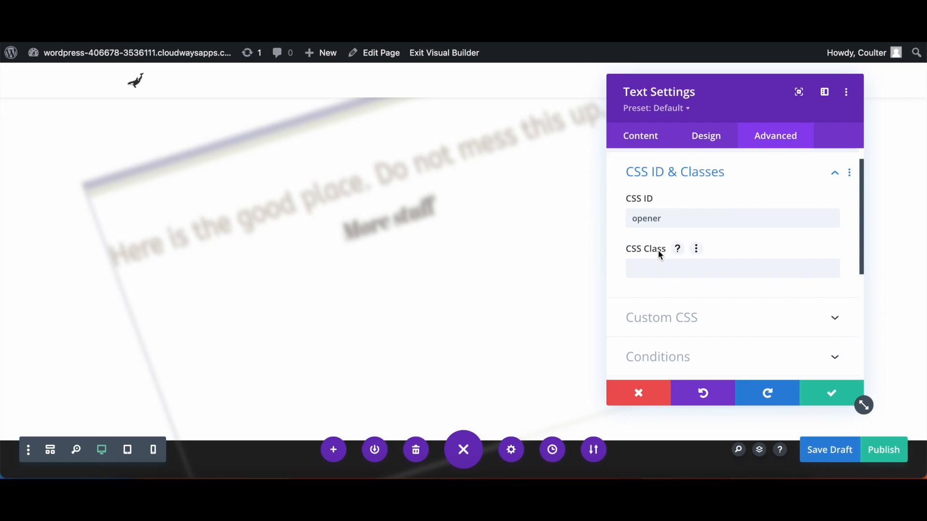
pyautogui.scroll(-1, 659, 253)
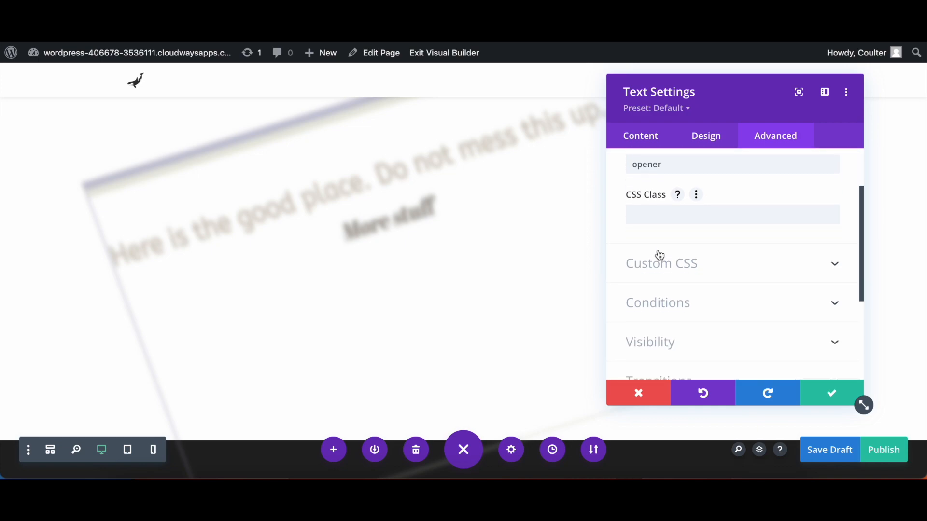
pyautogui.click(787, 263)
pyautogui.scroll(-5, 770, 184)
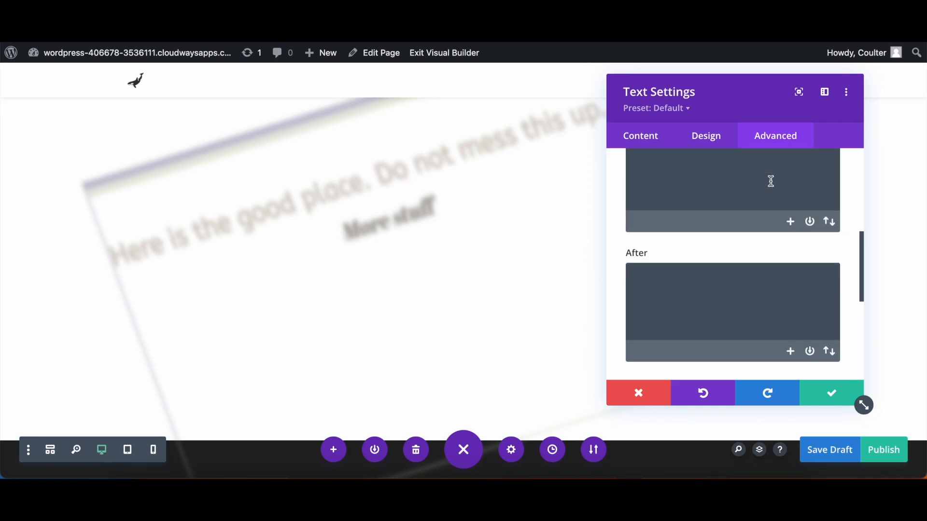
pyautogui.scroll(2, 710, 262)
pyautogui.click(710, 262)
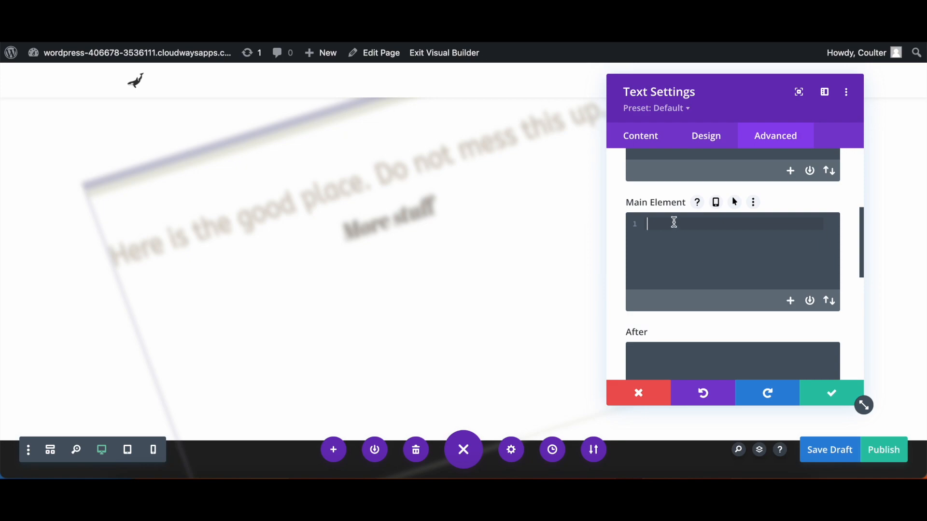
pyautogui.scroll(3, 639, 199)
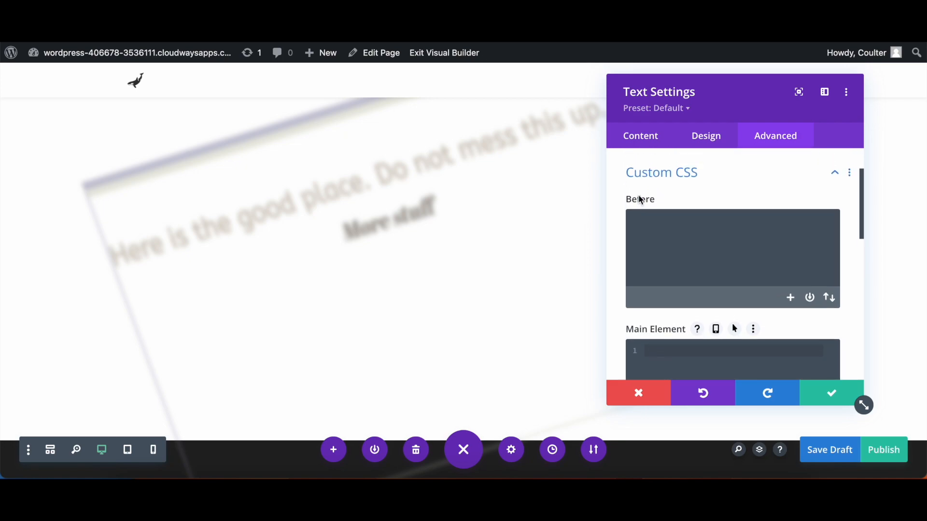
pyautogui.scroll(-4, 639, 199)
pyautogui.scroll(3, 640, 200)
pyautogui.scroll(1, 641, 200)
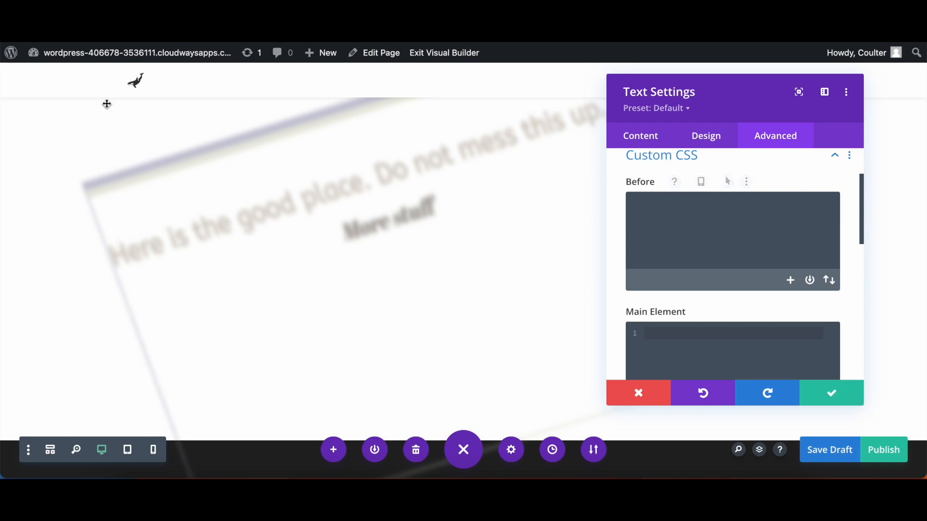
# Step: Look at the available display condition types for the text module without adding a condition
pyautogui.scroll(-5, 688, 236)
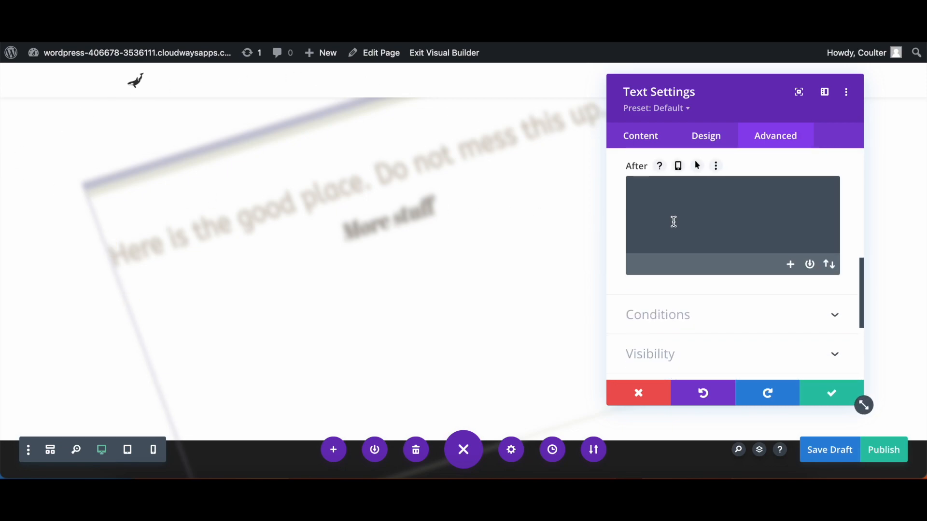
pyautogui.scroll(-1, 673, 222)
pyautogui.click(720, 288)
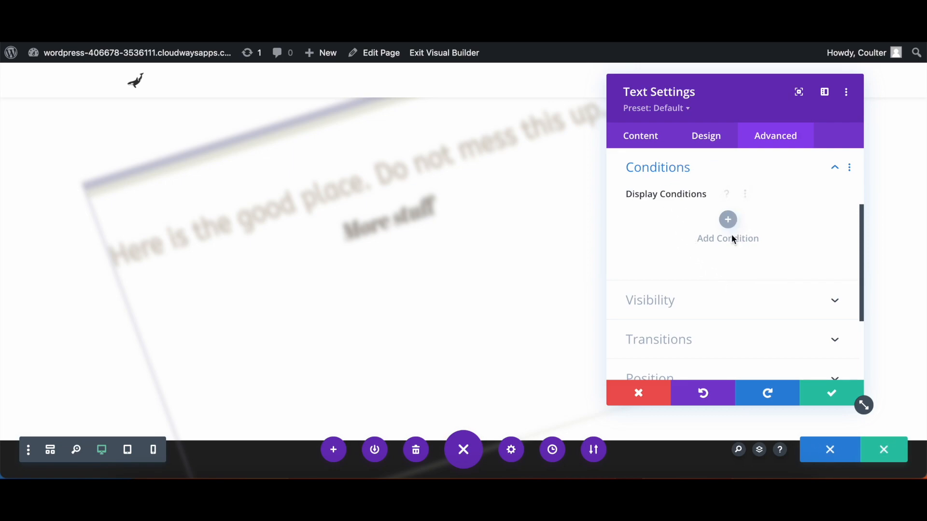
pyautogui.click(728, 221)
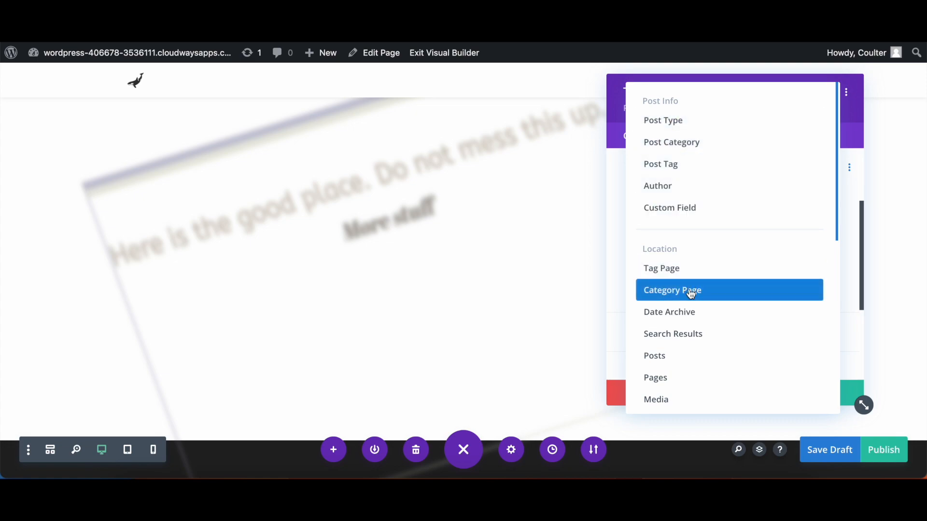
pyautogui.click(618, 161)
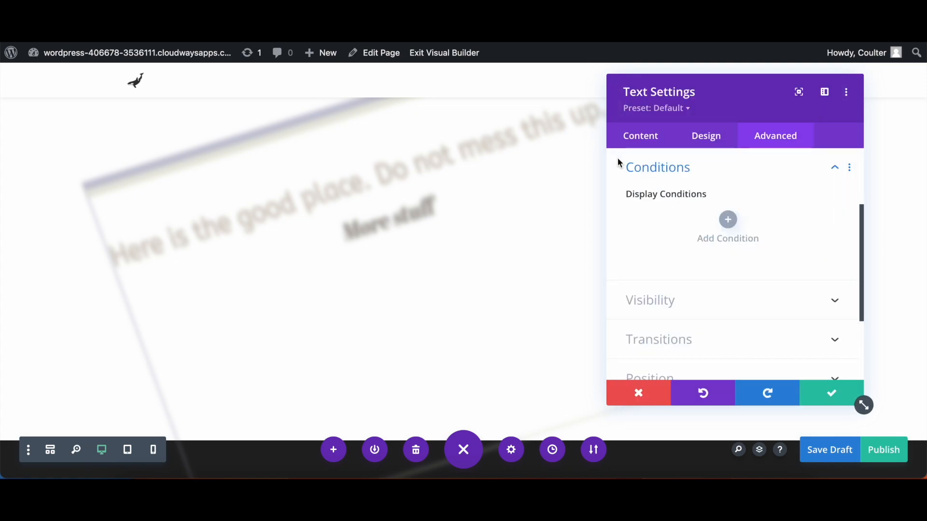
# Step: Disable the text module on Phone and Tablet in its Visibility settings and preview the page in tablet and phone views
pyautogui.click(734, 187)
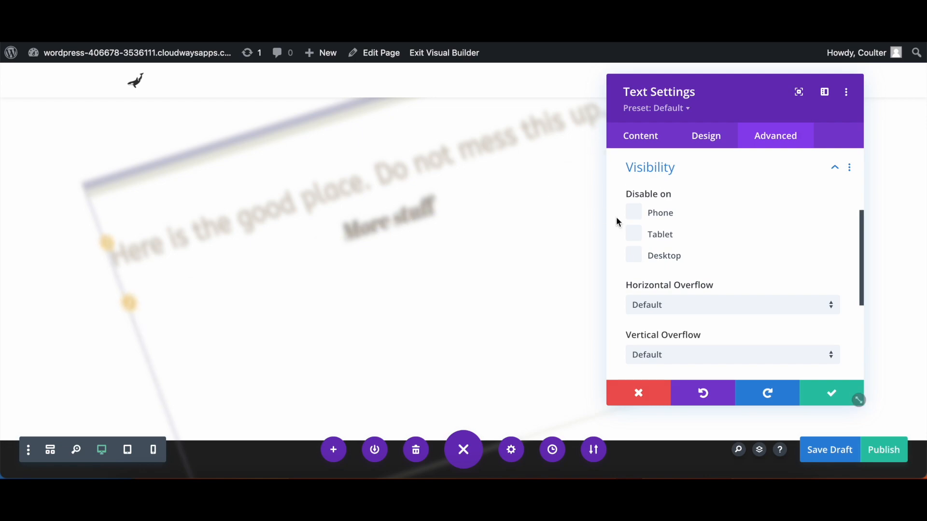
pyautogui.click(635, 235)
pyautogui.click(127, 450)
pyautogui.click(154, 452)
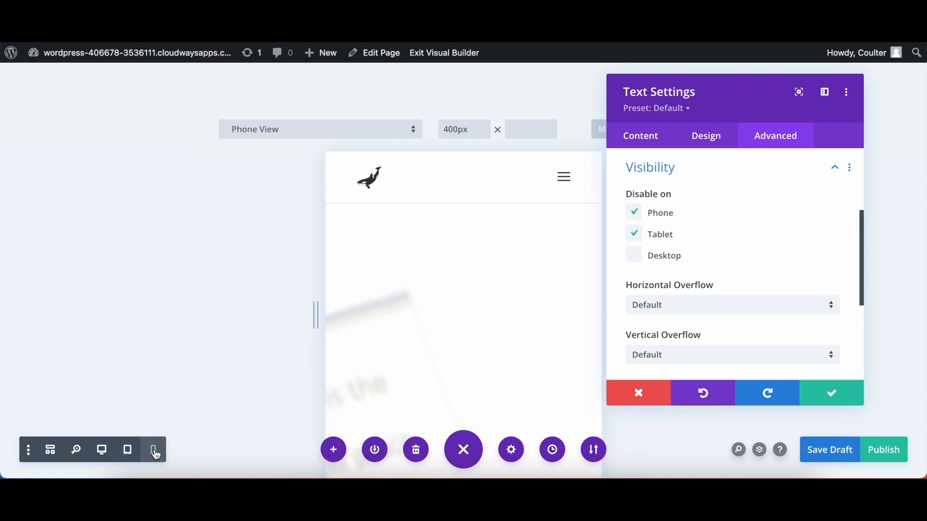
# Step: Toggle the Phone and Tablet disabling off and back on to compare the module in the phone preview
pyautogui.scroll(-3, 677, 273)
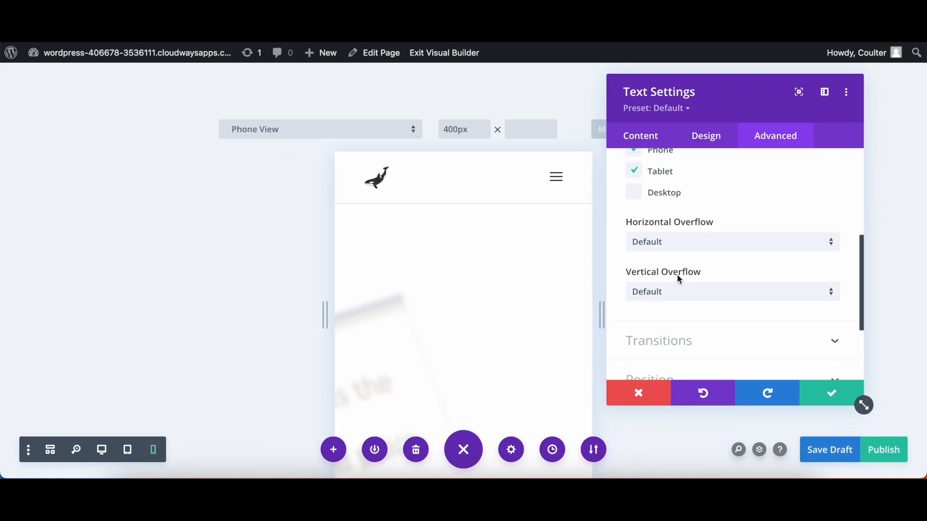
pyautogui.scroll(-1, 676, 273)
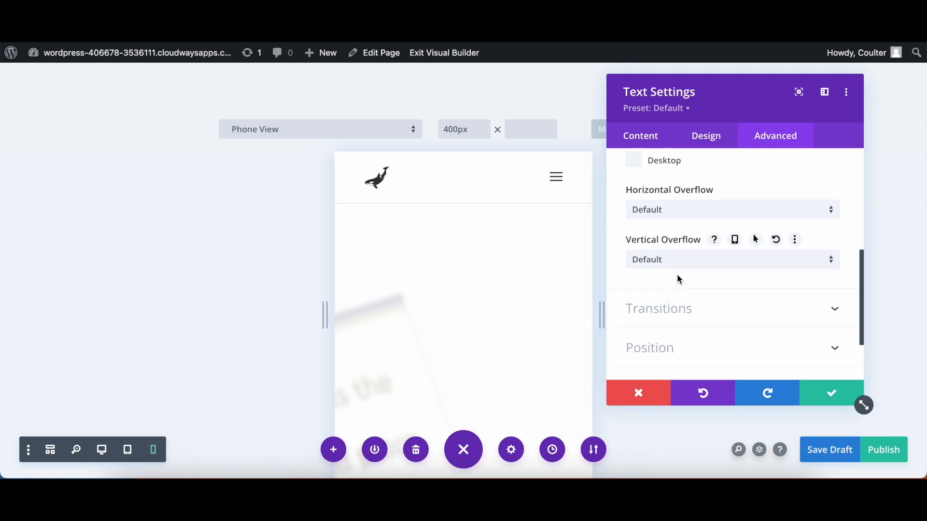
pyautogui.scroll(1, 677, 274)
pyautogui.scroll(1, 630, 185)
pyautogui.click(632, 181)
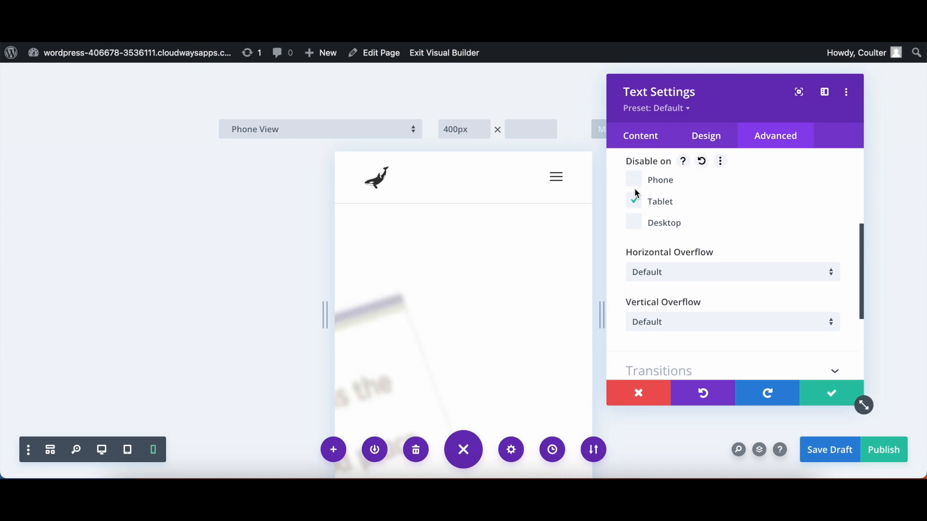
pyautogui.click(635, 201)
pyautogui.click(637, 182)
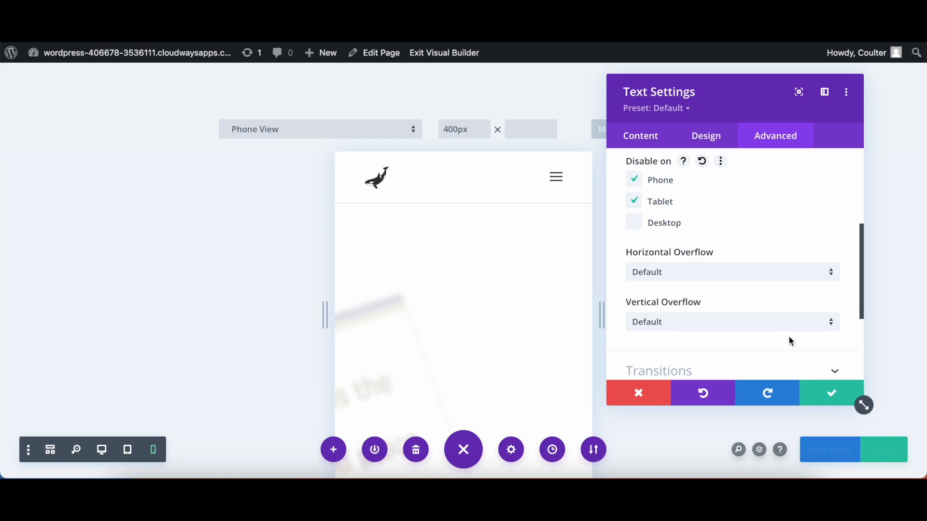
# Step: Save the text module settings, publish and save the page, and exit the Visual Builder
pyautogui.click(822, 396)
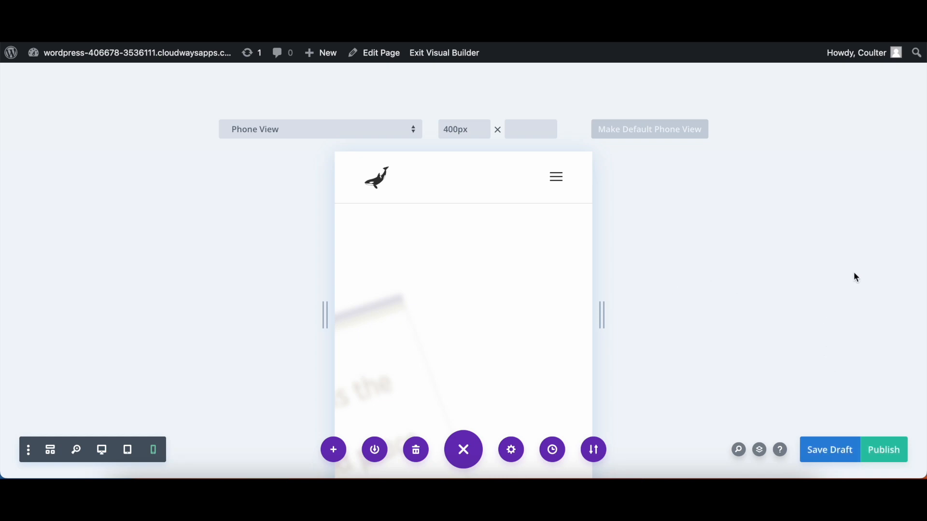
pyautogui.click(877, 451)
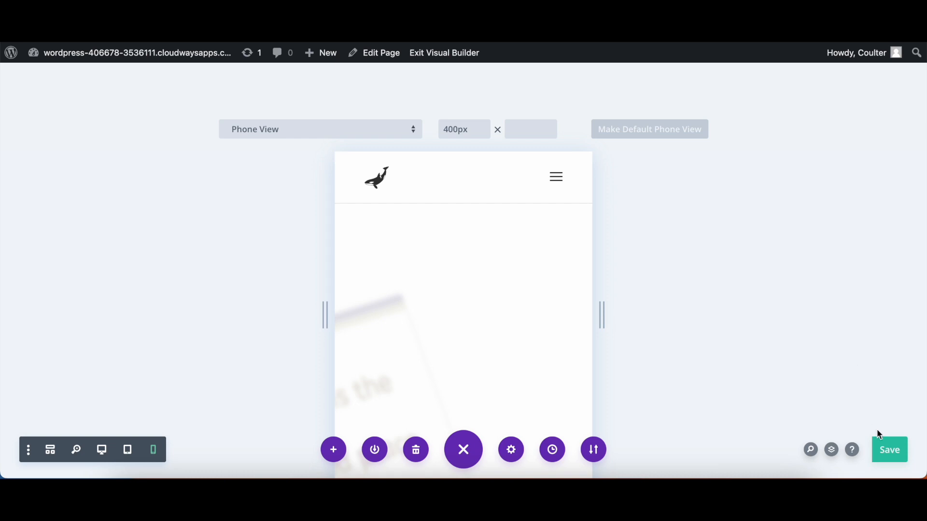
pyautogui.click(888, 450)
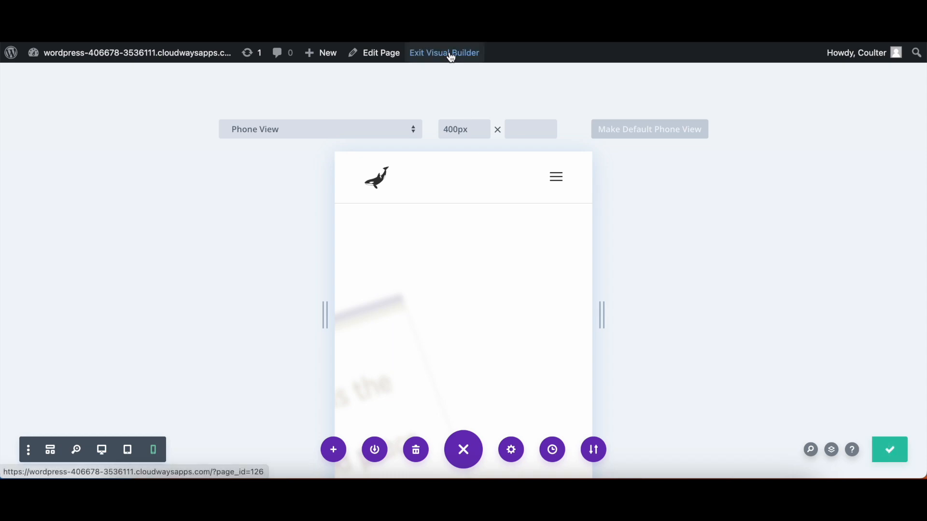
pyautogui.click(450, 57)
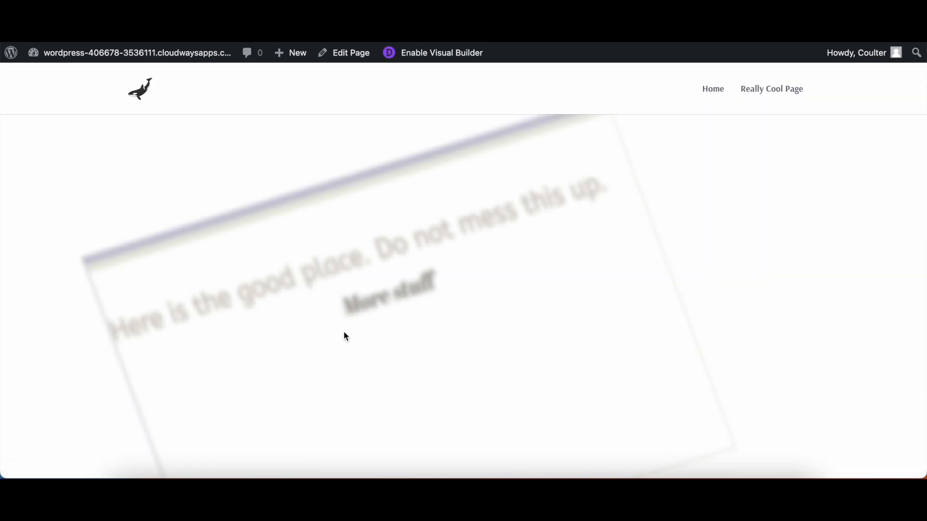
# Step: Check the module's visibility on the published page with the browser inspector, widening the responsive viewport to about 1149 px
pyautogui.scroll(-2, 507, 334)
pyautogui.rightClick(612, 289)
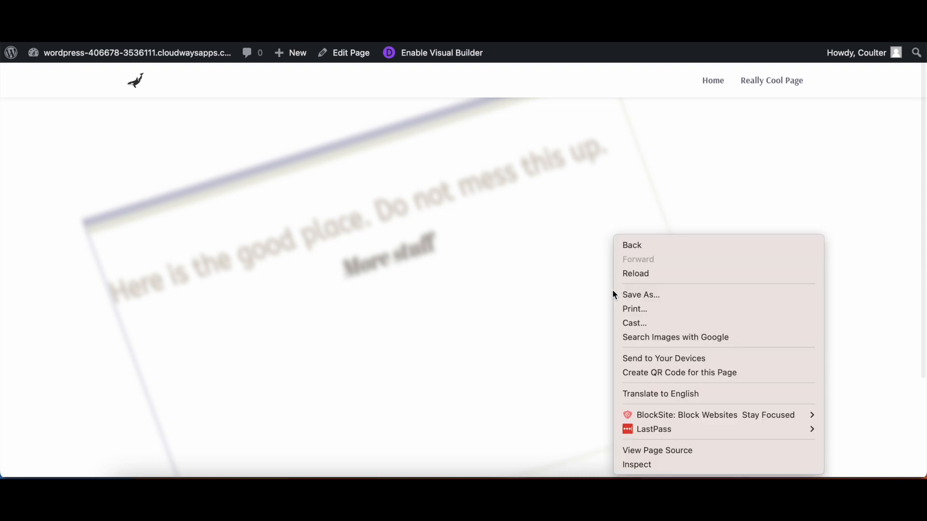
pyautogui.click(635, 465)
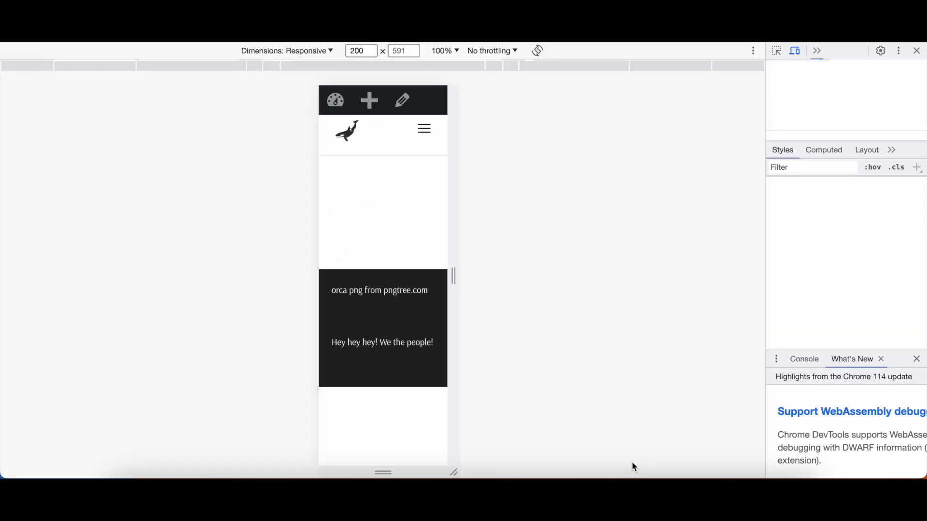
pyautogui.moveTo(457, 269); pyautogui.dragTo(768, 342)
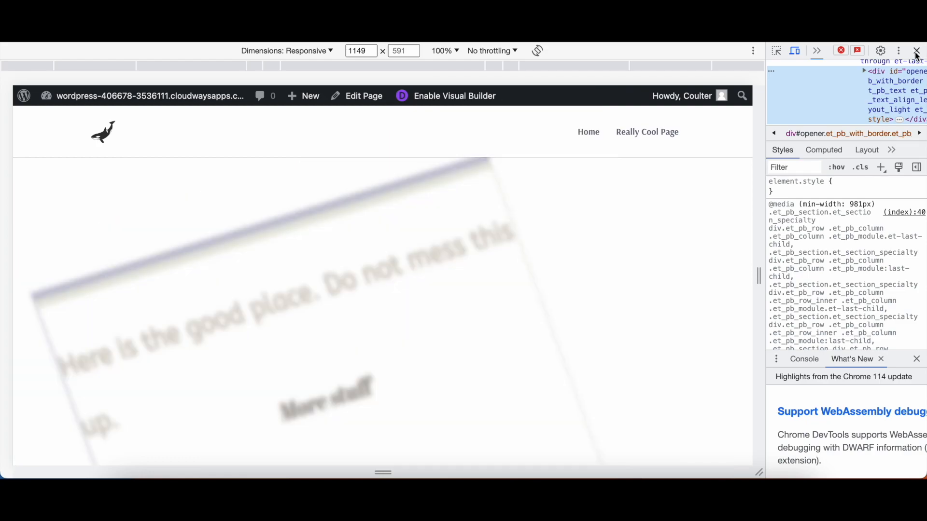
pyautogui.click(917, 52)
# Step: Enable the Visual Builder again and reopen the text module's advanced settings
pyautogui.click(430, 57)
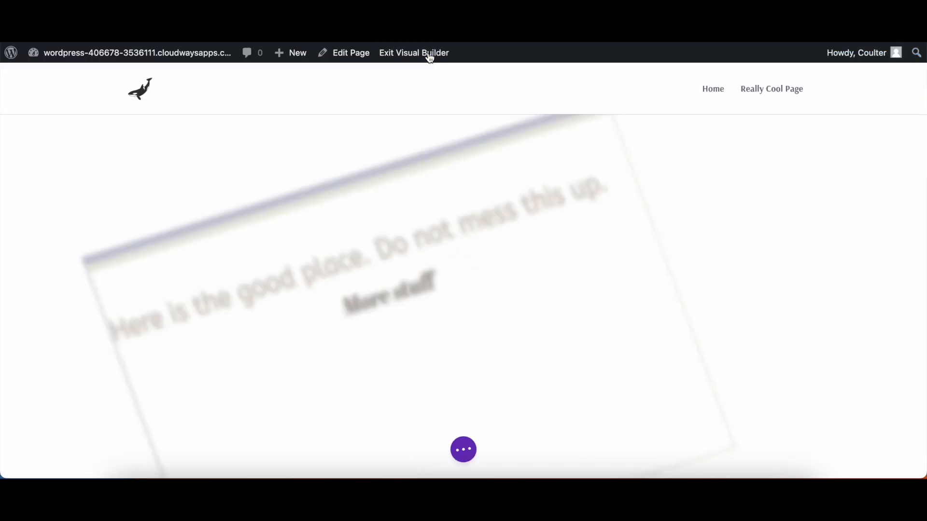
pyautogui.click(388, 321)
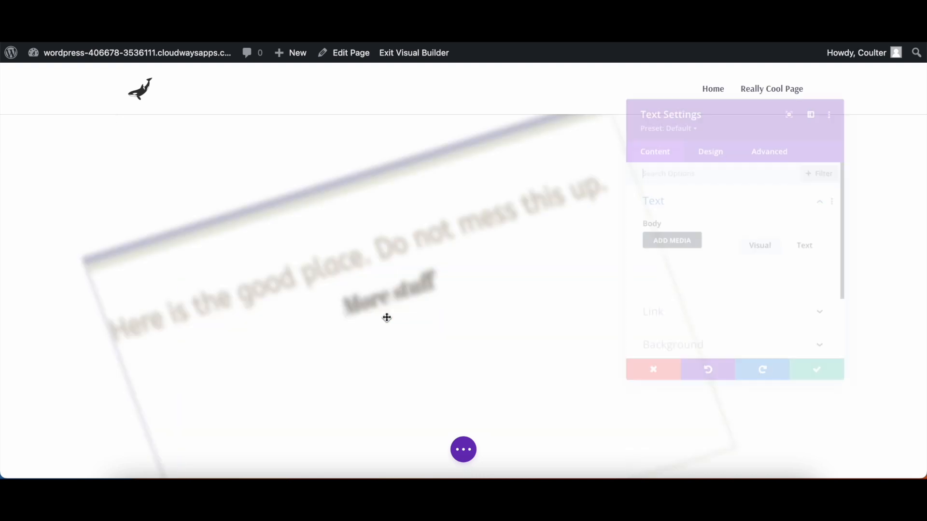
pyautogui.click(773, 145)
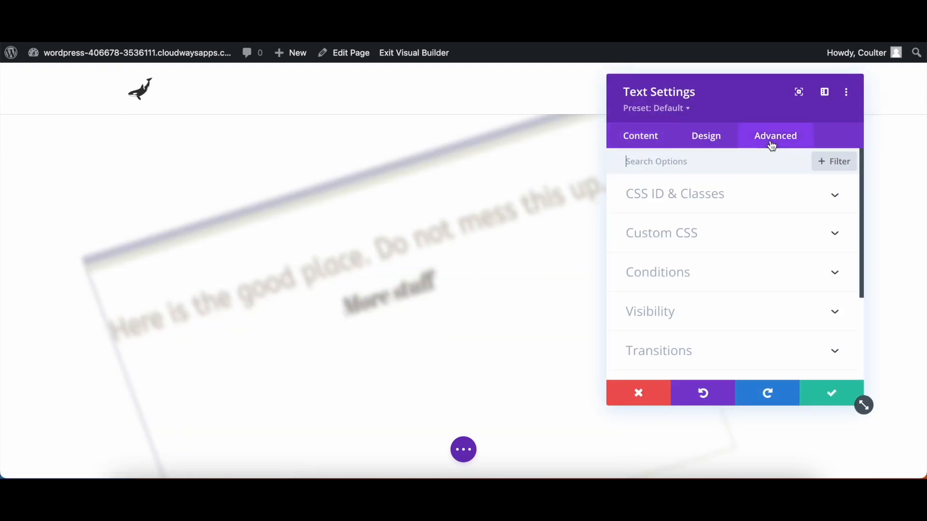
# Step: Look at the duration, delay and speed curve options in the Transitions settings of the text module
pyautogui.scroll(-3, 713, 271)
pyautogui.click(743, 221)
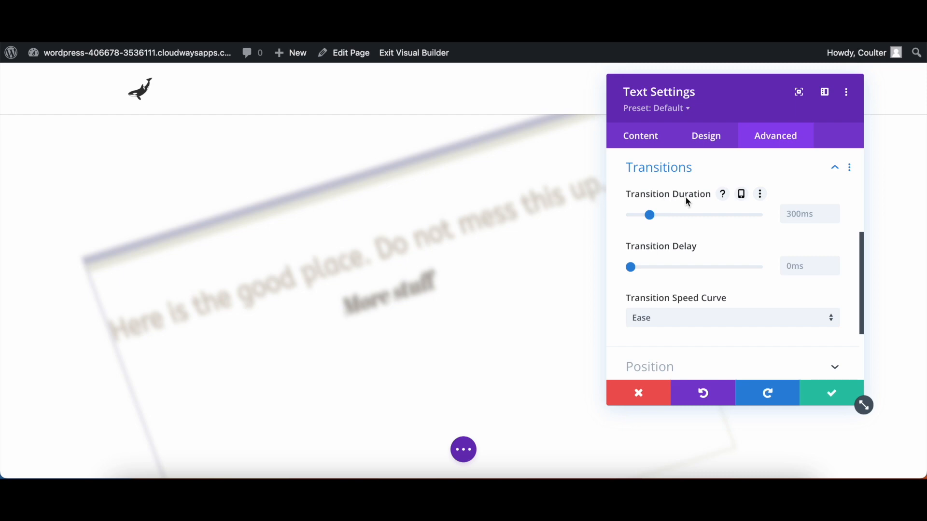
pyautogui.scroll(-3, 686, 280)
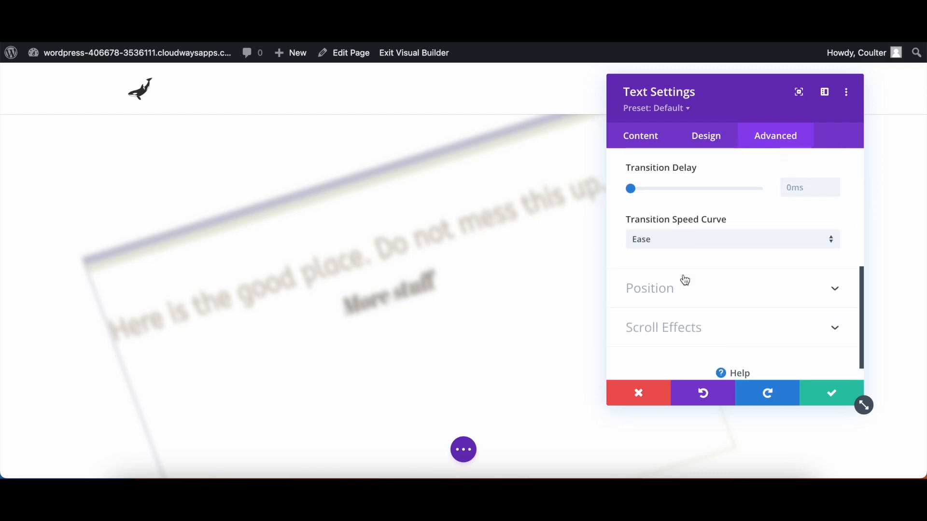
# Step: Try a Z Index of 94 in the text module's Position settings
pyautogui.click(707, 288)
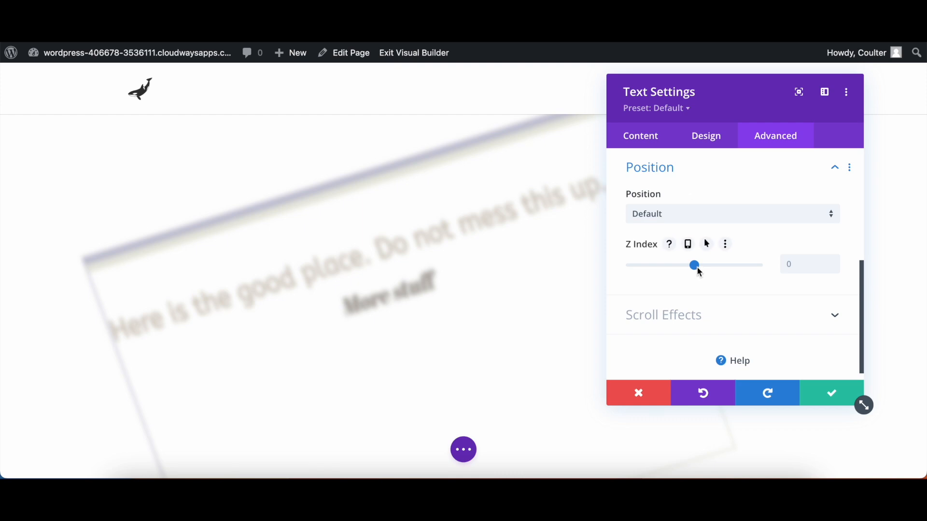
pyautogui.moveTo(695, 267); pyautogui.dragTo(704, 268)
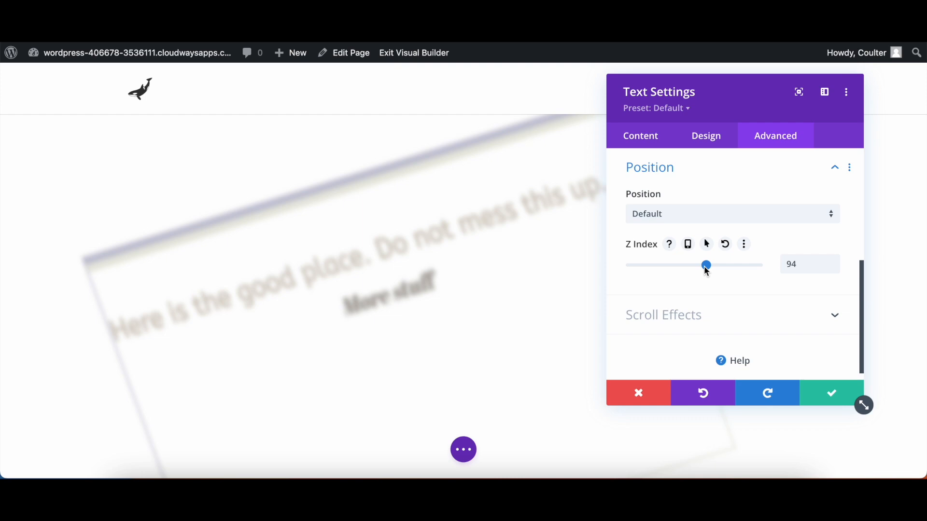
pyautogui.moveTo(794, 264); pyautogui.dragTo(783, 266)
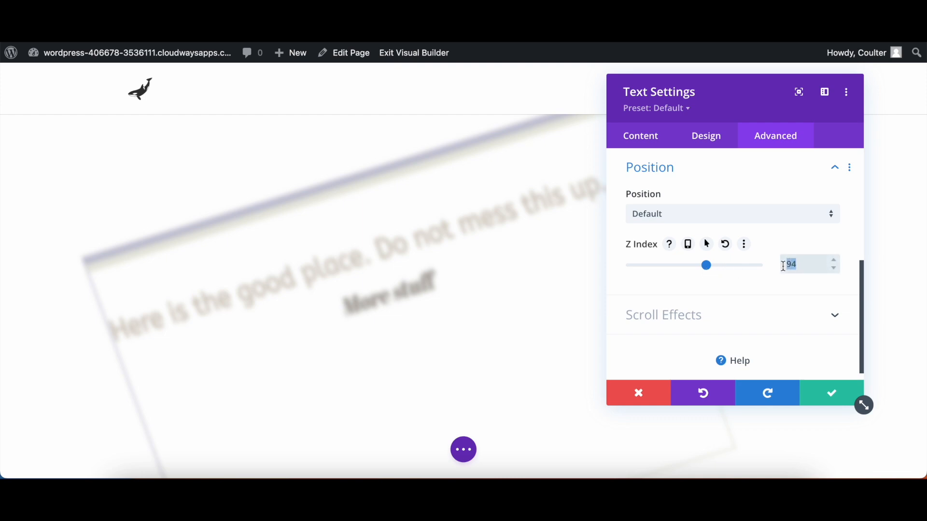
# Step: Try the Relative, Absolute and Fixed positions, with Fixed anchored at the upper-right location, and return to Default
pyautogui.click(785, 216)
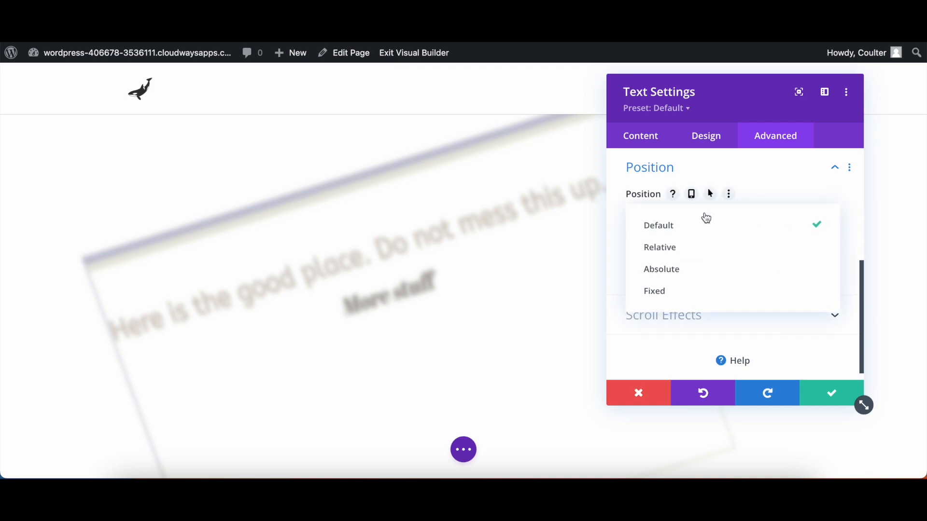
pyautogui.click(659, 260)
pyautogui.scroll(-3, 607, 285)
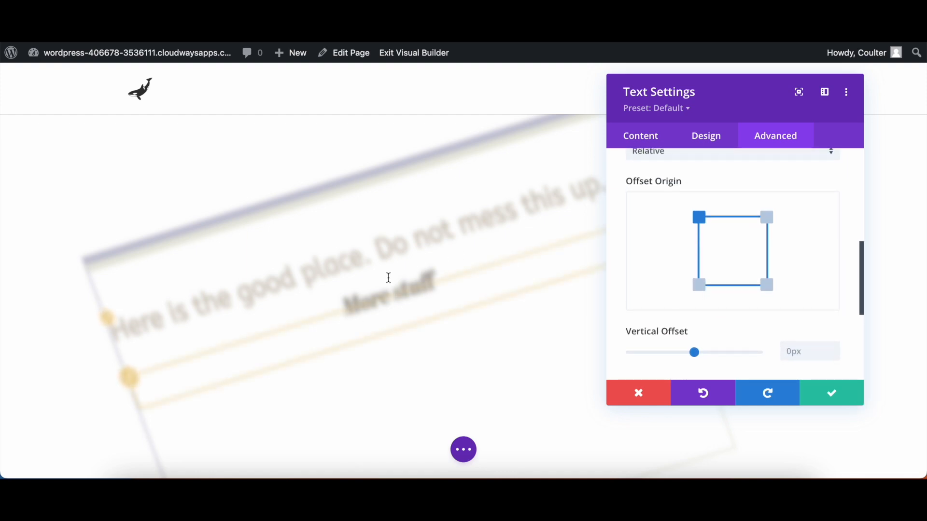
pyautogui.click(693, 156)
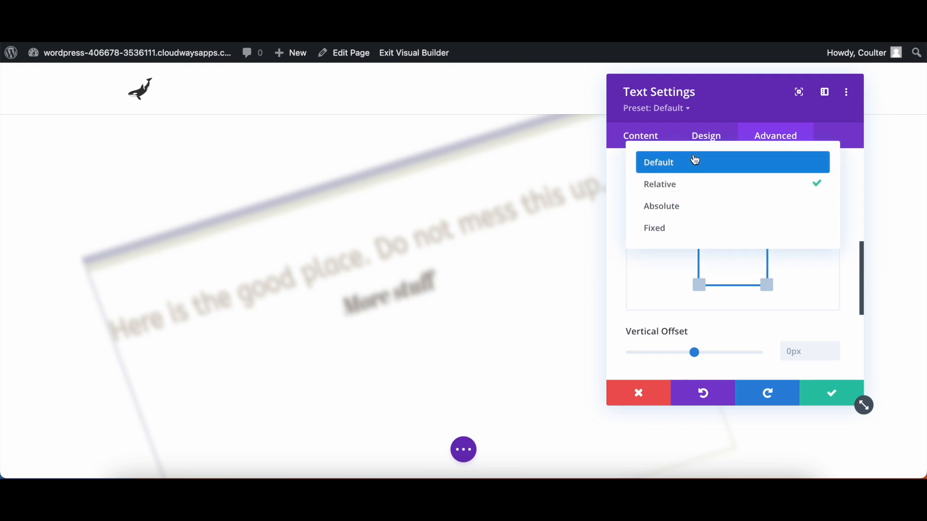
pyautogui.click(674, 207)
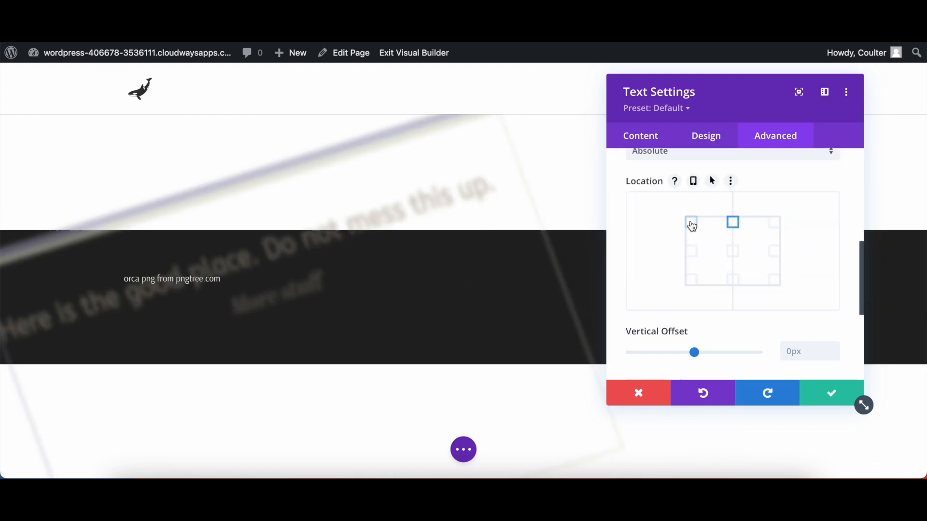
pyautogui.scroll(2, 659, 193)
pyautogui.click(672, 183)
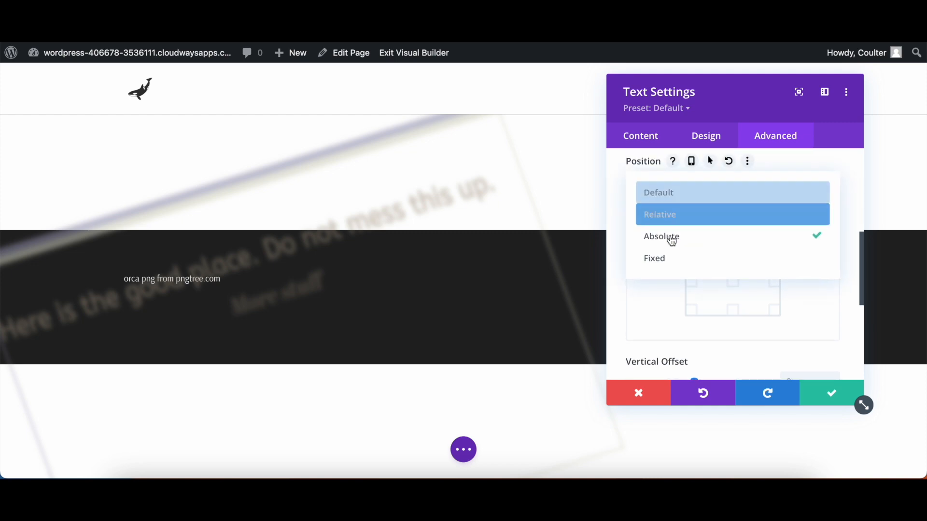
pyautogui.click(672, 257)
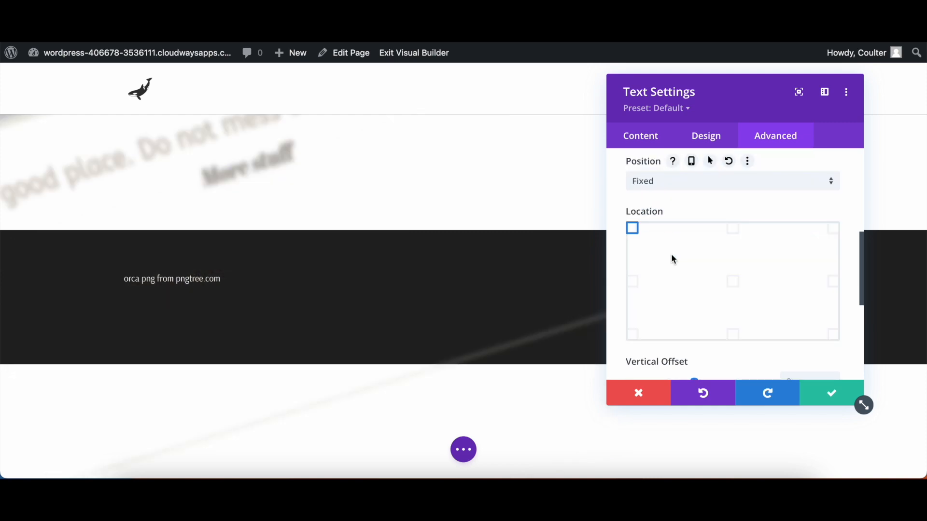
pyautogui.click(833, 231)
pyautogui.click(670, 181)
pyautogui.click(671, 192)
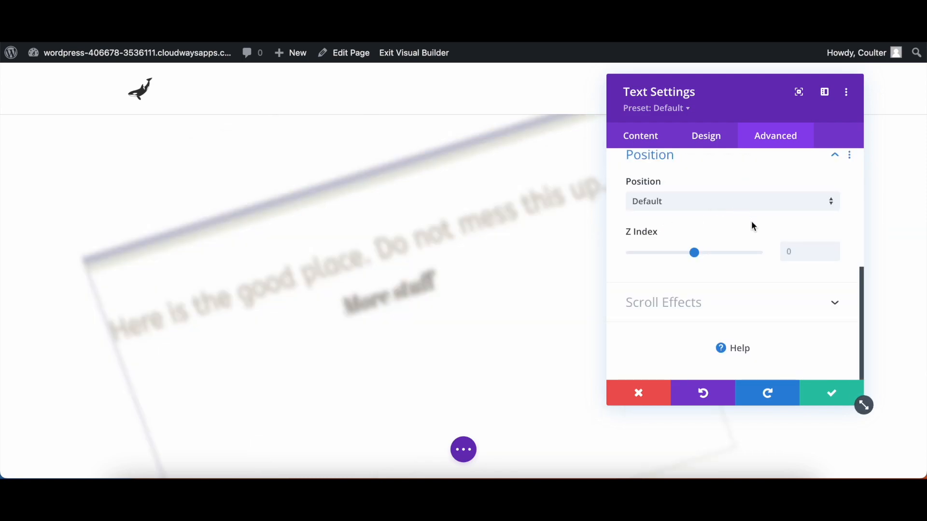
# Step: Set the text module's Sticky Position to Stick to Top in its Scroll Effects settings
pyautogui.click(753, 304)
pyautogui.scroll(-1, 764, 321)
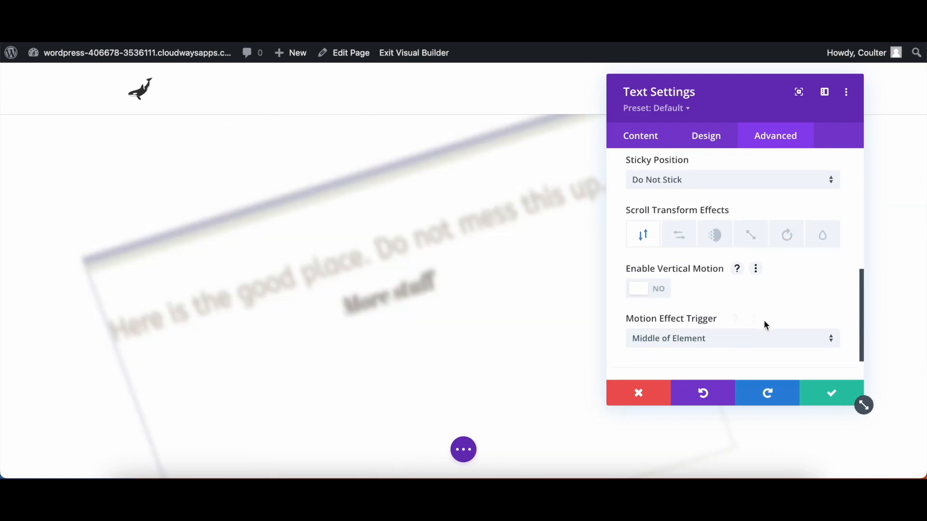
pyautogui.click(695, 180)
pyautogui.click(662, 210)
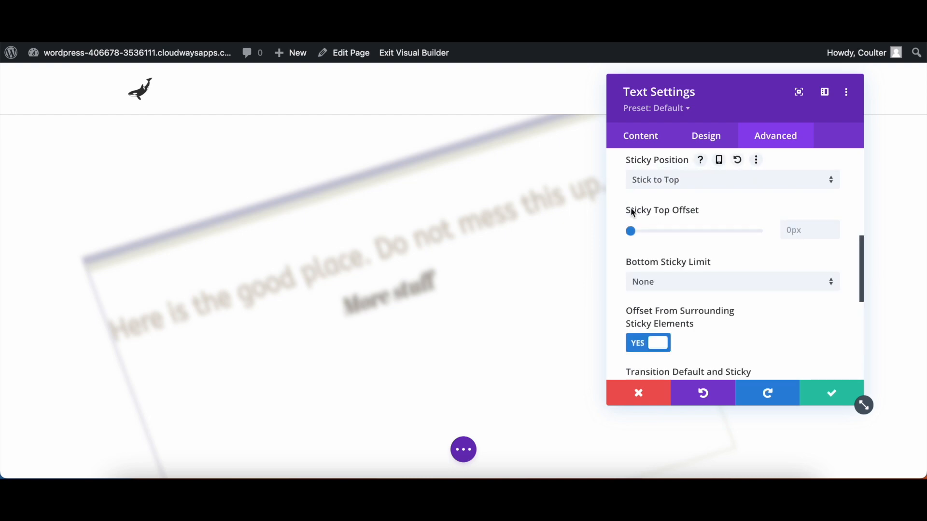
pyautogui.scroll(-5, 471, 246)
pyautogui.scroll(2, 472, 247)
pyautogui.scroll(-2, 473, 247)
pyautogui.scroll(5, 472, 244)
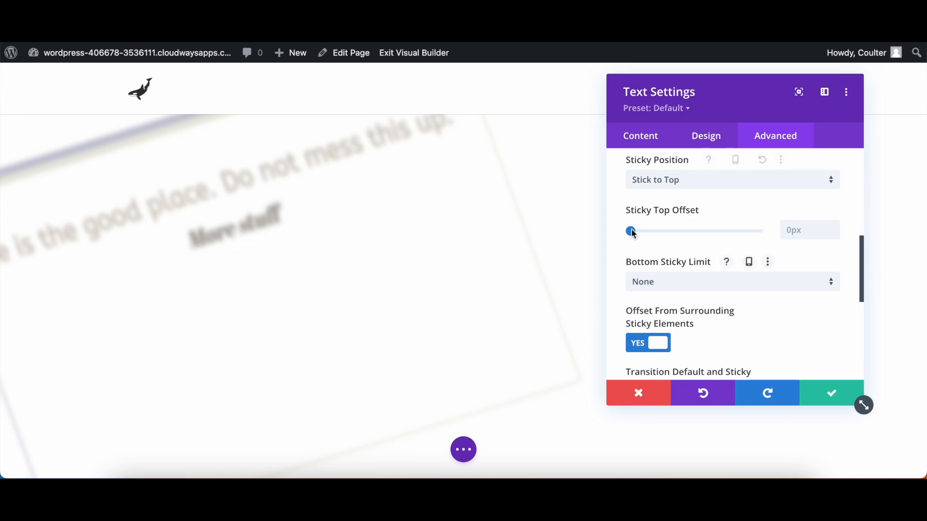
# Step: Examine the sticky offset, bottom sticky limit, surrounding-element offset and scroll transform options in the text module's Scroll Effects settings
pyautogui.moveTo(634, 235); pyautogui.dragTo(588, 234)
pyautogui.scroll(-2, 521, 239)
pyautogui.scroll(2, 521, 239)
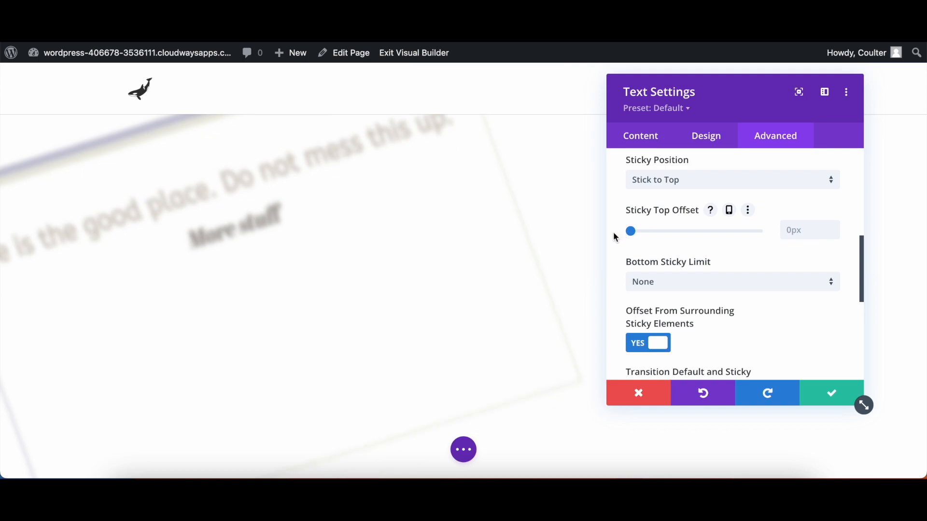
pyautogui.click(718, 282)
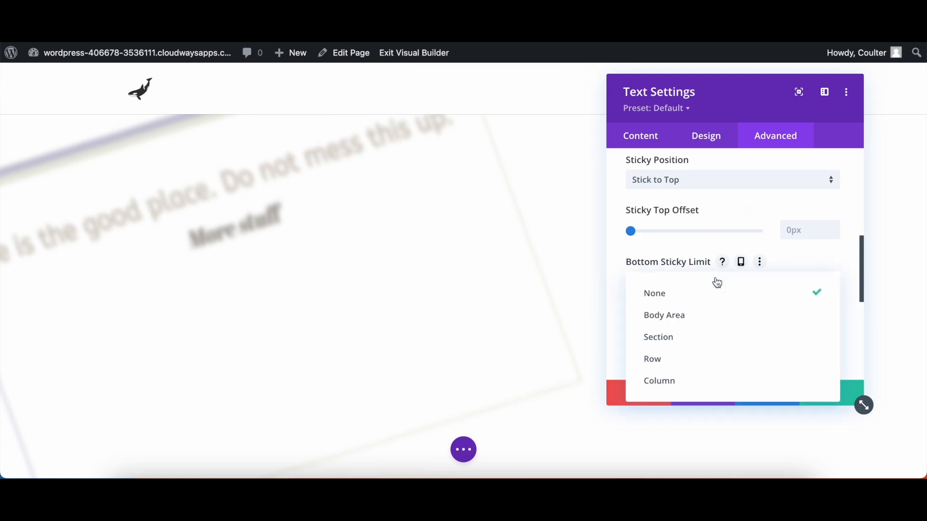
pyautogui.click(800, 253)
pyautogui.scroll(-1, 800, 255)
pyautogui.scroll(-3, 801, 253)
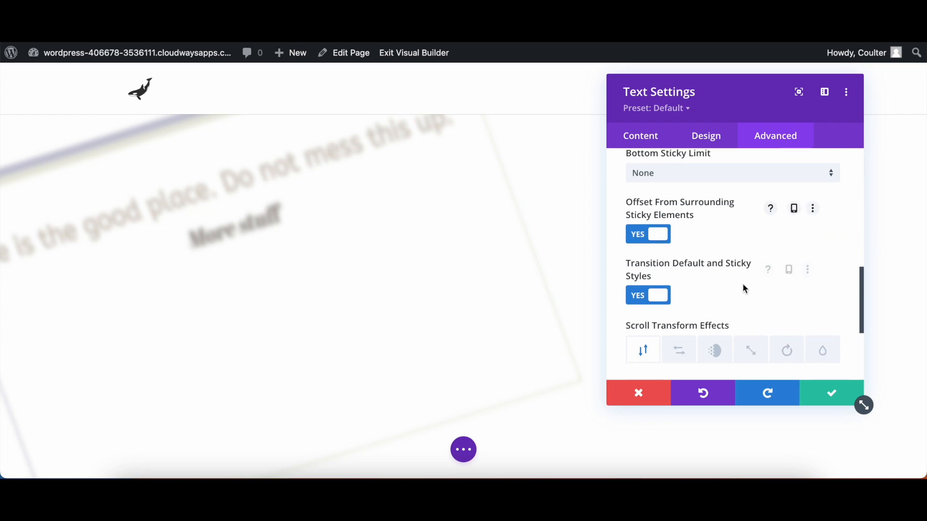
pyautogui.scroll(-3, 743, 284)
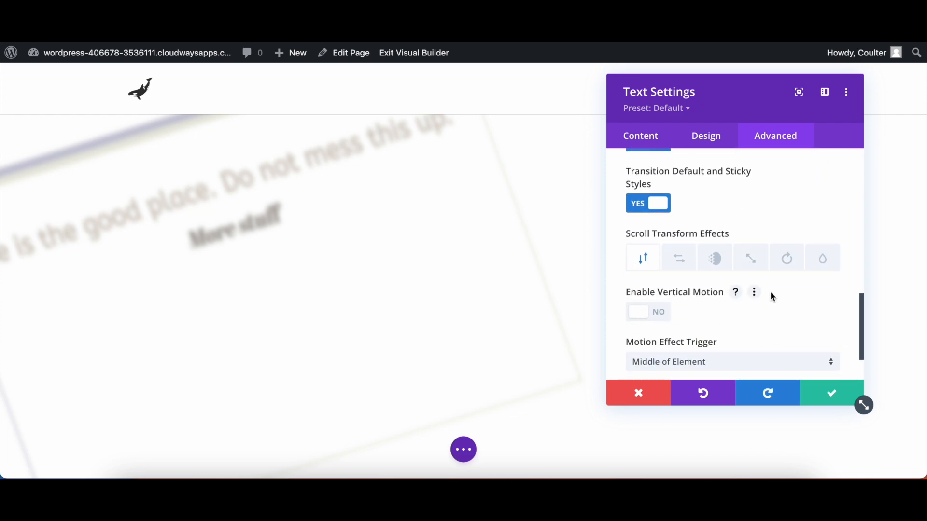
pyautogui.scroll(-2, 785, 321)
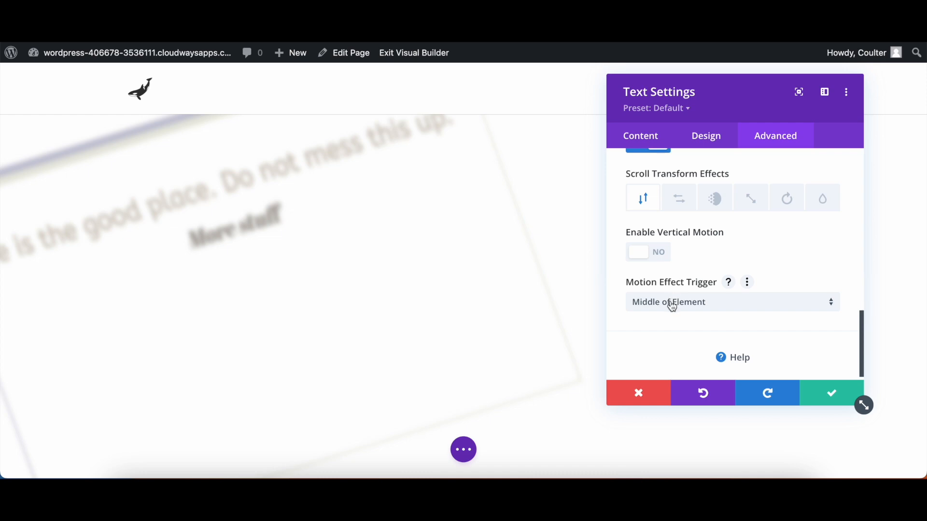
# Step: Look at the Motion Effect Trigger choices, save the text module's settings and check its sticky behaviour on the page
pyautogui.click(665, 304)
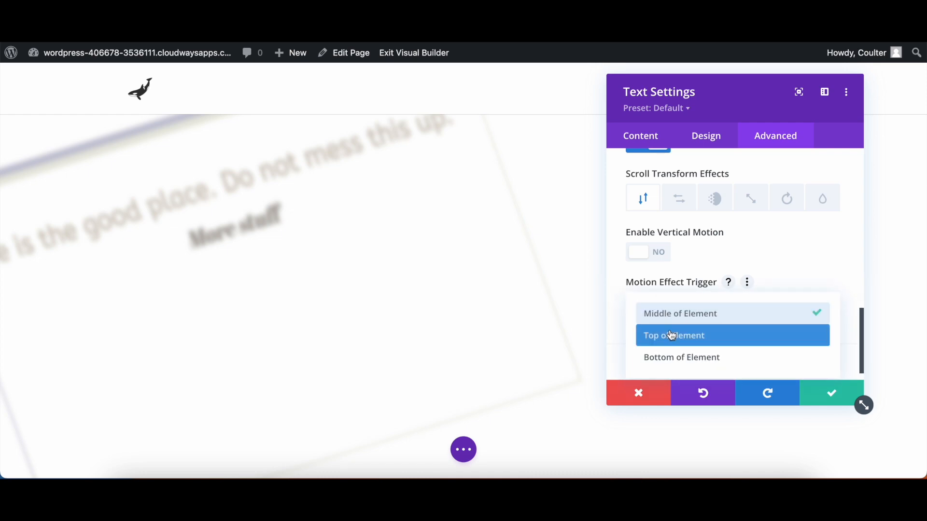
pyautogui.click(774, 277)
pyautogui.click(833, 392)
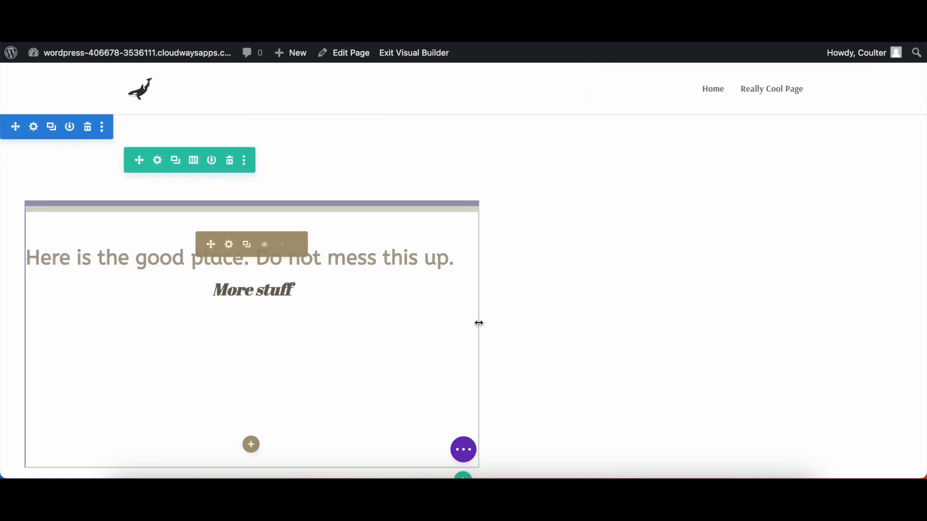
pyautogui.scroll(-2, 747, 316)
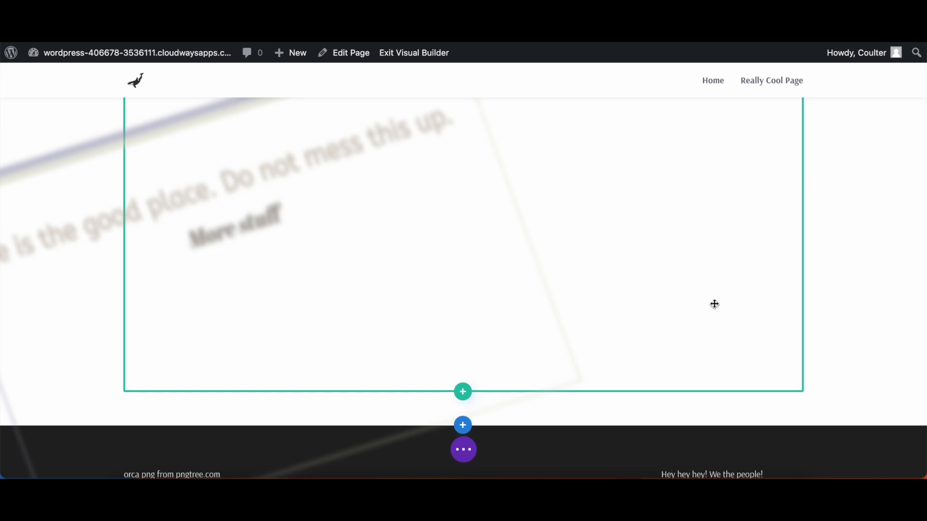
pyautogui.scroll(3, 715, 305)
pyautogui.scroll(-3, 714, 304)
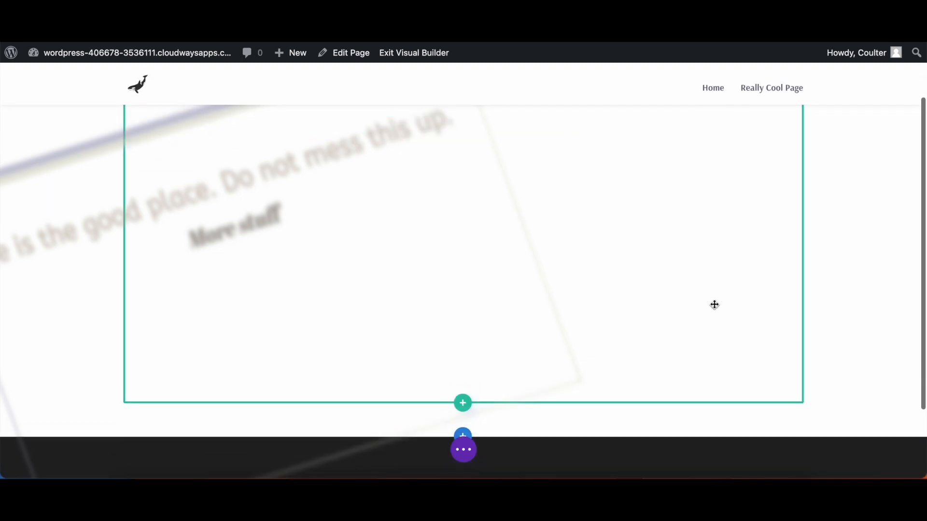
# Step: Add an empty row with two equal columns below the styled text module's row
pyautogui.moveTo(538, 315)
pyautogui.click(463, 389)
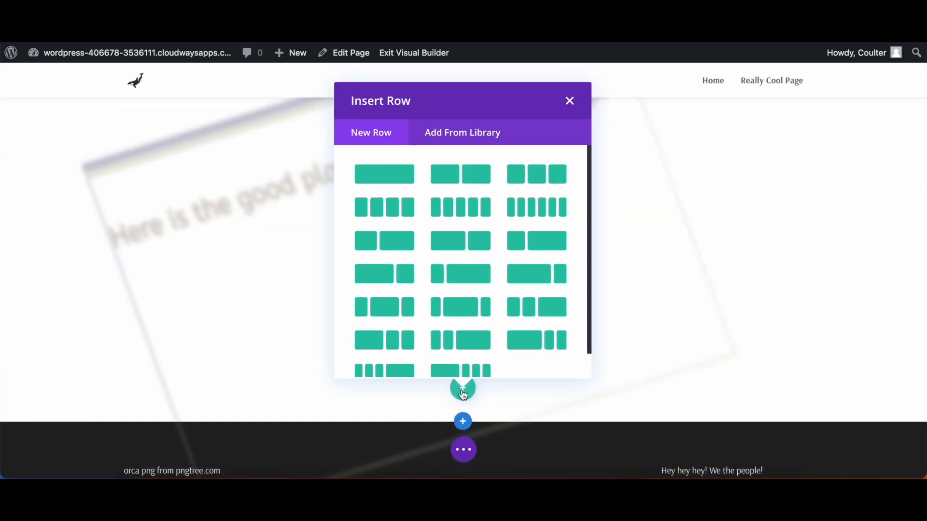
pyautogui.click(446, 174)
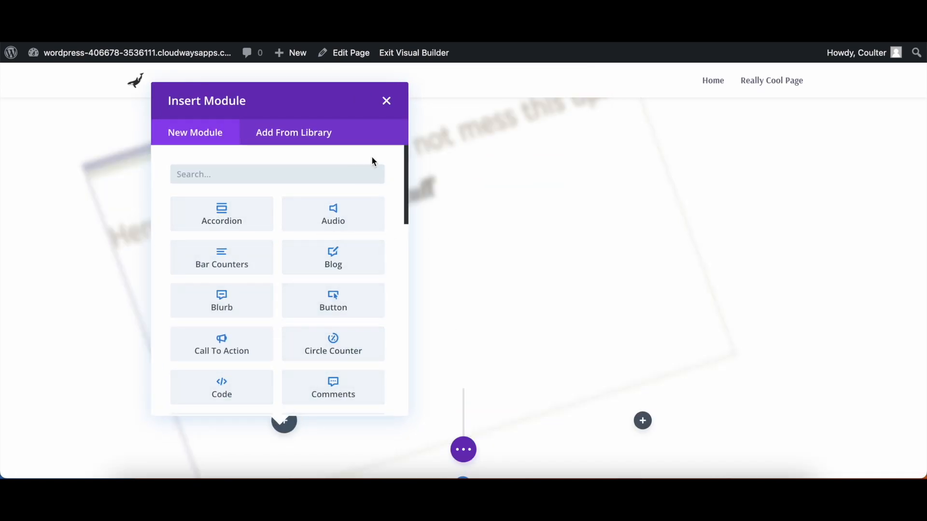
pyautogui.click(386, 102)
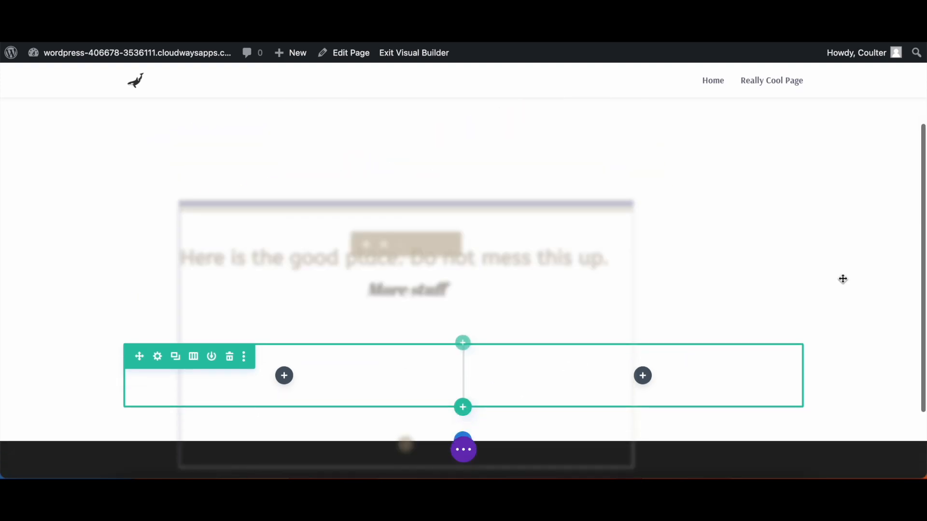
# Step: Add a regular section below with a single-column row containing a Text module
pyautogui.moveTo(469, 419)
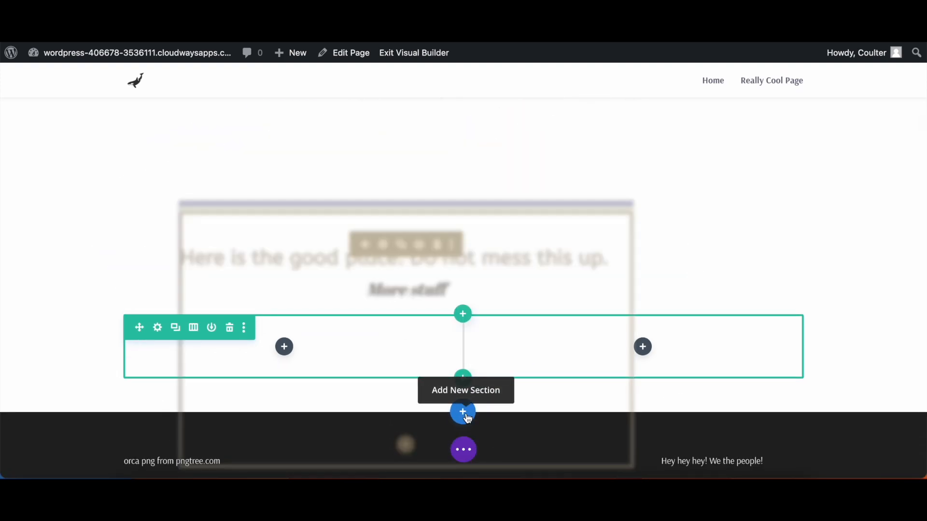
pyautogui.click(462, 413)
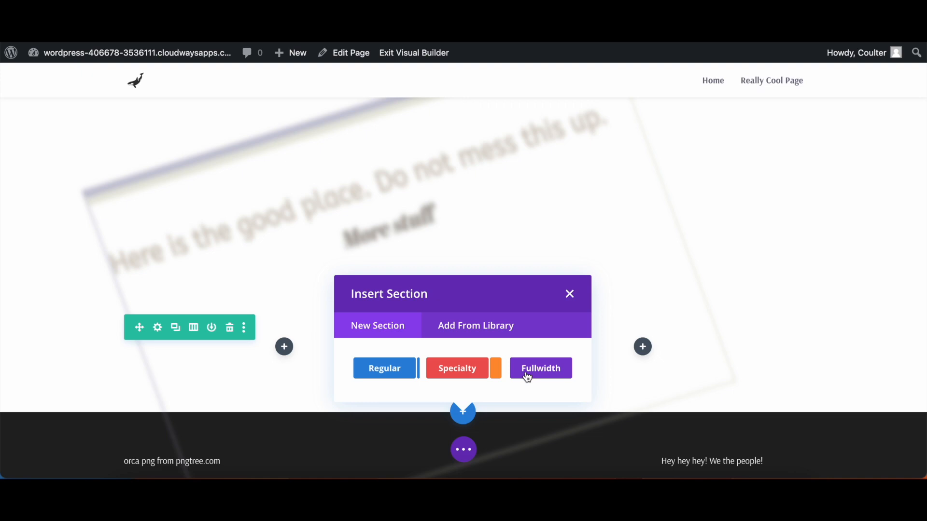
pyautogui.click(404, 373)
pyautogui.click(383, 217)
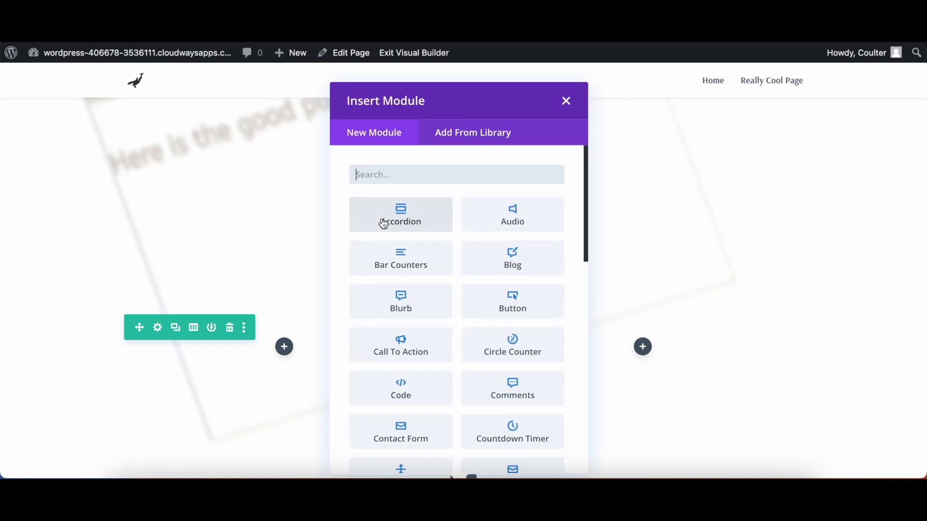
pyautogui.write('text')
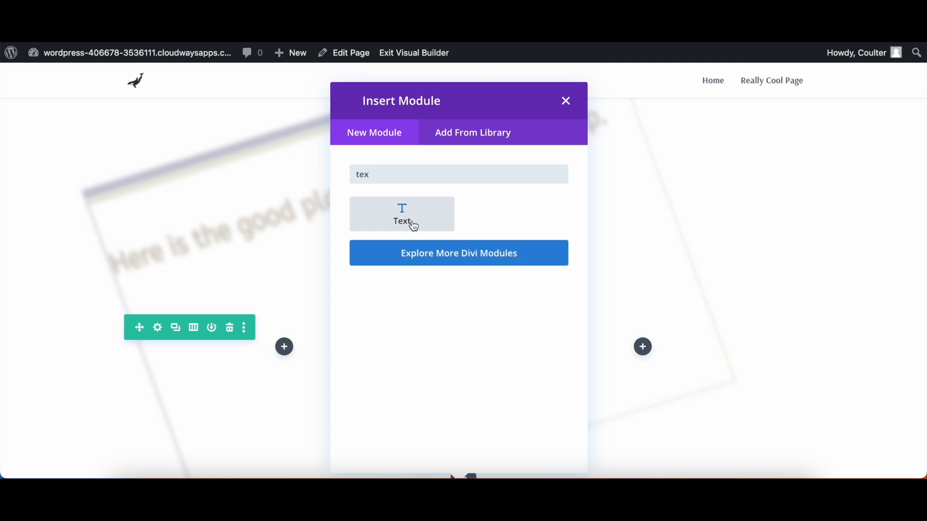
pyautogui.click(403, 208)
pyautogui.scroll(-3, 731, 349)
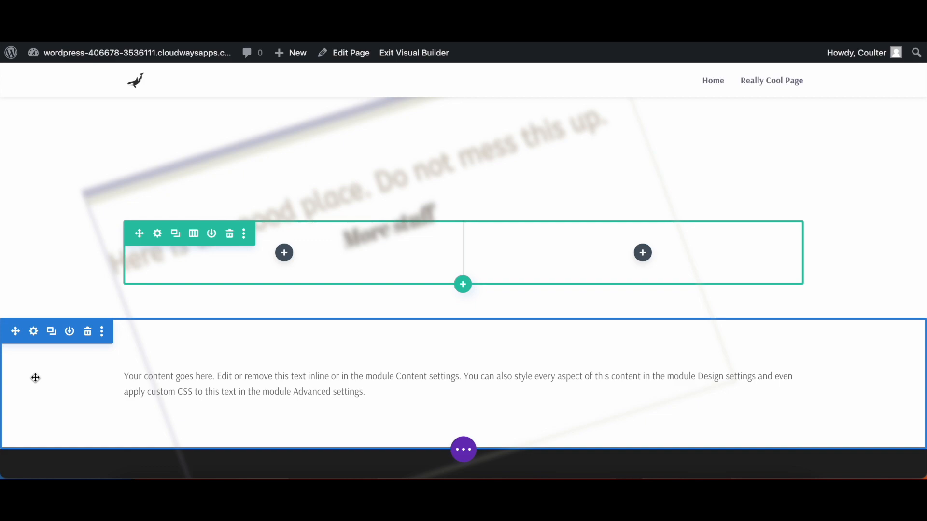
# Step: Try the light blue saved colour as the new section's background and clear it again
pyautogui.click(33, 333)
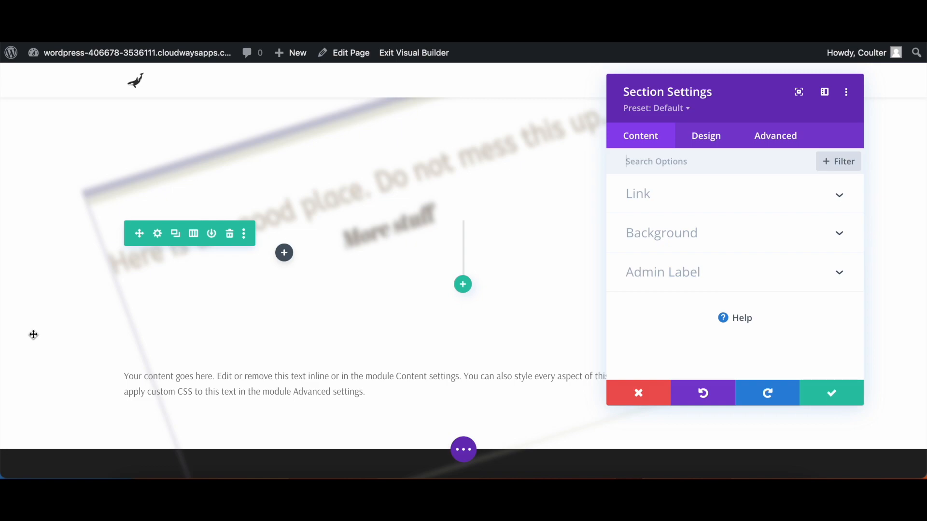
pyautogui.click(768, 230)
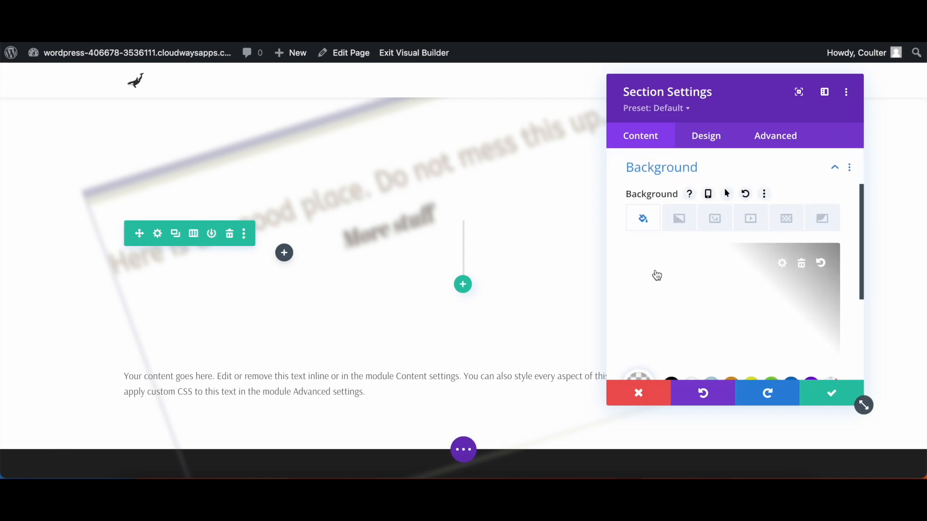
pyautogui.scroll(-2, 657, 275)
pyautogui.click(711, 320)
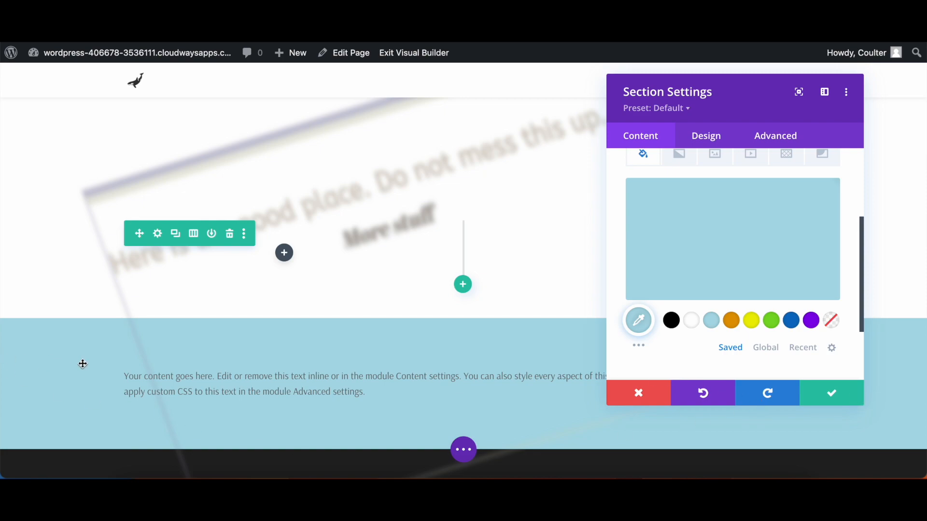
pyautogui.click(831, 320)
pyautogui.click(832, 393)
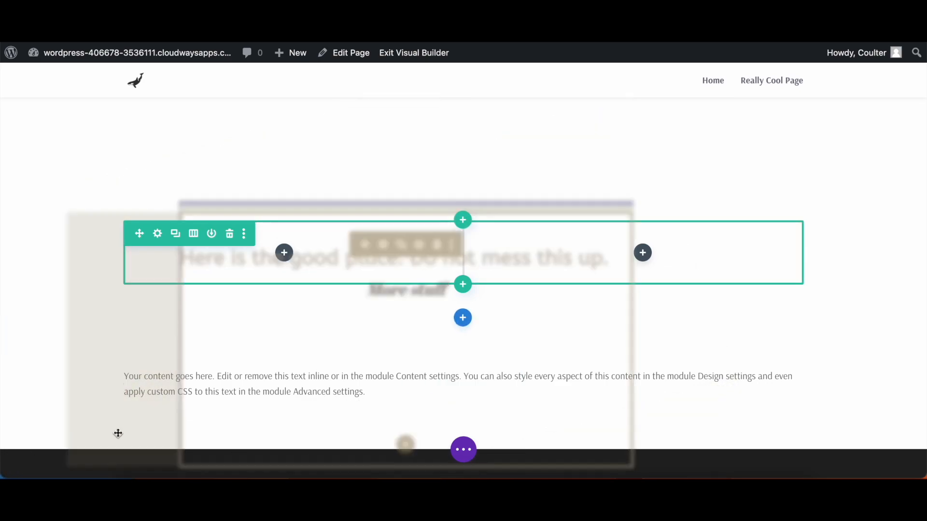
# Step: Try the light blue saved colour as the background of the new section's row and clear it again
pyautogui.scroll(-3, 676, 348)
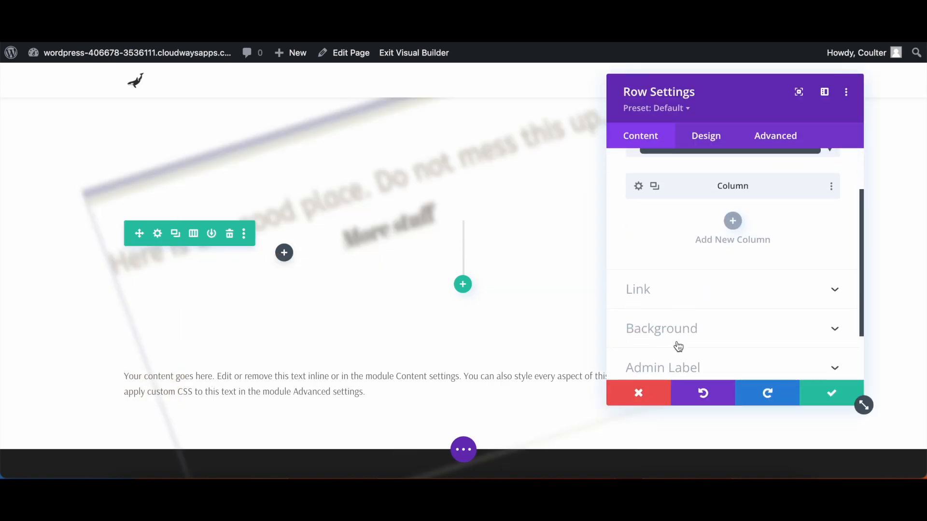
pyautogui.click(725, 315)
pyautogui.scroll(-5, 724, 309)
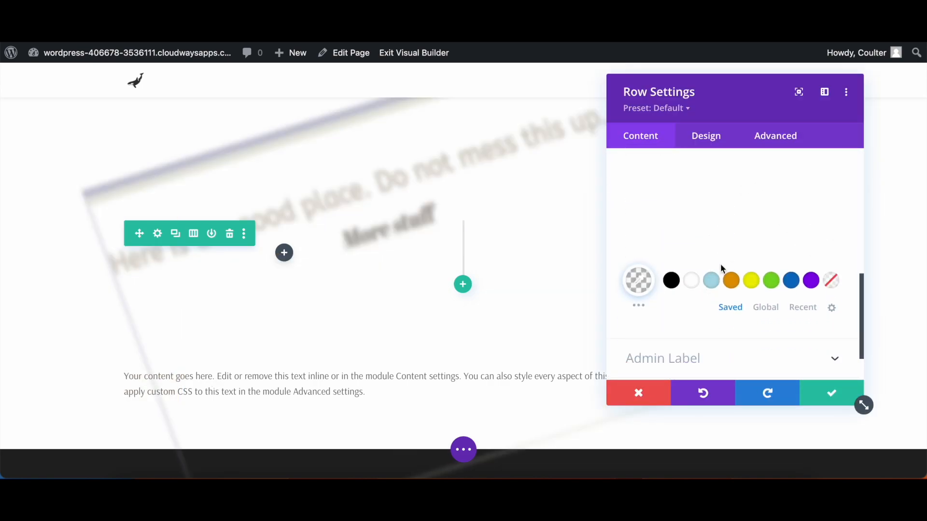
pyautogui.click(714, 281)
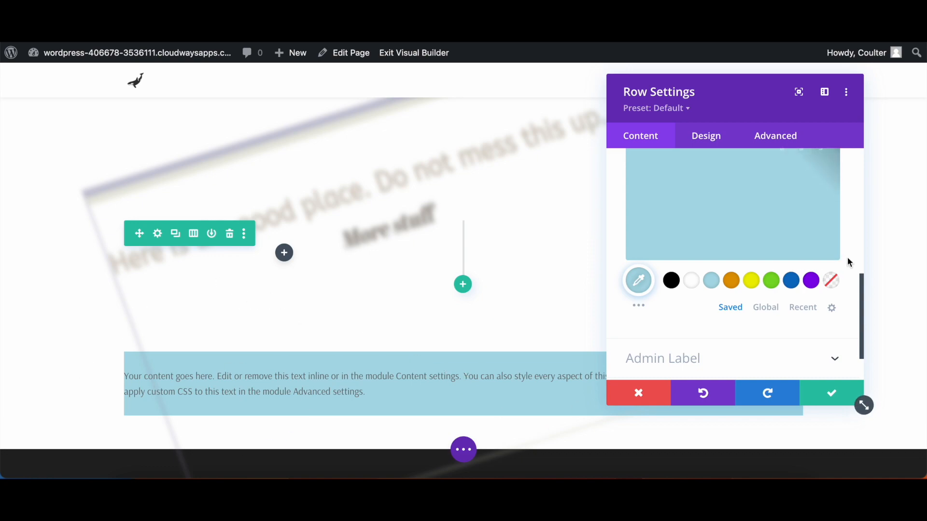
pyautogui.click(831, 281)
pyautogui.click(830, 396)
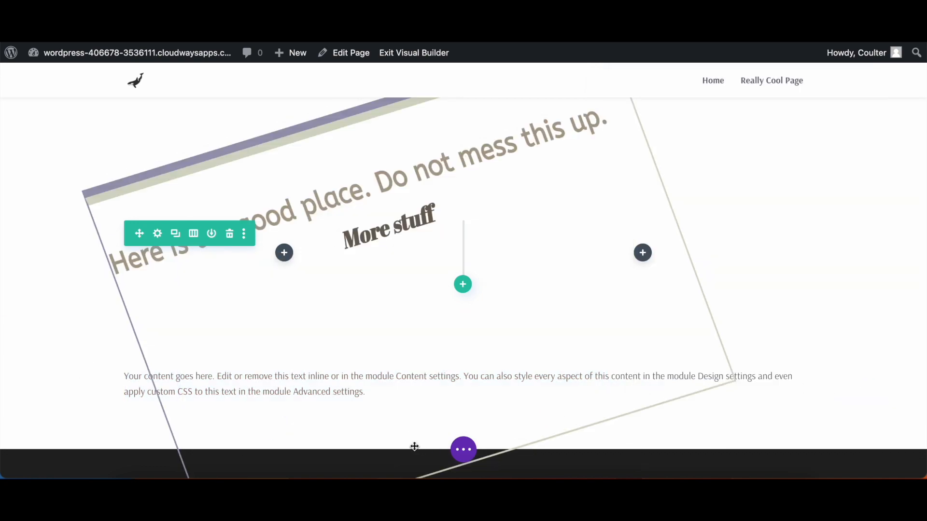
# Step: In wireframe view, set the new Text module's background colour to #abdae6, save its settings and return to desktop view
pyautogui.click(463, 449)
pyautogui.click(59, 458)
pyautogui.scroll(-3, 356, 289)
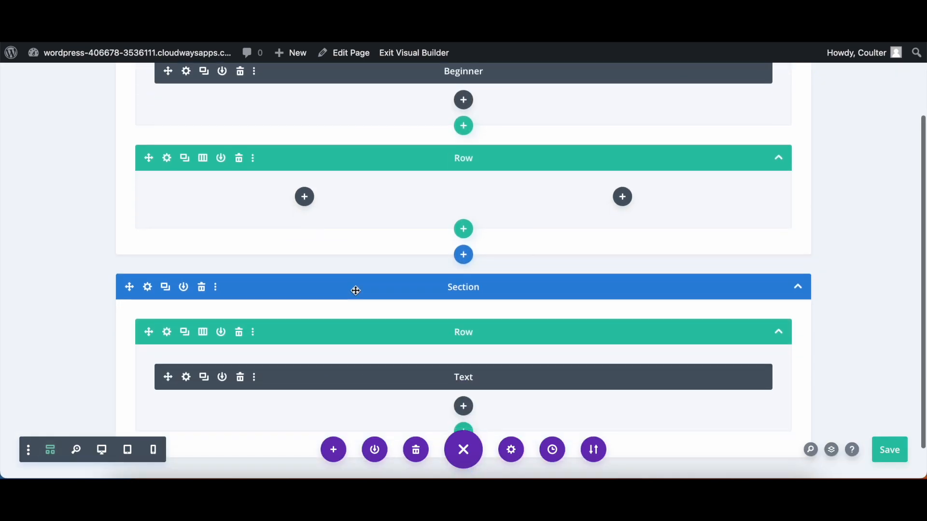
pyautogui.click(186, 352)
pyautogui.scroll(-5, 685, 202)
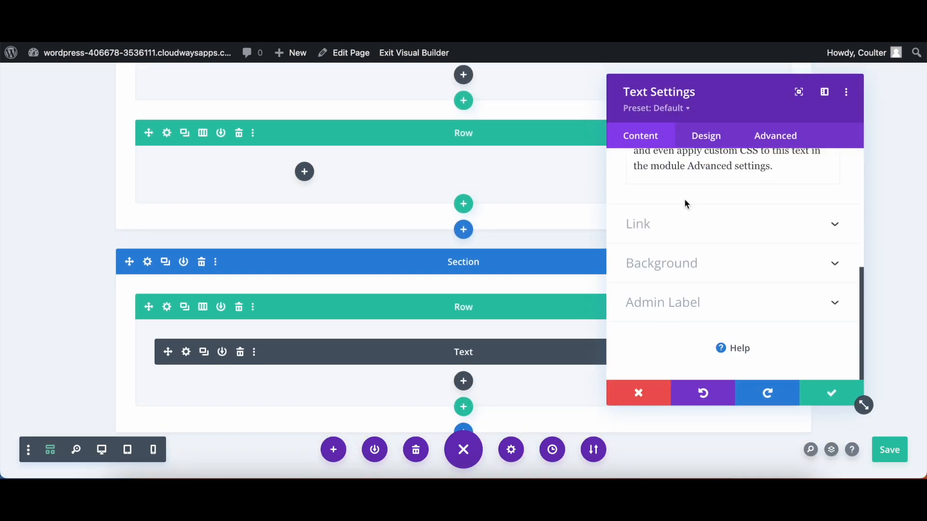
pyautogui.click(707, 259)
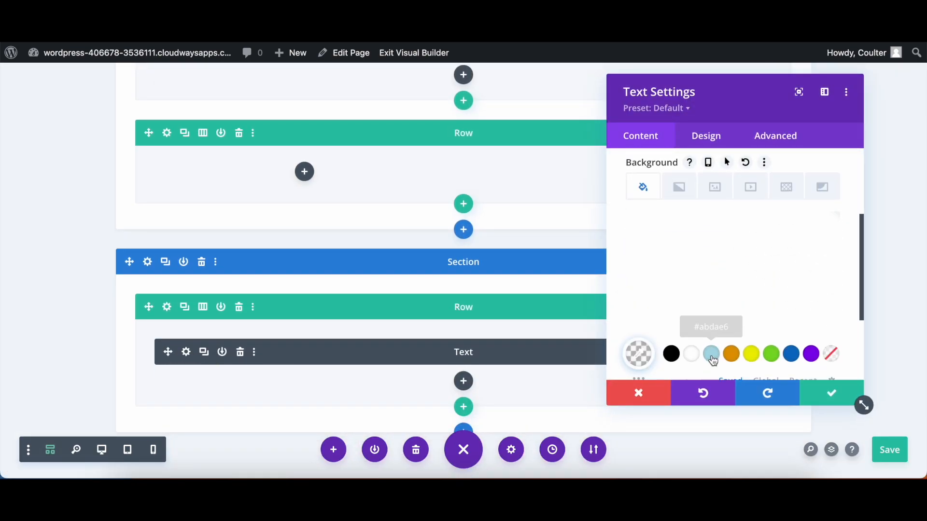
pyautogui.click(711, 354)
pyautogui.click(841, 399)
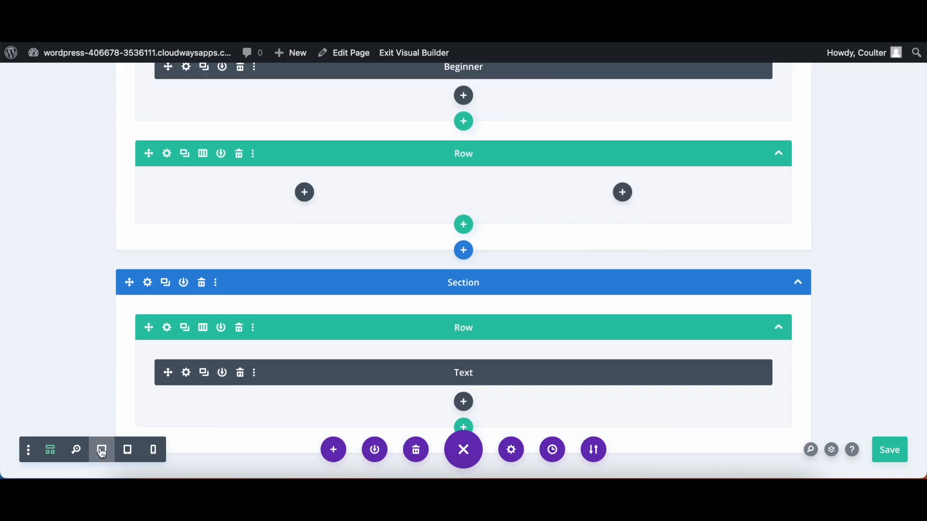
pyautogui.click(103, 450)
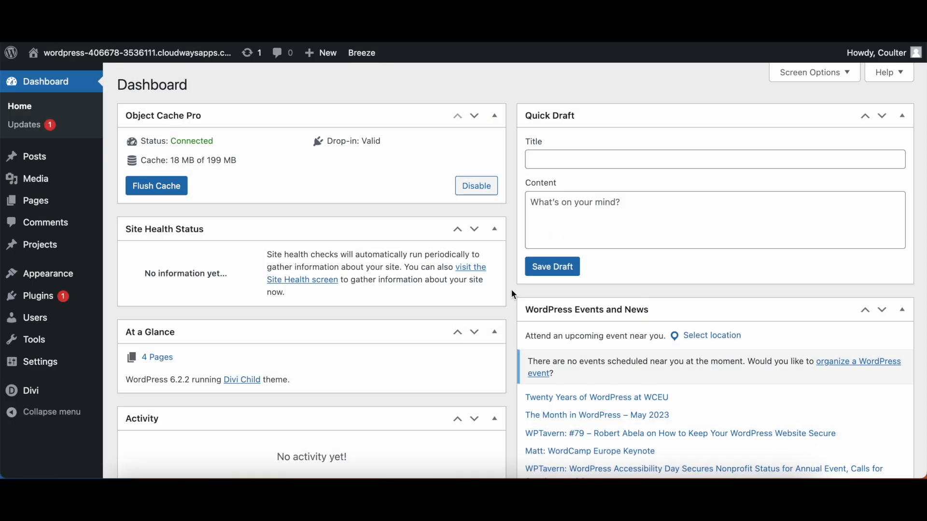
# Step: Start building a global footer for the default website template in the Theme Builder and insert a two-equal-column row
pyautogui.moveTo(21, 391)
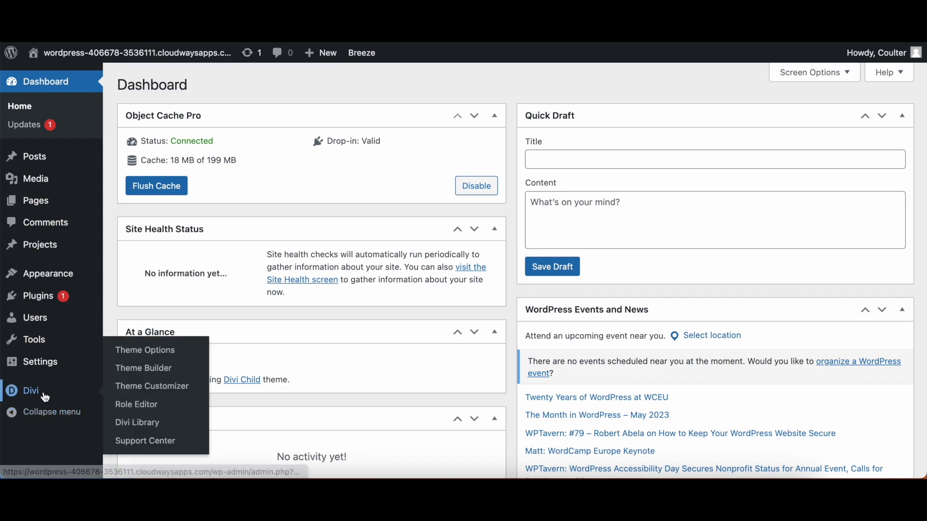
pyautogui.click(145, 369)
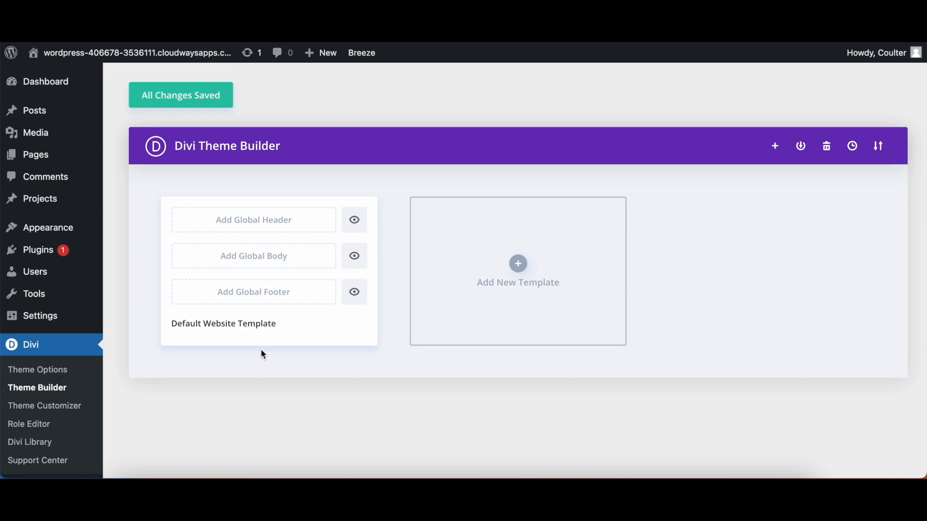
pyautogui.click(281, 292)
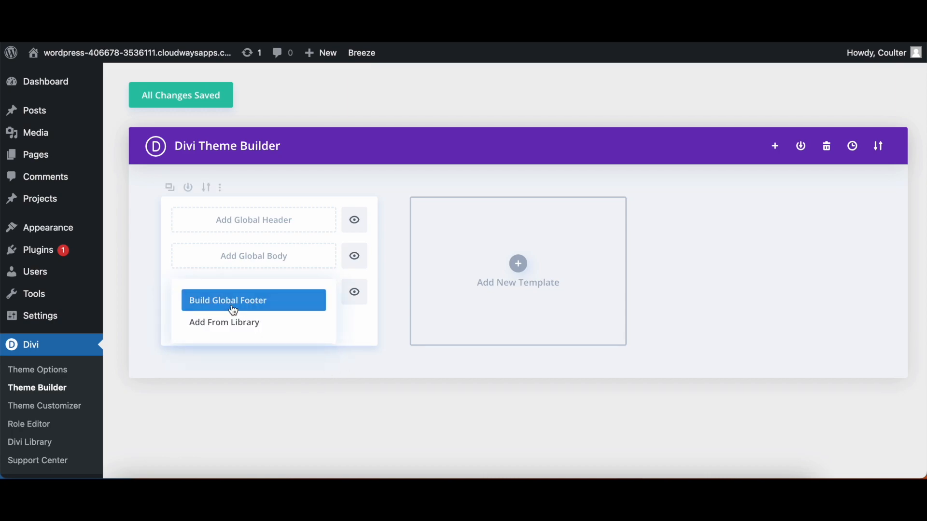
pyautogui.click(225, 304)
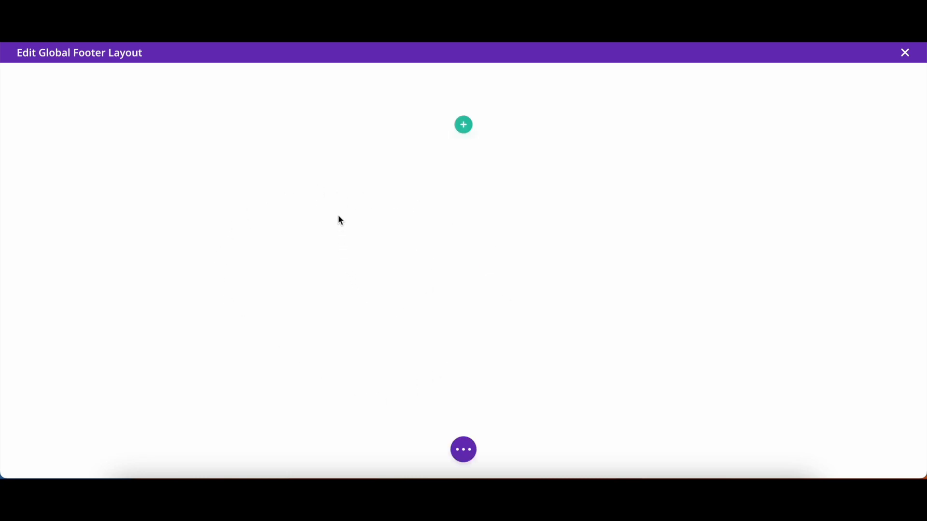
pyautogui.click(464, 125)
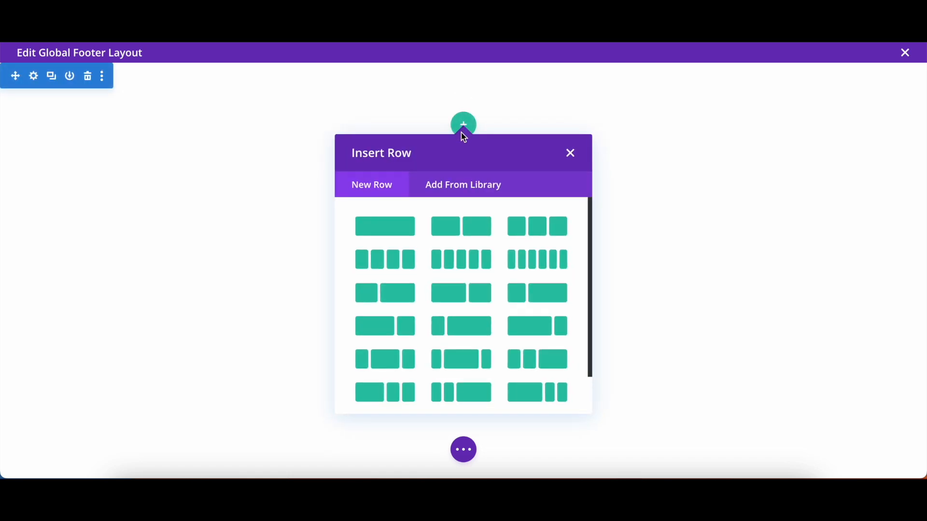
pyautogui.click(457, 229)
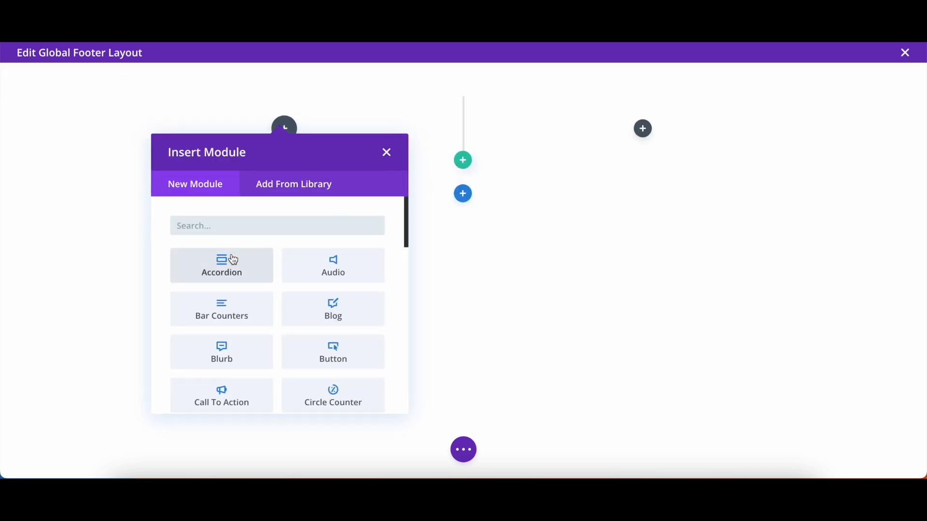
# Step: Add a Text module to the row's first column with the body text "Whales are pretty cool" and save it
pyautogui.write('tex')
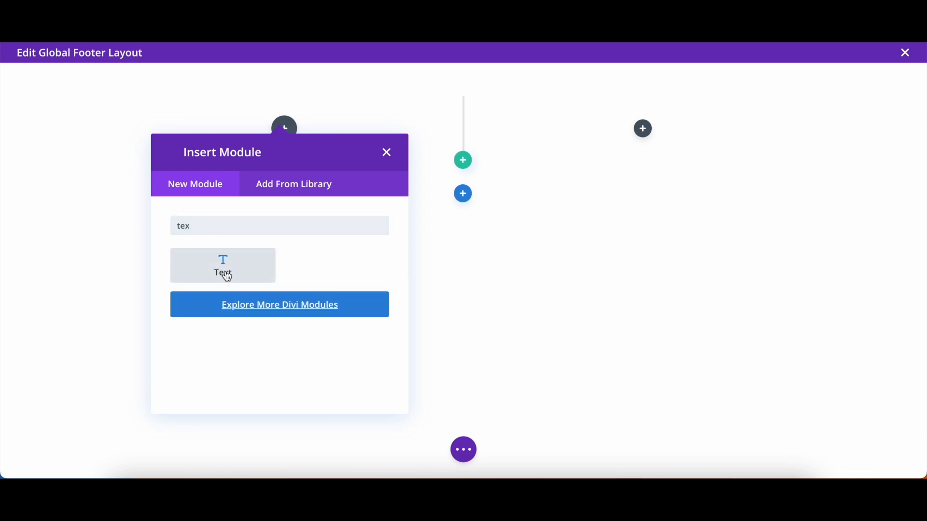
pyautogui.click(224, 269)
pyautogui.scroll(-2, 651, 329)
pyautogui.hotkey('ctrl', 'a')
pyautogui.press('BackSpace')
pyautogui.write('Whales a')
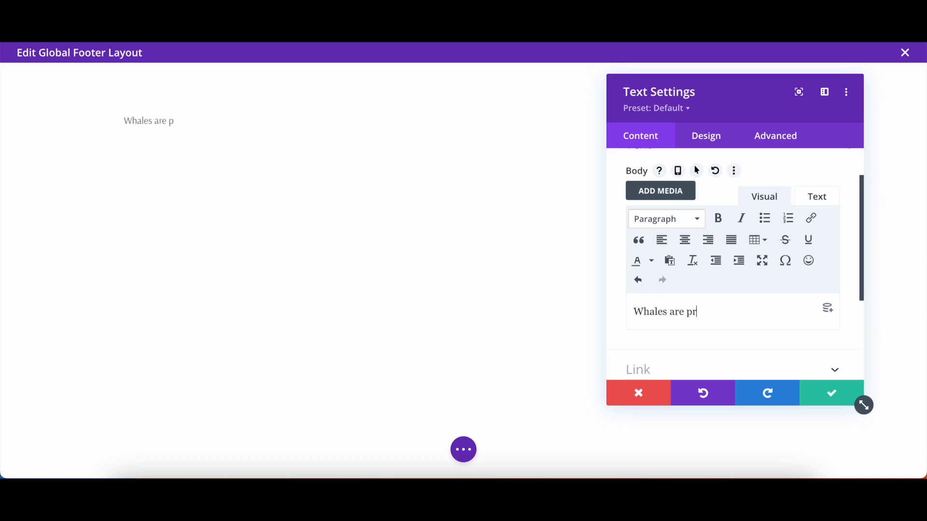
pyautogui.write('re pretty cool')
pyautogui.click(826, 392)
# Step: Add an Image module to the row's second column using the photo of the orca leaping from blue water
pyautogui.click(644, 129)
pyautogui.write('image')
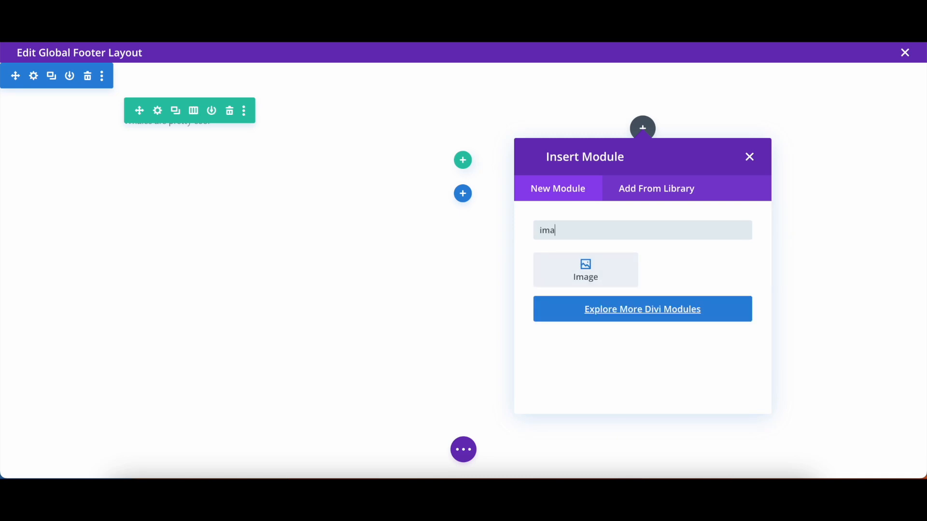
pyautogui.click(560, 275)
pyautogui.click(685, 288)
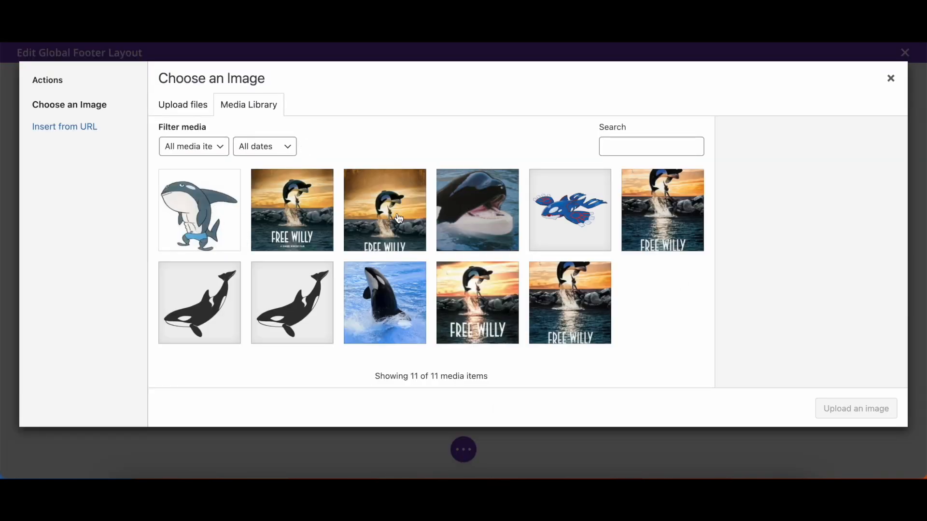
pyautogui.click(382, 302)
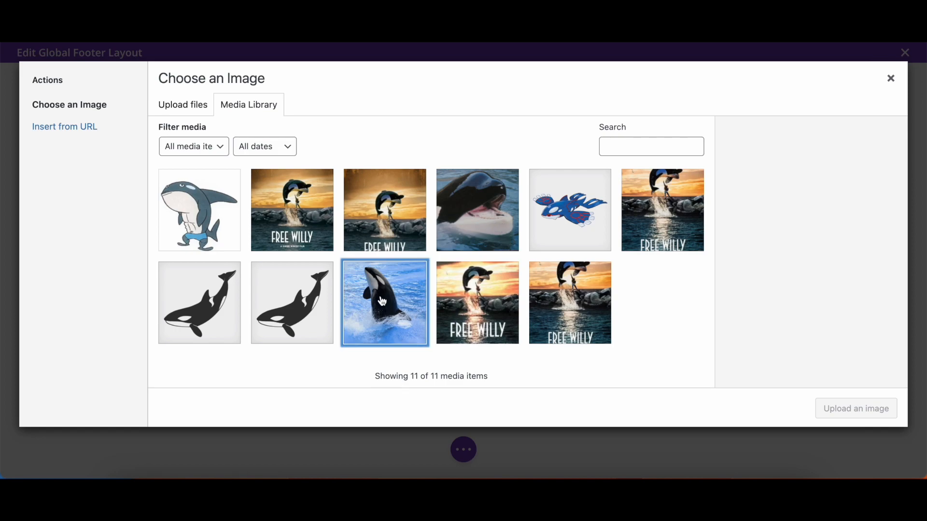
pyautogui.click(838, 411)
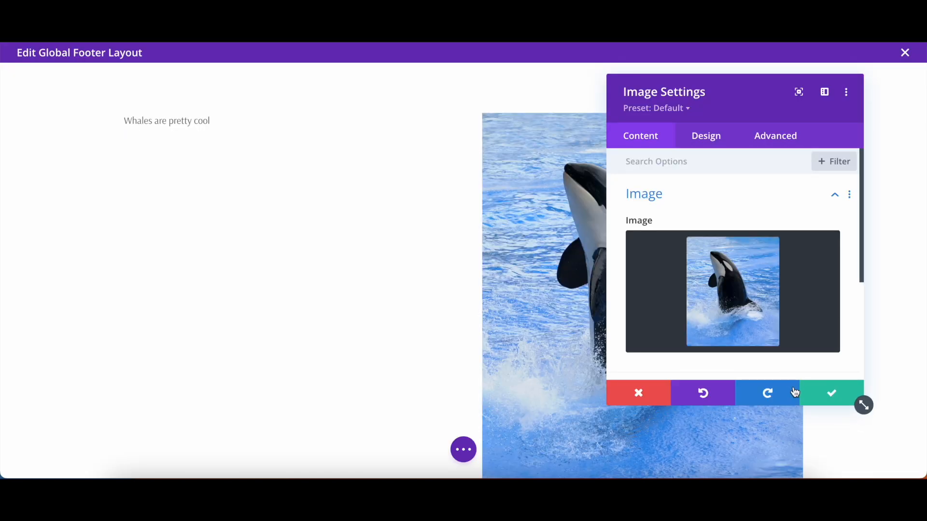
# Step: Reduce the orca image's width to a small thumbnail in its sizing options and save the module
pyautogui.scroll(-2, 755, 290)
pyautogui.scroll(2, 755, 290)
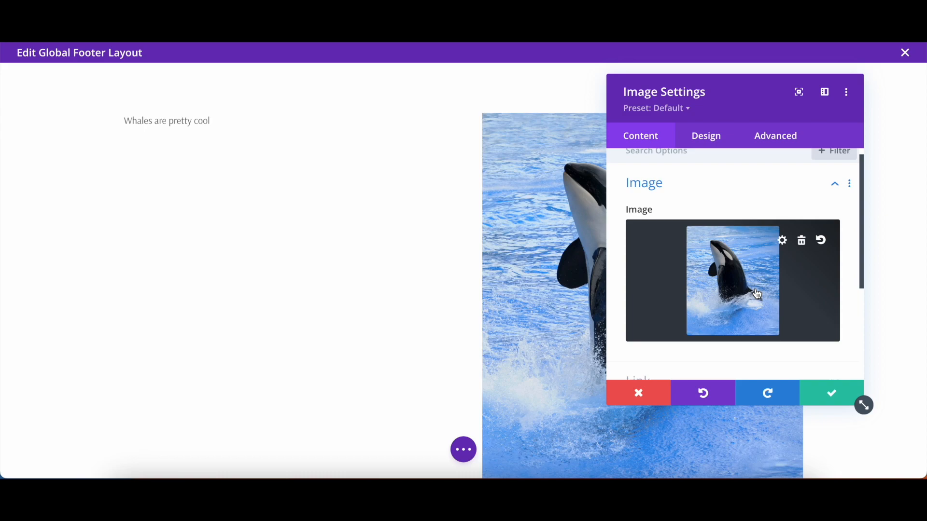
pyautogui.click(712, 140)
pyautogui.click(712, 249)
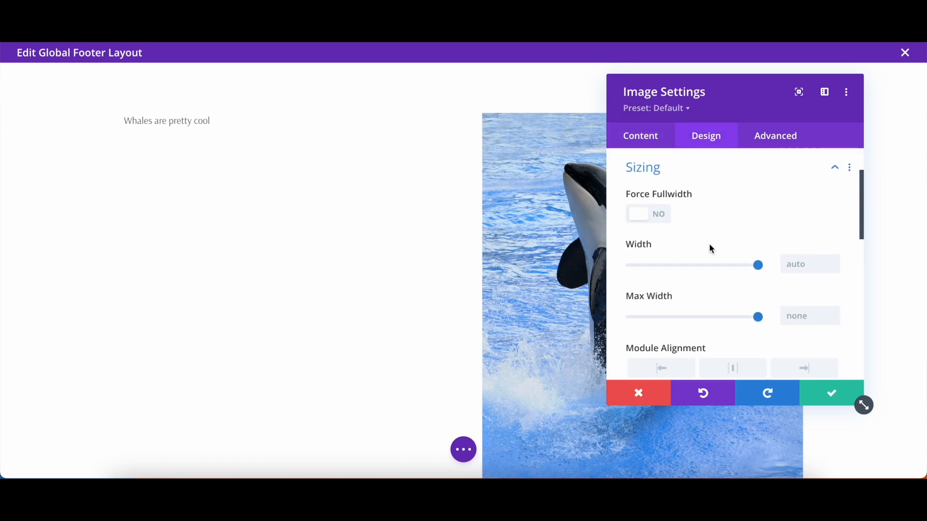
pyautogui.scroll(-1, 710, 248)
pyautogui.moveTo(757, 234); pyautogui.dragTo(658, 238)
pyautogui.click(831, 393)
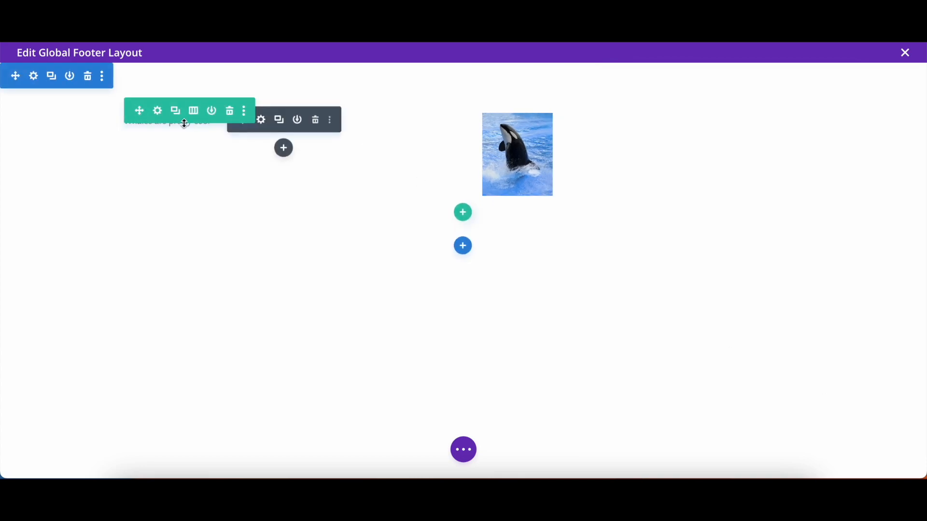
# Step: Set the footer section's background colour to the saved orange #e09900 and save the section settings
pyautogui.click(33, 76)
pyautogui.click(730, 235)
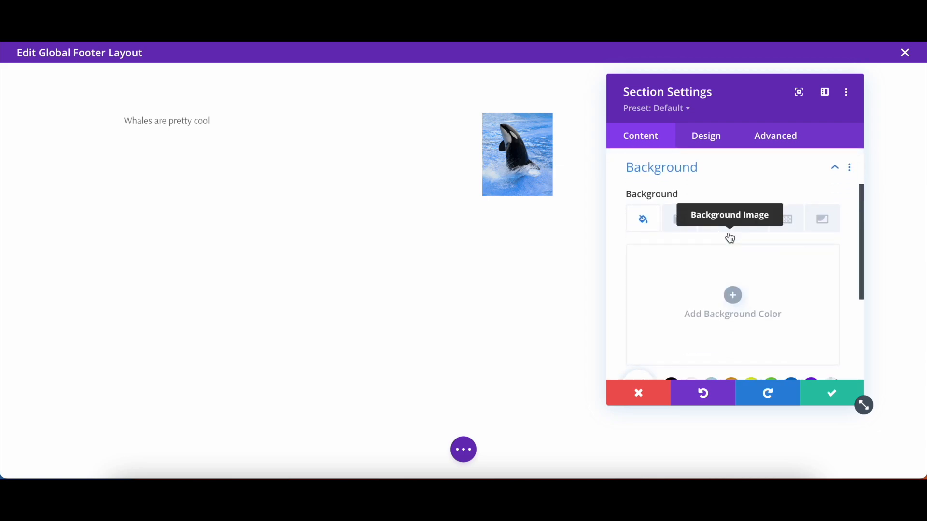
pyautogui.click(679, 219)
pyautogui.click(644, 215)
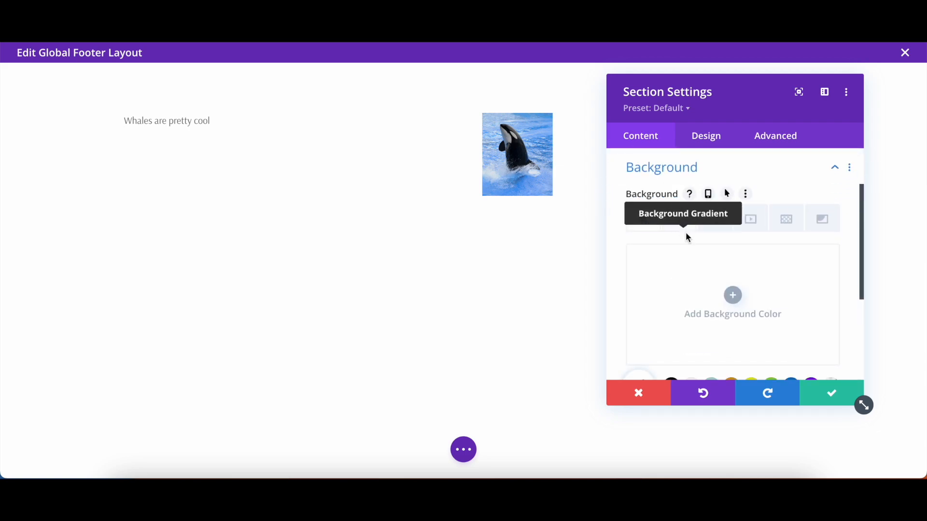
pyautogui.scroll(-2, 686, 239)
pyautogui.click(734, 331)
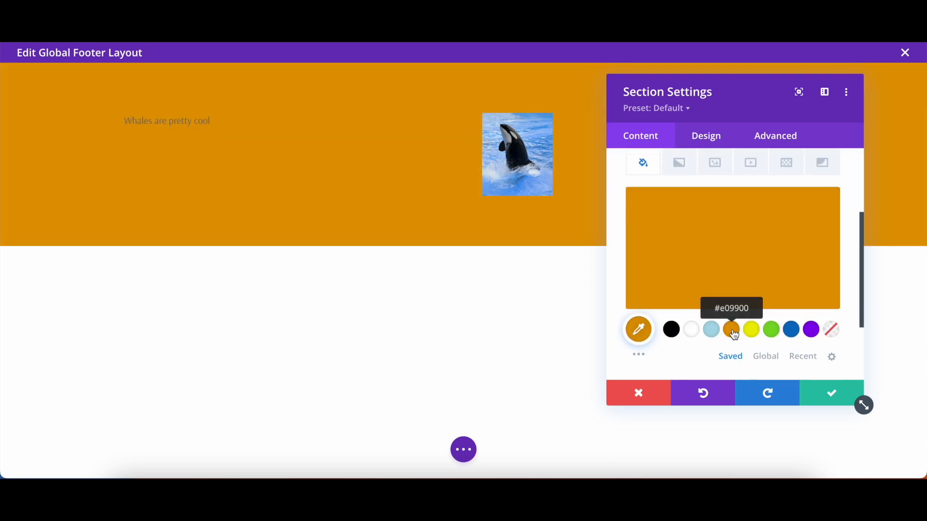
pyautogui.click(806, 387)
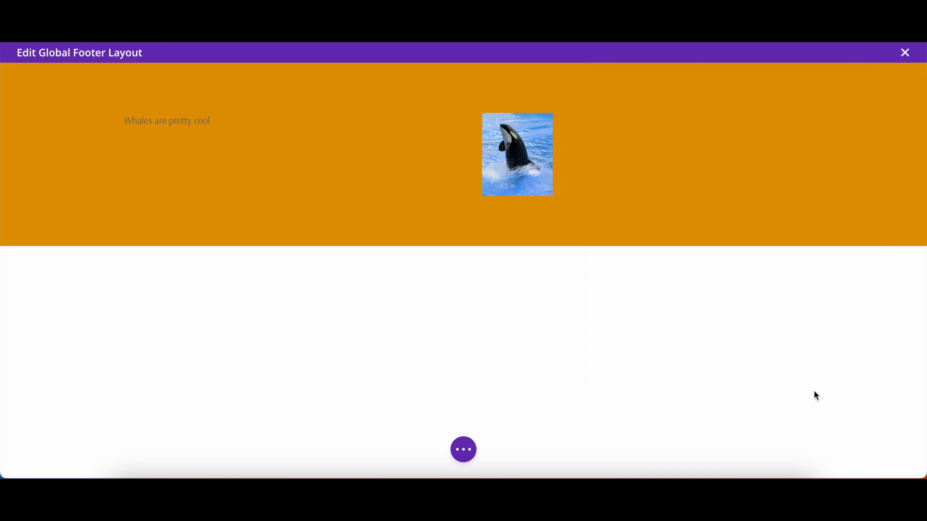
# Step: Save the footer layout, close its editor and save the Theme Builder changes
pyautogui.click(464, 449)
pyautogui.click(882, 452)
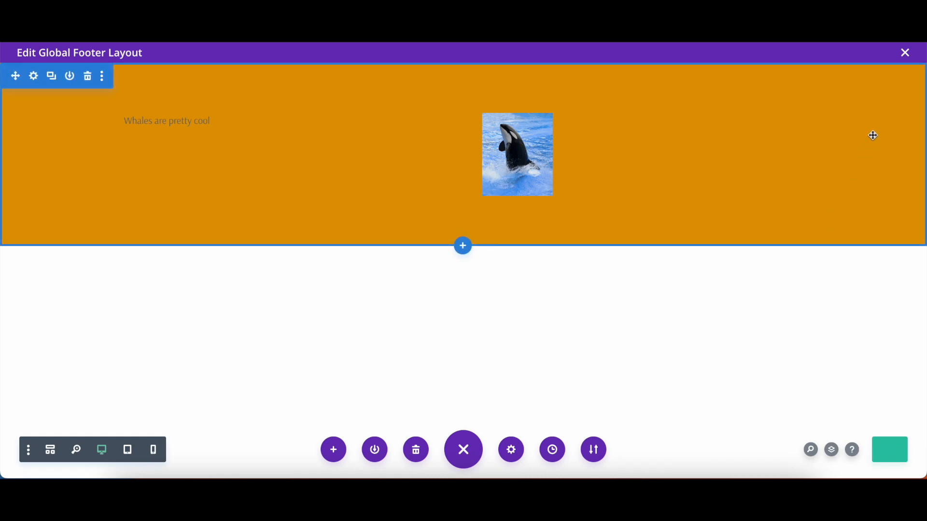
pyautogui.click(906, 54)
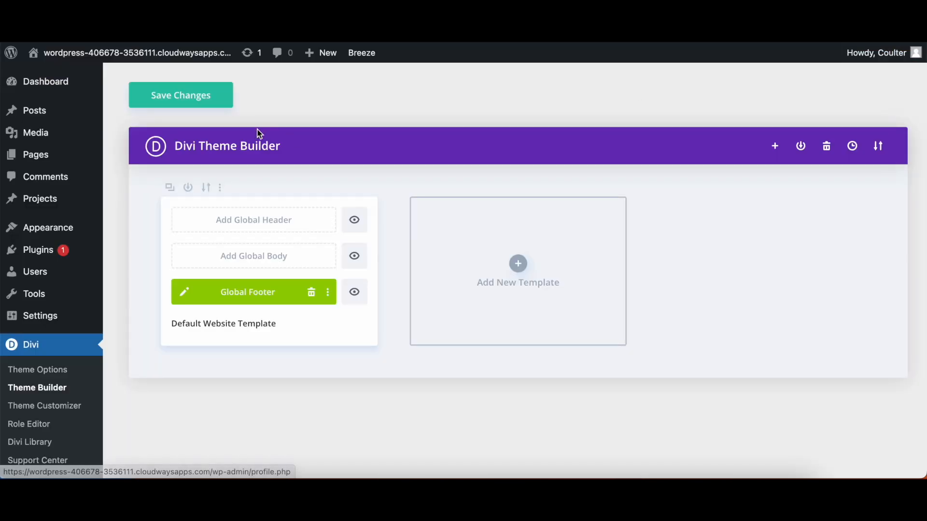
pyautogui.rightClick(162, 53)
pyautogui.click(153, 117)
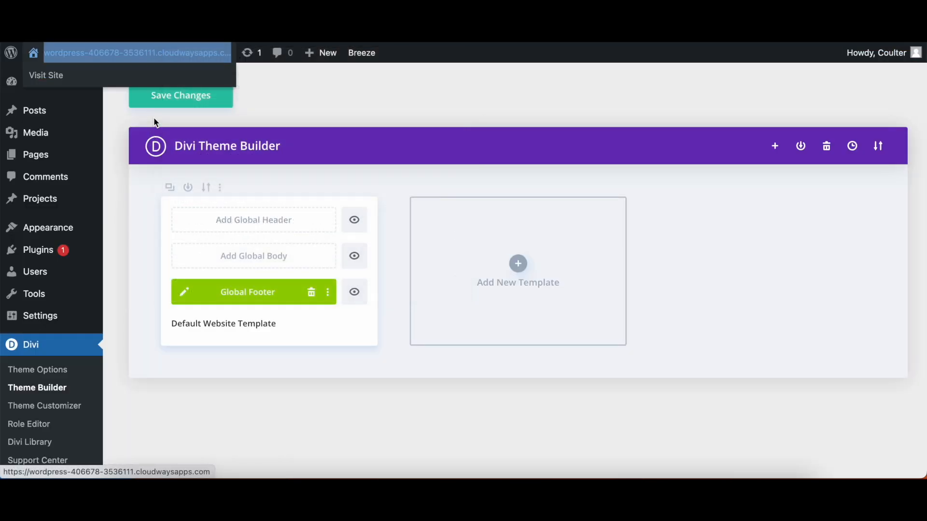
pyautogui.click(158, 101)
# Step: Open the live site and check the footer on the home page and on Really Cool Page
pyautogui.click(112, 87)
pyautogui.click(425, 177)
pyautogui.rightClick(199, 56)
pyautogui.click(197, 55)
pyautogui.click(222, 14)
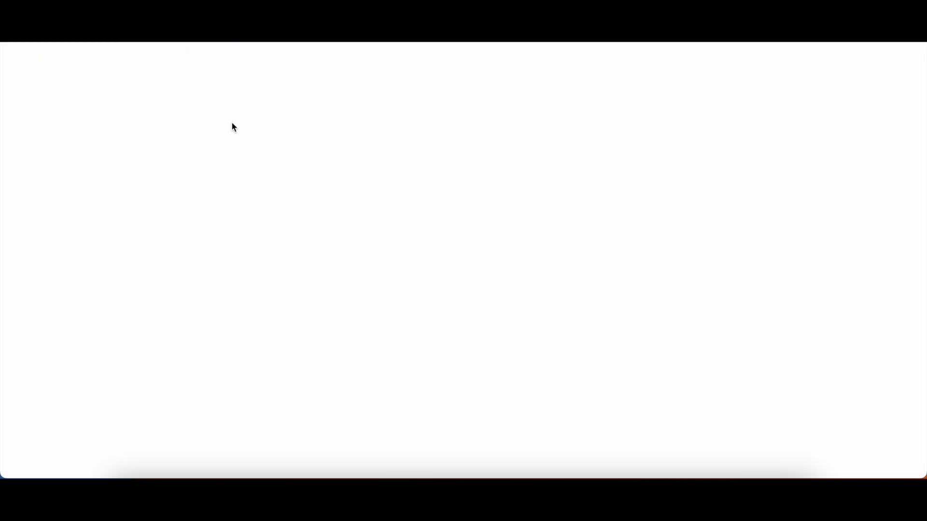
pyautogui.scroll(-10, 231, 126)
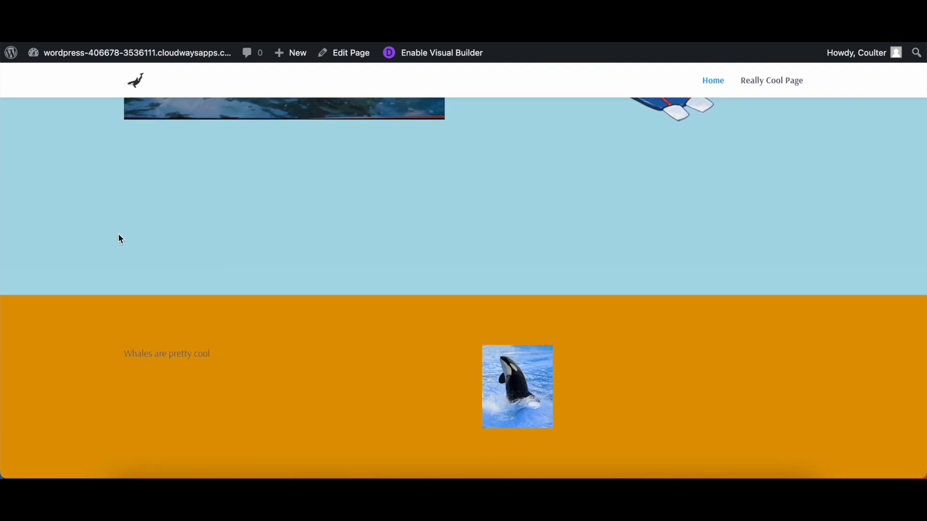
pyautogui.scroll(10, 467, 271)
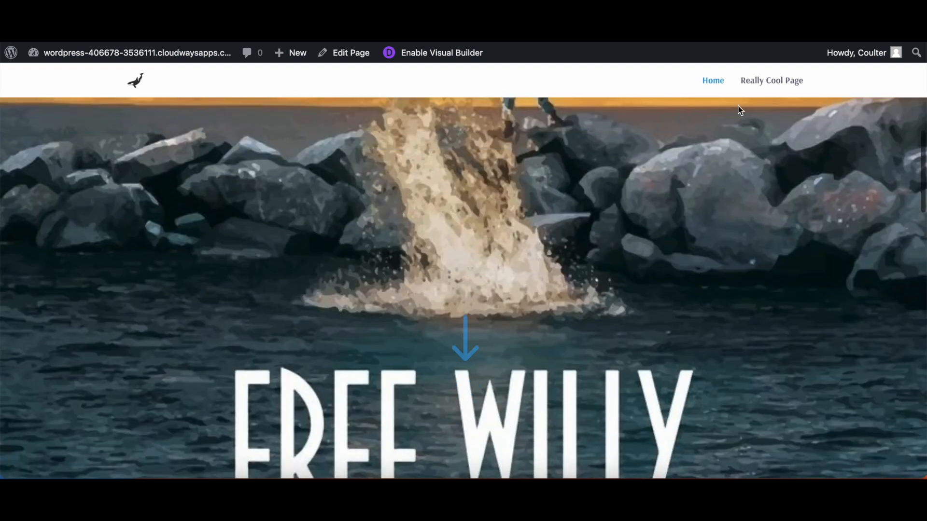
pyautogui.click(784, 81)
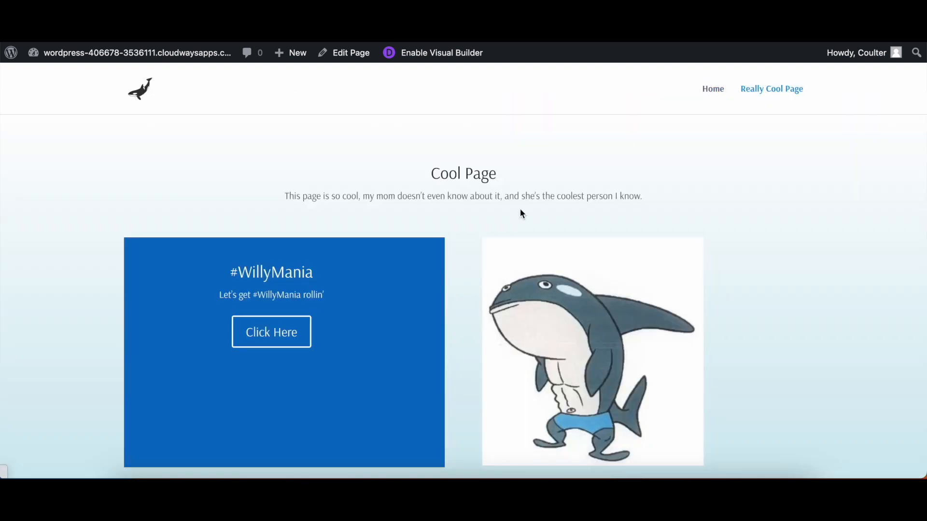
pyautogui.scroll(-10, 520, 209)
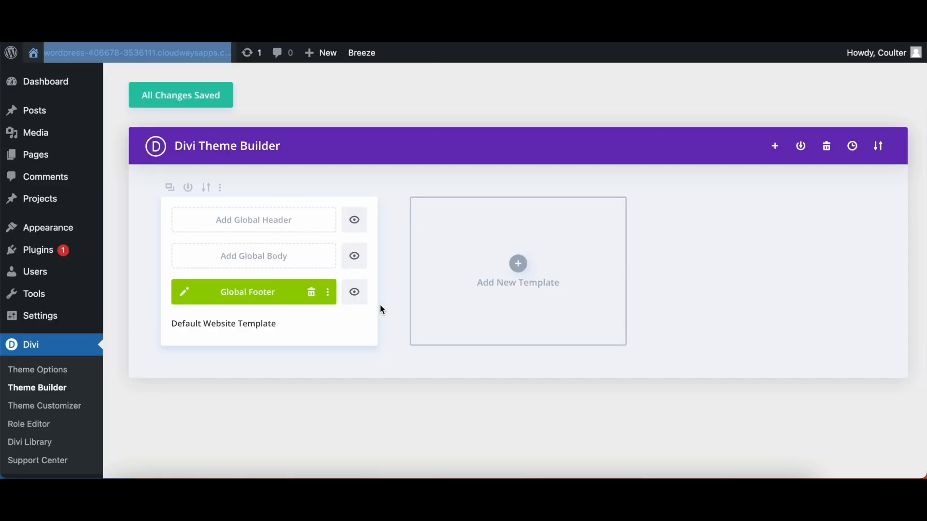
# Step: Back in the Theme Builder, create a new template assigned to the specific page Really Cool Page
pyautogui.click(528, 269)
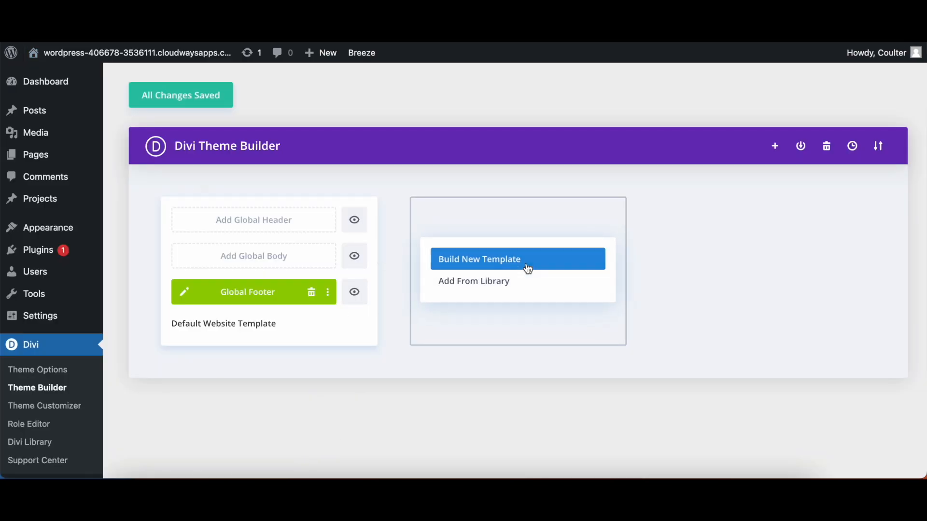
pyautogui.click(526, 261)
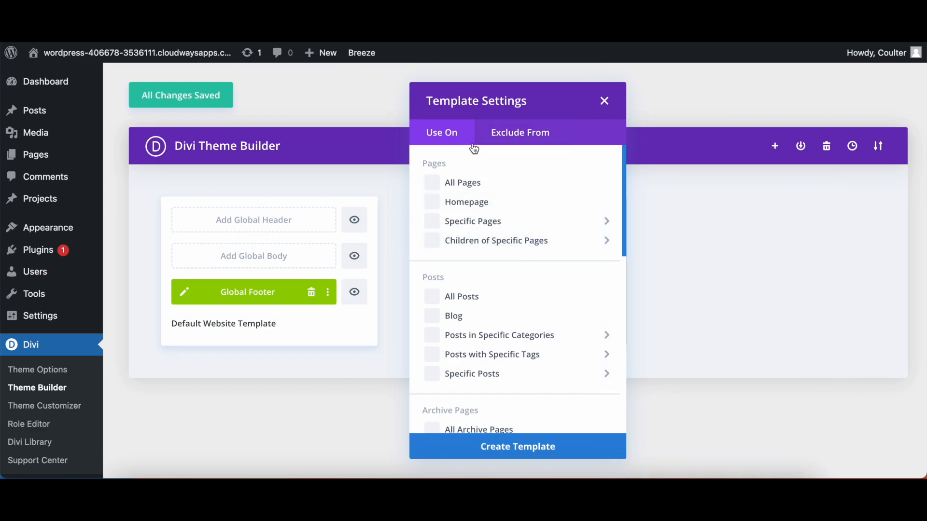
pyautogui.moveTo(459, 222)
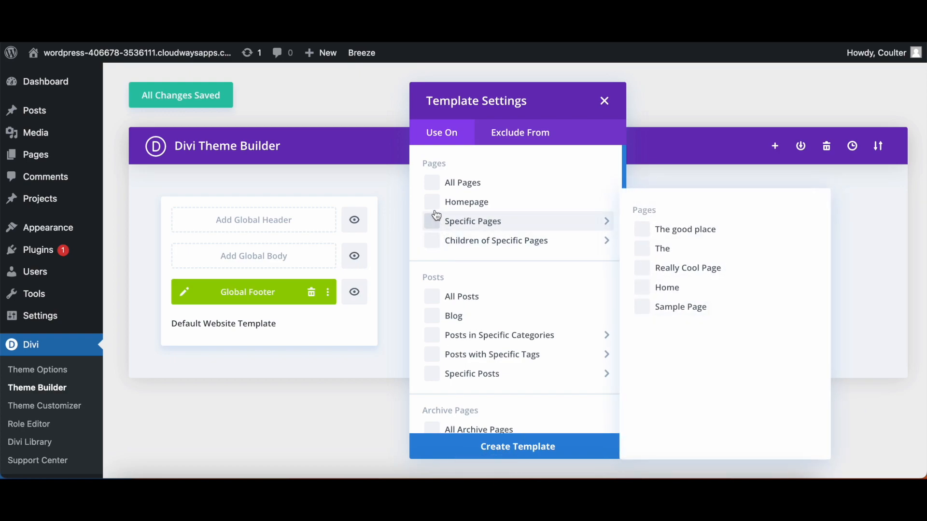
pyautogui.moveTo(570, 220)
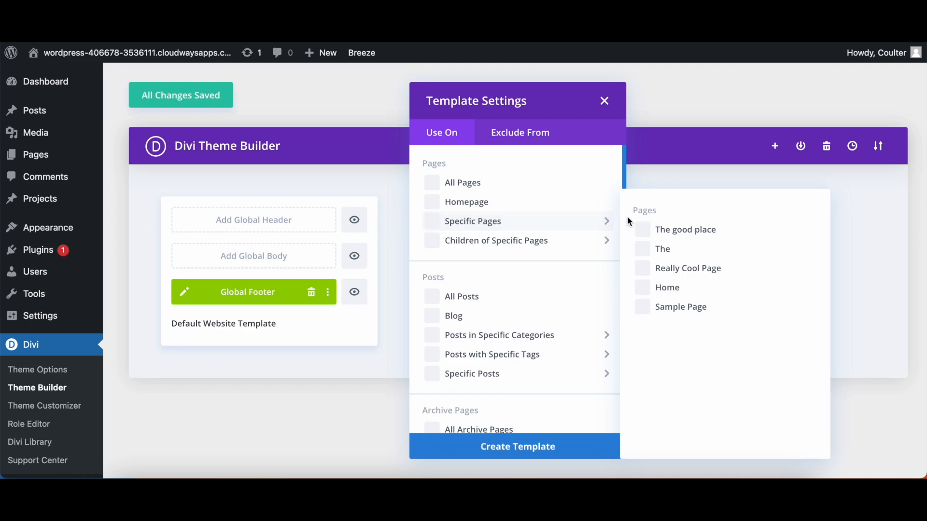
pyautogui.click(652, 267)
pyautogui.click(506, 447)
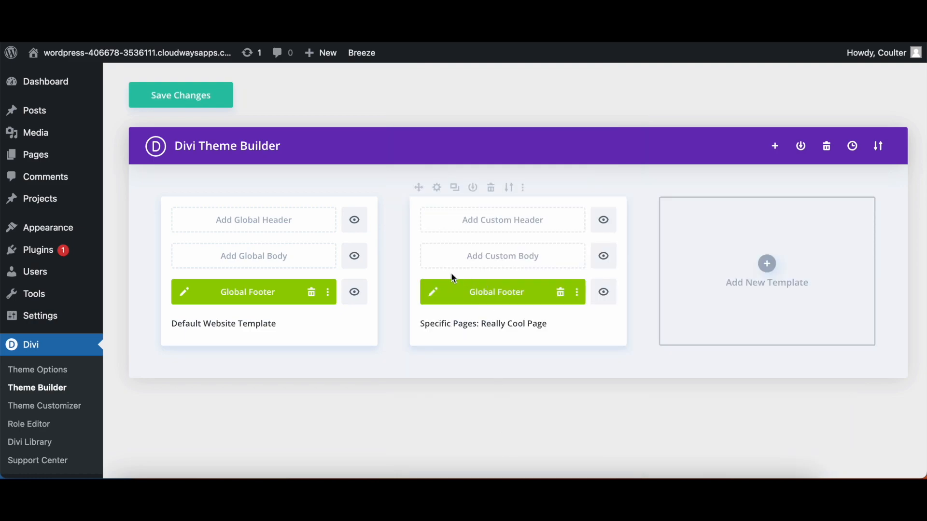
# Step: Edit the Global Footer in the Really Cool Page template and set its row background to the saved green, then save the row settings
pyautogui.click(441, 298)
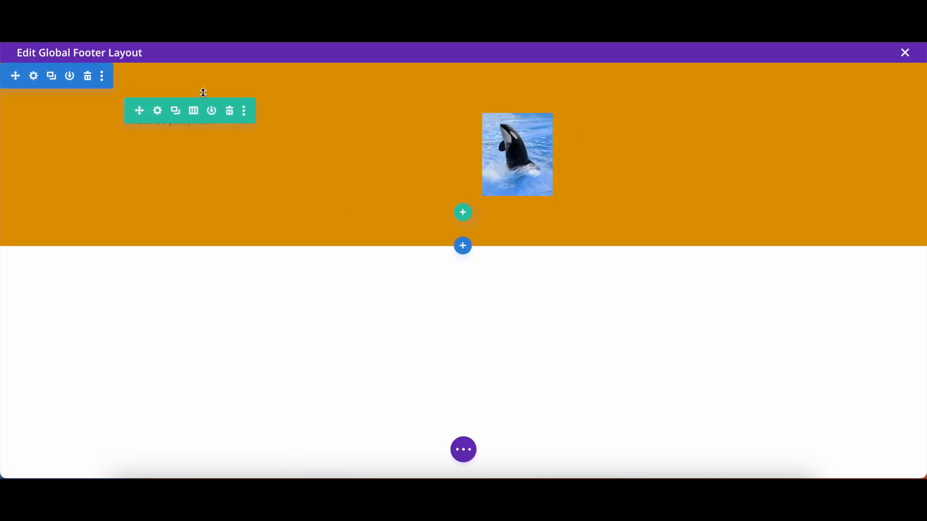
pyautogui.click(157, 111)
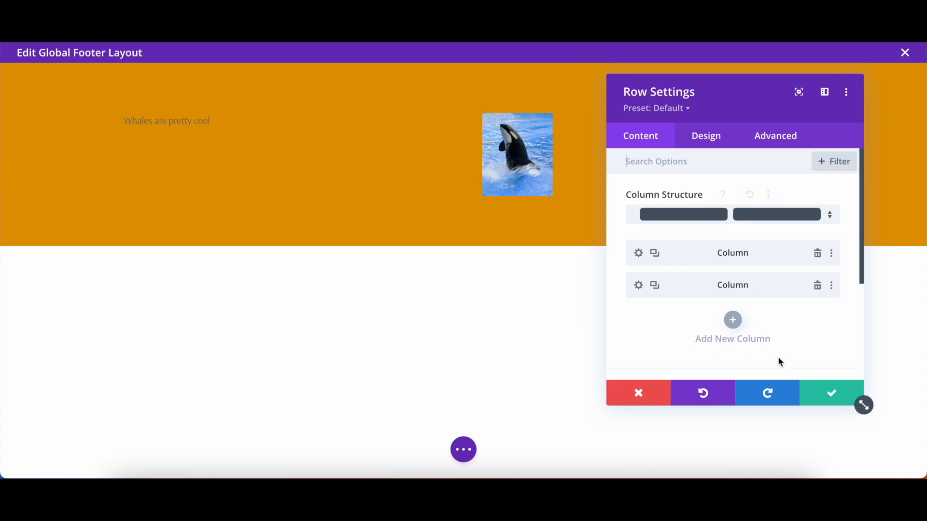
pyautogui.click(705, 137)
pyautogui.click(643, 139)
pyautogui.scroll(-3, 670, 303)
pyautogui.click(674, 296)
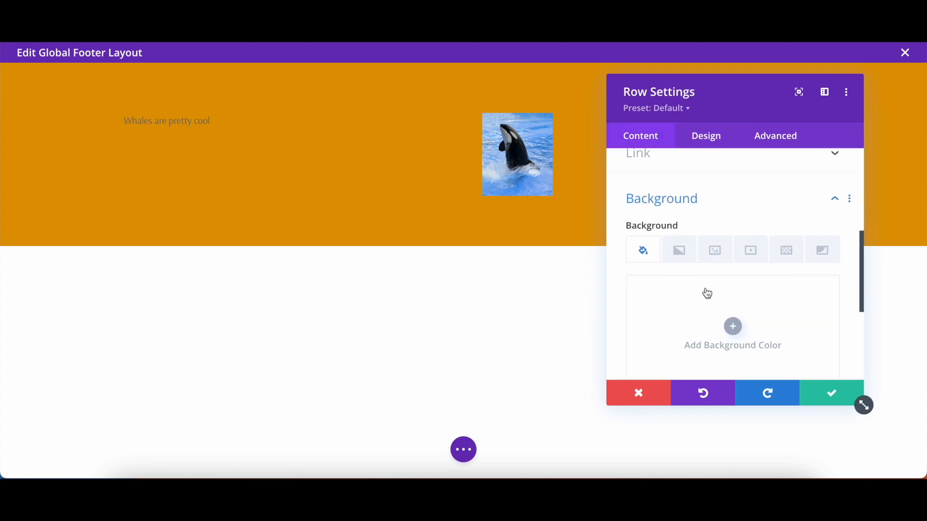
pyautogui.scroll(-4, 707, 294)
pyautogui.click(771, 224)
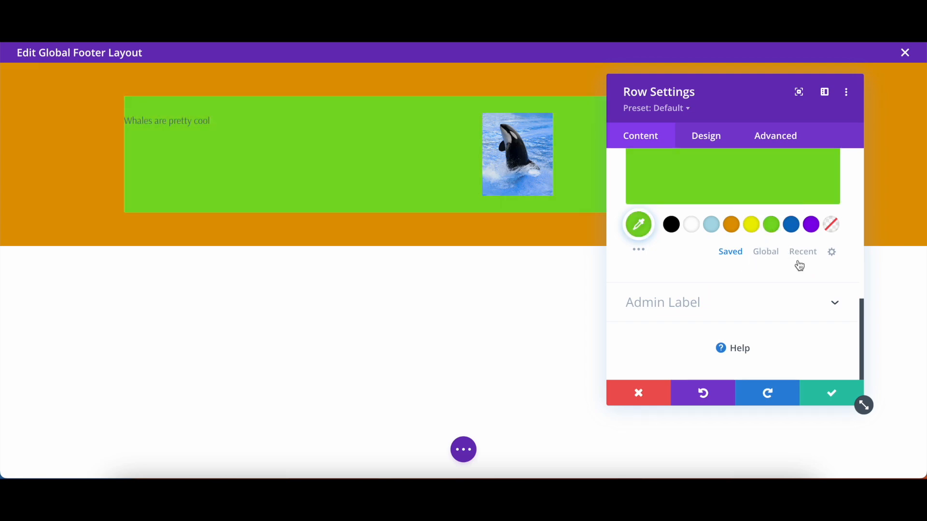
pyautogui.click(826, 397)
# Step: Save the edited footer layout, close its editor and save the Theme Builder changes
pyautogui.click(463, 450)
pyautogui.click(888, 452)
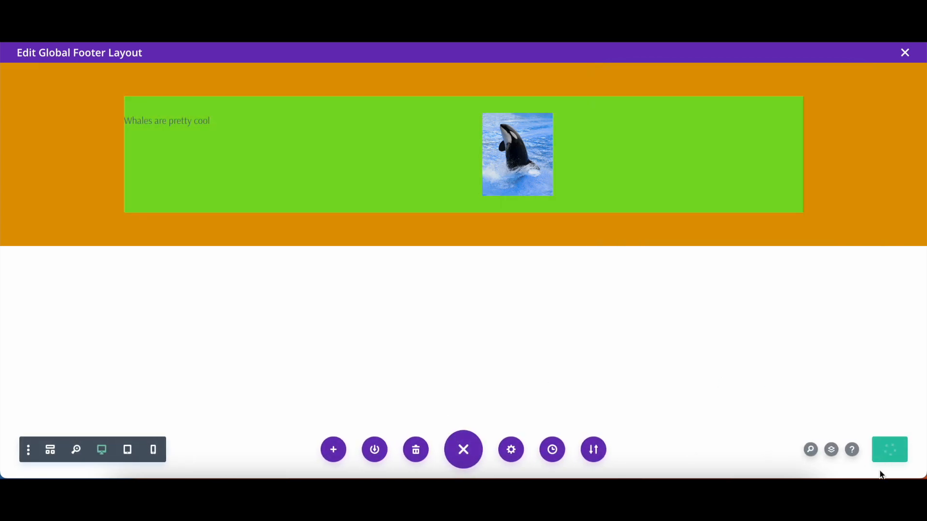
pyautogui.click(905, 52)
pyautogui.click(207, 91)
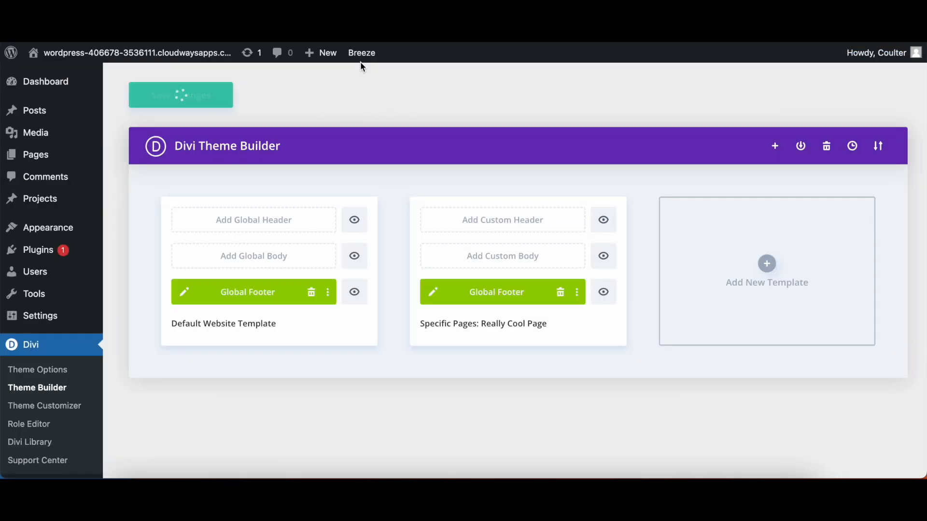
# Step: Open the live site in a new tab and check the footer's row background on Really Cool Page and the home page
pyautogui.rightClick(184, 43)
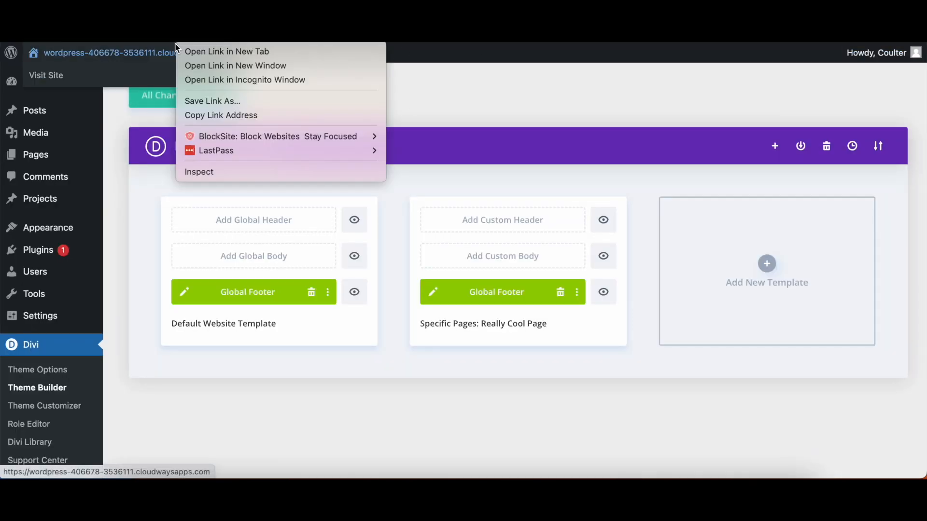
pyautogui.click(192, 50)
pyautogui.hotkey('ctrl', 'Tab')
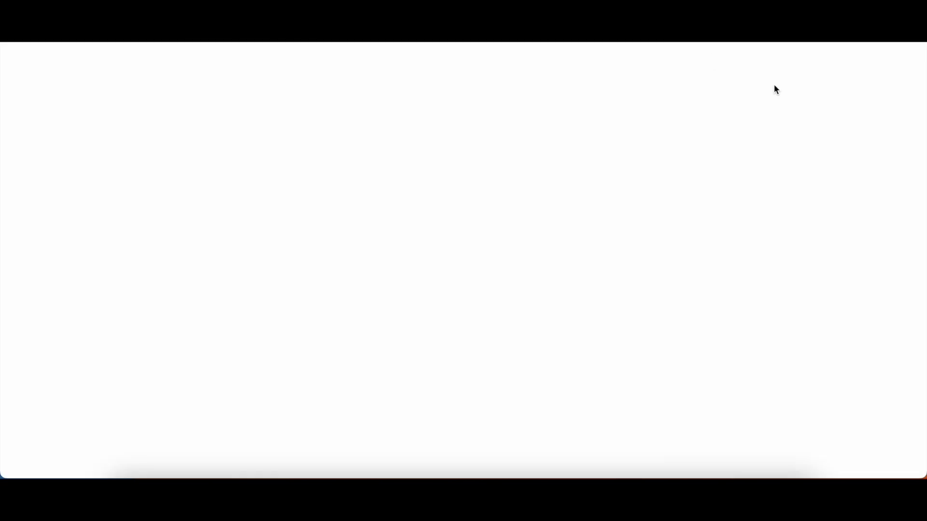
pyautogui.click(780, 90)
pyautogui.scroll(-10, 355, 173)
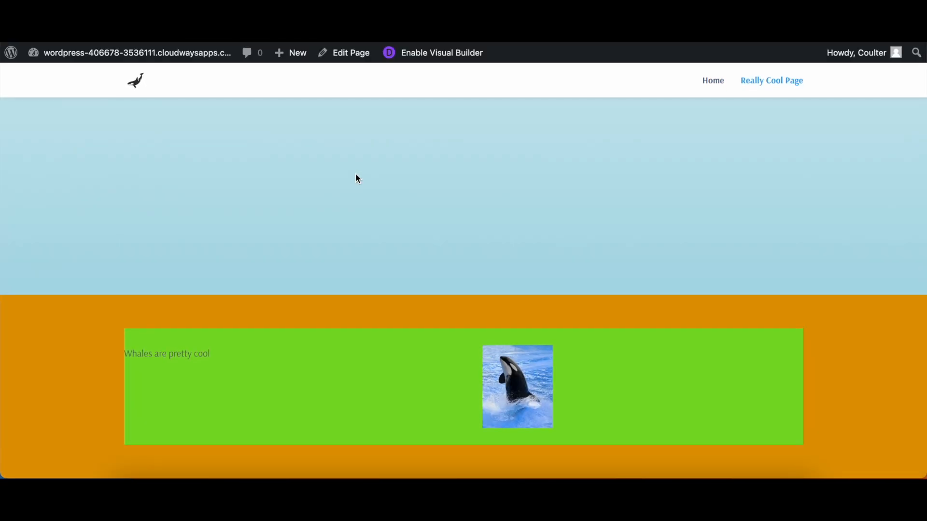
pyautogui.click(714, 82)
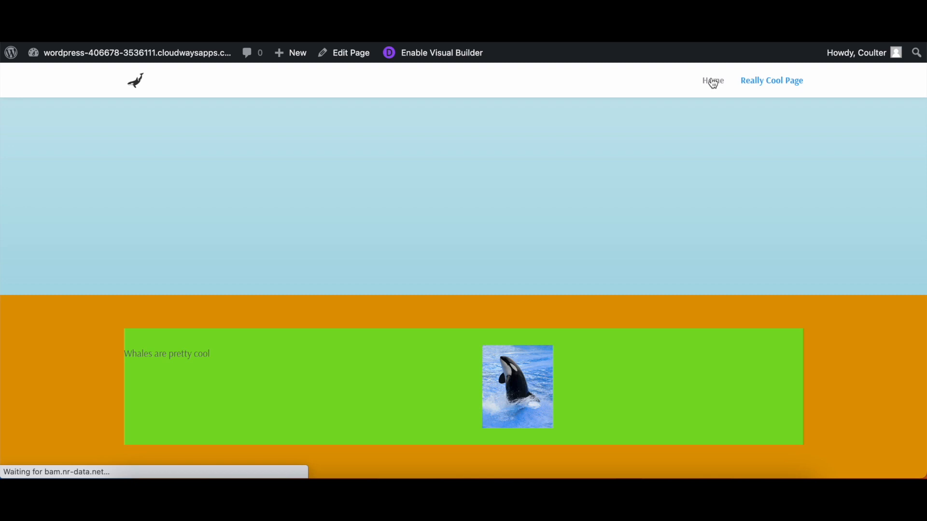
pyautogui.scroll(-15, 427, 201)
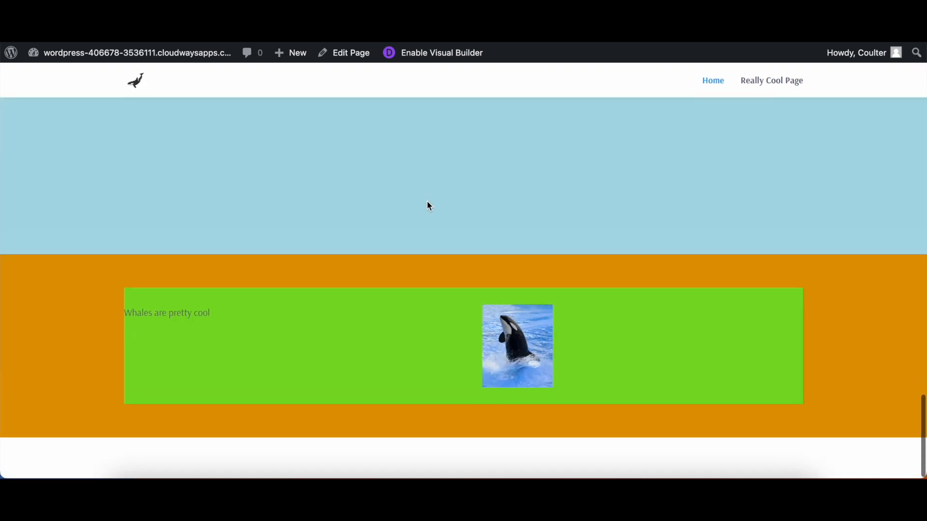
# Step: In the Theme Builder, exclude the Homepage and the pages Home, Sample Page, The good place and The from the Really Cool Page template
pyautogui.click(444, 9)
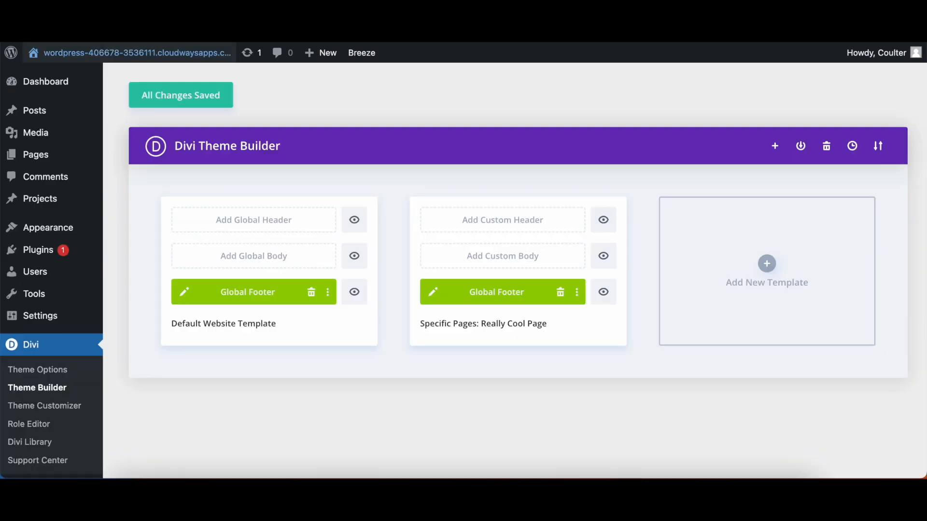
pyautogui.moveTo(485, 311)
pyautogui.click(436, 187)
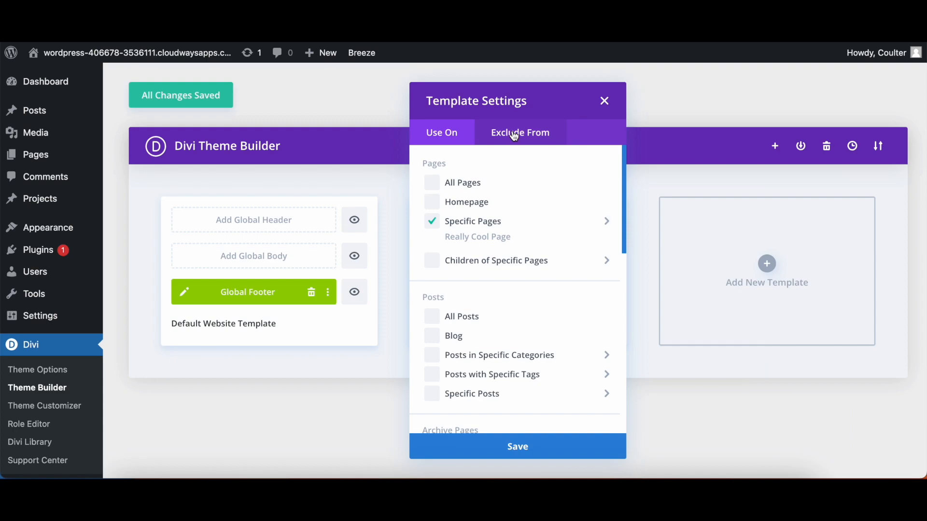
pyautogui.click(514, 135)
pyautogui.click(432, 202)
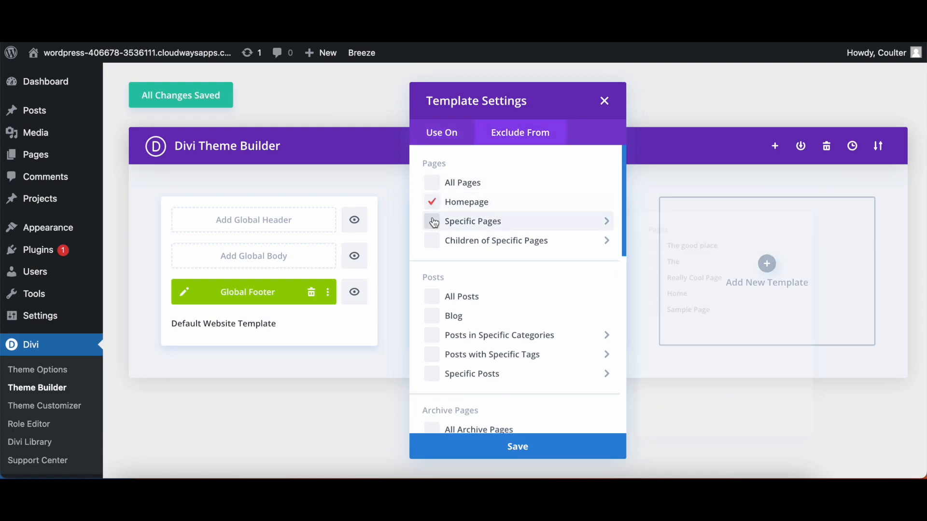
pyautogui.moveTo(589, 230)
pyautogui.click(643, 288)
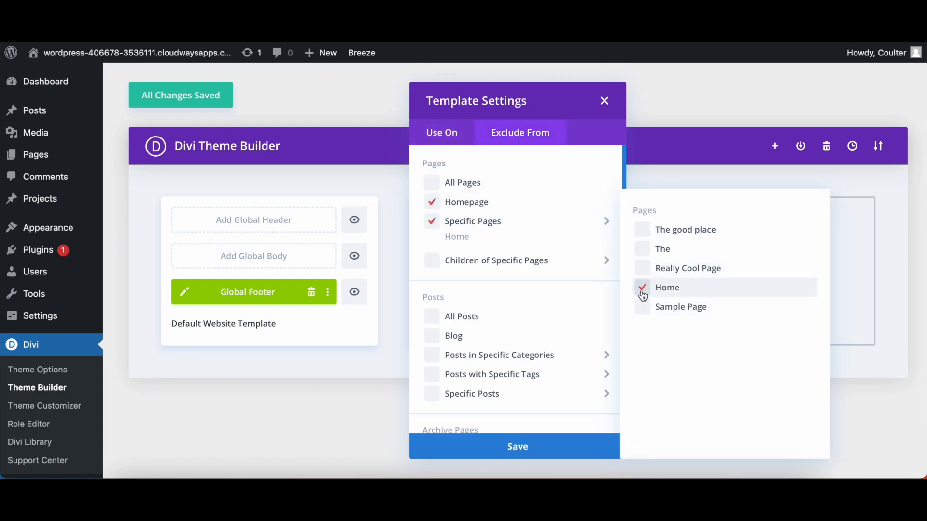
pyautogui.click(643, 307)
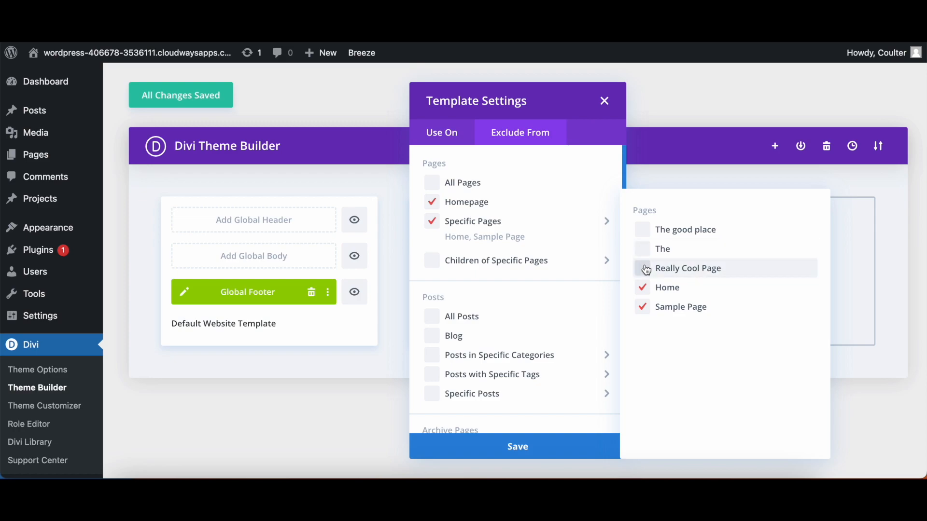
pyautogui.click(643, 230)
pyautogui.click(643, 249)
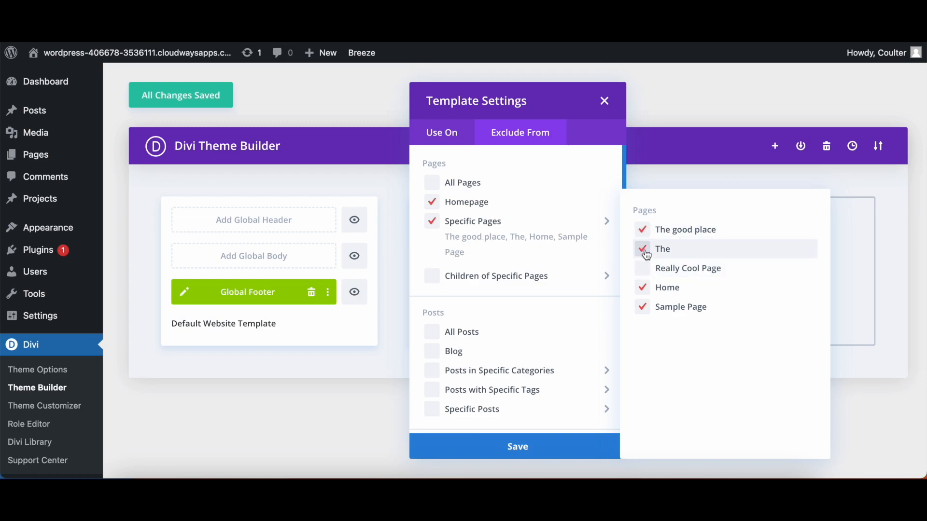
# Step: Review the template's use and exclusion assignments, save the template settings and save the Theme Builder changes
pyautogui.click(449, 127)
pyautogui.click(511, 133)
pyautogui.click(457, 138)
pyautogui.click(492, 436)
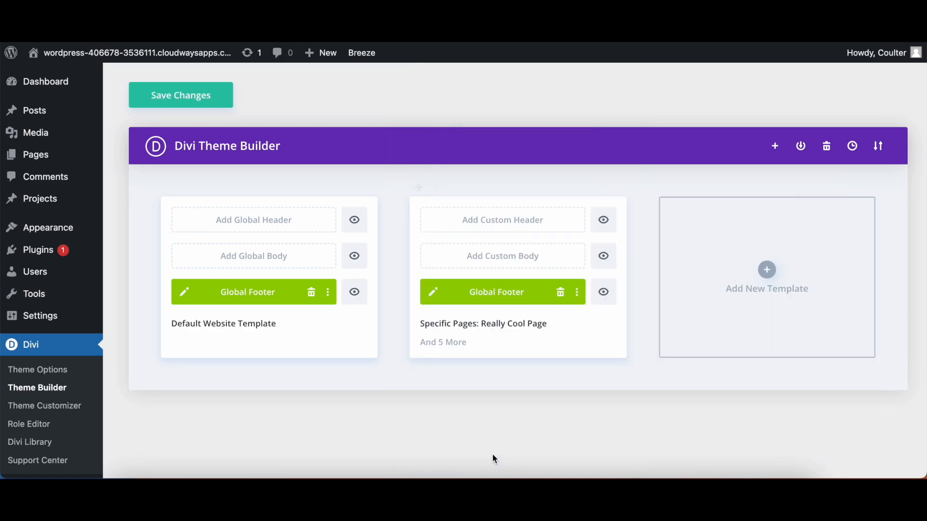
pyautogui.click(186, 103)
# Step: Disable the global status of the footer in the Really Cool Page template, making it a custom footer
pyautogui.click(577, 292)
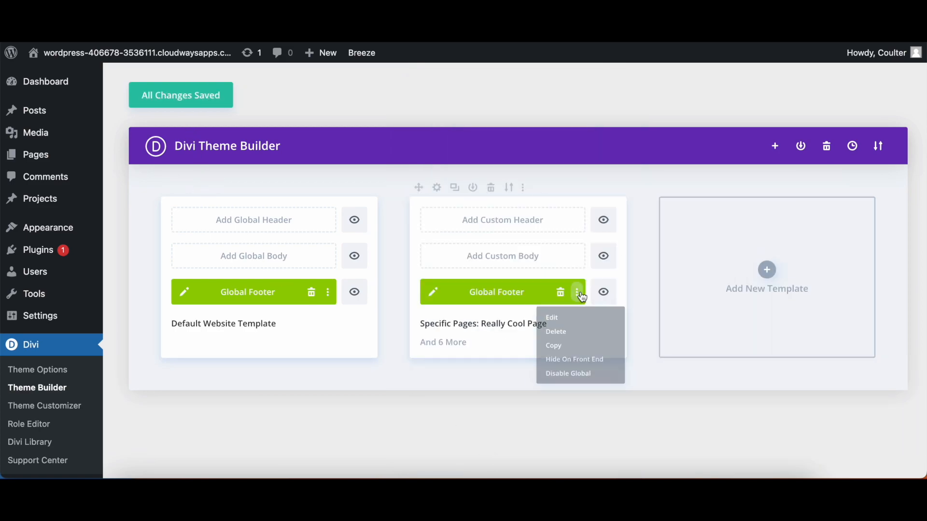
pyautogui.click(569, 384)
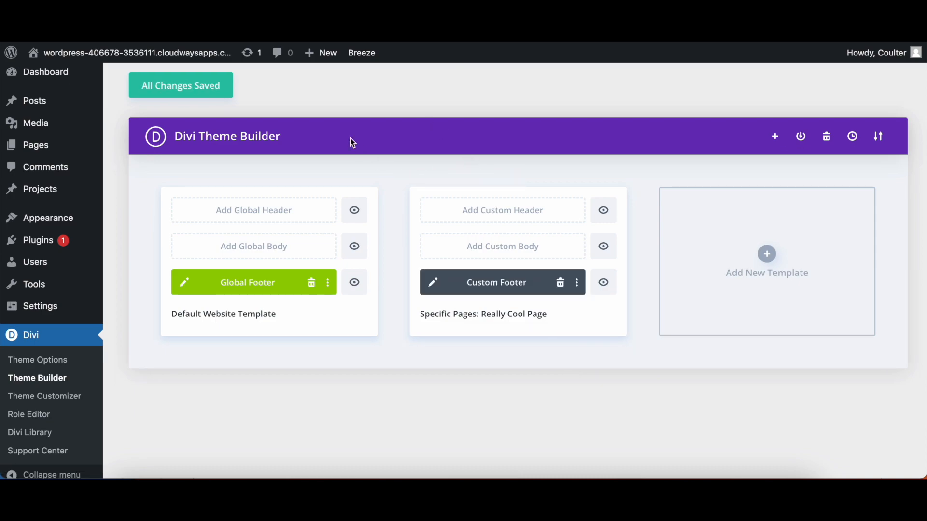
# Step: Open the live site again and compare the home page's footer with the one on Really Cool Page
pyautogui.rightClick(156, 51)
pyautogui.click(168, 54)
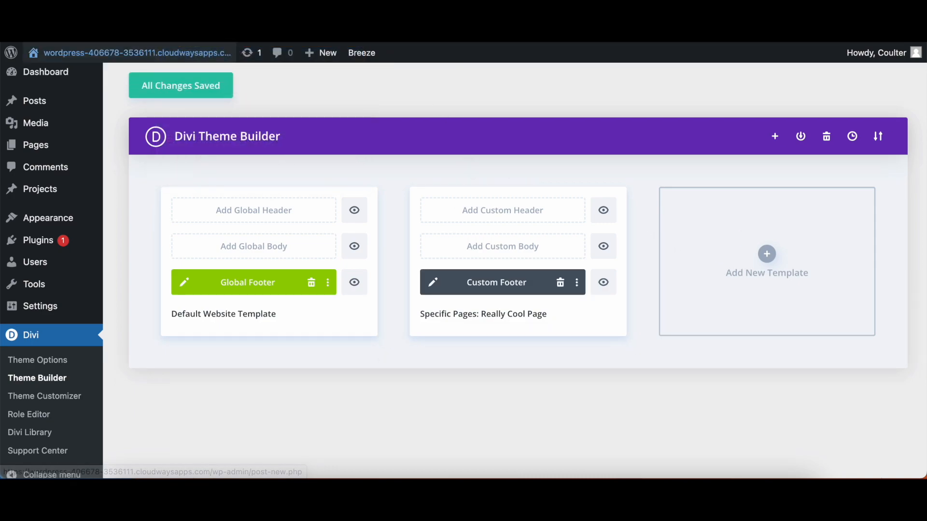
pyautogui.scroll(-10, 223, 244)
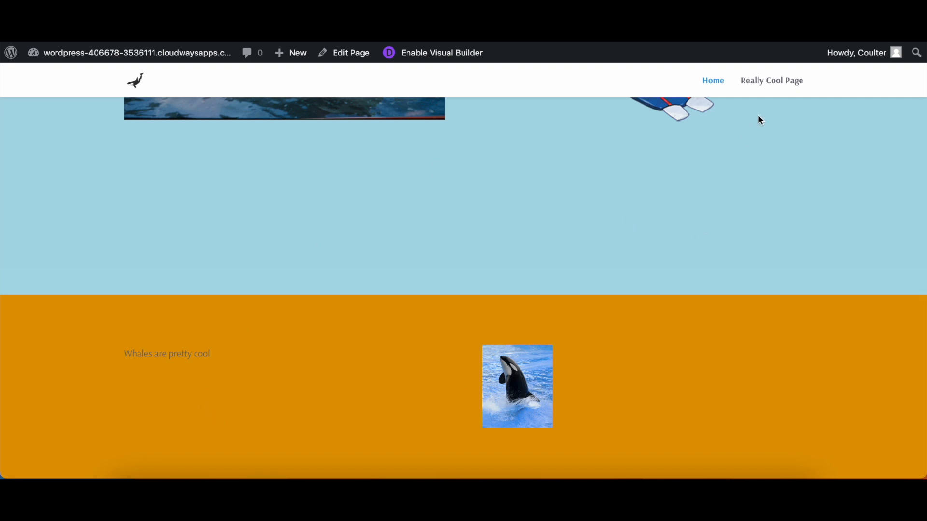
pyautogui.click(772, 82)
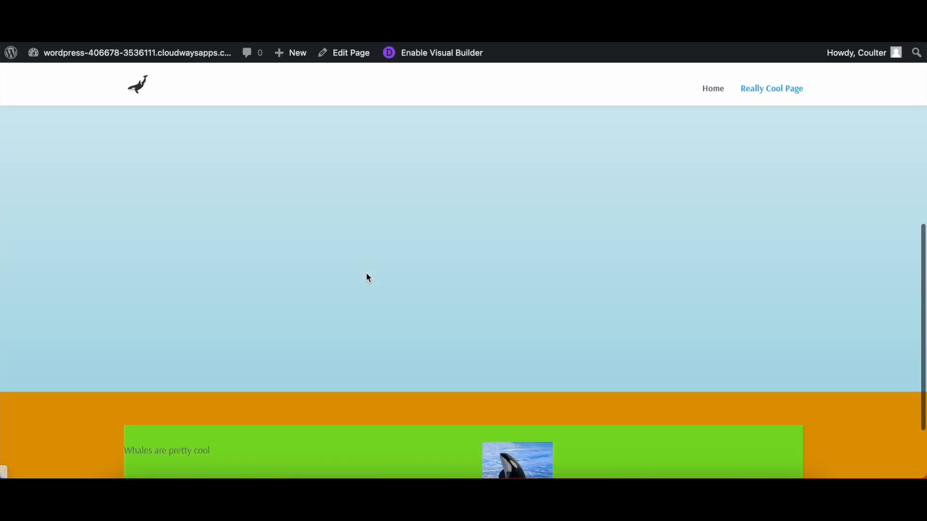